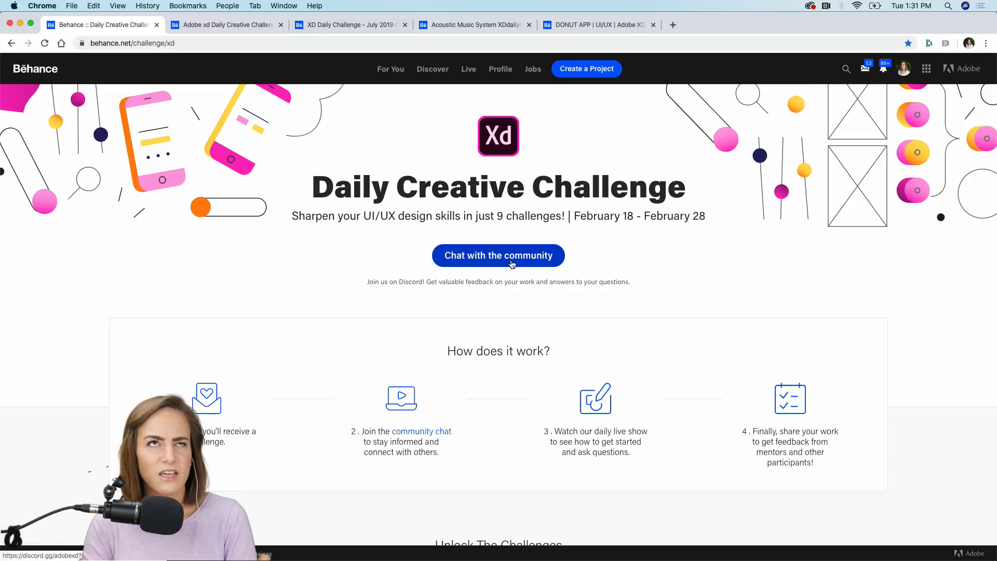
left_click(810, 5)
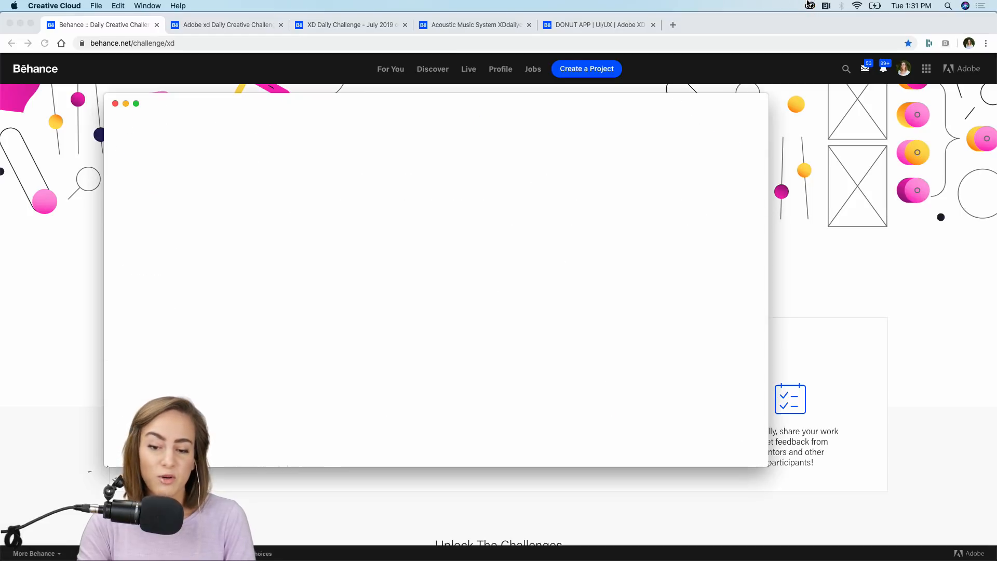
left_click(115, 103)
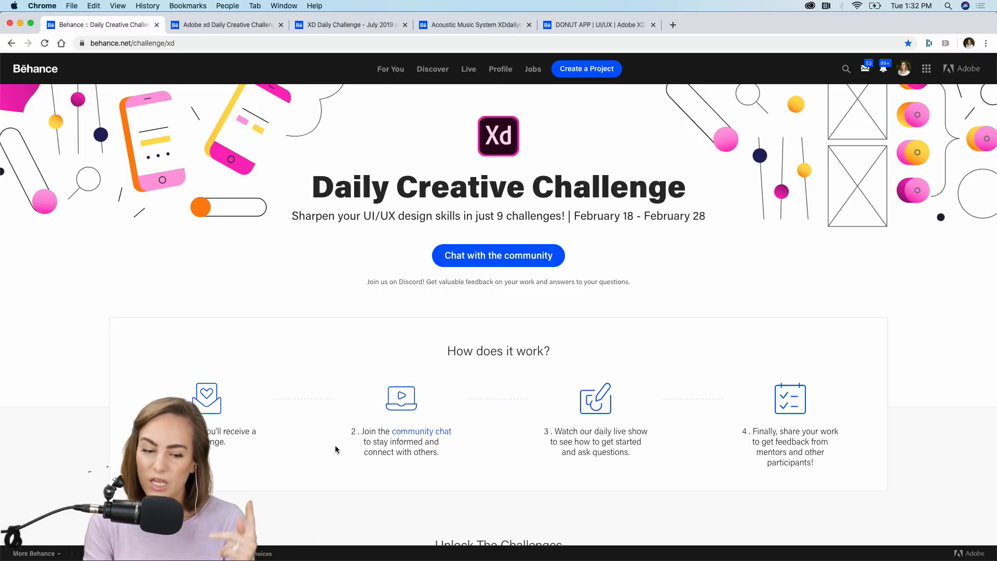
- Open the starter files of the Voice Trigger challenge from the challenge list and download the Challenge 1 folder from Dropbox
scroll(336, 450, "down", 6)
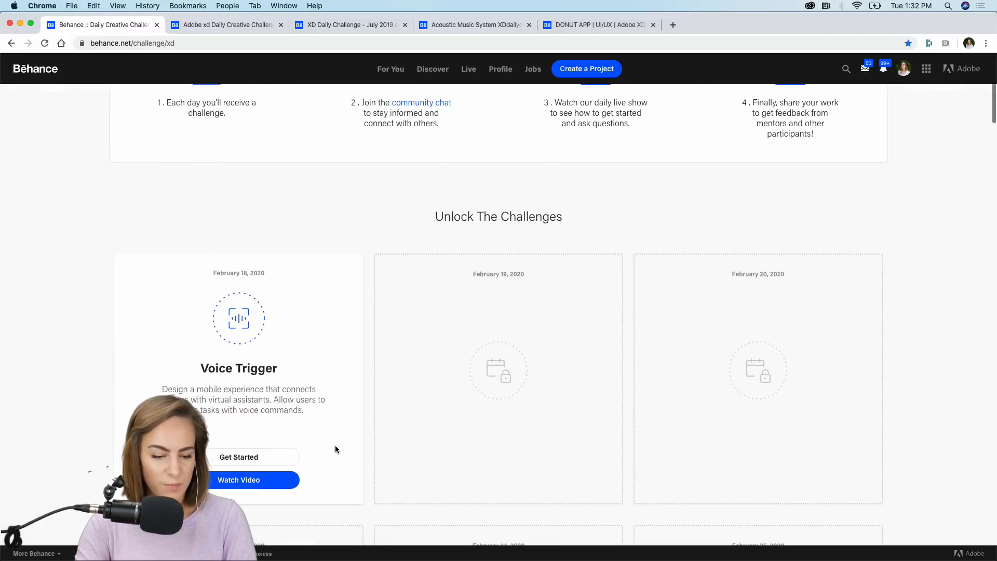
scroll(335, 450, "down", 2)
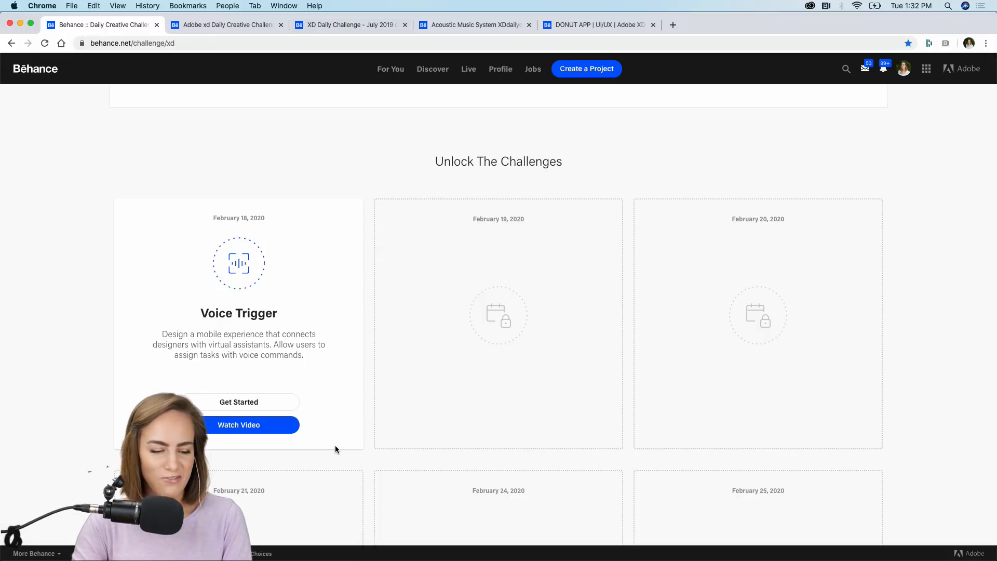
left_click(255, 406)
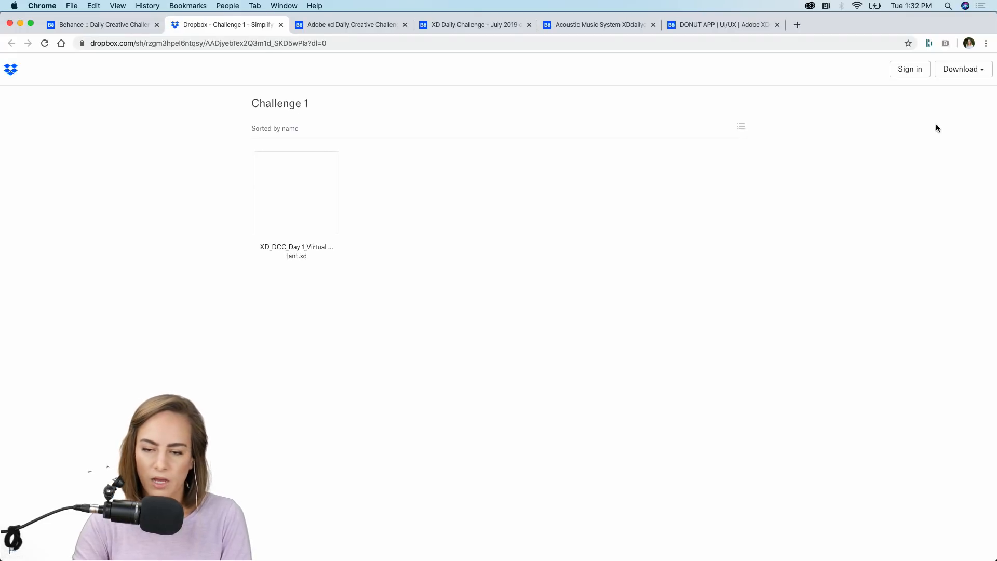
left_click(967, 70)
left_click(943, 94)
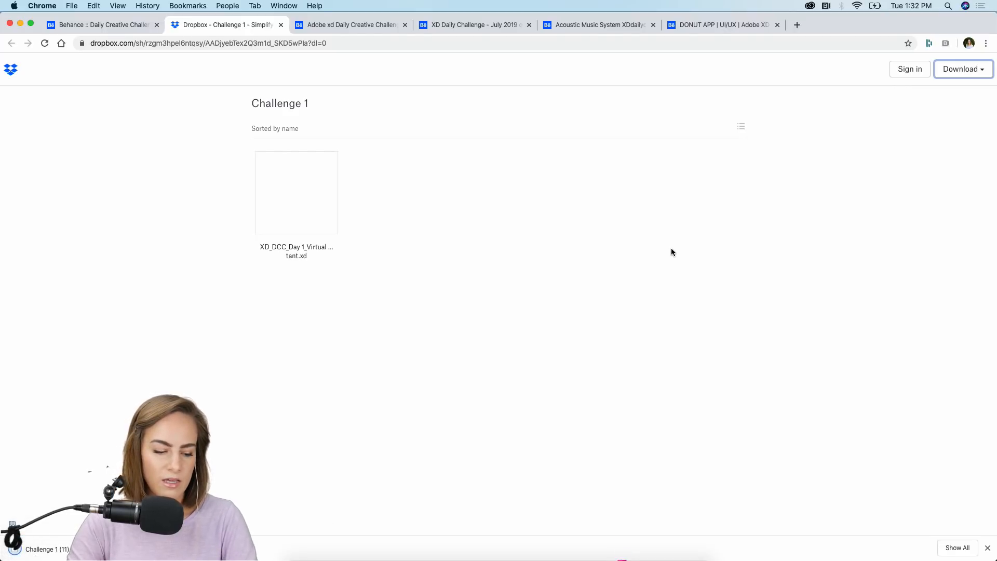
- Switch to Adobe XD, enlarge the XD_DCC_Day 1_Virtual Assistant window and look through the guide down to its Resource Booklet
left_click(104, 25)
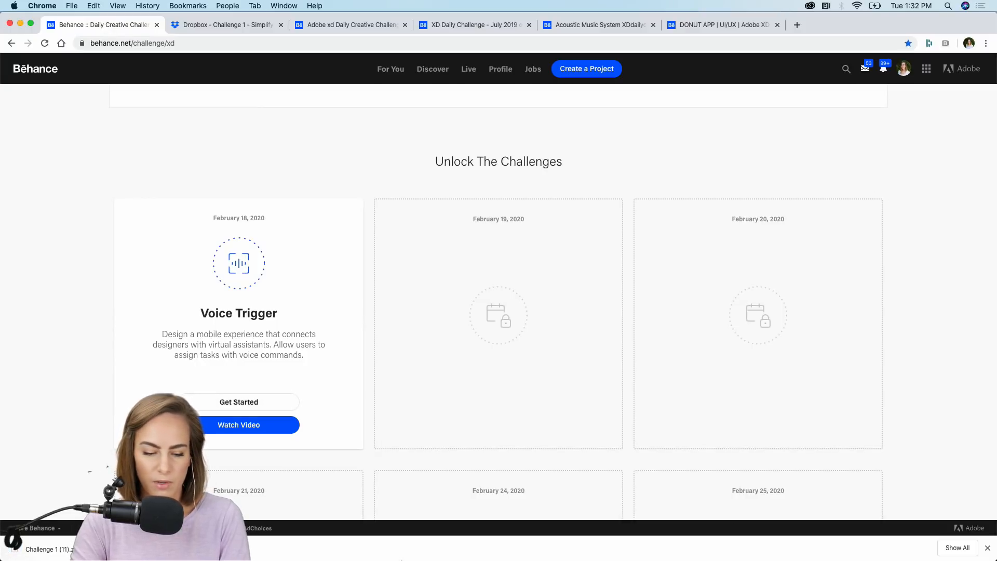
left_click(300, 548)
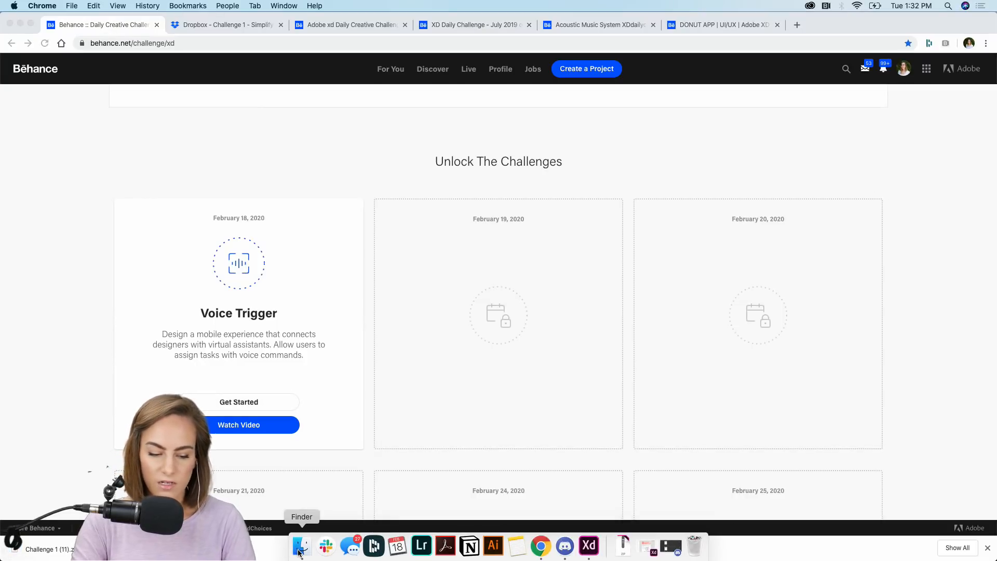
left_click(506, 560)
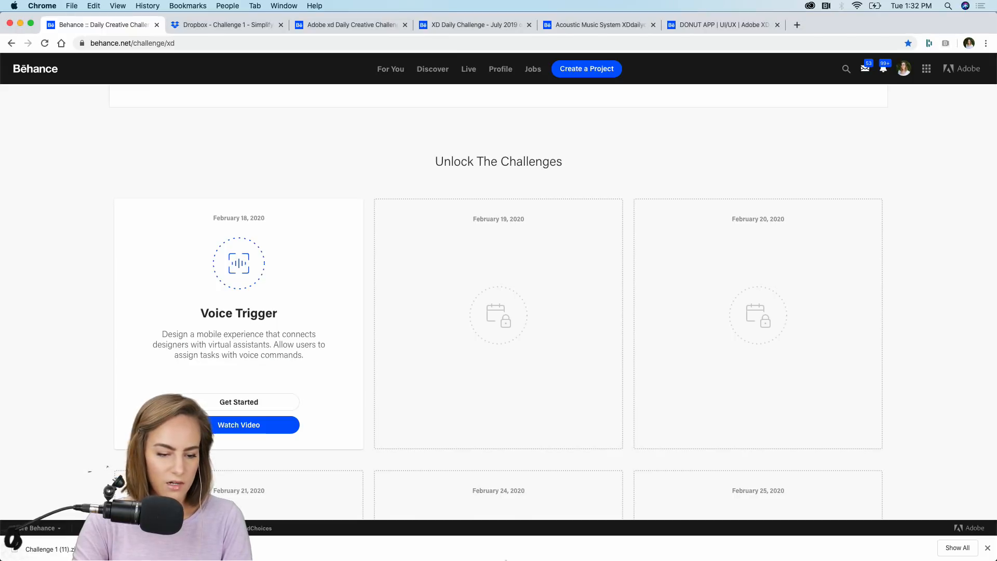
left_click(587, 545)
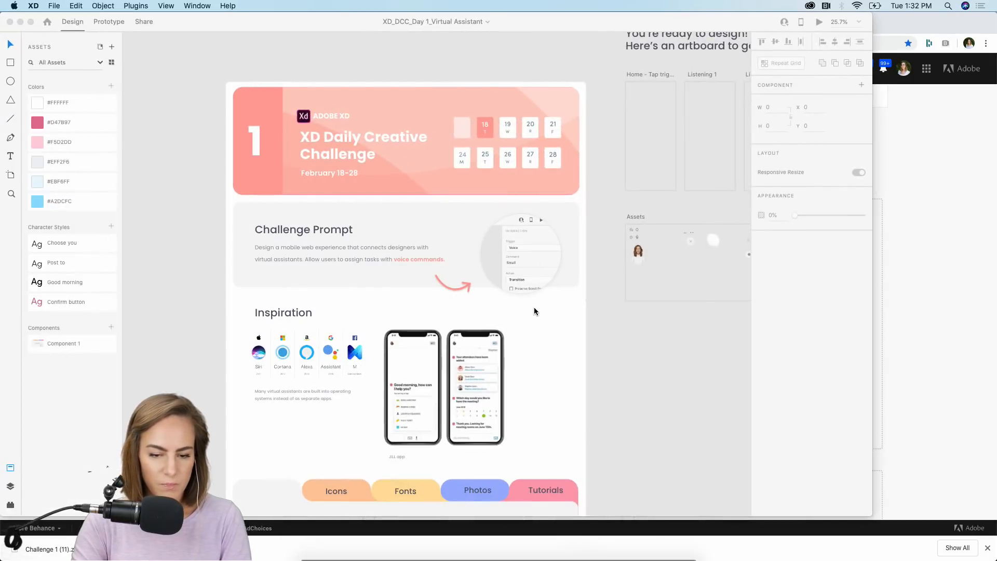
left_click_drag(873, 29, 946, 23)
scroll(454, 173, "down", 8)
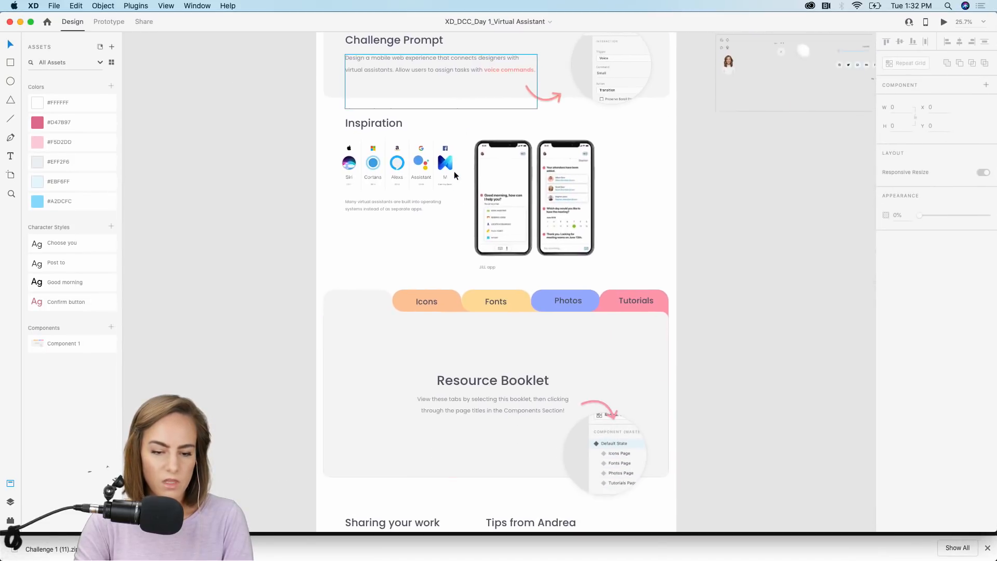
scroll(454, 174, "down", 3)
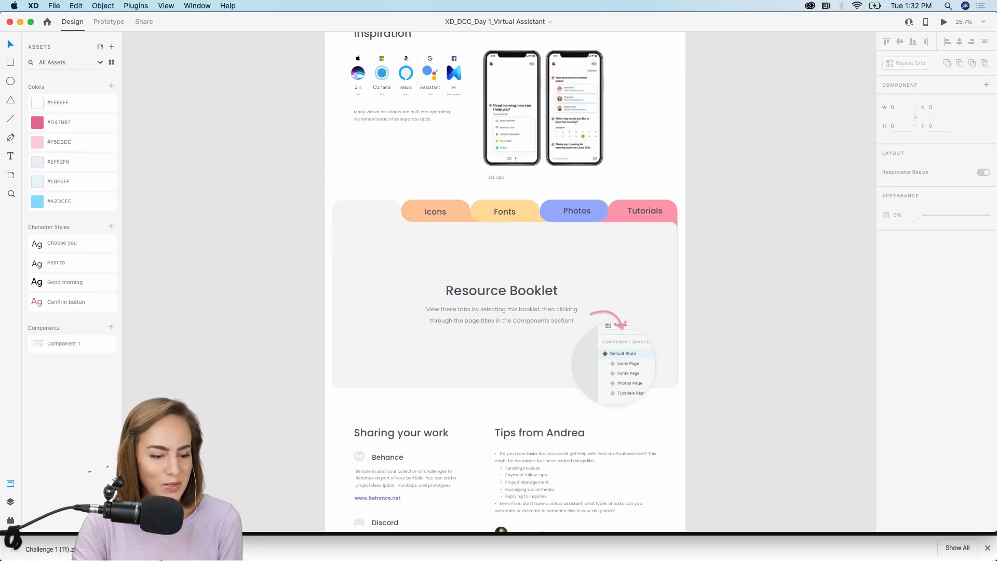
- Switch back to Chrome, dismiss the downloads bar and view the Unlock The Challenges section on the Behance challenge page
key("super+Tab")
scroll(426, 262, "down", 1)
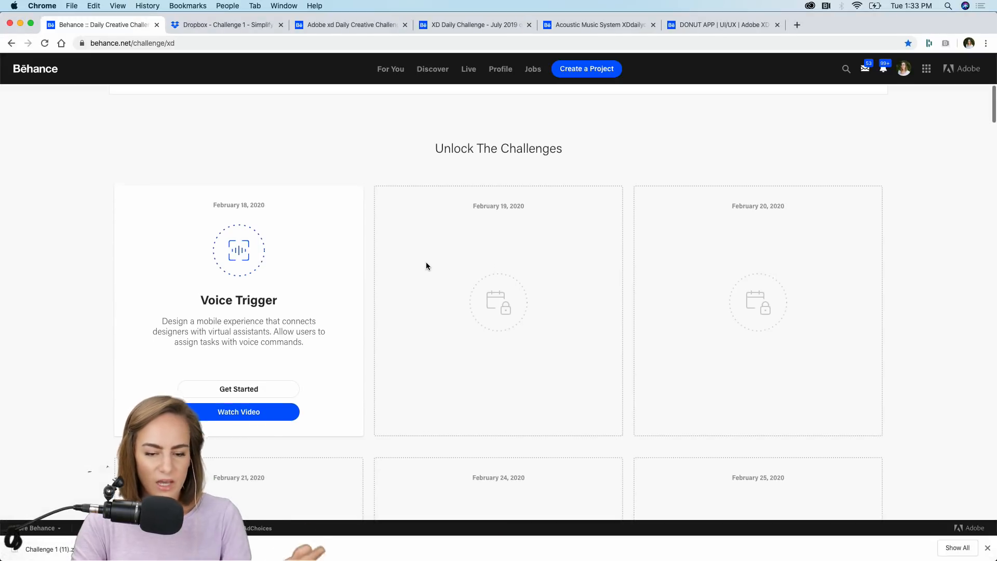
scroll(426, 266, "down", 4)
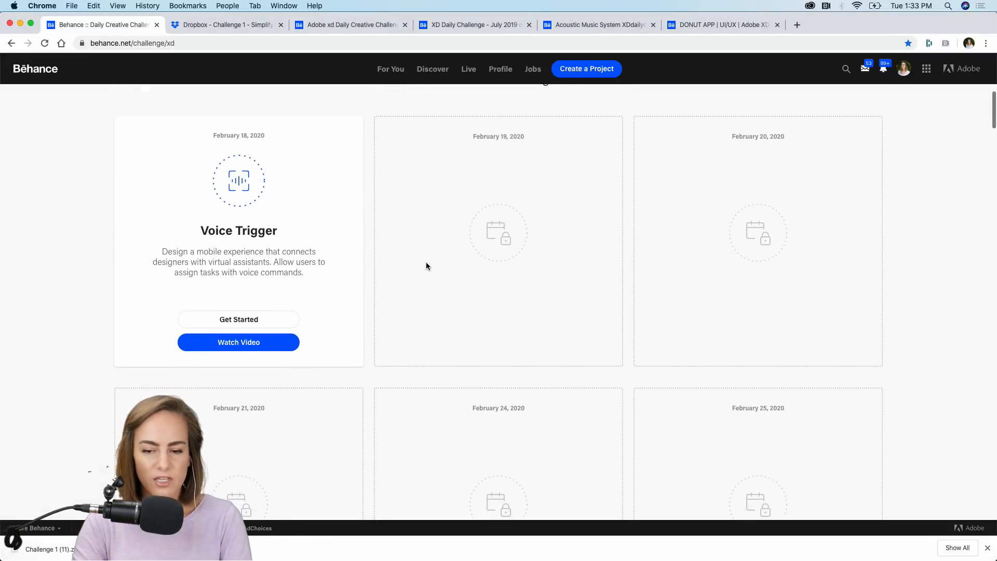
left_click(988, 551)
scroll(885, 392, "up", 3)
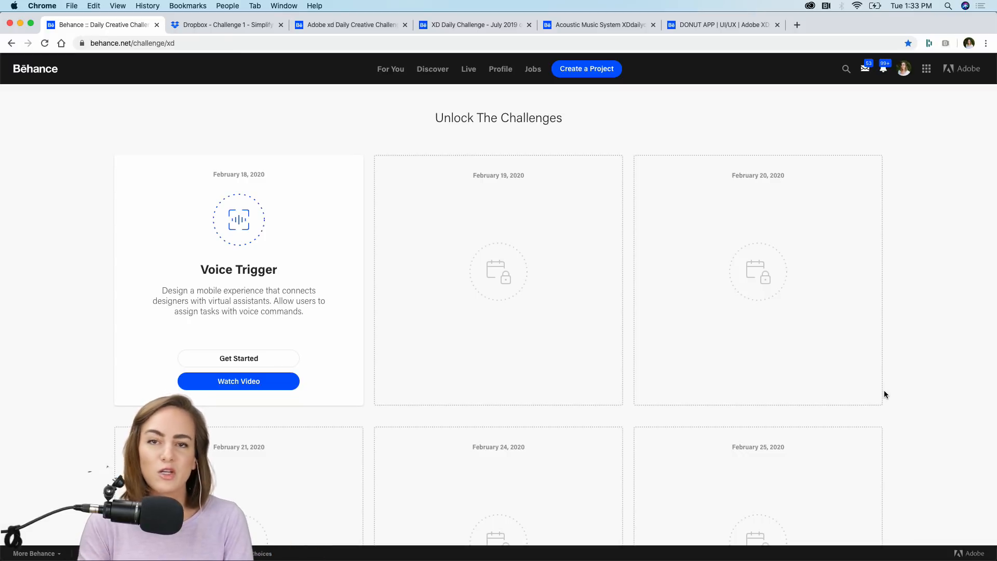
- Check the creative-challenge channel in Discord, and return to Chrome to view the Next Steps section of the challenge page
mouse_move(690, 560)
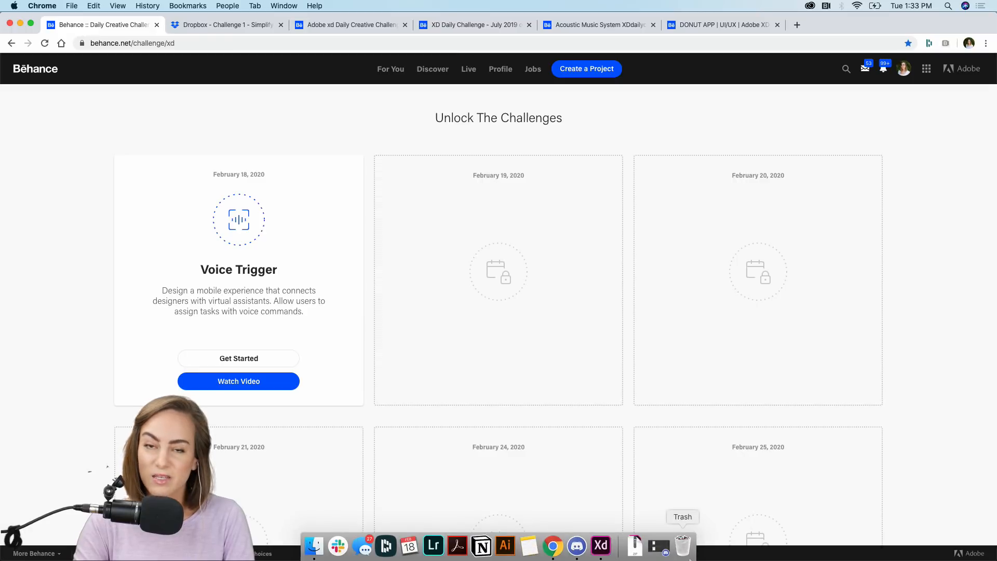
left_click(577, 545)
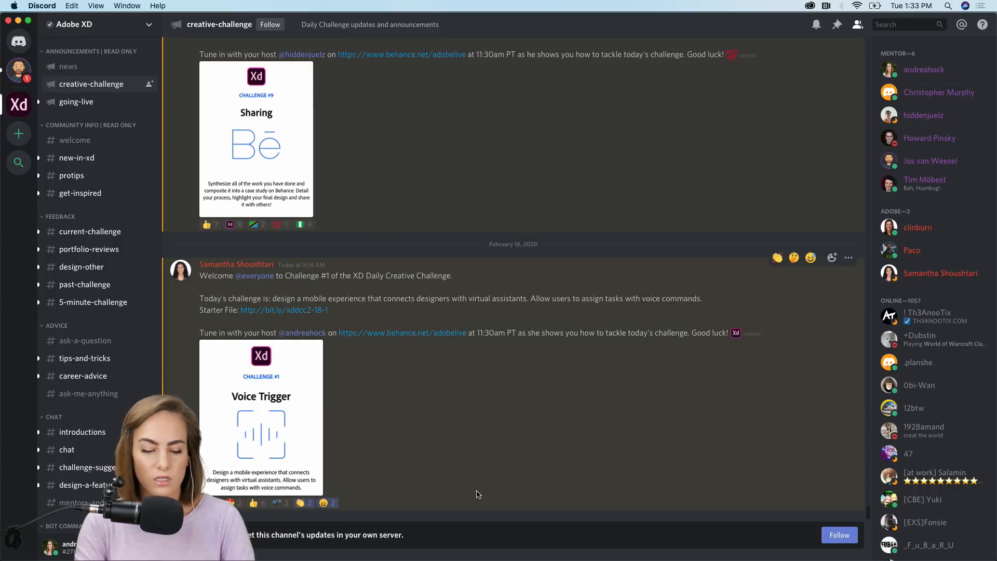
mouse_move(488, 559)
left_click(566, 547)
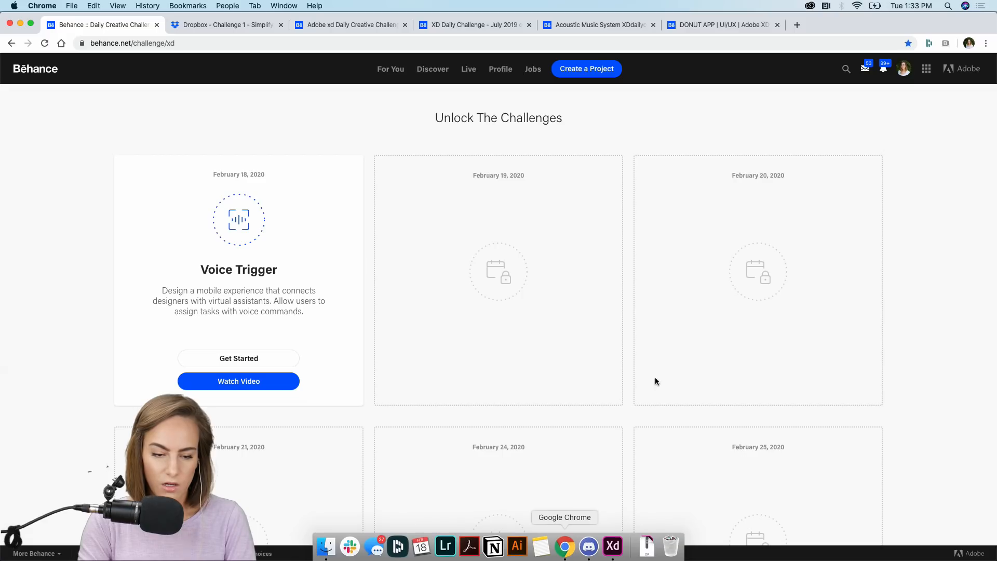
scroll(705, 295, "down", 10)
scroll(706, 299, "down", 5)
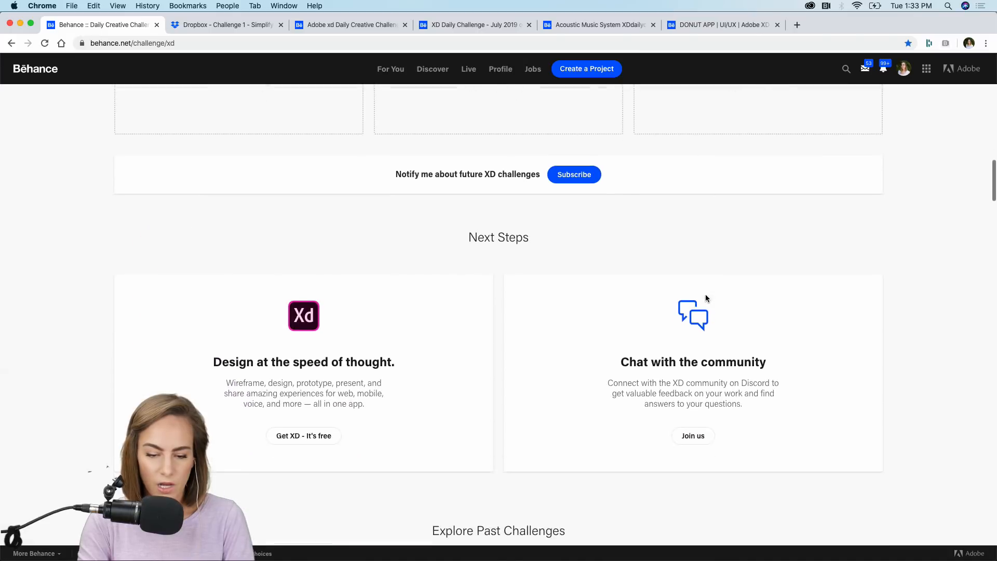
- Switch to Discord and look through the current-challenge, career-advice and ask-a-question channels of the Adobe XD server
left_click(587, 556)
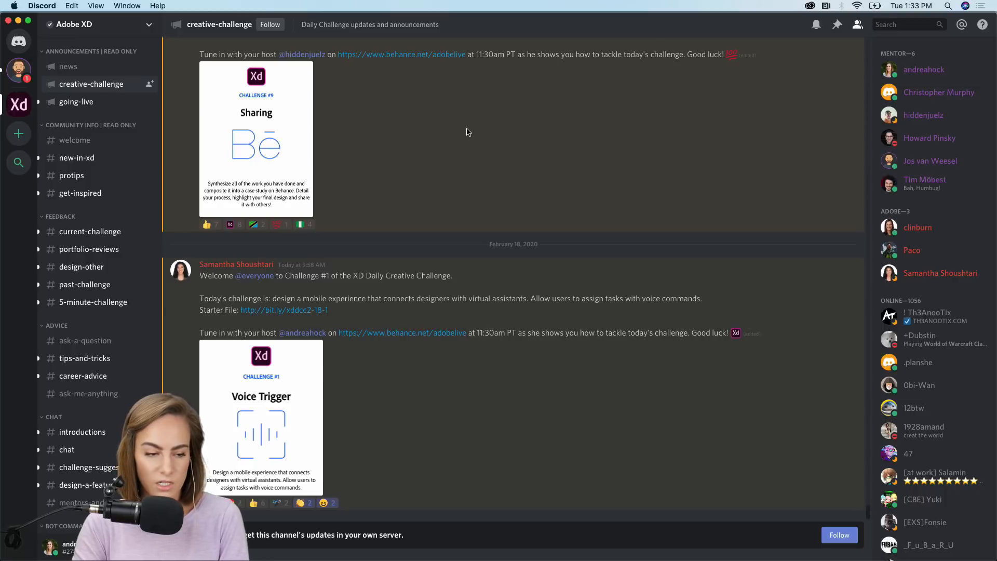
left_click(79, 231)
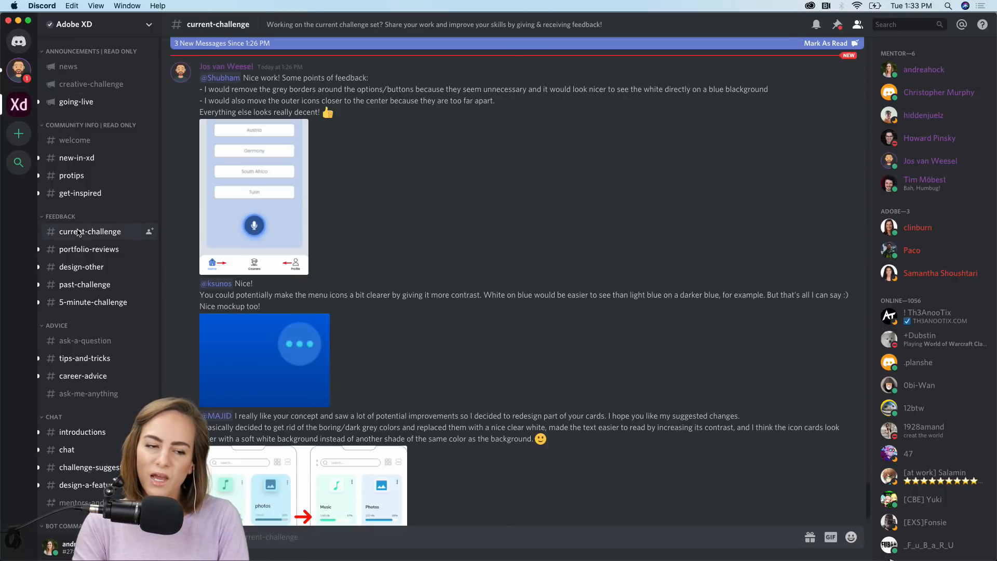
scroll(493, 213, "down", 3)
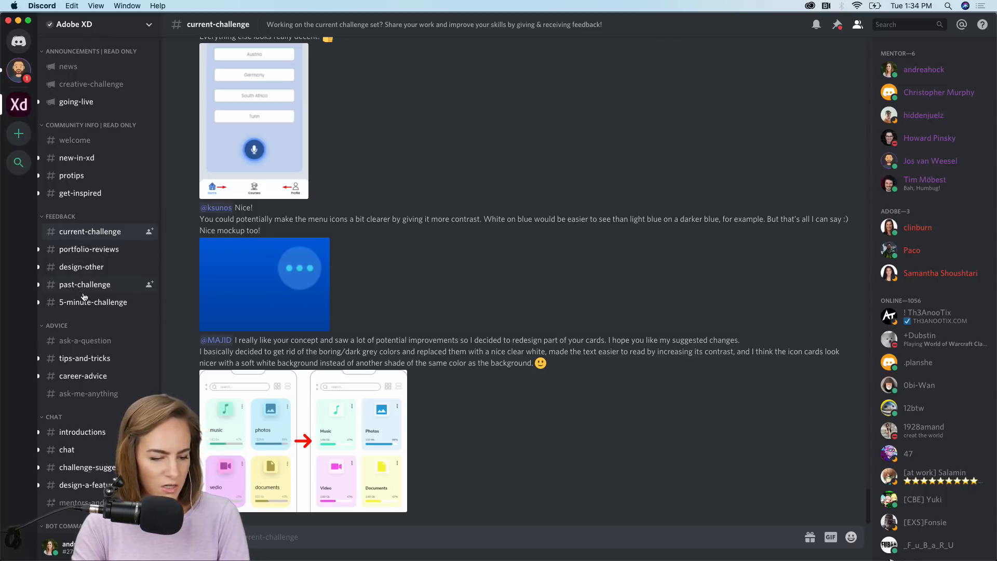
scroll(83, 297, "down", 3)
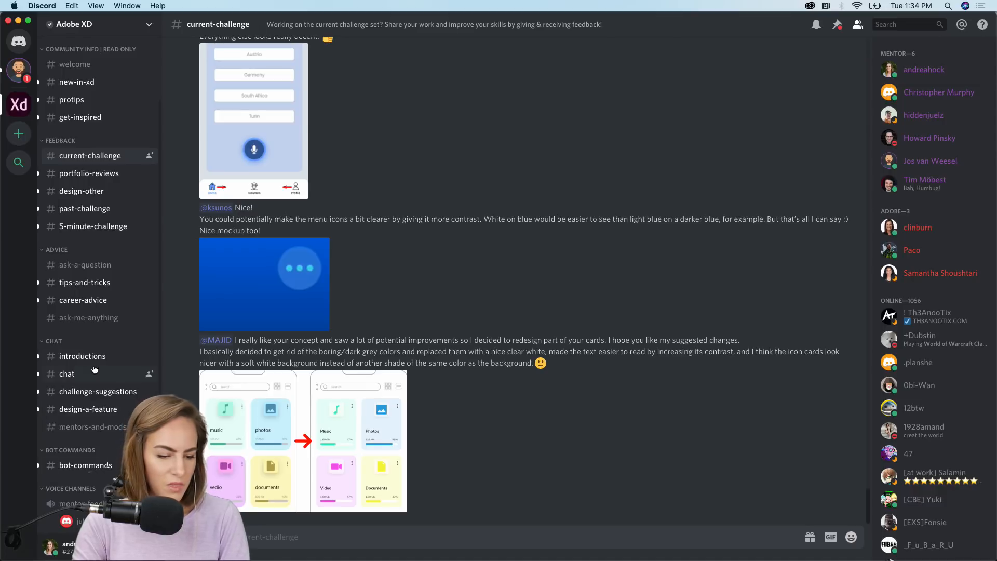
left_click(88, 302)
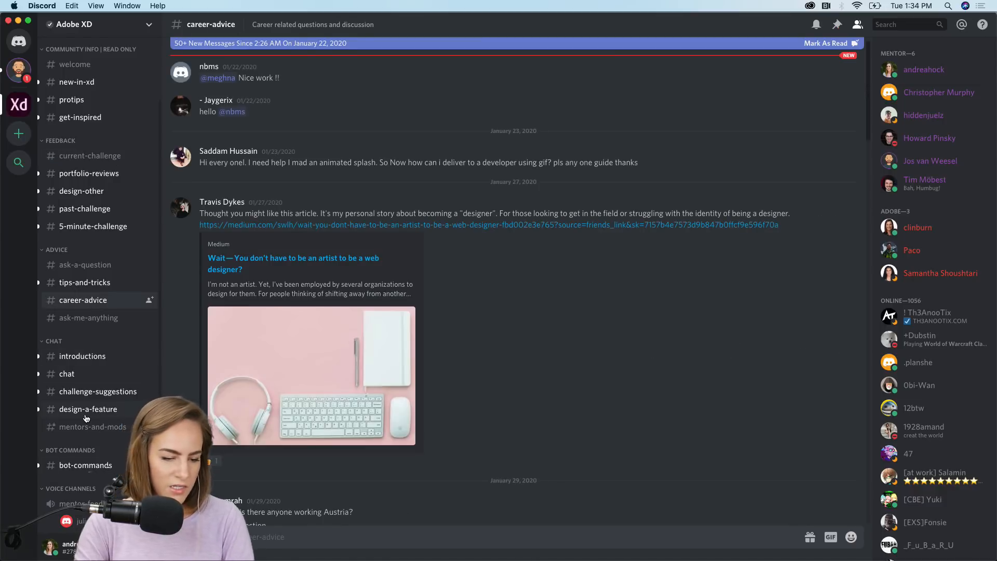
left_click(84, 265)
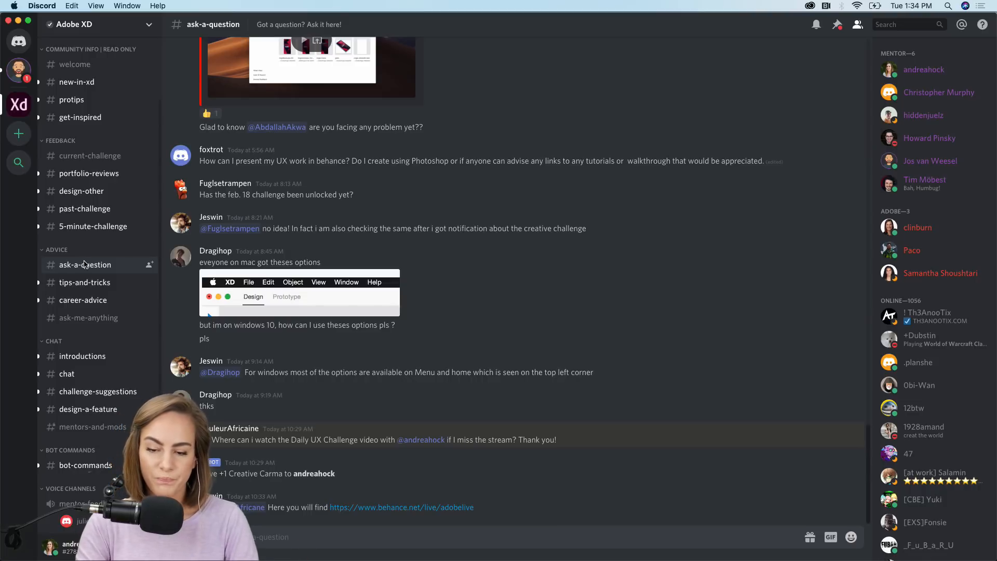
- Minimize Discord and look over the dated challenge cards on the Behance page in Chrome
left_click(18, 21)
scroll(34, 189, "down", 10)
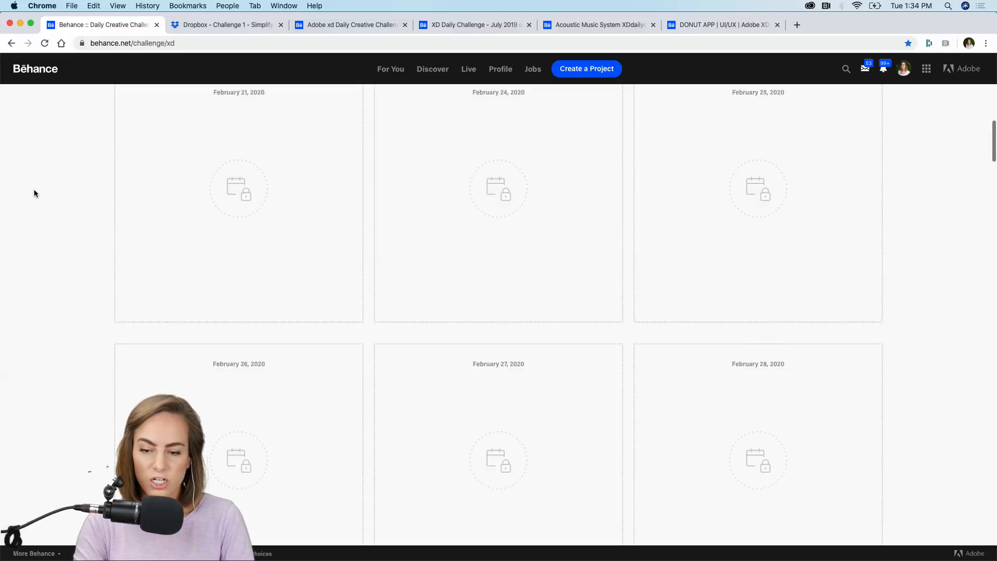
scroll(33, 190, "up", 4)
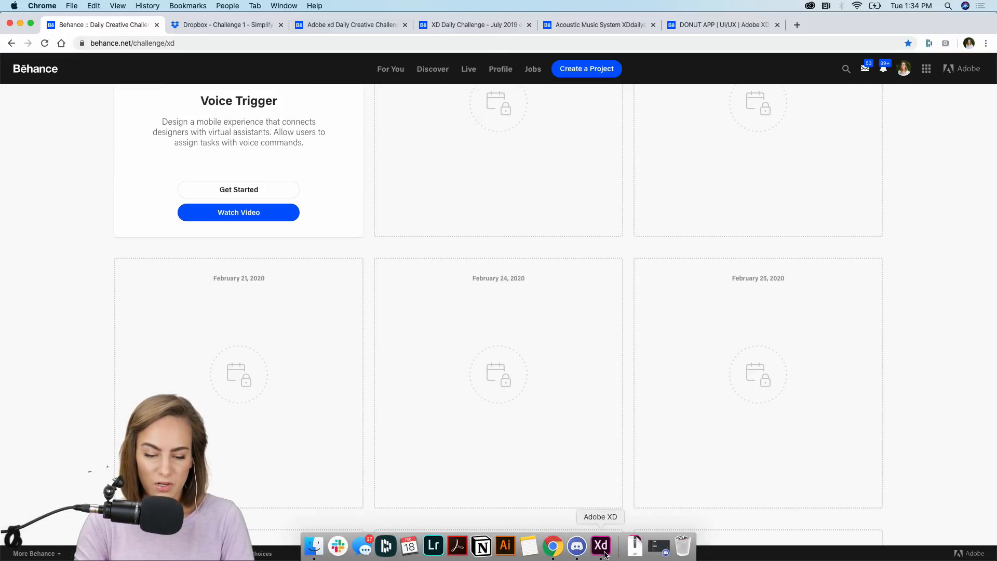
- Switch to Adobe XD, return to the start of the challenge guide and extend the window to the full screen height
left_click(605, 555)
scroll(770, 219, "up", 5)
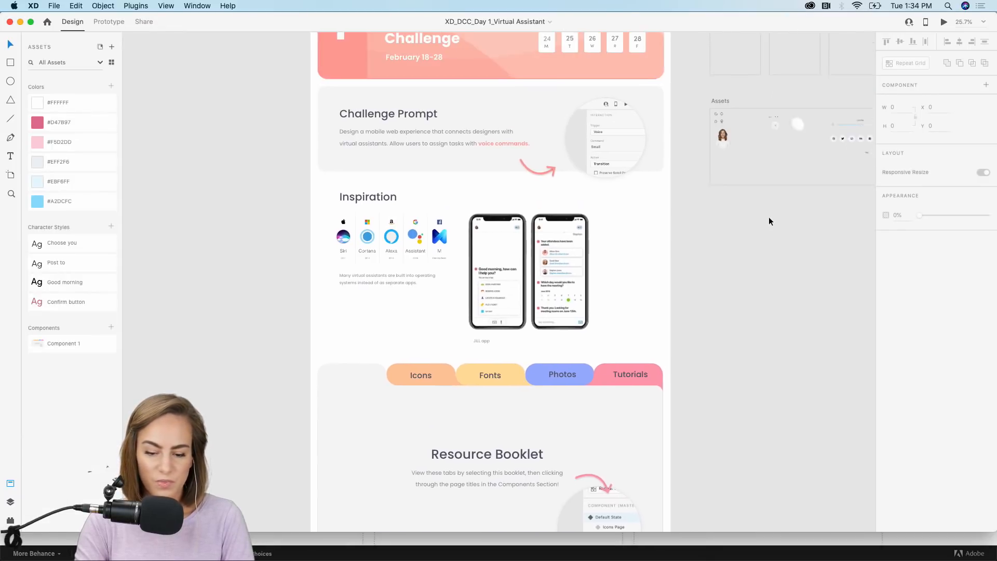
scroll(771, 222, "up", 5)
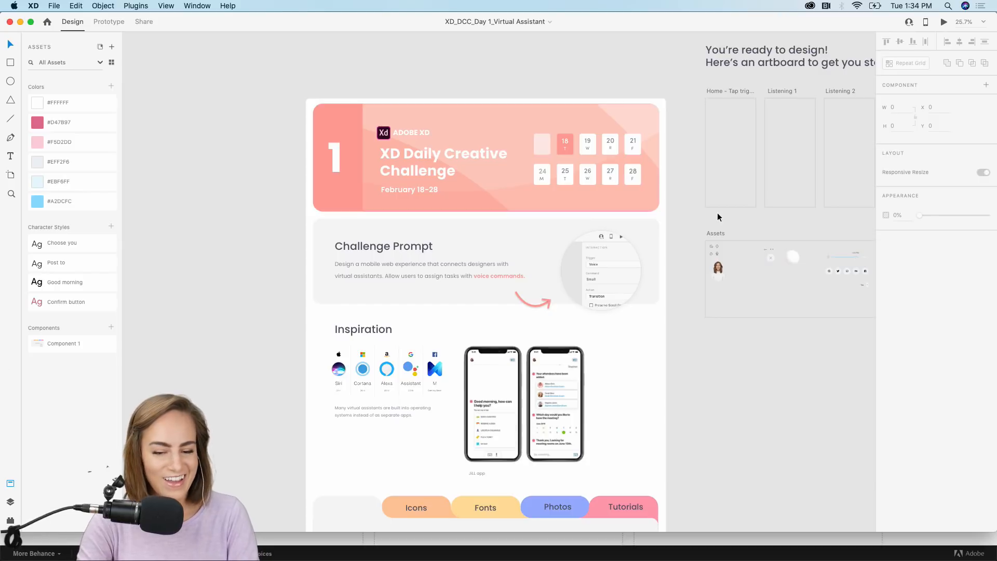
scroll(717, 216, "up", 2)
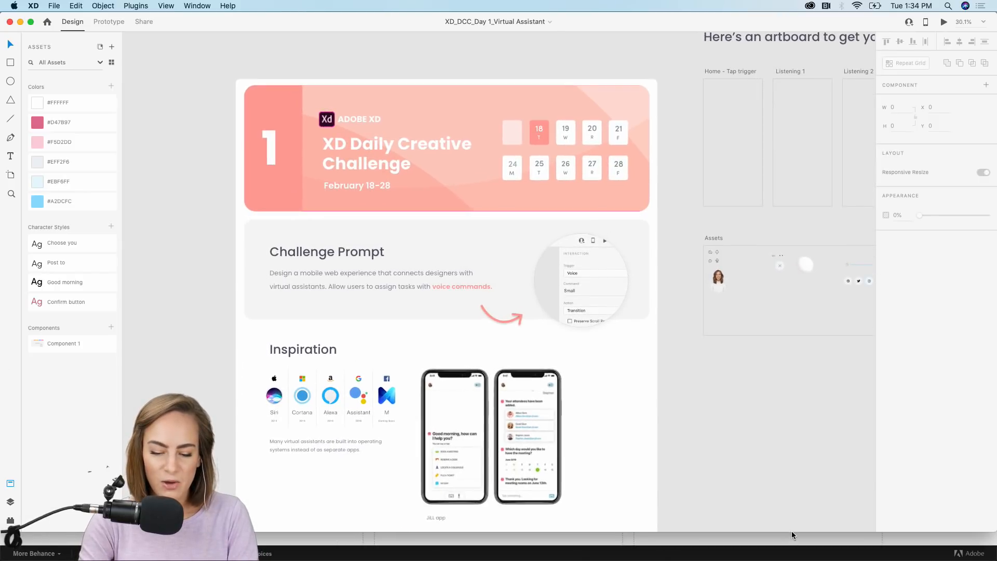
left_click_drag(792, 532, 793, 560)
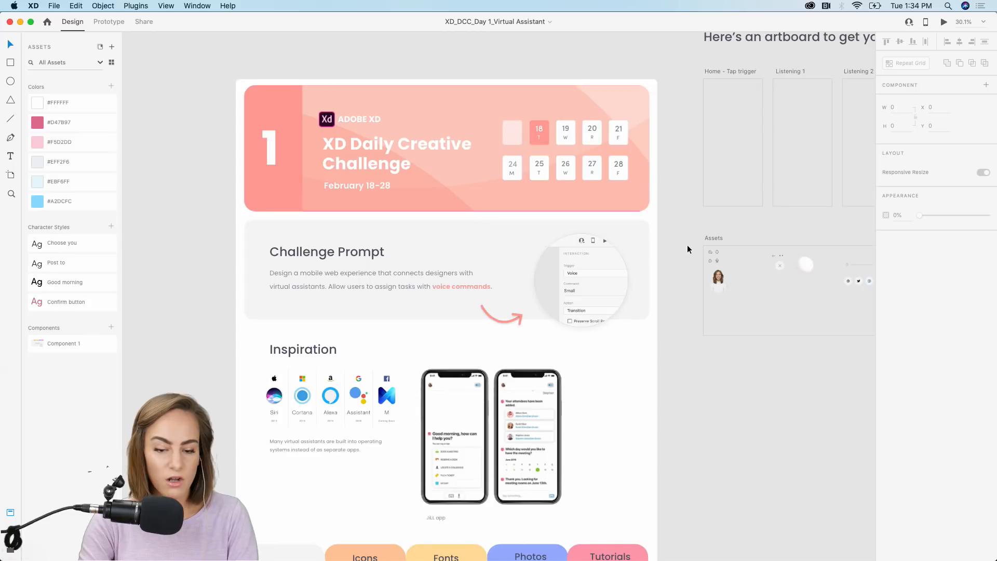
- Examine the Challenge Prompt and Inspiration sections of the guide artboard up close
scroll(687, 248, "up", 3)
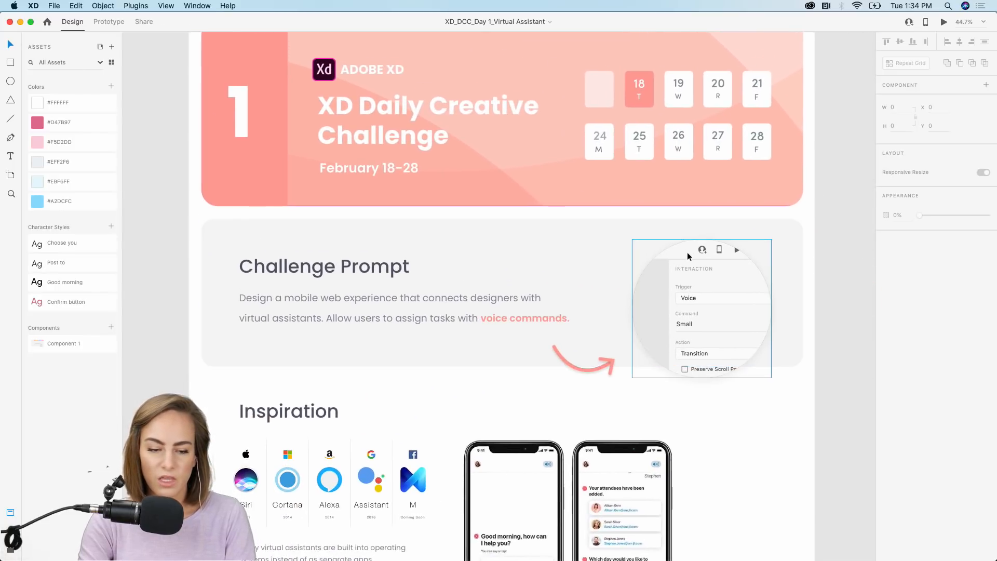
scroll(687, 251, "down", 2)
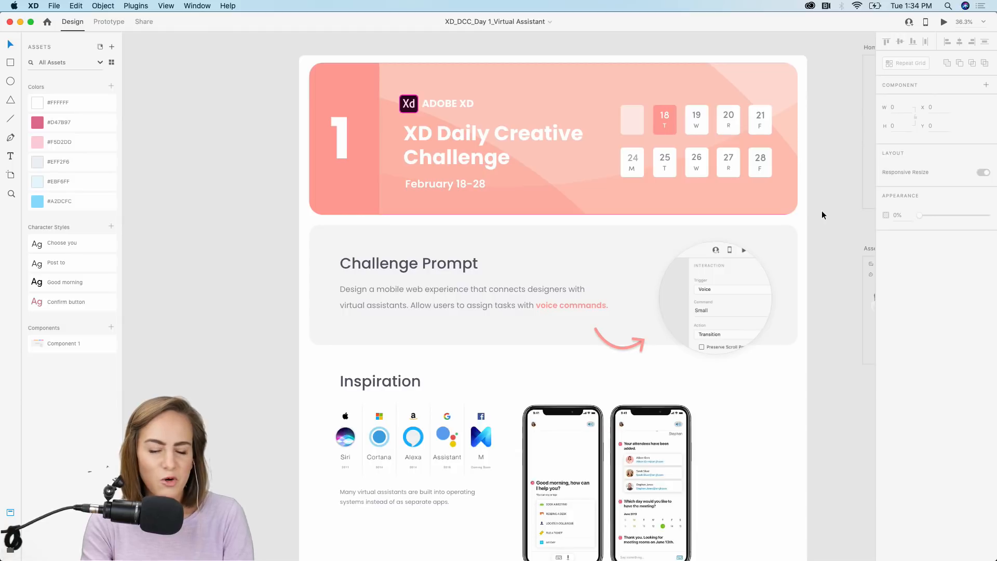
scroll(822, 212, "down", 2)
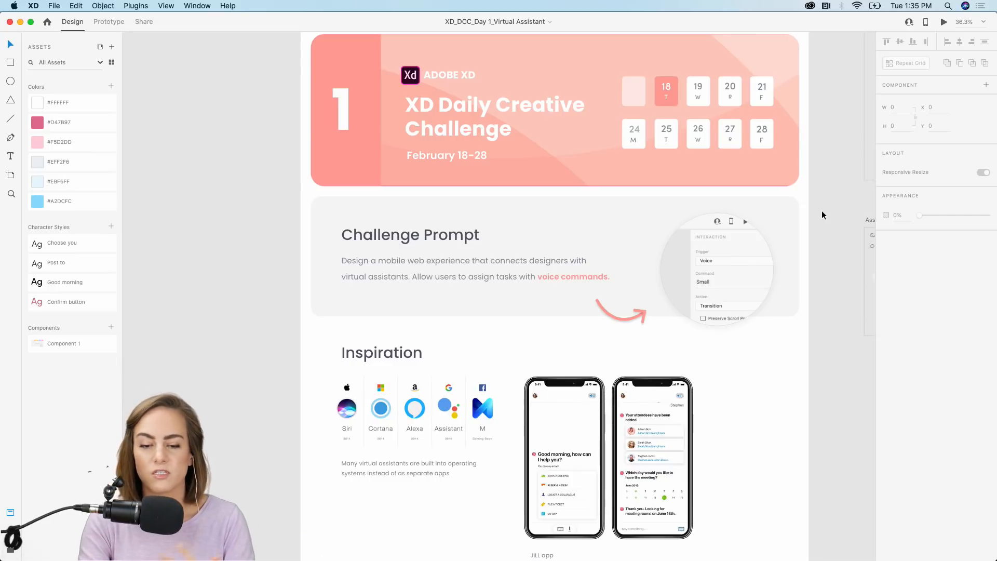
scroll(822, 210, "up", 5)
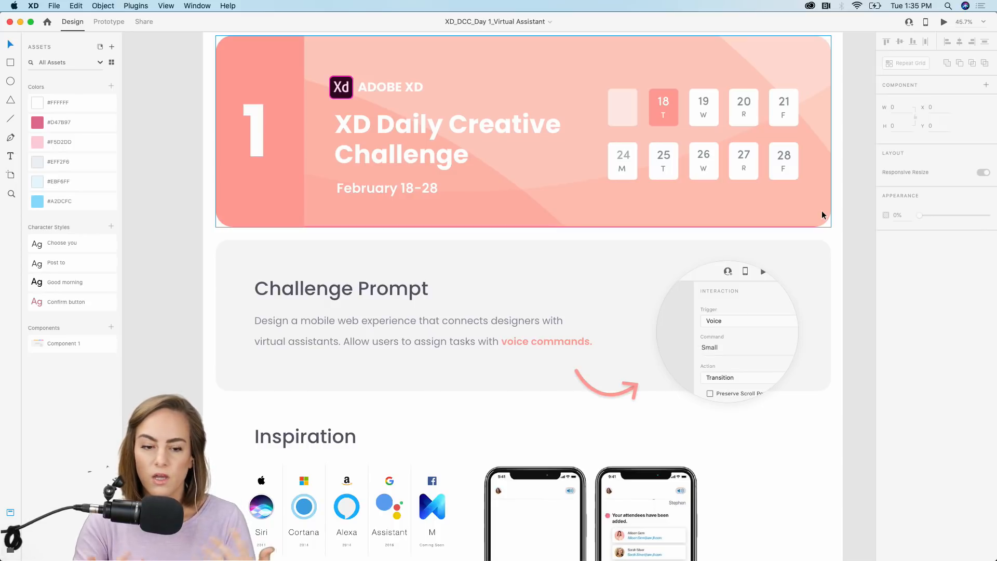
- Examine the virtual assistant logos and the JiLL app phone mockups in the Inspiration section up close
scroll(822, 210, "down", 2)
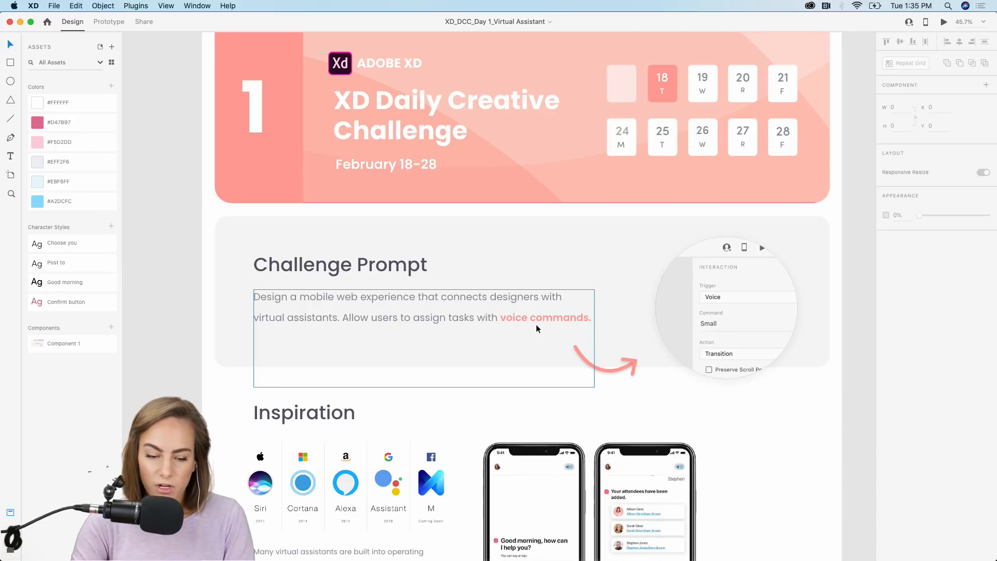
scroll(536, 324, "down", 10)
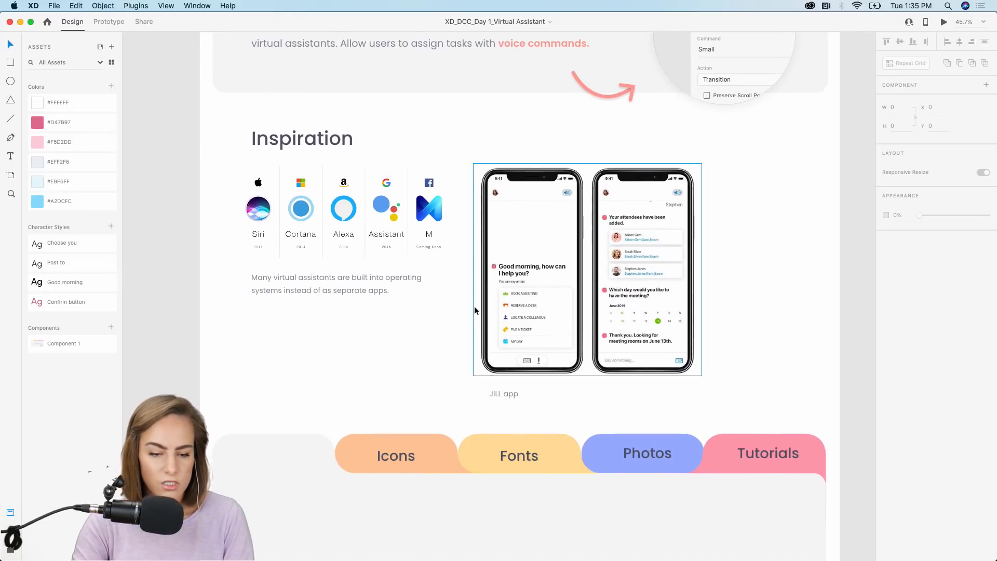
scroll(475, 306, "up", 3)
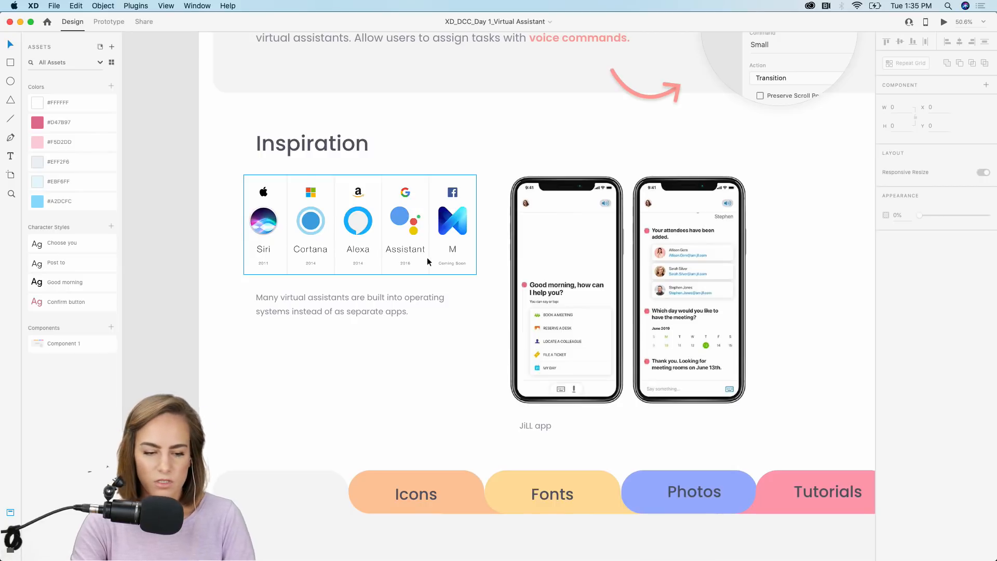
scroll(427, 261, "right", 5)
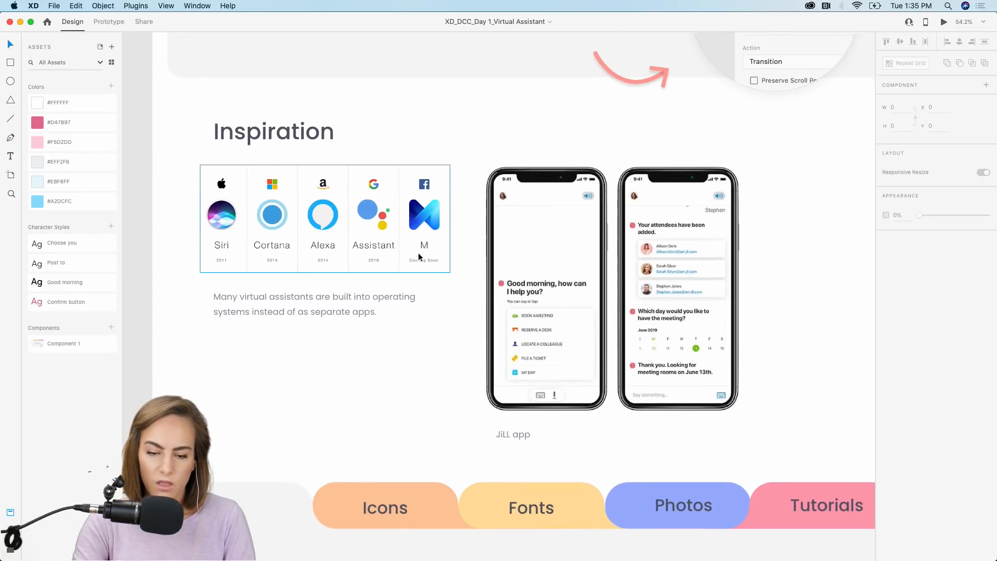
scroll(506, 291, "up", 3)
scroll(506, 290, "up", 3)
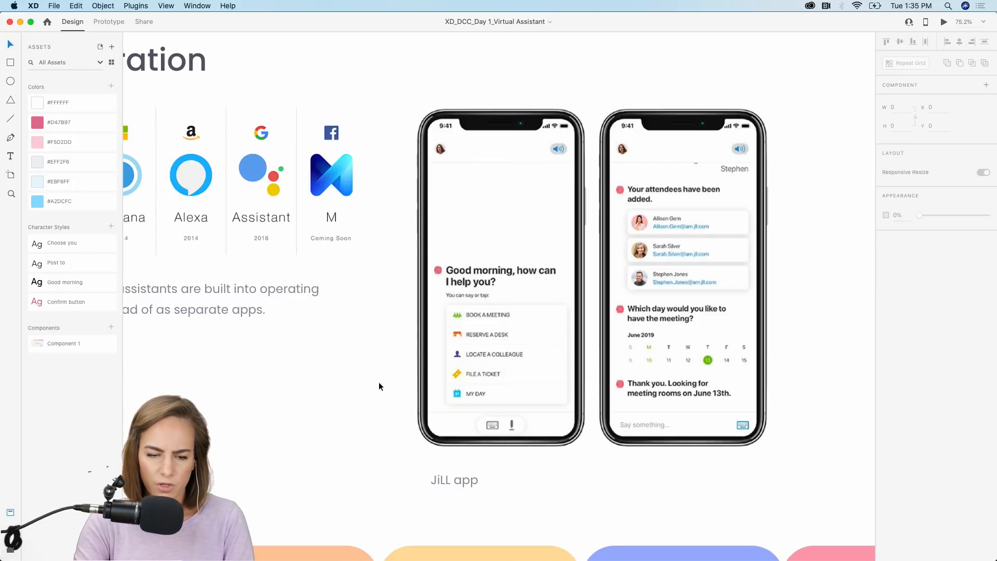
scroll(379, 382, "up", 2)
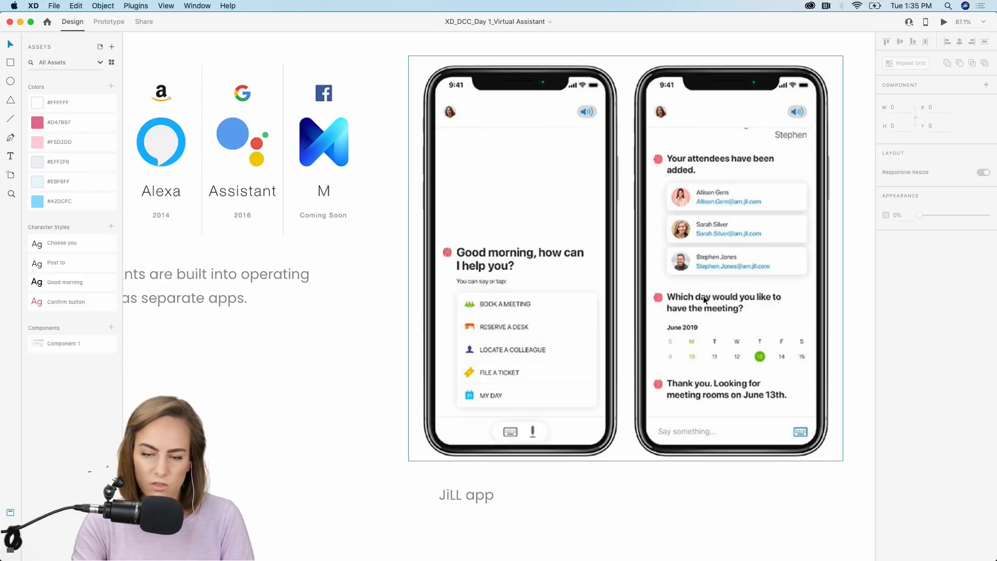
- View the Resource Booklet component's Icons, Fonts, Photos and Tutorials Page states and return it to Default State
scroll(704, 298, "down", 10)
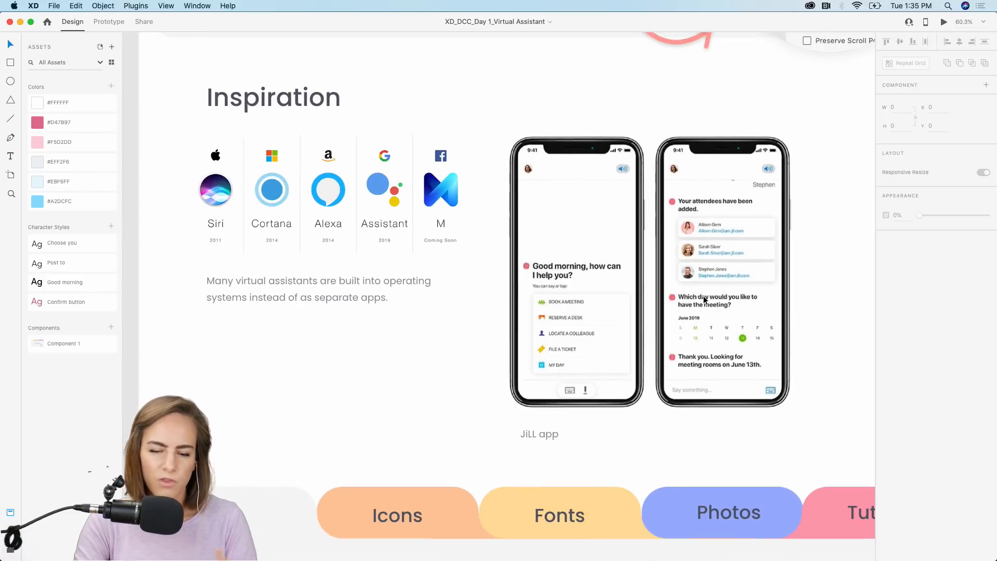
scroll(703, 295, "down", 6)
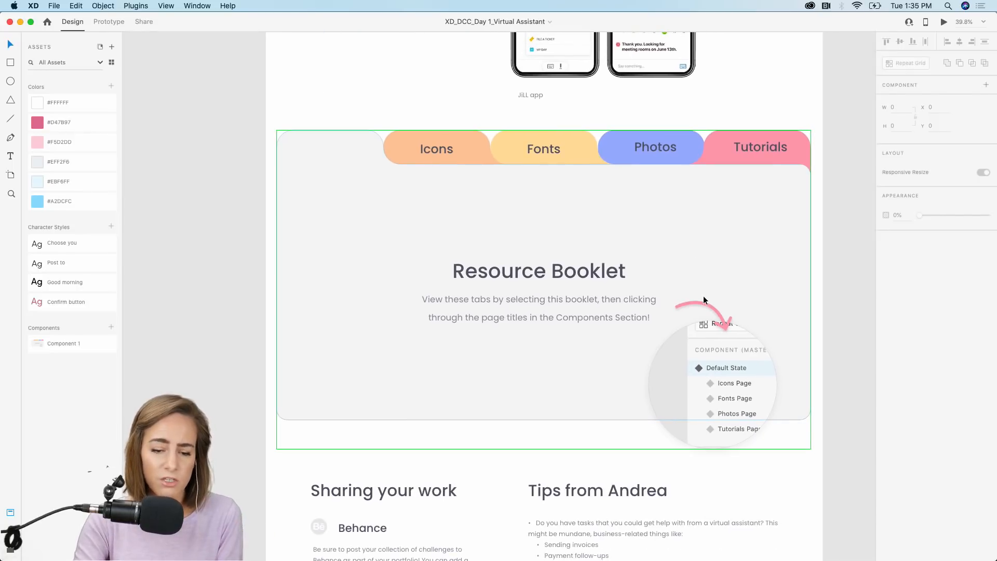
left_click(704, 296)
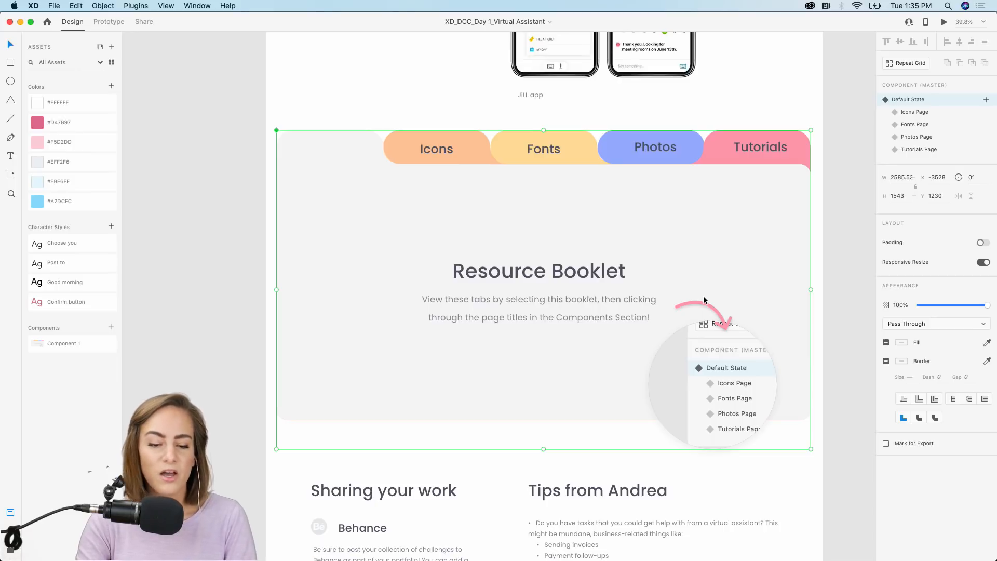
left_click(914, 112)
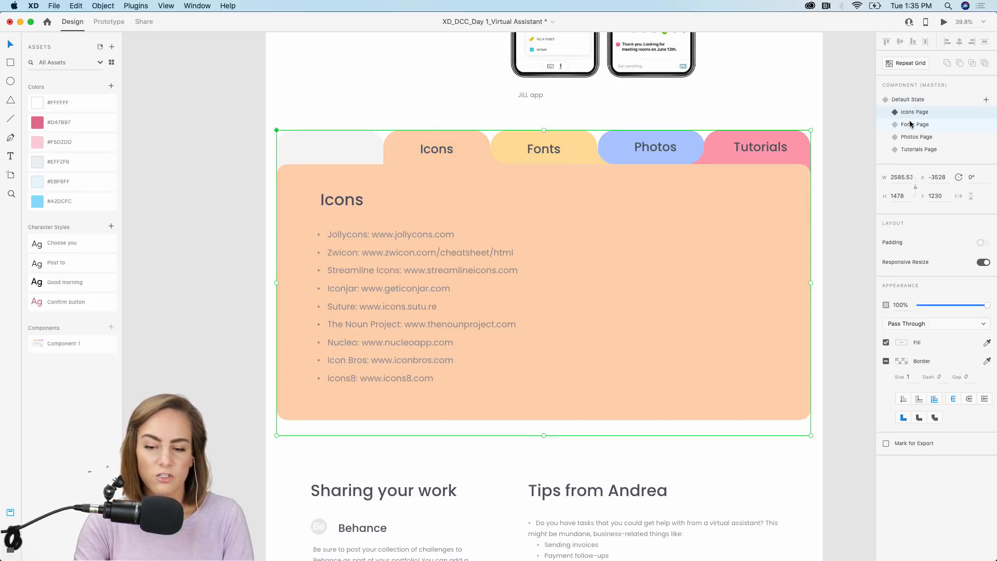
left_click(913, 125)
left_click(913, 137)
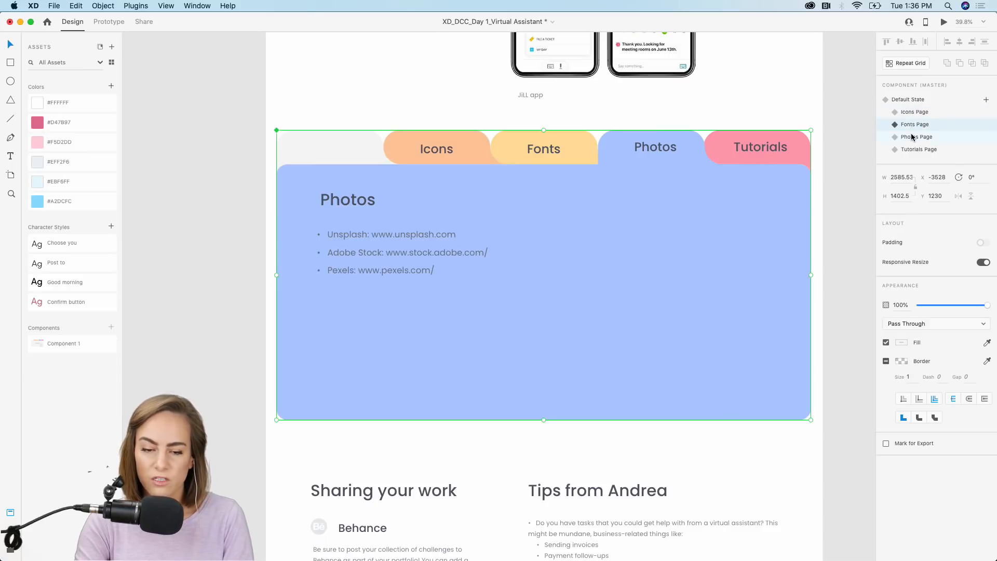
left_click(913, 149)
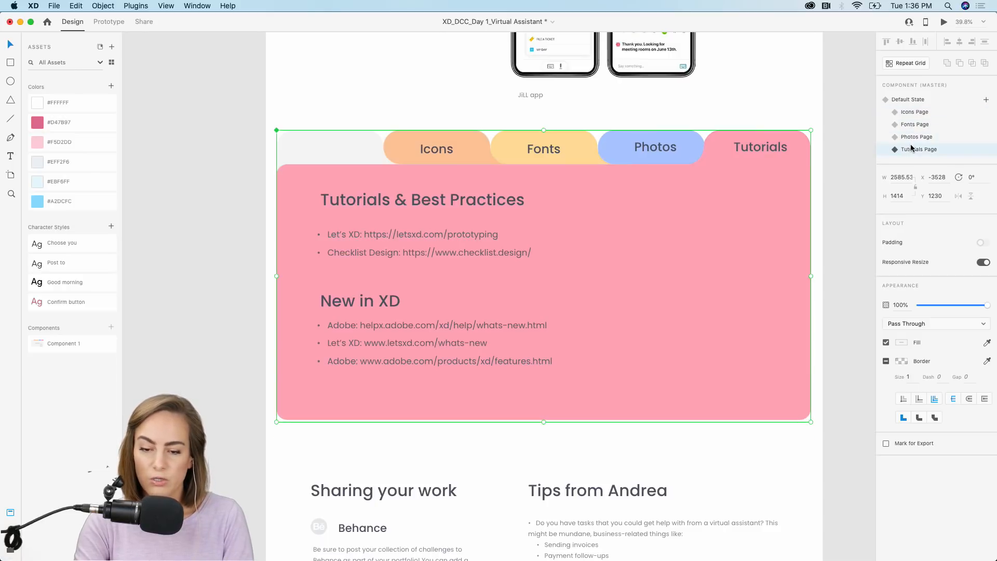
left_click(915, 100)
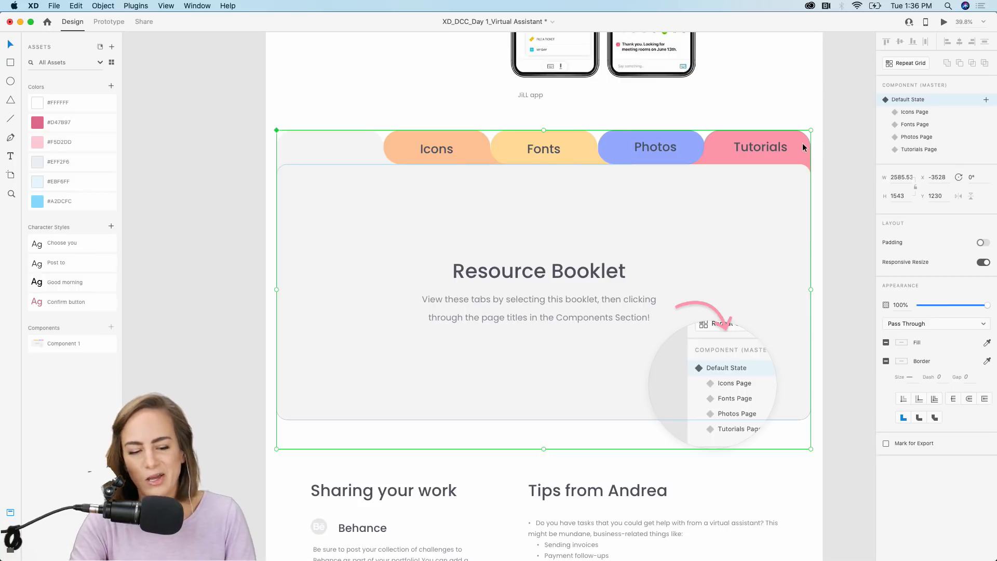
- Deselect the booklet and read the sharing instructions and tips at the end of the guide artboard
scroll(803, 143, "down", 10)
left_click(833, 272)
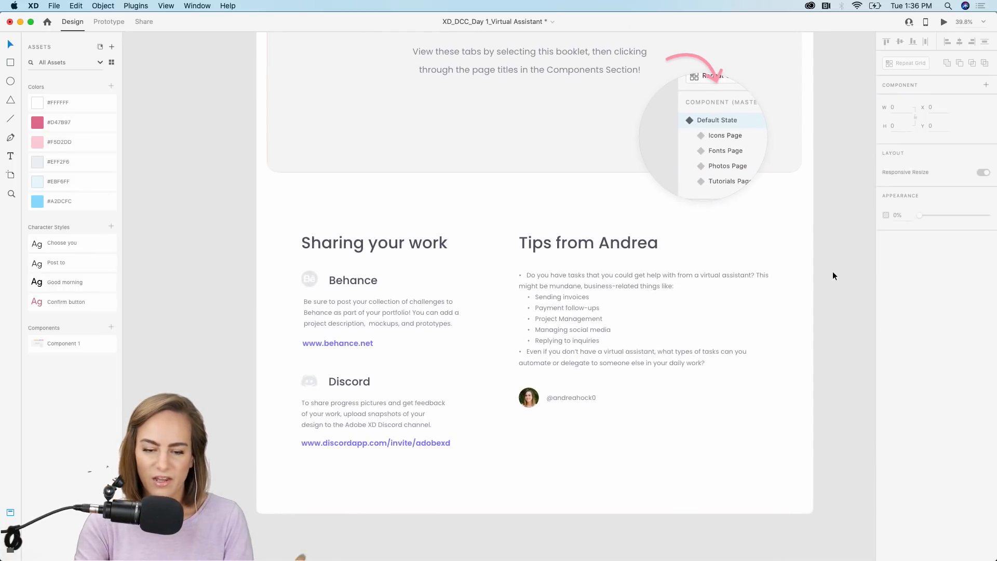
scroll(833, 272, "down", 1)
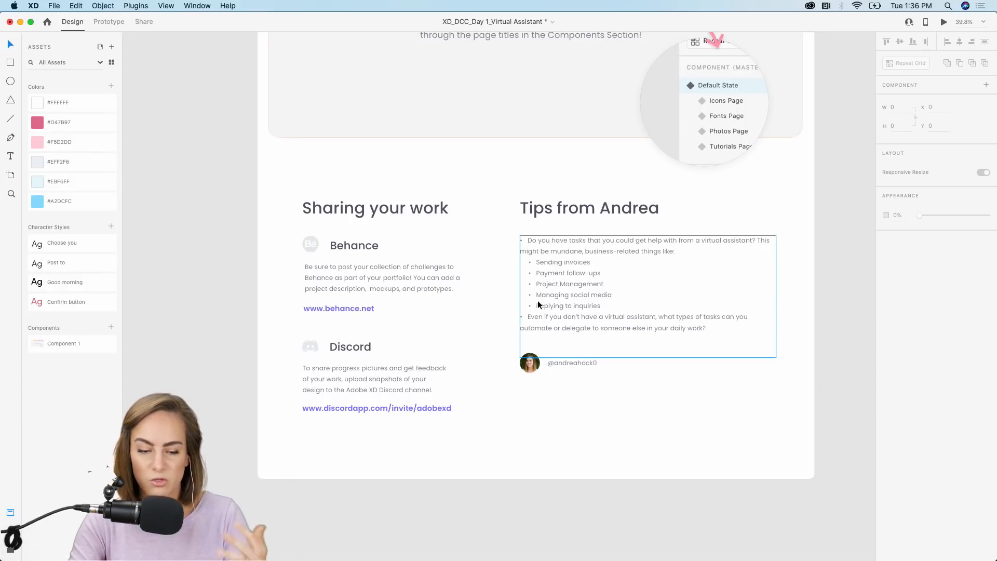
- Look over the blank starter artboards, from Home - Tap trigger through the Listening and Result screens, and the Assets artboard
scroll(538, 300, "up", 15)
scroll(538, 300, "left", 8)
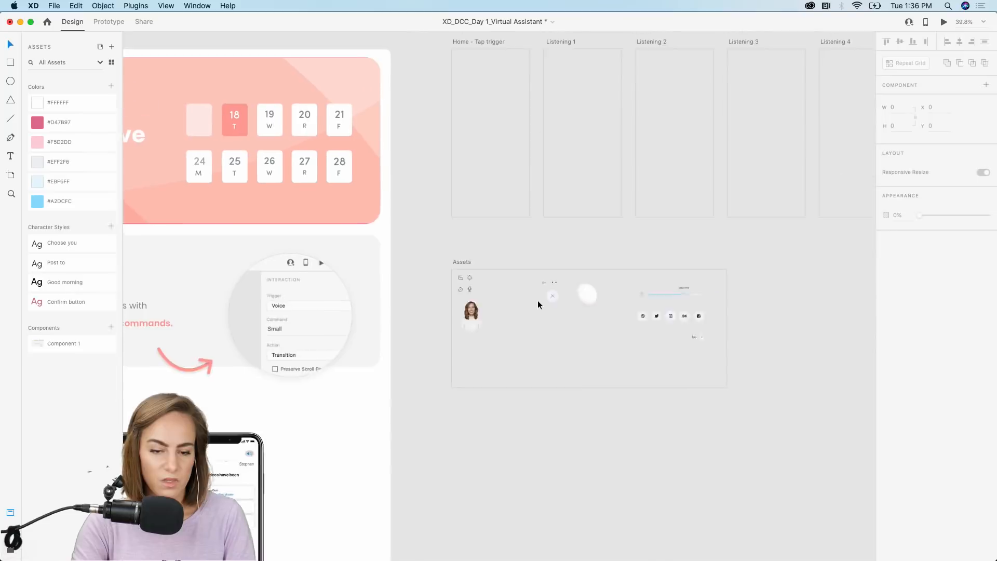
scroll(539, 304, "up", 3)
scroll(538, 305, "up", 5)
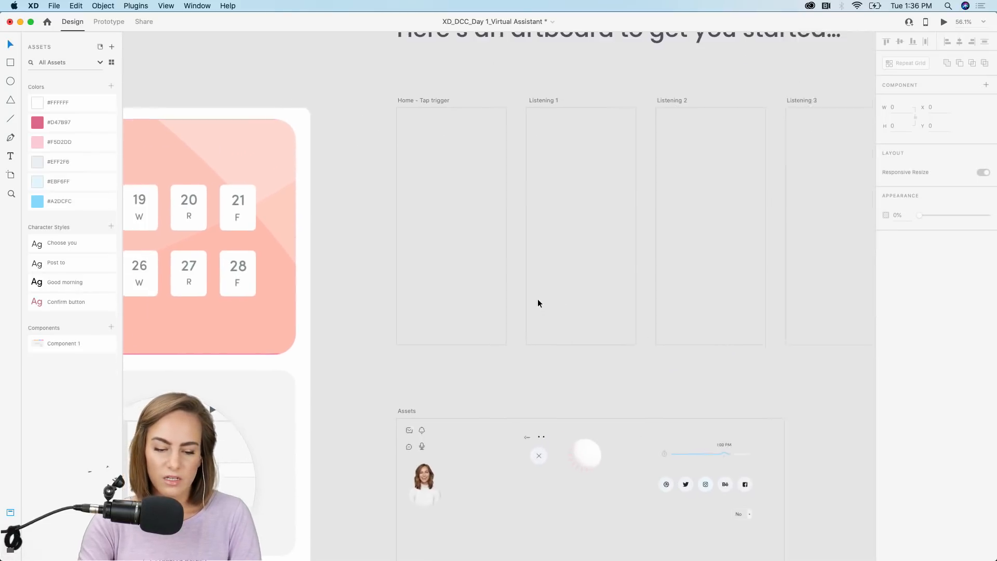
scroll(538, 304, "up", 2)
scroll(537, 304, "left", 2)
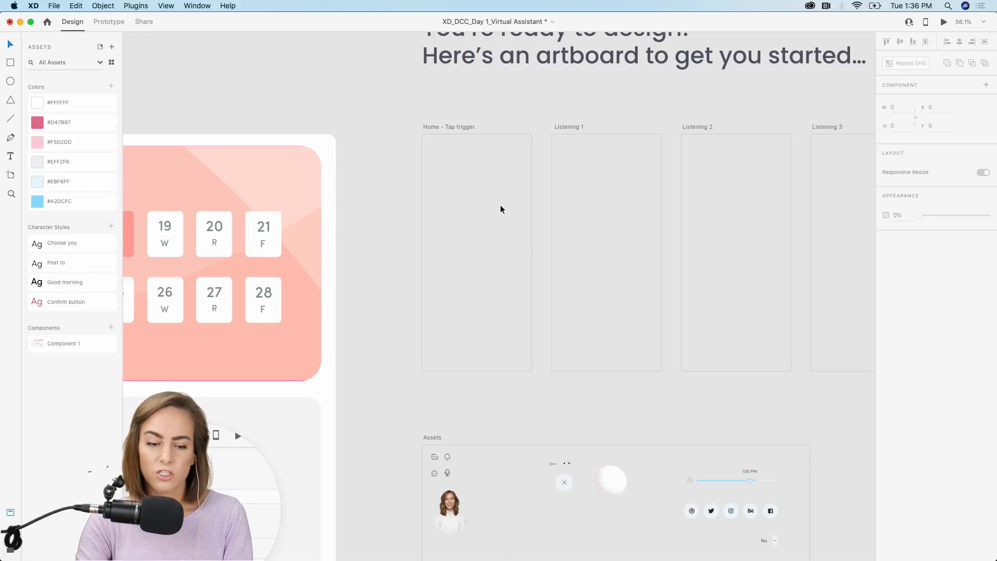
scroll(500, 205, "up", 3)
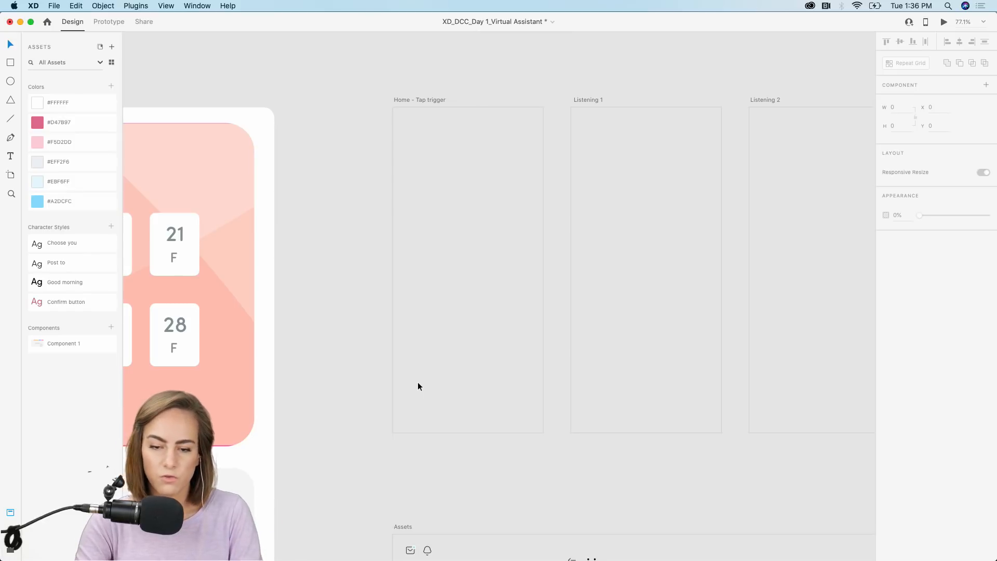
scroll(419, 387, "down", 5)
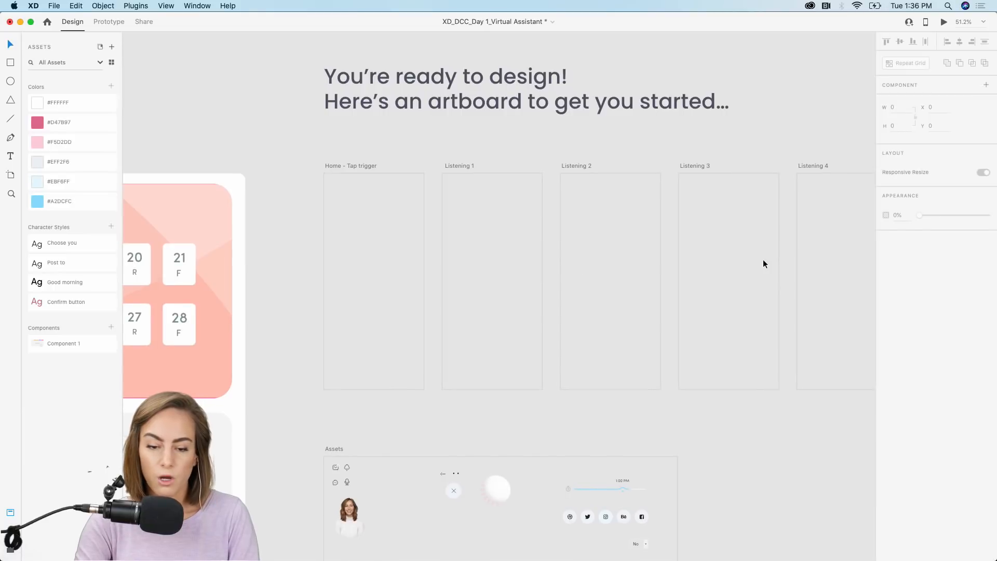
scroll(763, 264, "right", 5)
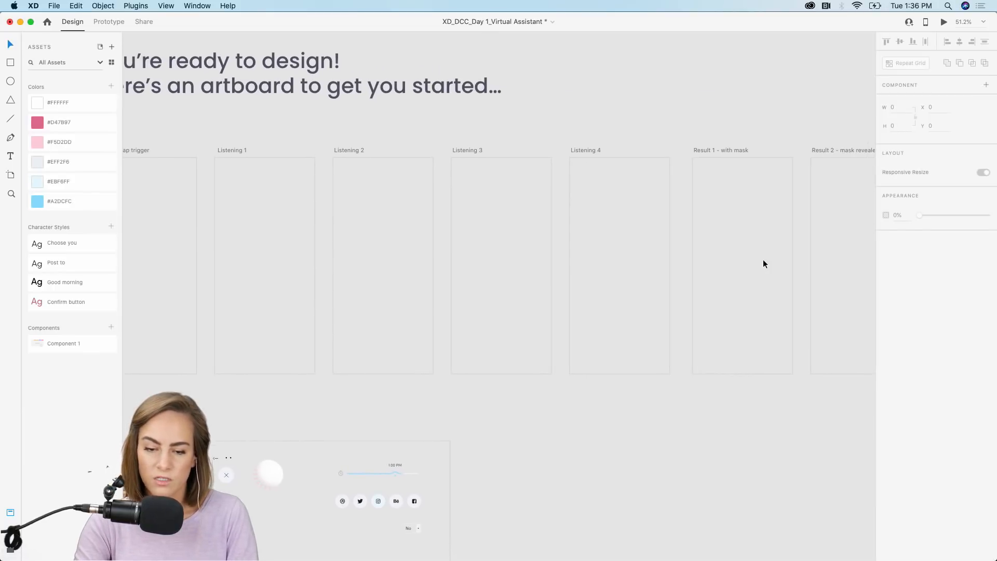
scroll(842, 258, "left", 7)
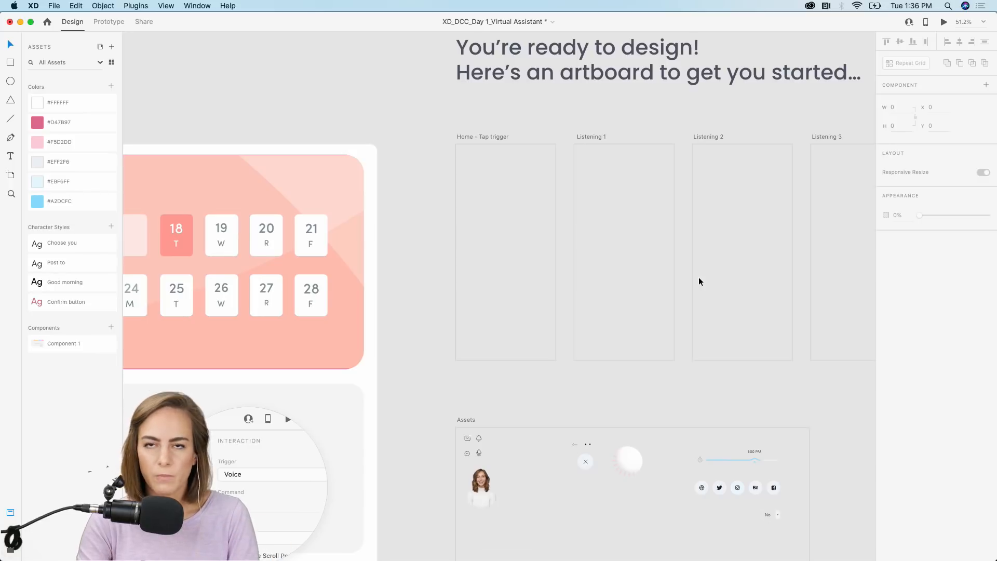
scroll(699, 279, "left", 2)
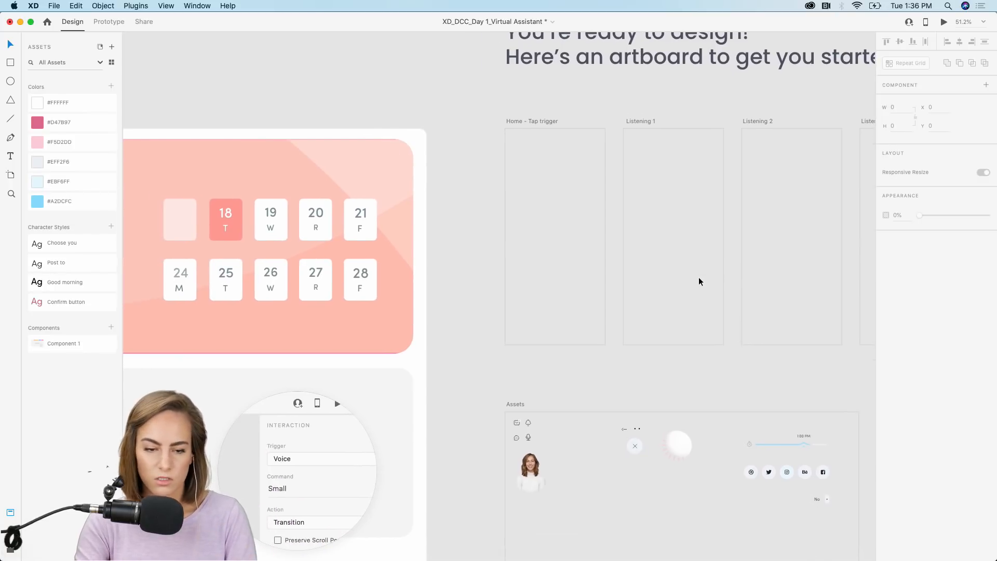
- Cover the Home - Tap trigger artboard with a borderless 375 × 812 rectangle with corner radius 40 and a #A2DCFC fill
scroll(699, 281, "up", 5)
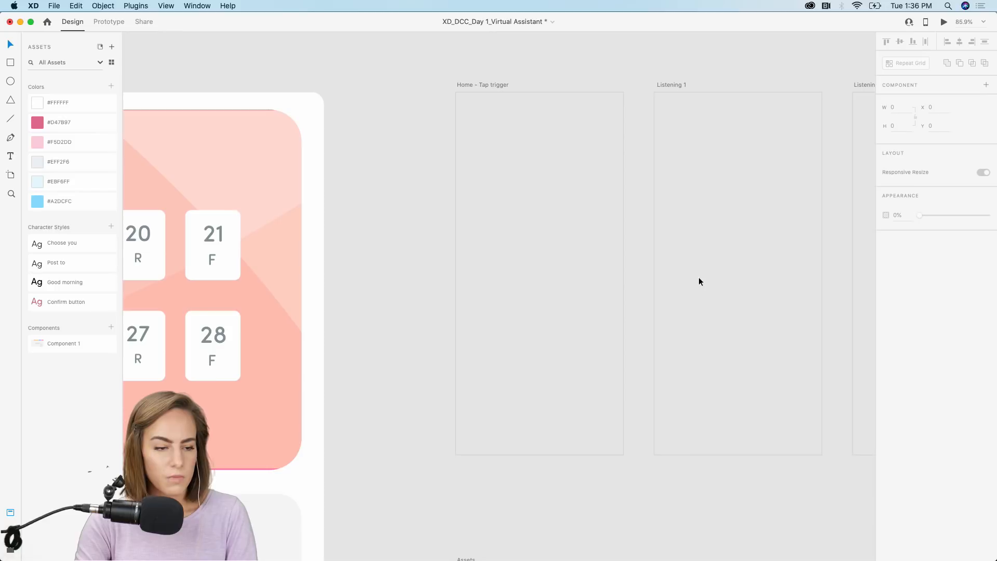
key("r")
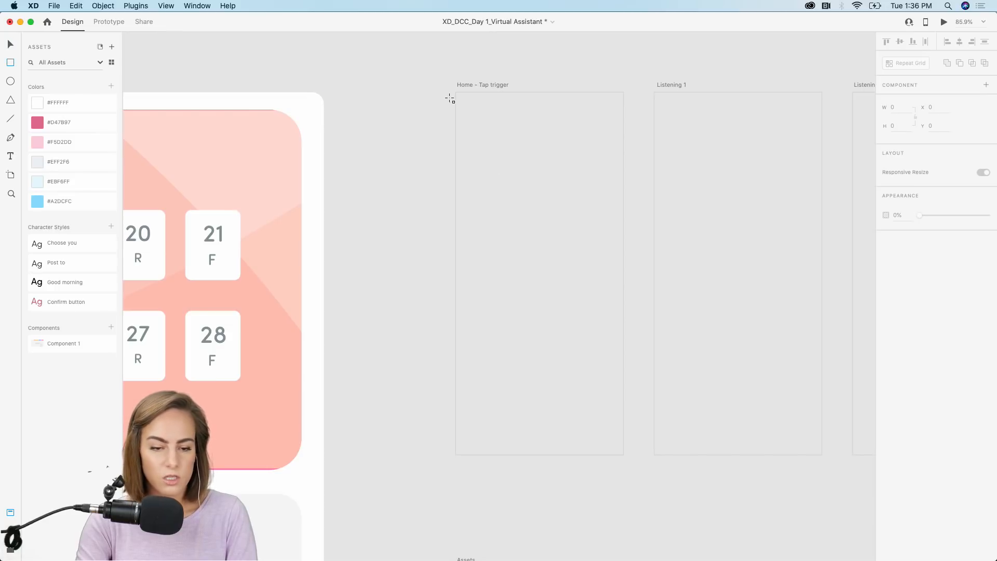
left_click_drag(458, 93, 623, 457)
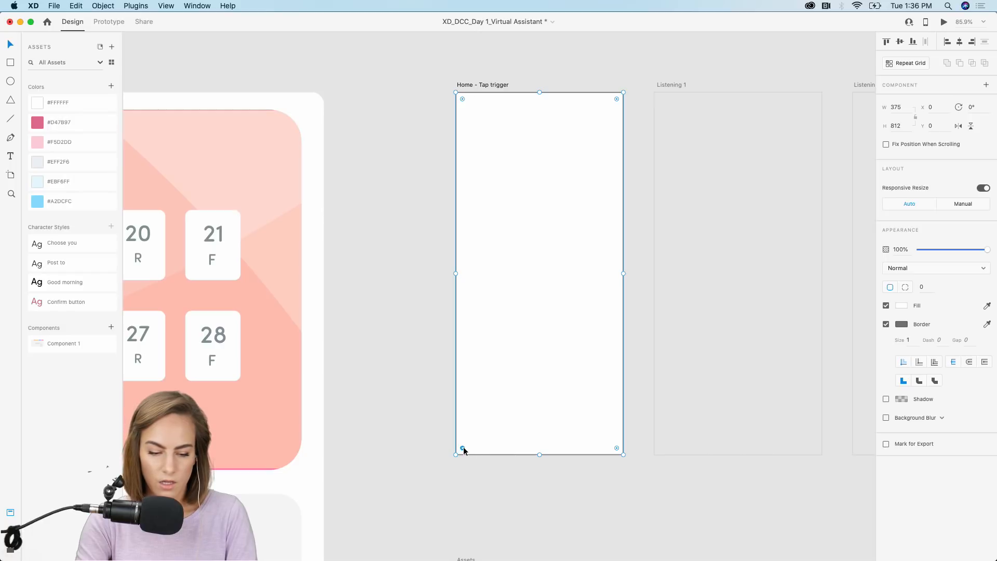
left_click_drag(463, 448, 473, 437)
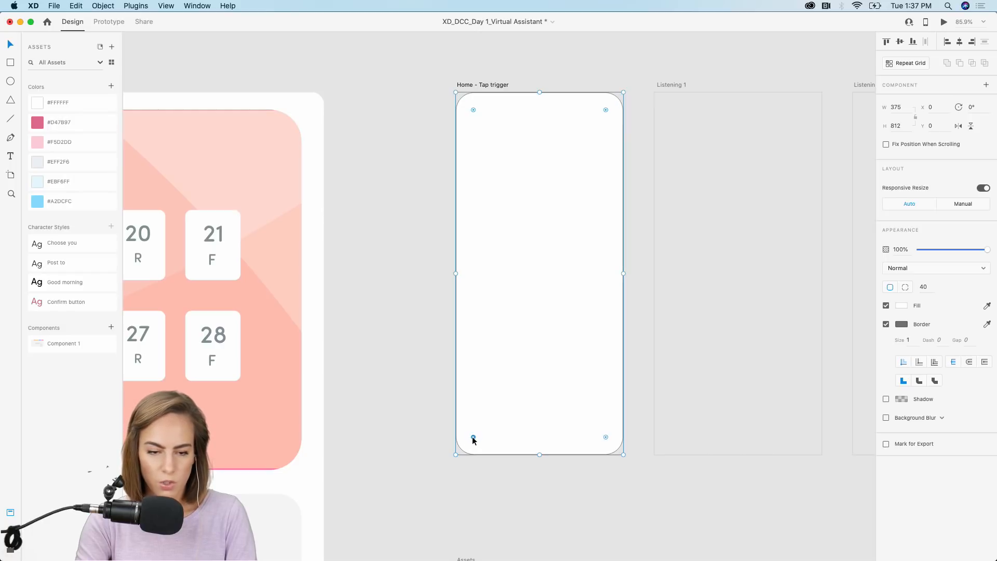
left_click(83, 206)
left_click(886, 324)
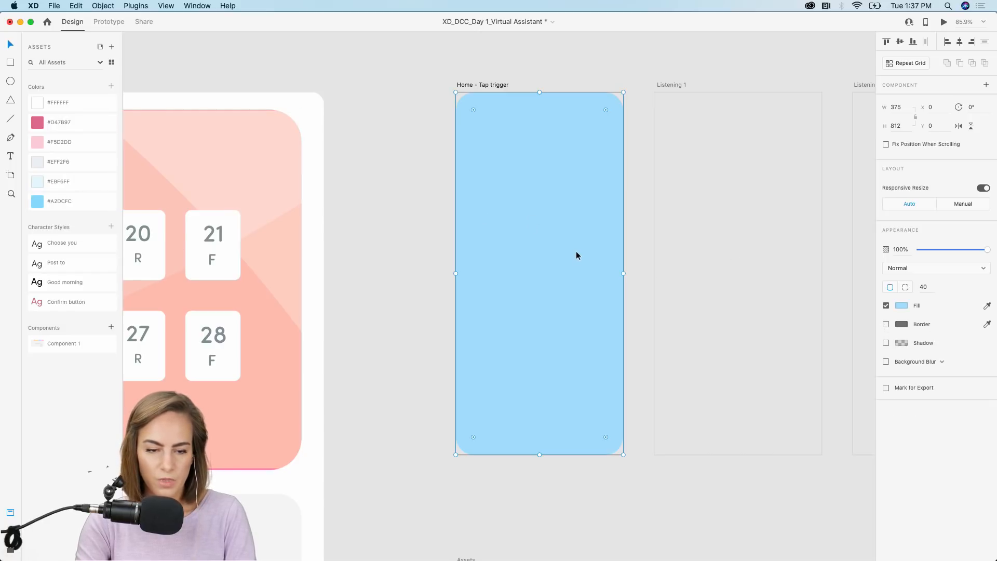
- Duplicate the blue rectangle and inset the copy to 355 × 790 at X 10, Y 10 with a #FFFFFF fill
key("super+d")
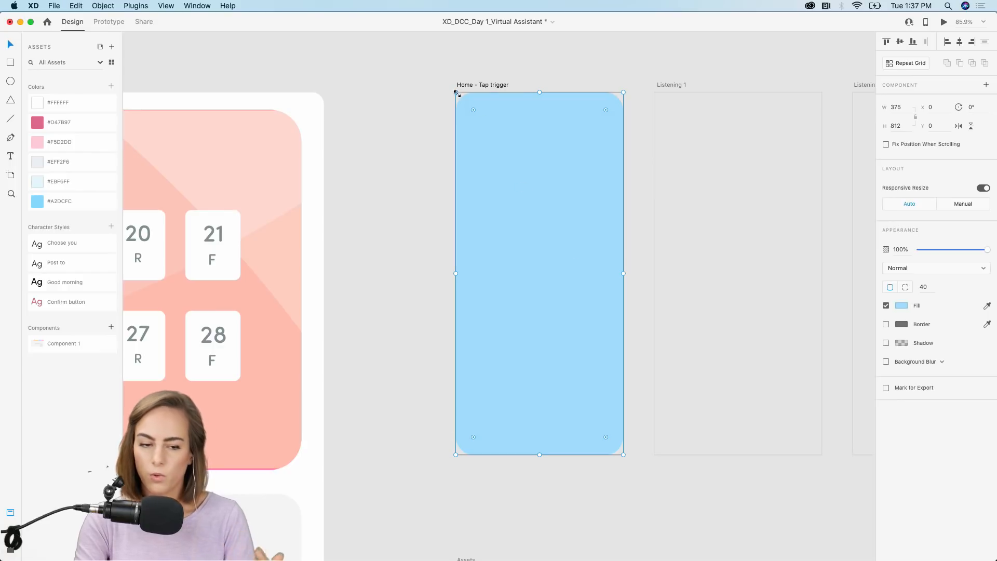
left_click_drag(456, 93, 461, 98)
left_click(46, 103)
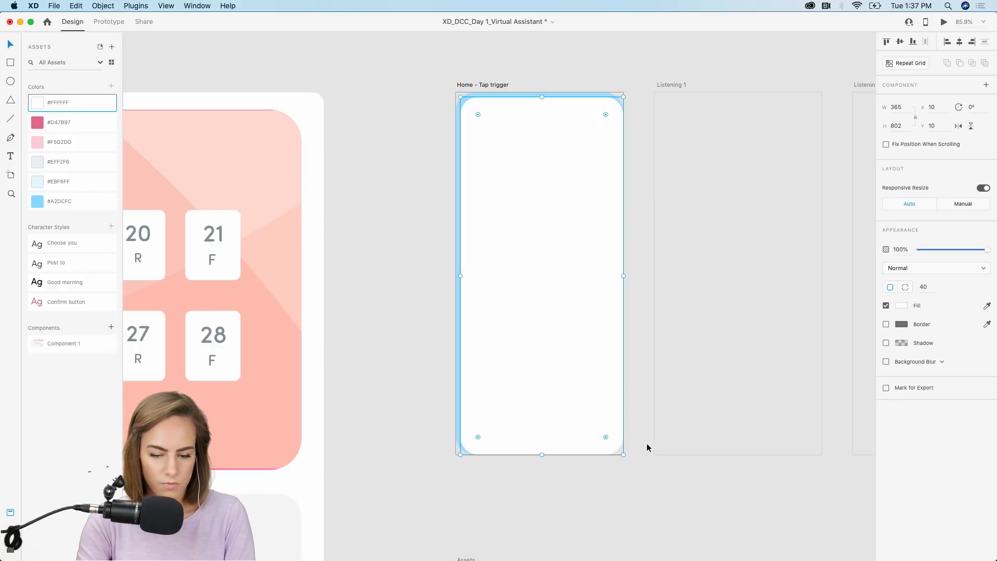
left_click_drag(622, 455, 619, 449)
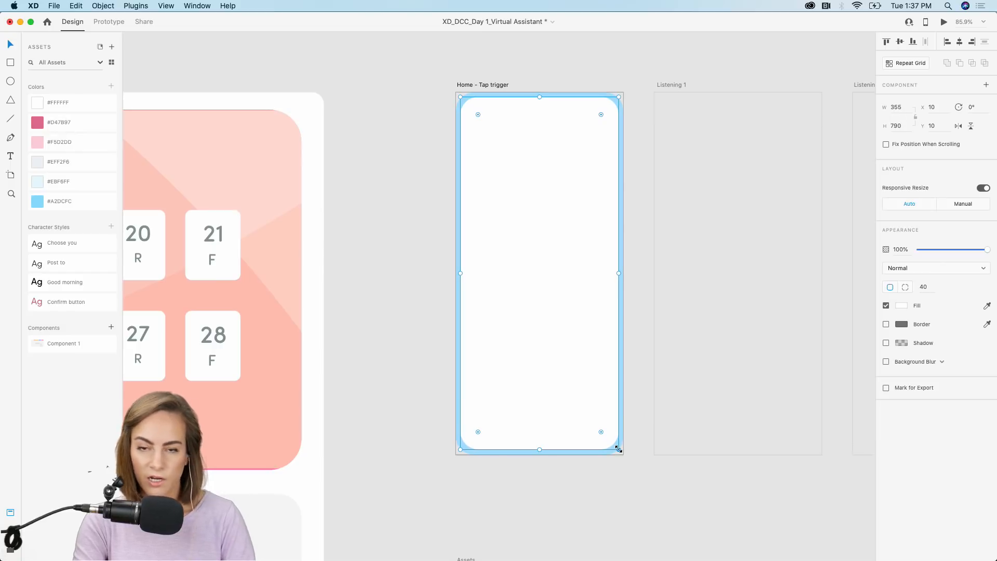
left_click(437, 383)
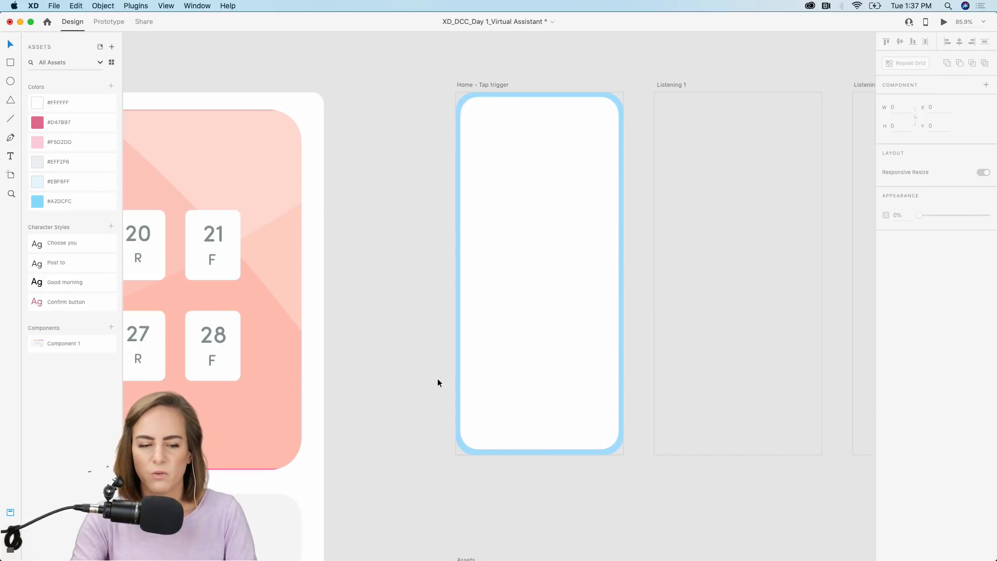
- Copy the woman's cut-out portrait from the Assets artboard onto Home - Tap trigger, placing it near the top at X 113.18, Y 60.12
scroll(438, 383, "down", 1)
scroll(438, 383, "right", 1)
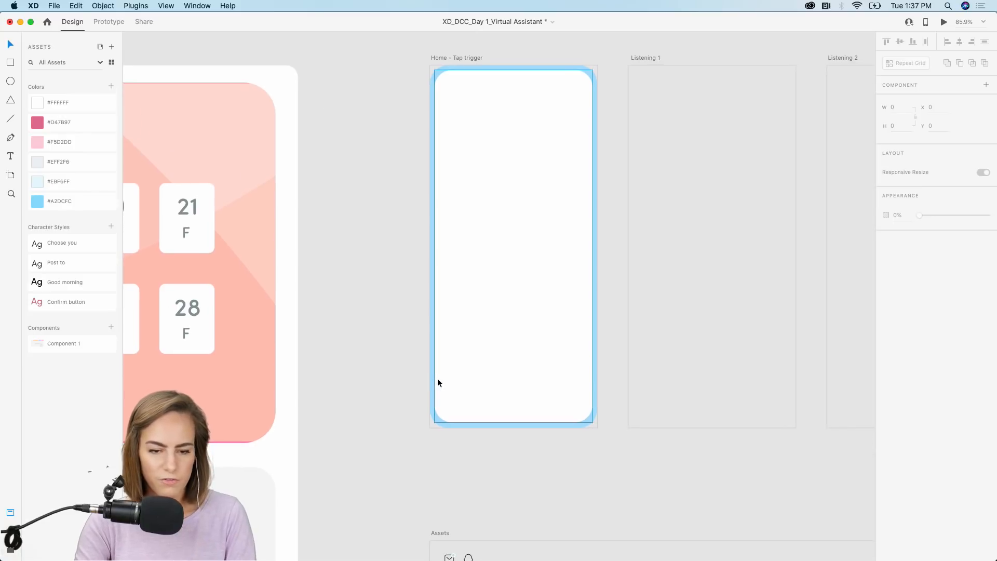
scroll(437, 382, "down", 3)
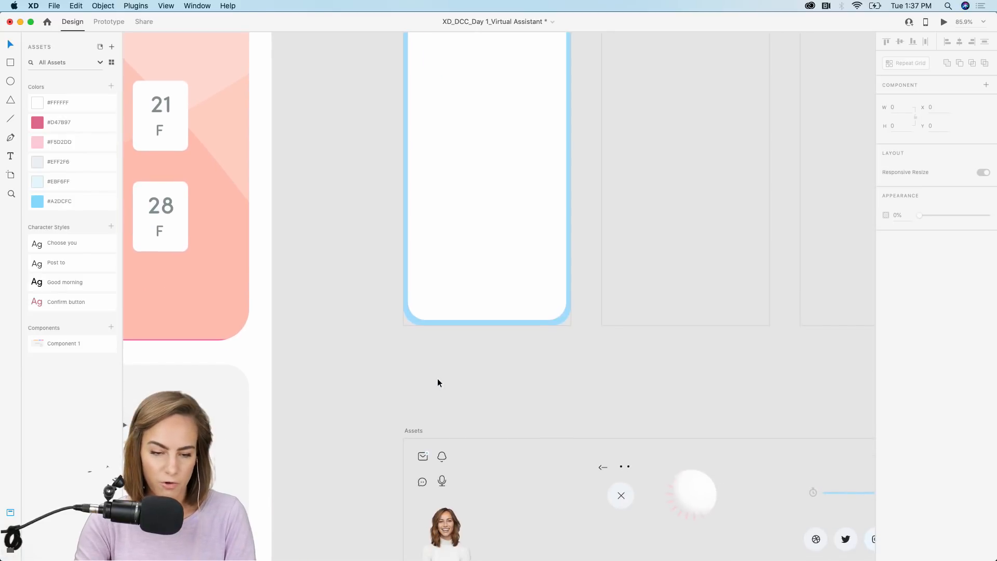
scroll(438, 381, "up", 3)
scroll(437, 382, "down", 3)
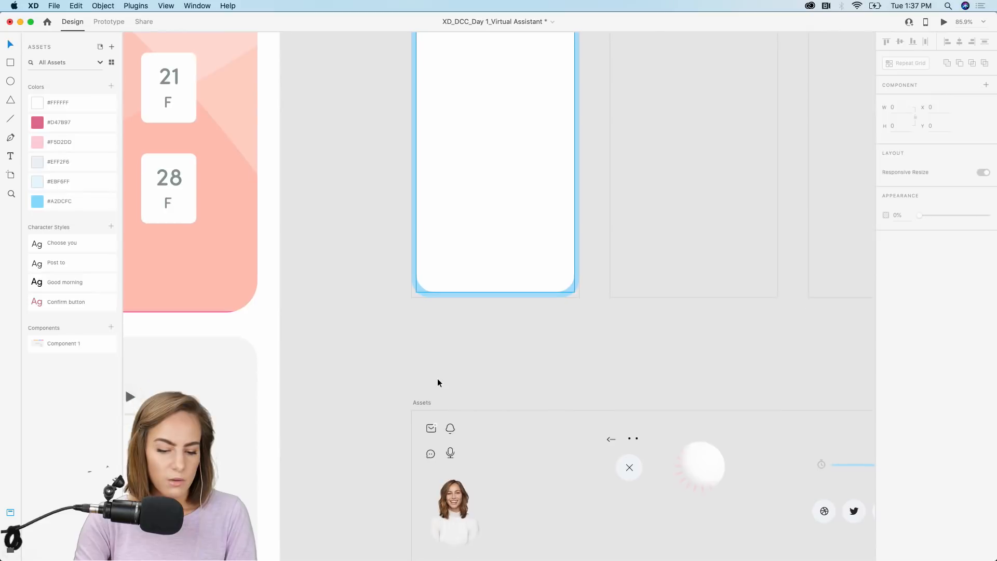
scroll(438, 382, "up", 5)
left_click(471, 464)
key("super+c")
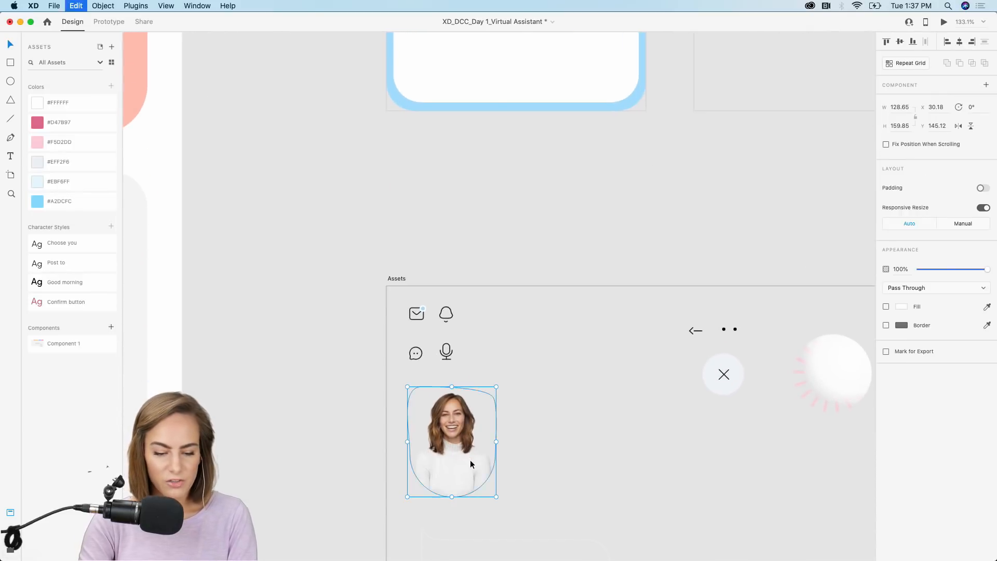
scroll(471, 464, "up", 10)
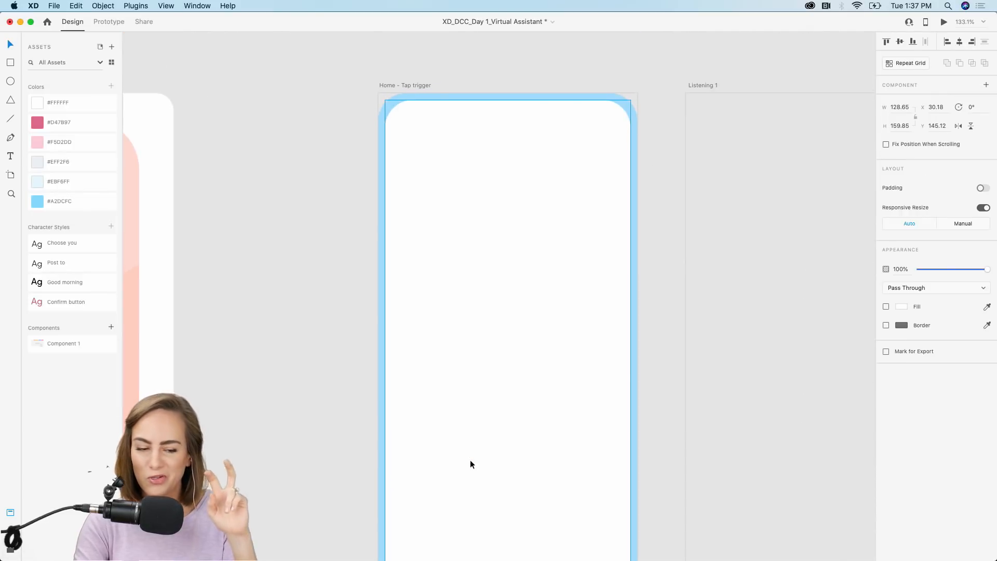
left_click(469, 460)
key("super+v")
left_click_drag(454, 281, 512, 224)
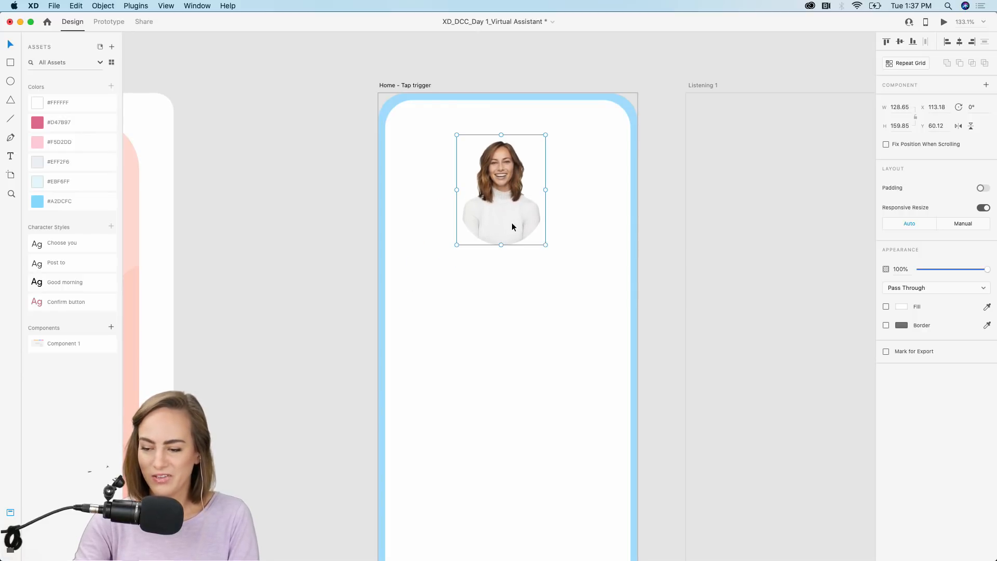
- Draw a 126 × 126 circle over the lower part of the portrait at X 116, Y 96
left_click(11, 82)
scroll(424, 136, "up", 3)
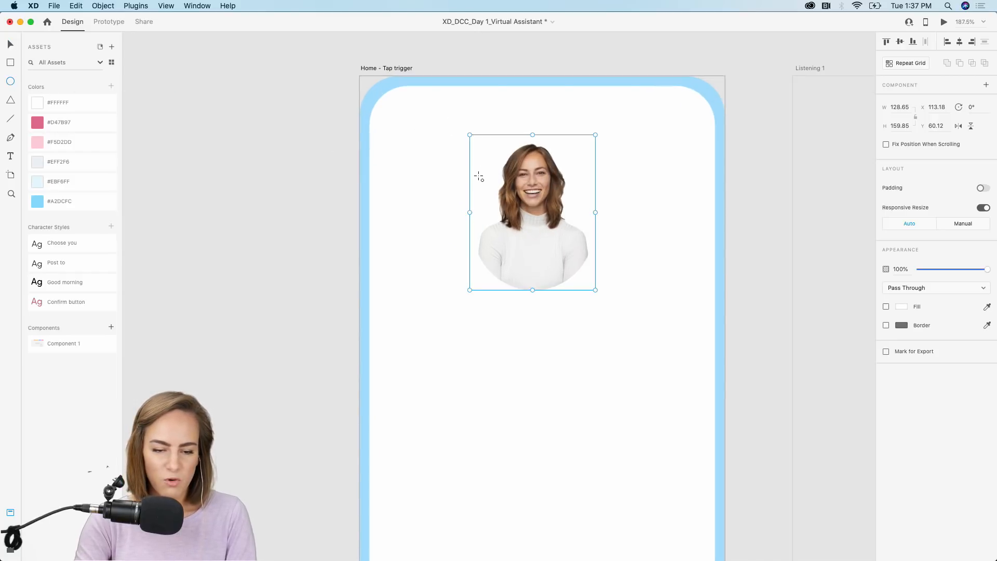
left_click_drag(483, 179, 605, 291)
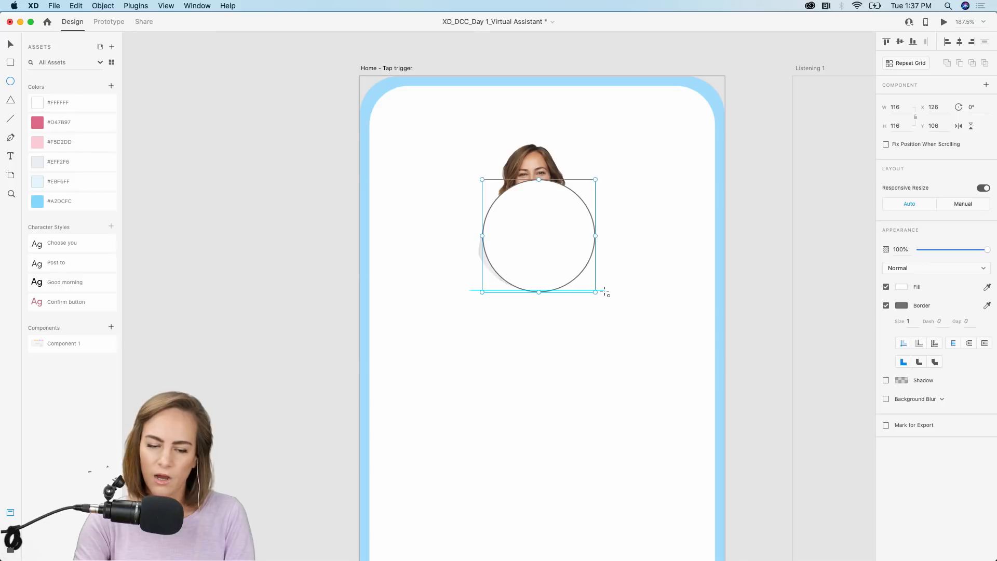
key("v")
left_click(482, 180)
left_click(483, 182)
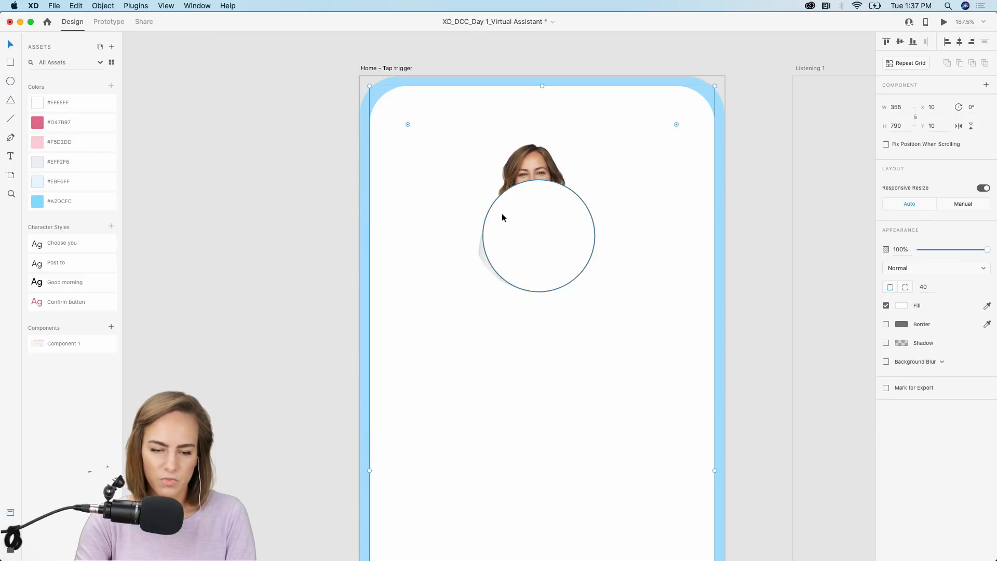
left_click(502, 214)
left_click_drag(482, 179, 464, 170)
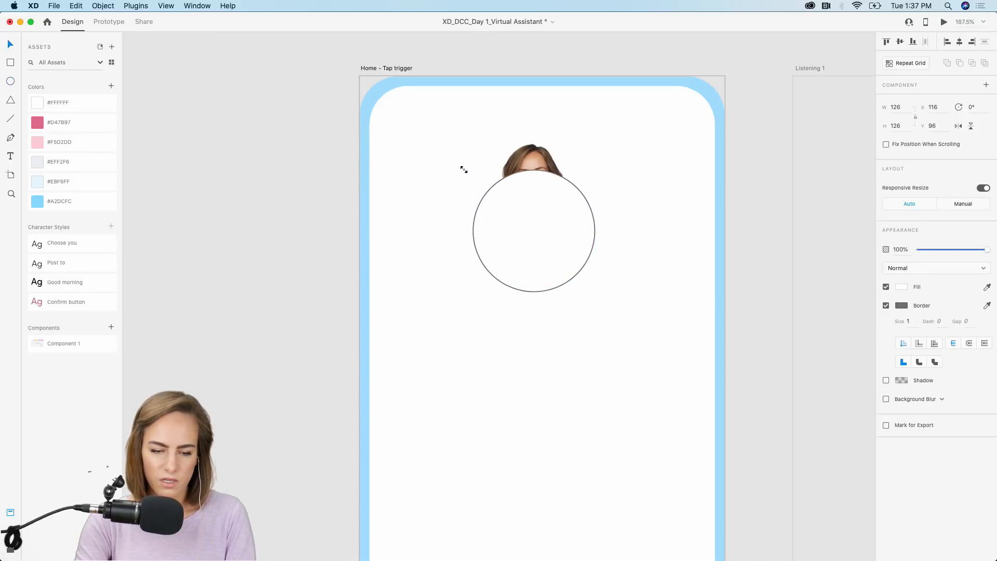
- Fill the circle with #EBF6FF, remove its border and place it behind the portrait
left_click(74, 203)
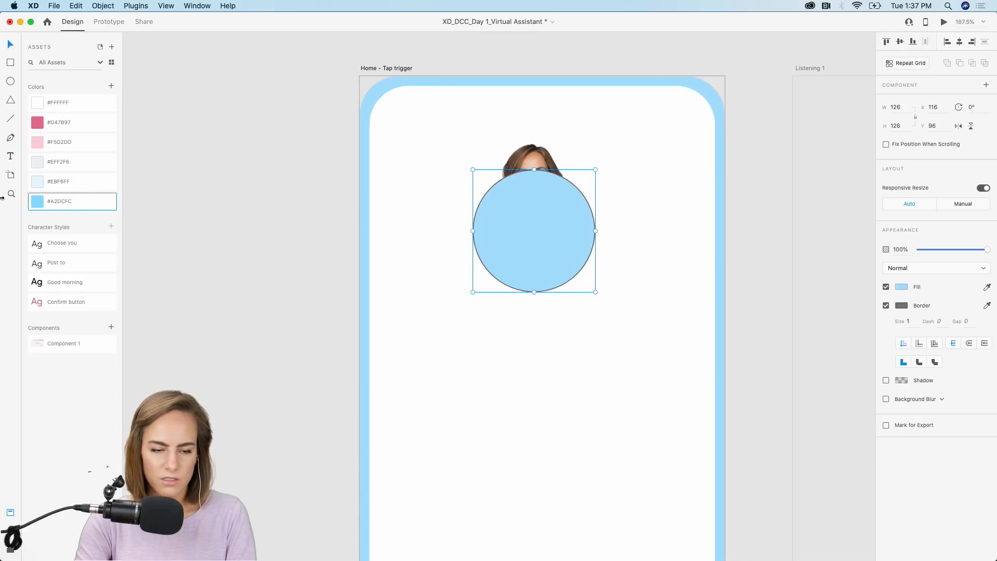
left_click(72, 182)
left_click(887, 306)
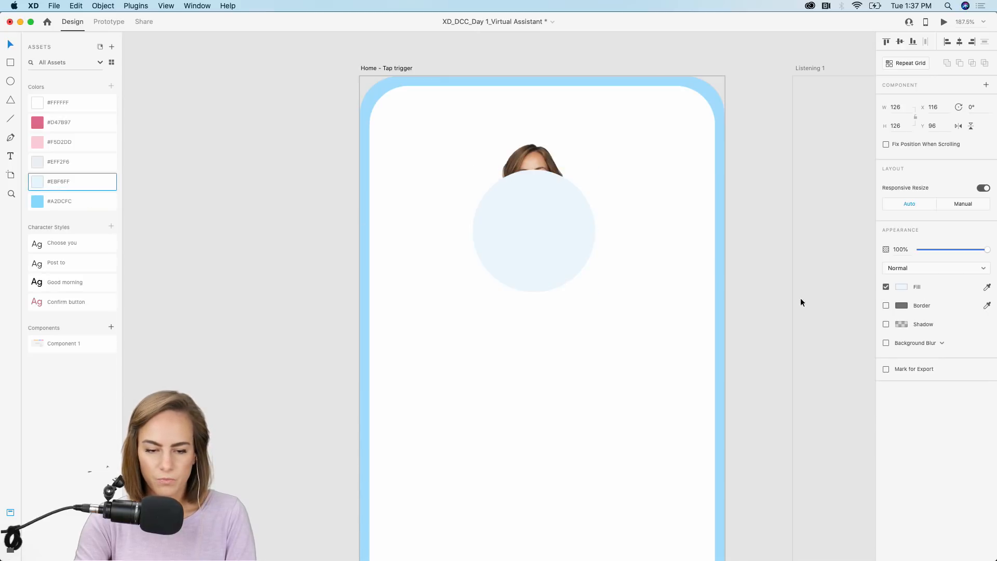
key("super+shift+bracketleft")
left_click(692, 277)
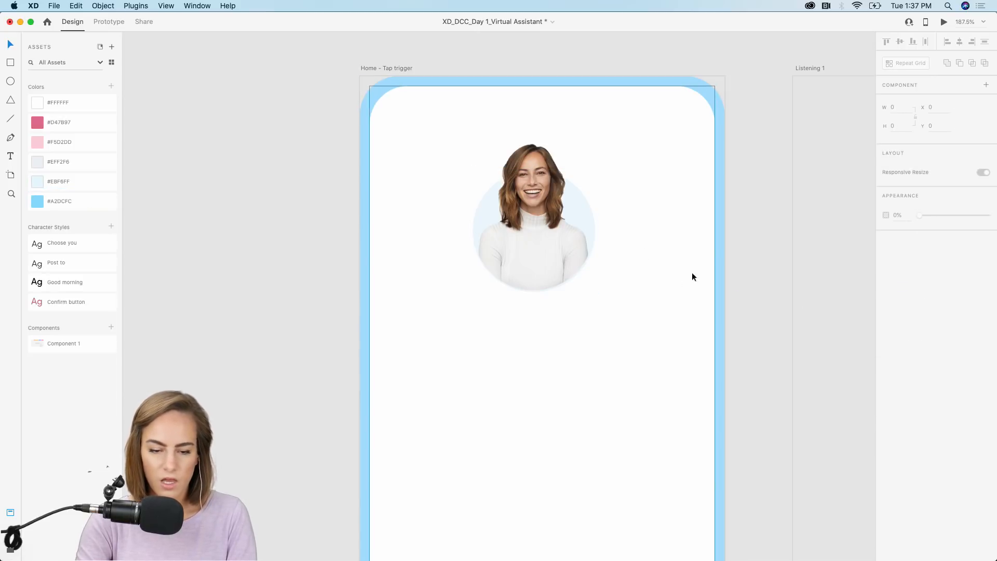
- Switch to Finder, view the original stock photo AdobeStock_222106228.jpeg, and close the preview and the Finder window
left_click(313, 552)
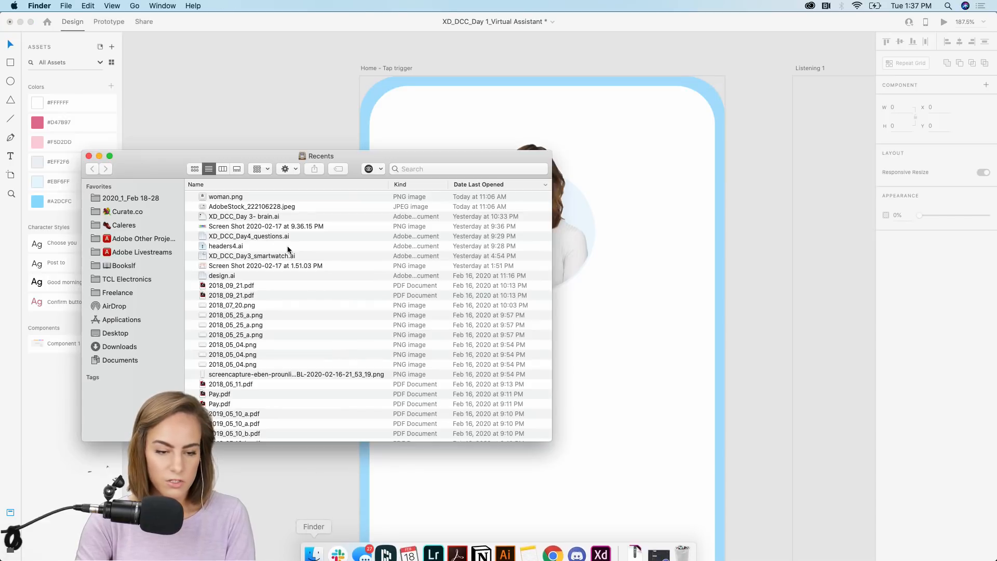
left_click(218, 211)
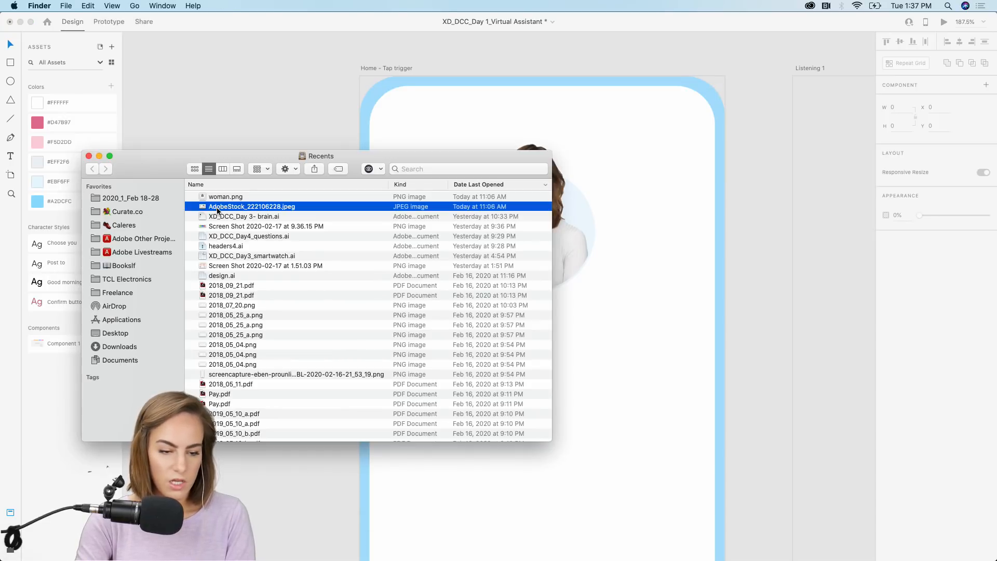
double_click(217, 210)
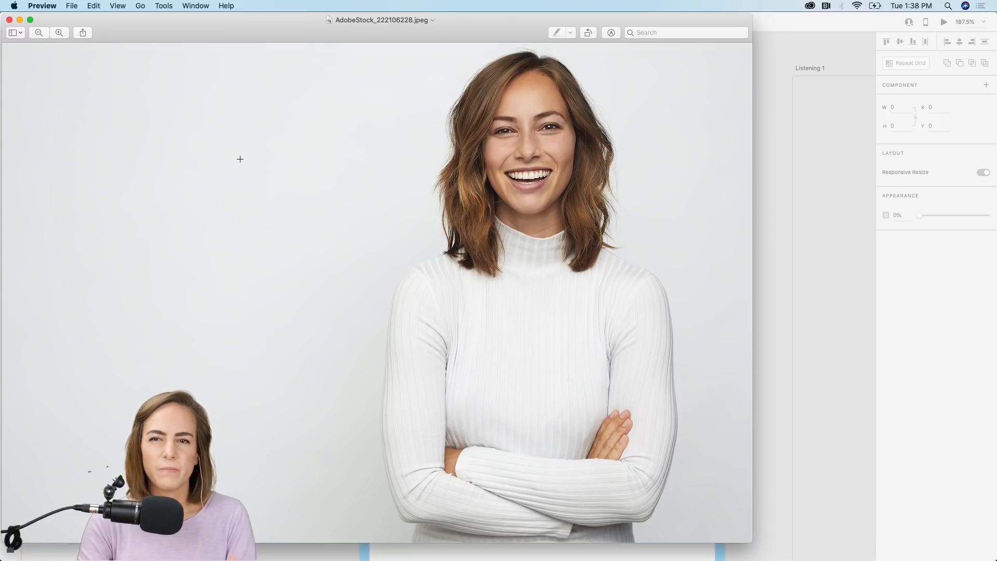
left_click(9, 20)
left_click(89, 155)
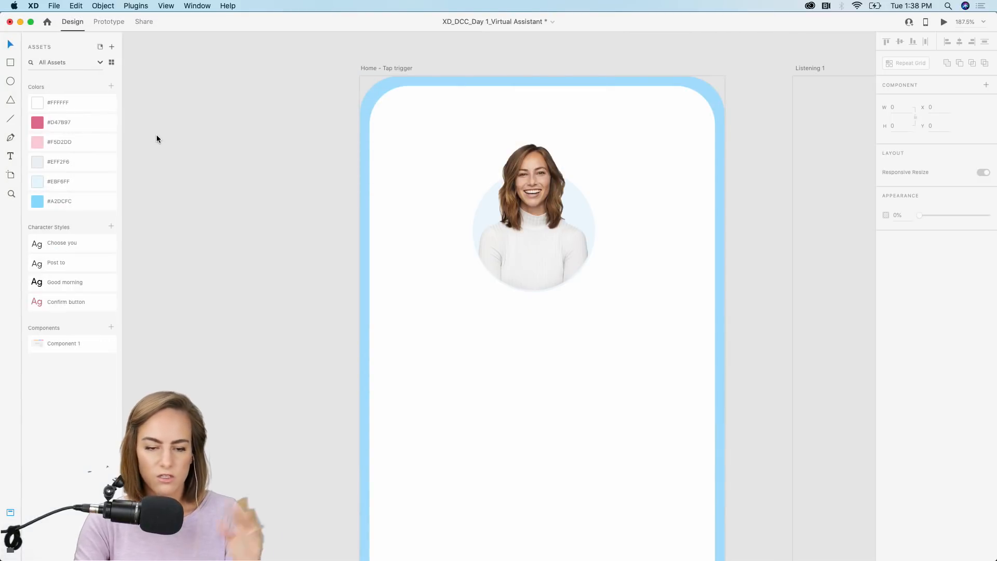
- Nudge the portrait down to Y 62.12 to fit the circle behind it
left_click(520, 237)
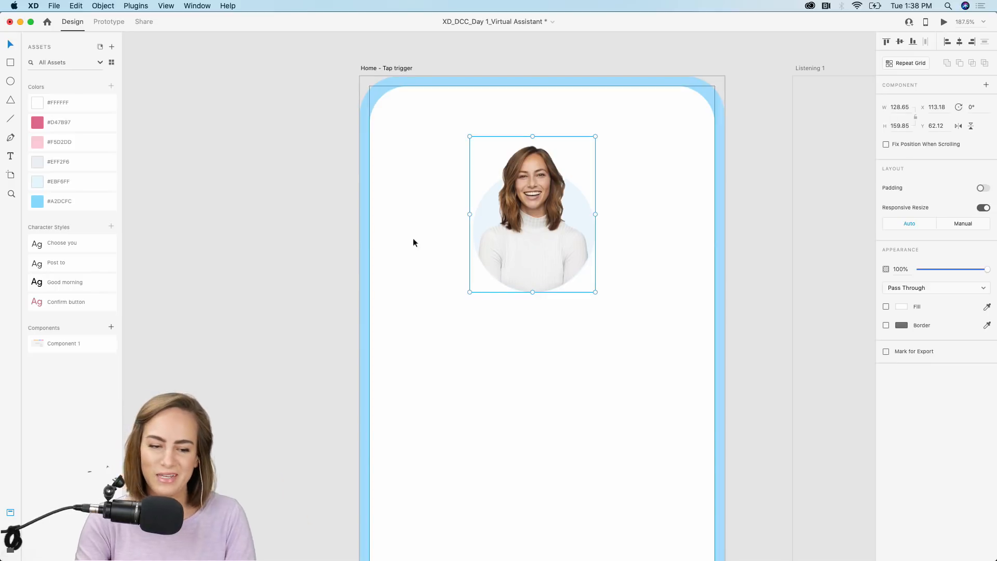
left_click(335, 242)
- Copy the envelope and bell icons from the Assets artboard to the upper left of Home - Tap trigger at X 37.61, Y 41.46
scroll(335, 243, "down", 8)
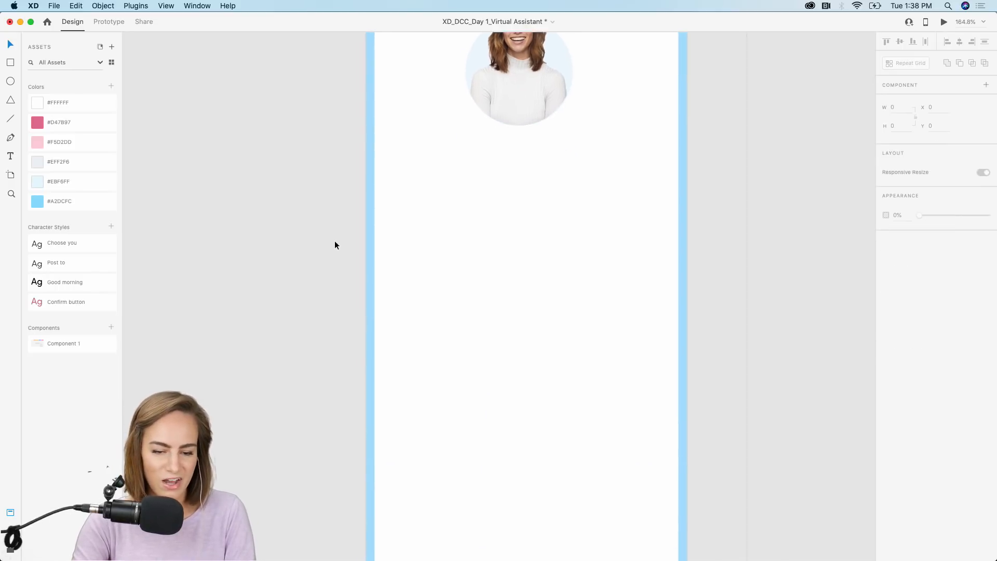
scroll(335, 243, "down", 10)
scroll(335, 243, "up", 3)
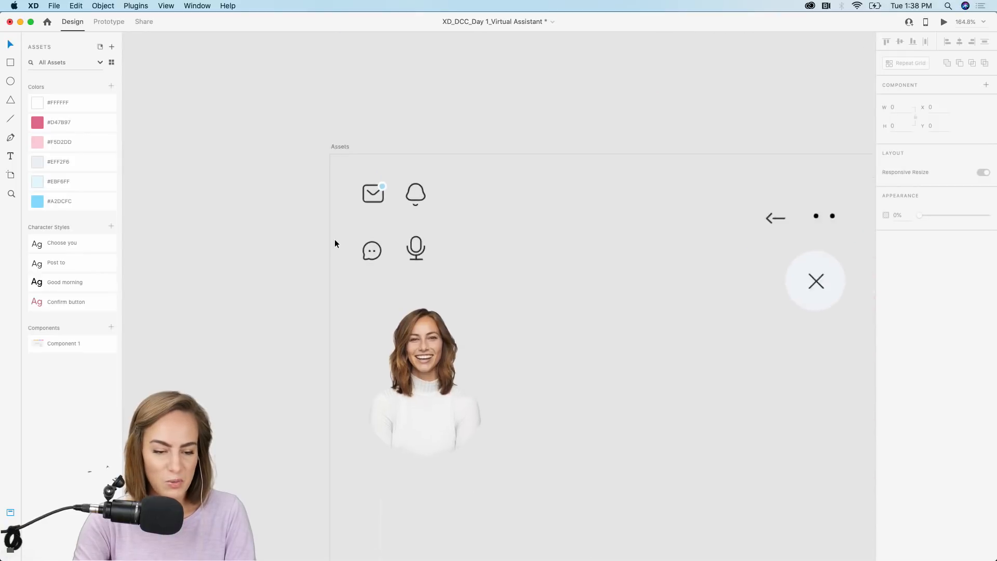
left_click(423, 199)
left_click(385, 185, "shift")
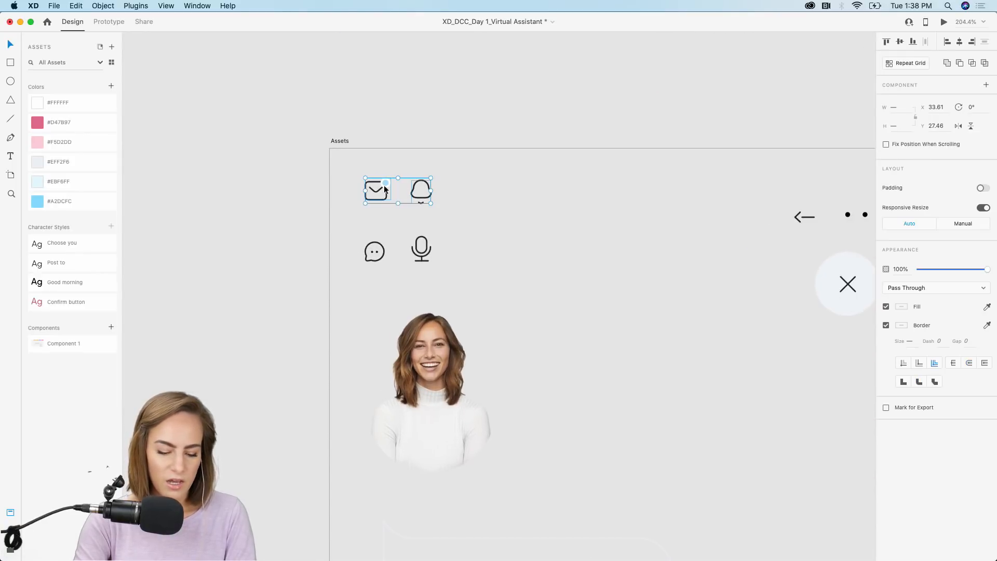
scroll(384, 195, "down", 3)
scroll(385, 195, "up", 15)
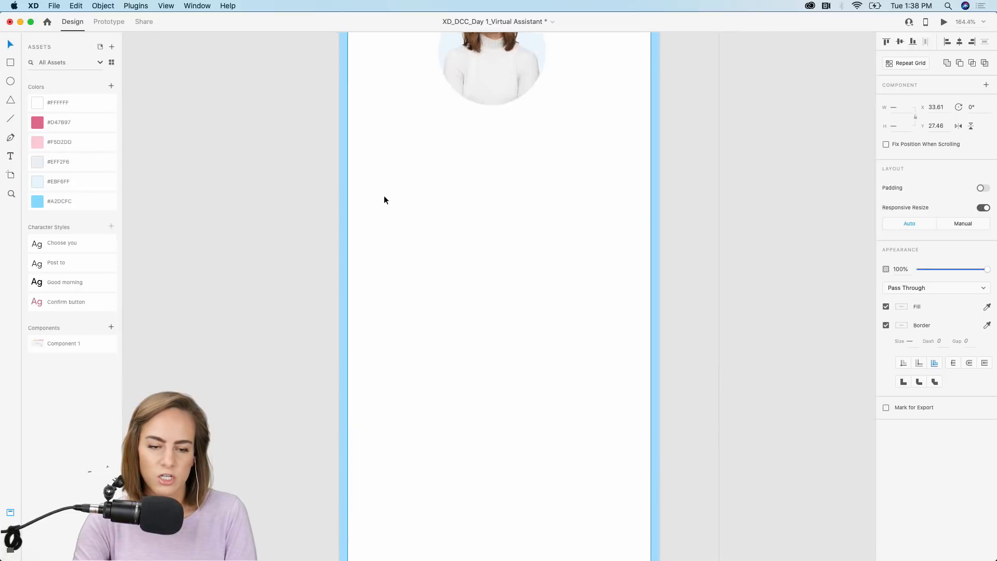
scroll(384, 199, "up", 5)
left_click(385, 200)
key("super+v")
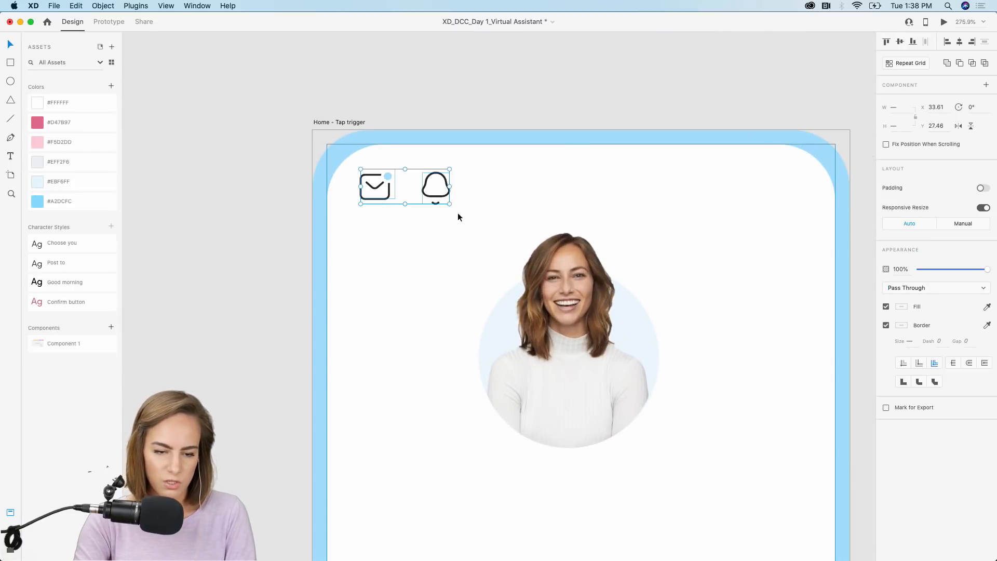
left_click_drag(442, 195, 448, 214)
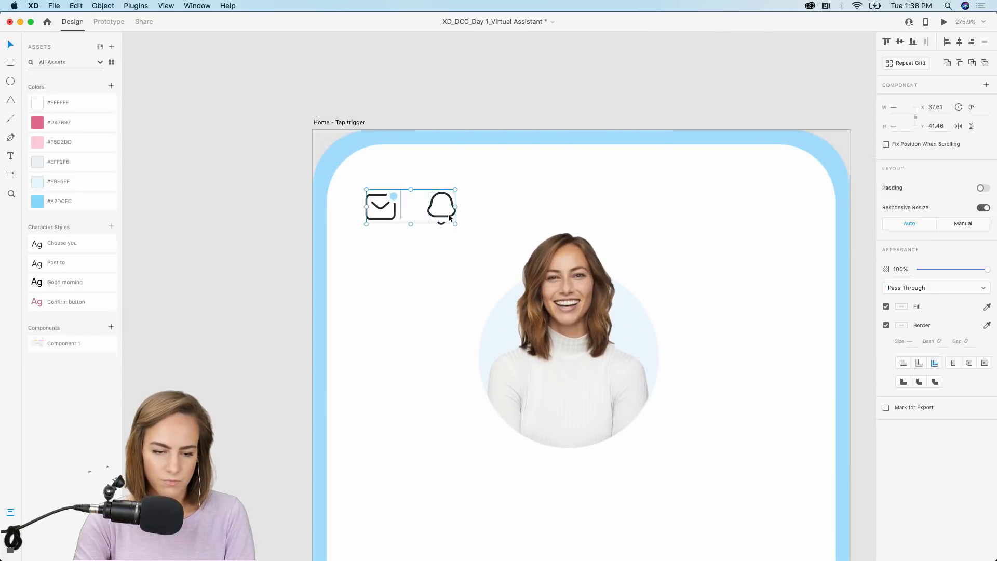
- Group the portrait with its background circle and move the group down to Y 86.12
left_click(284, 264)
scroll(283, 259, "down", 3)
scroll(283, 260, "down", 3)
left_click_drag(283, 261, 547, 241)
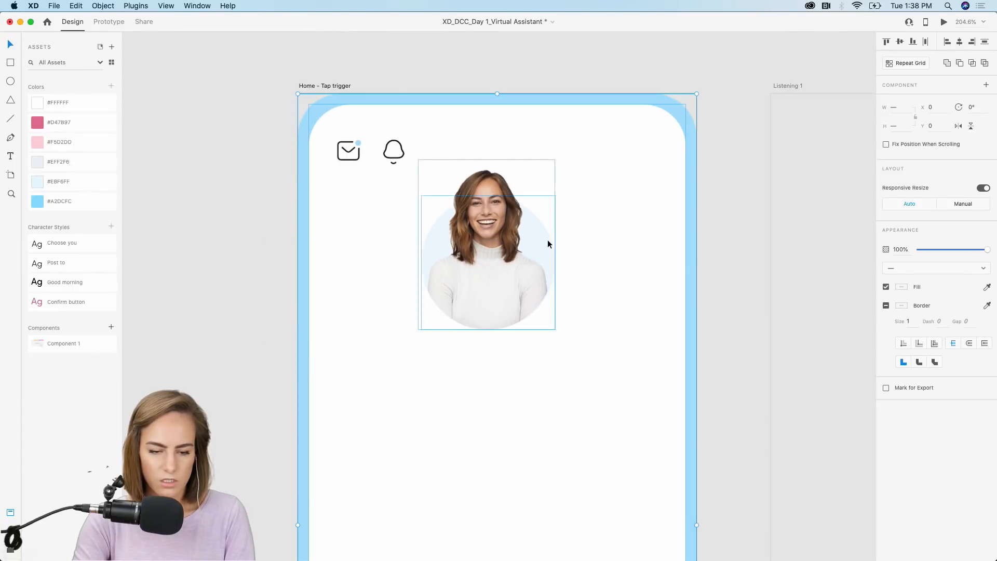
key("super+g")
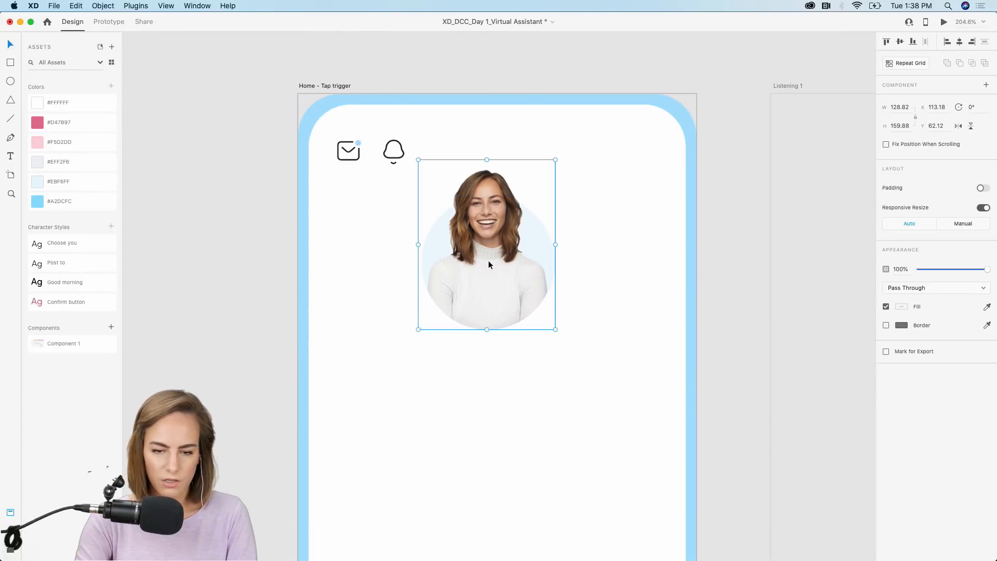
scroll(488, 260, "down", 2)
left_click_drag(488, 266, 489, 287)
- Copy the two-dot menu icon from the Assets artboard to the upper right of Home - Tap trigger at X 315.64, Y 52.86
scroll(489, 288, "down", 10)
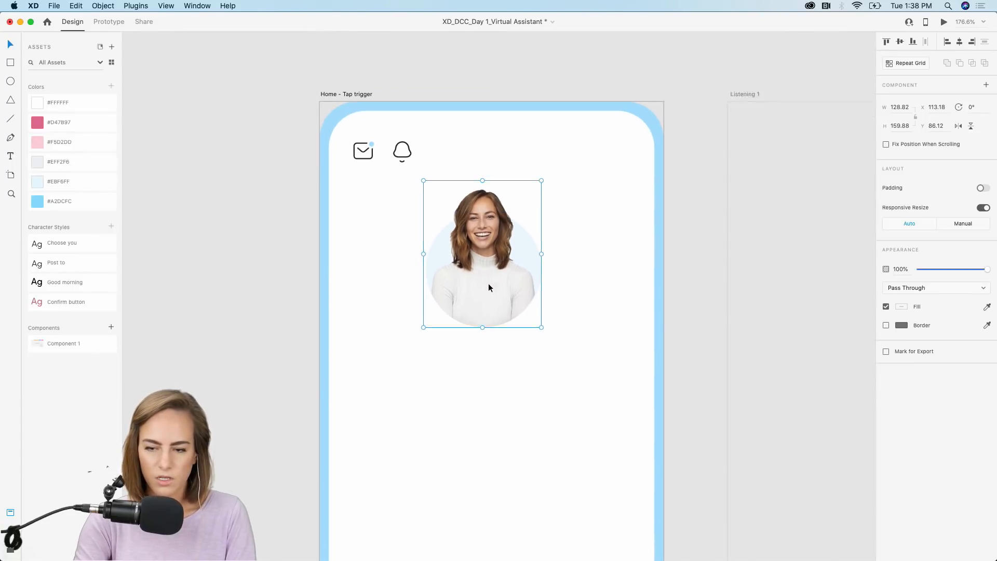
scroll(488, 287, "down", 15)
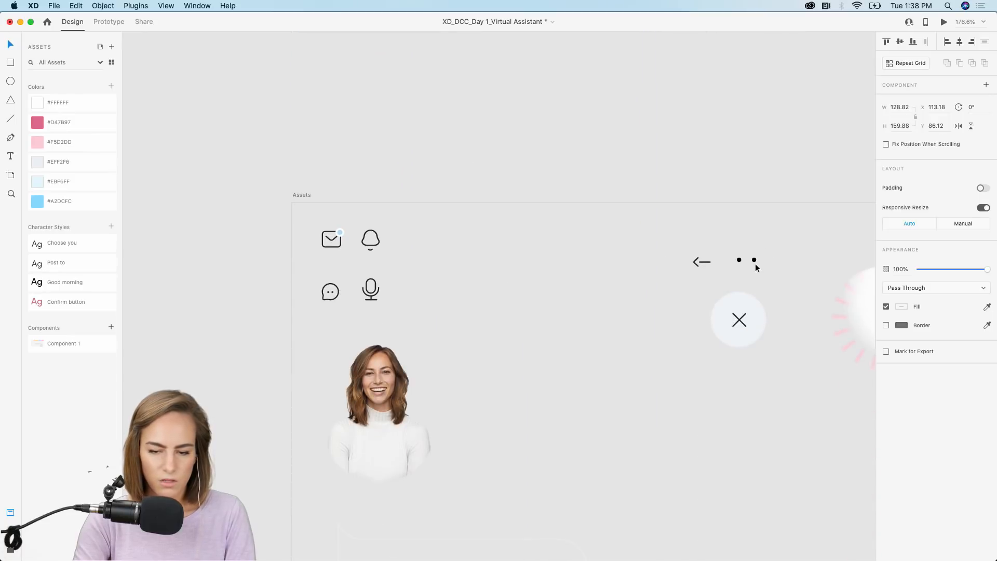
left_click(753, 263)
key("super+c")
scroll(606, 183, "up", 15)
scroll(605, 183, "up", 5)
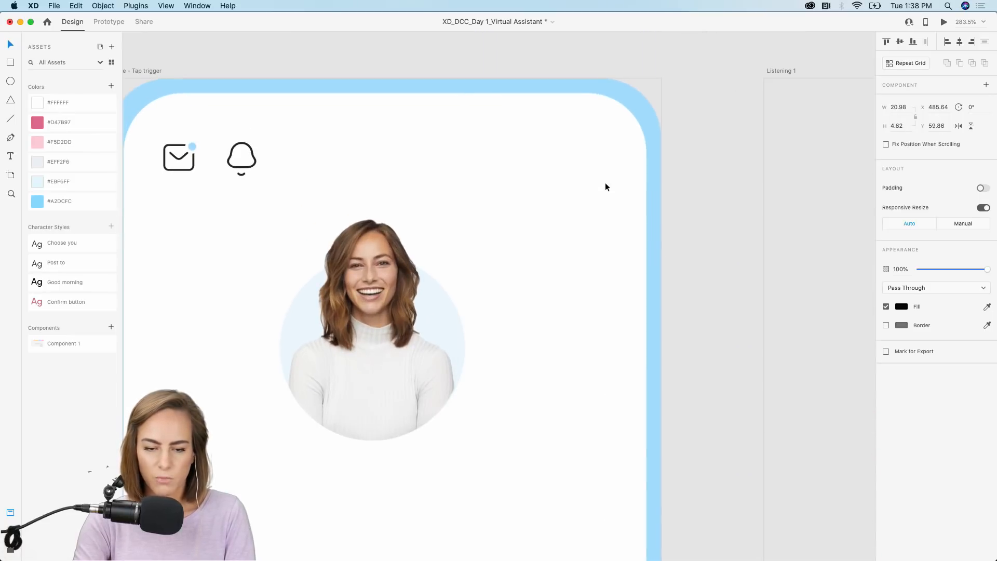
key("super+v")
left_click_drag(512, 299, 600, 162)
scroll(600, 159, "down", 5)
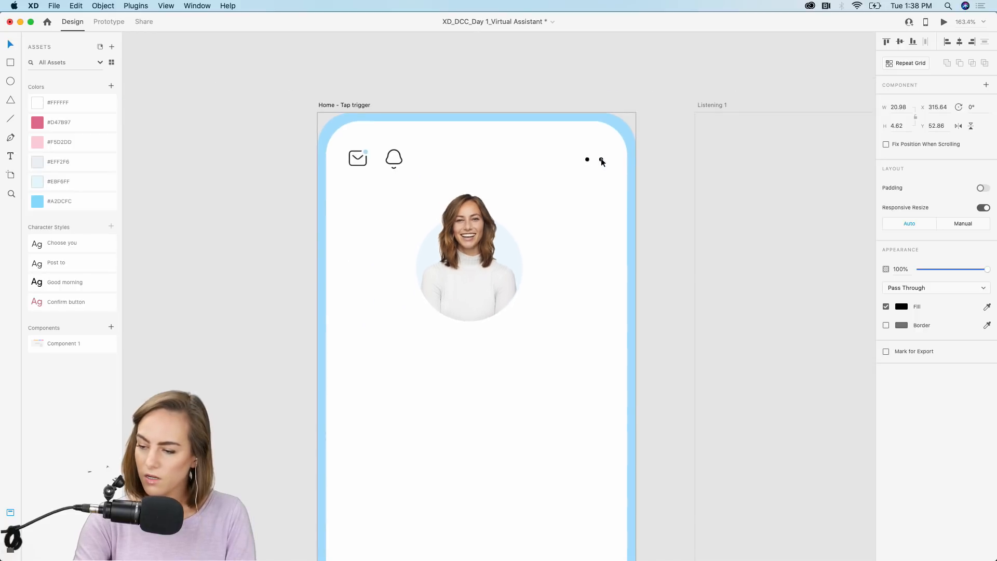
scroll(601, 159, "down", 8)
scroll(601, 162, "down", 2)
left_click(292, 260)
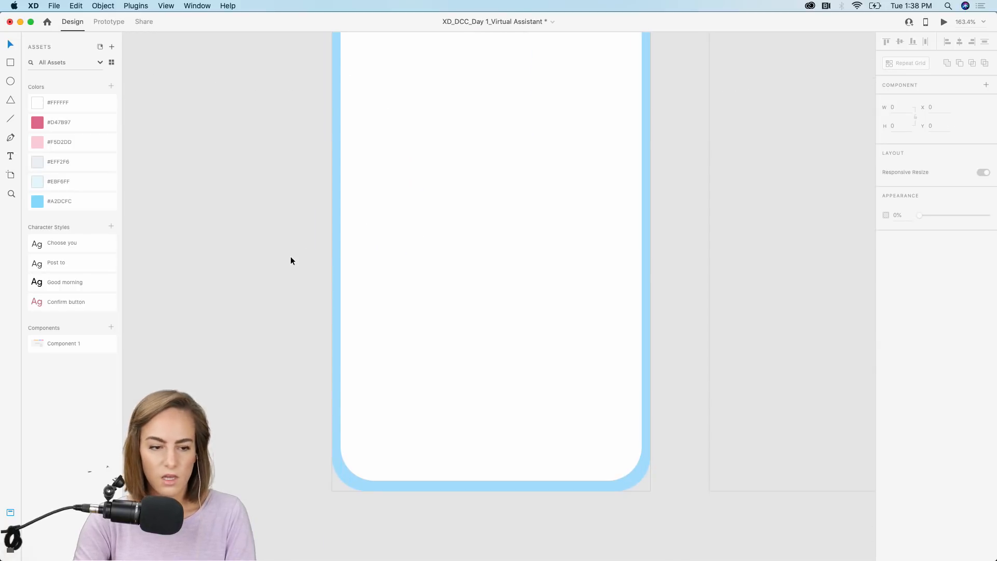
- Copy the rounded speech bubble outline from the Assets artboard onto Home - Tap trigger below the portrait at X 50.8, Y 350.23
scroll(291, 260, "up", 10)
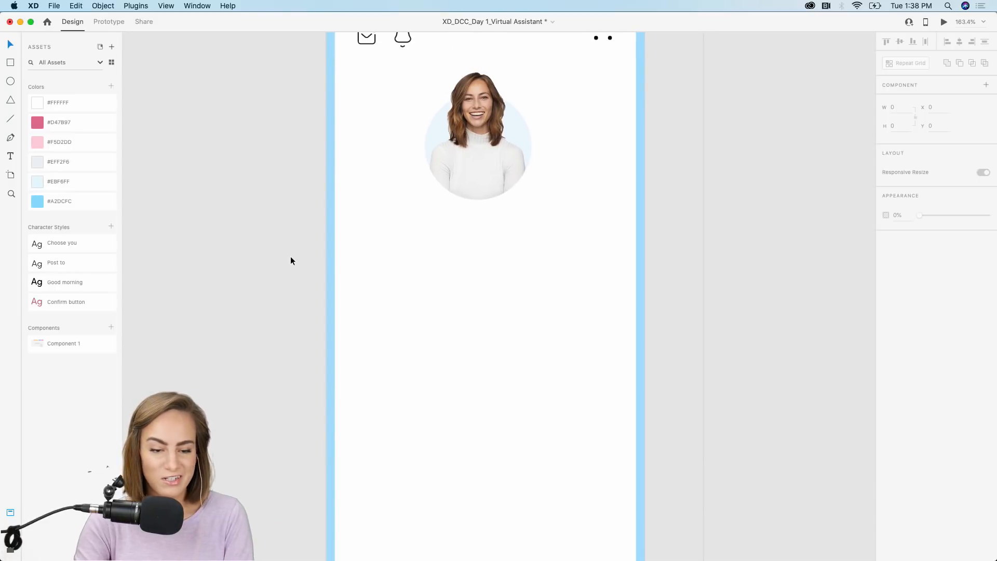
scroll(291, 258, "down", 1)
scroll(291, 258, "down", 18)
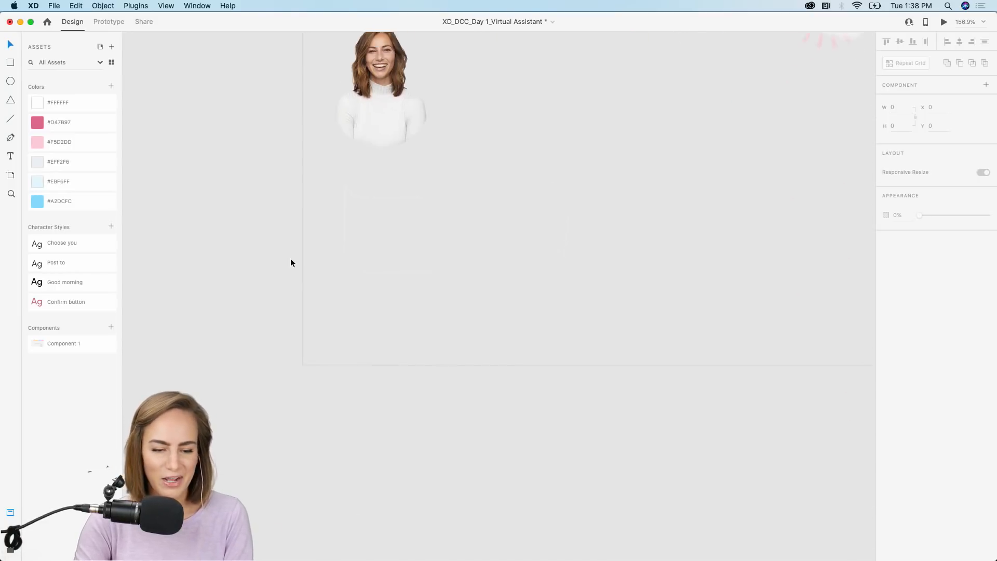
left_click(357, 263)
scroll(357, 262, "up", 8)
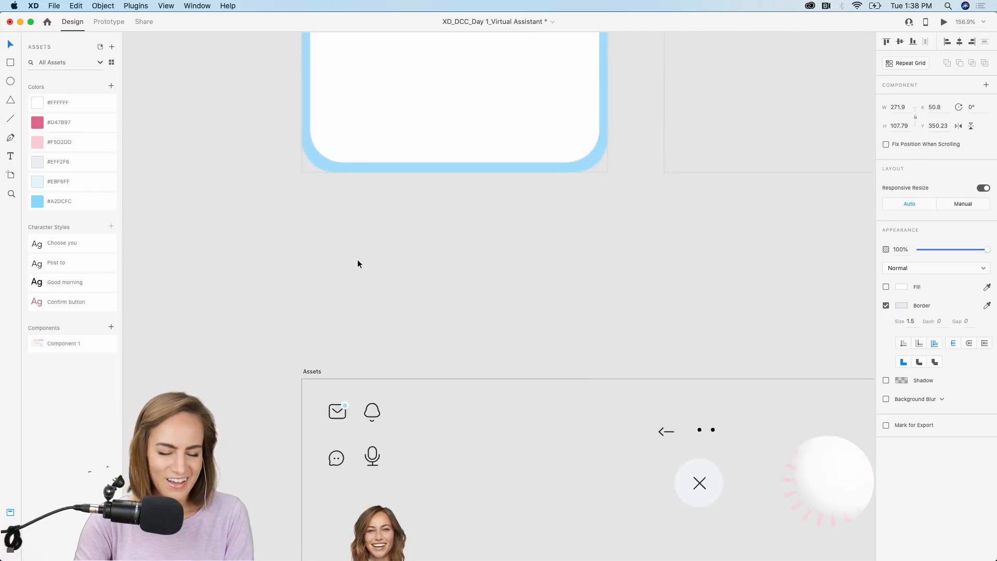
scroll(357, 264, "up", 10)
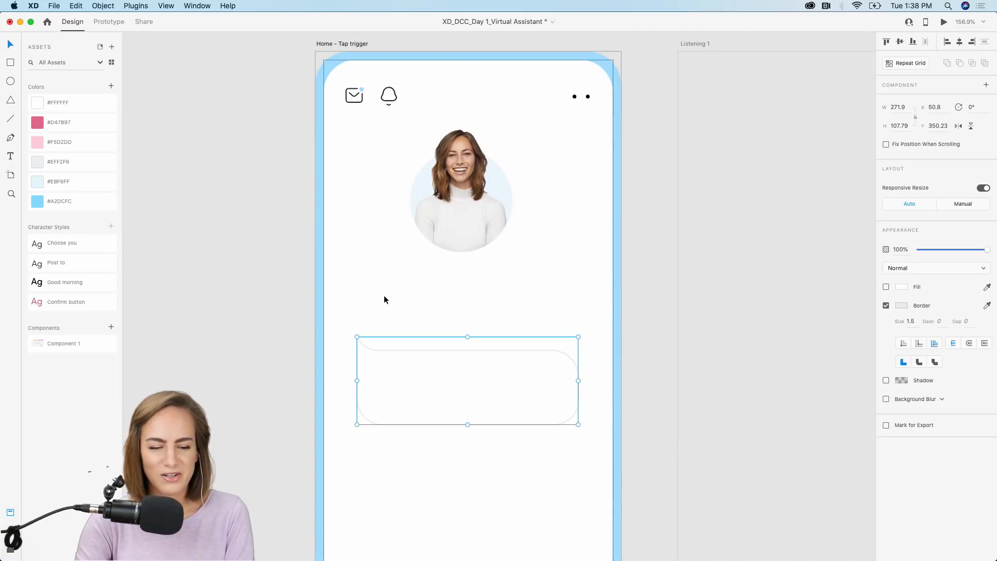
- Move the speech bubble up to just below the portrait, at X 46.8, Y 265.23
left_click_drag(381, 350, 378, 280)
left_click(260, 299)
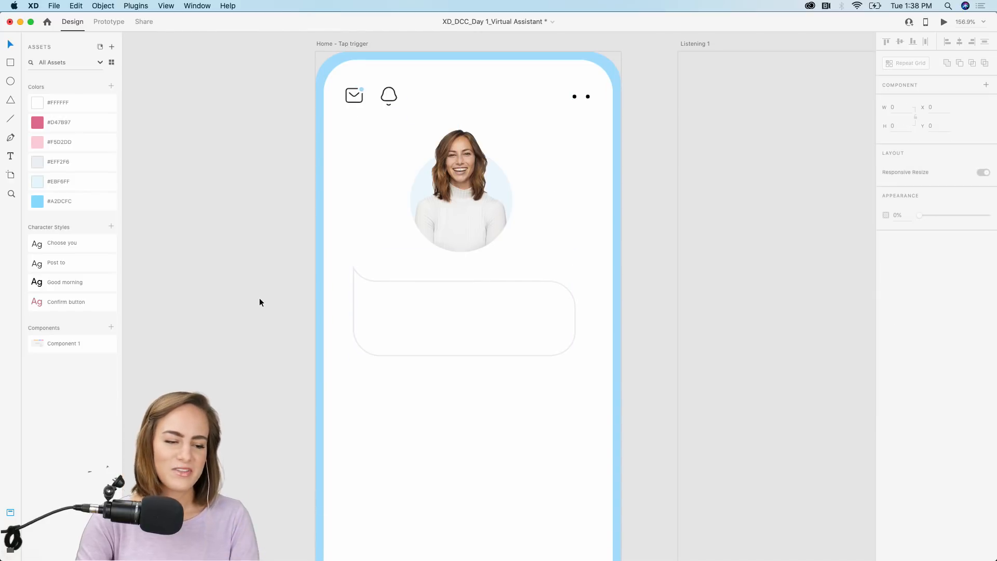
- Add an area text box about 215 by 79 inside the speech bubble reading "Good morning, what task can I do for you?"
scroll(259, 303, "down", 5)
scroll(260, 302, "up", 20)
scroll(259, 303, "down", 6)
scroll(260, 302, "left", 5)
scroll(260, 302, "down", 5)
scroll(259, 302, "left", 5)
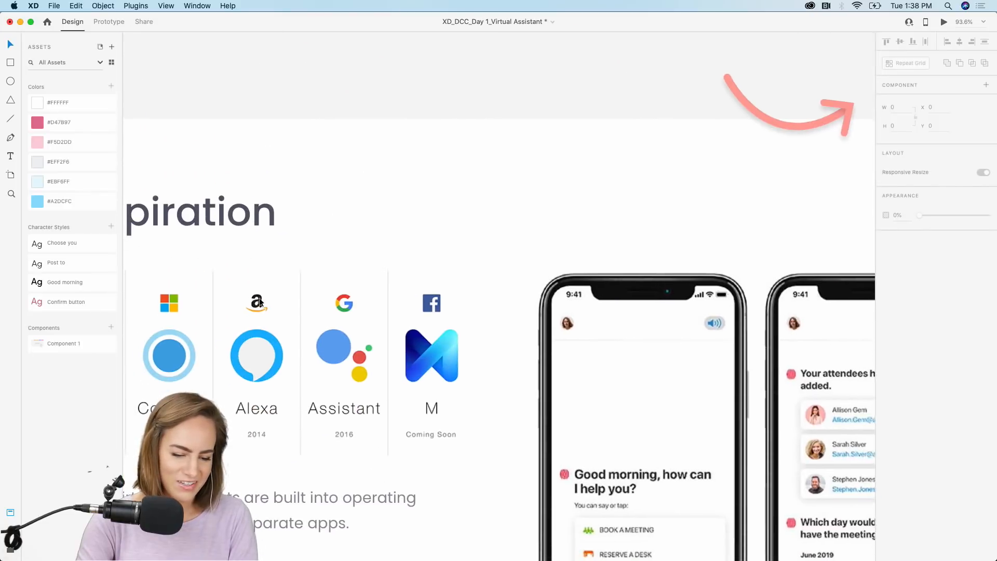
scroll(259, 303, "right", 20)
scroll(259, 303, "up", 20)
scroll(260, 298, "down", 5)
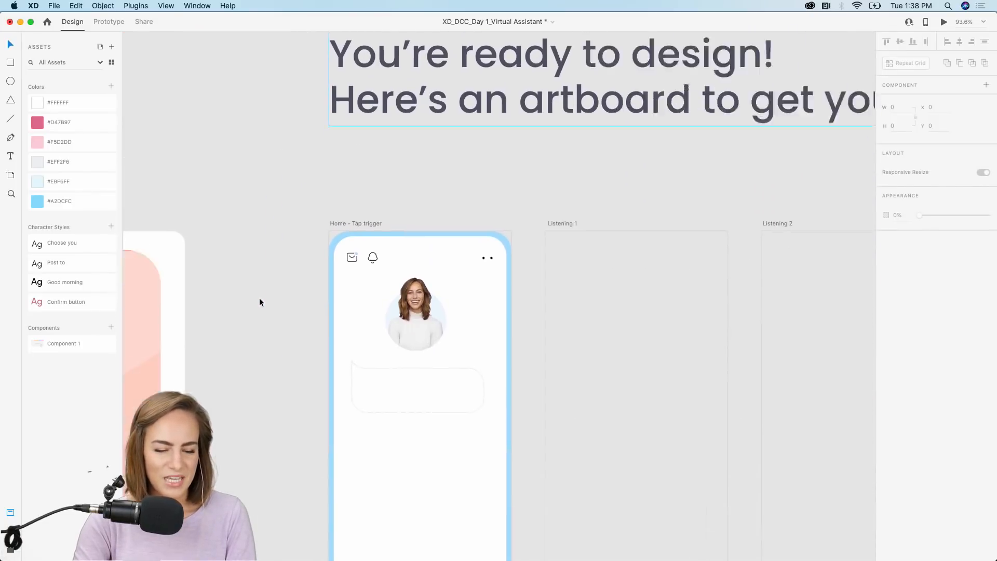
scroll(260, 297, "up", 10)
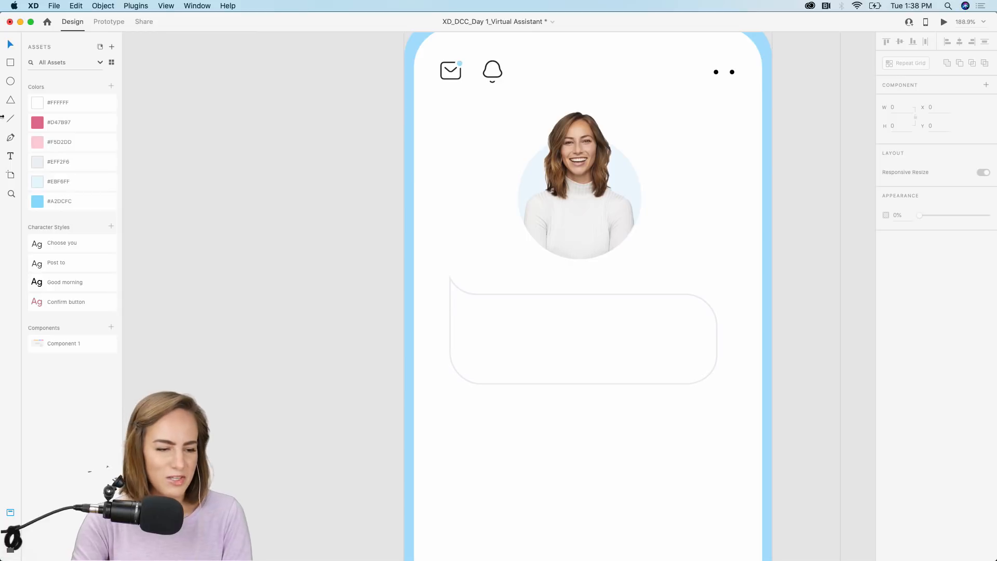
left_click_drag(488, 318, 699, 394)
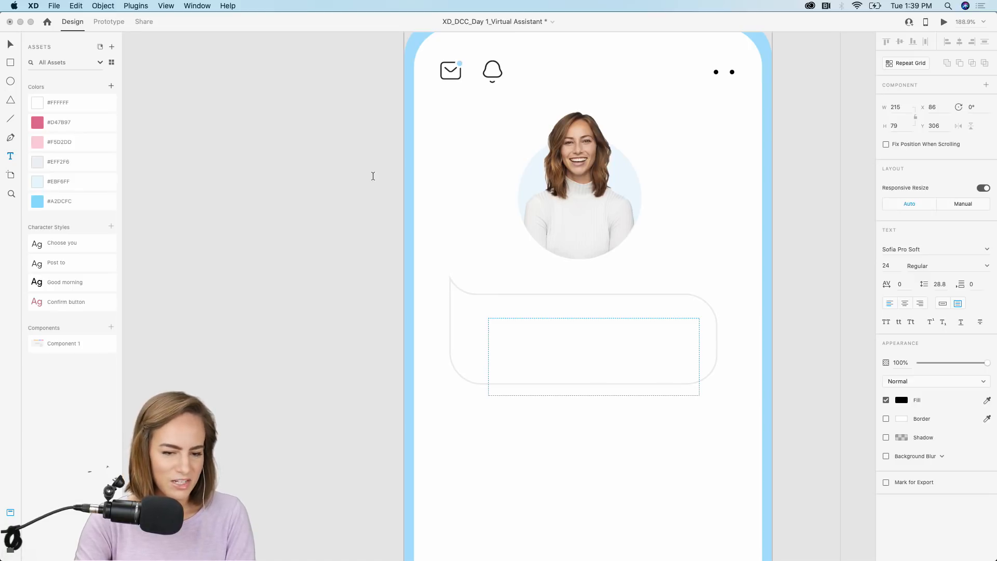
type("Go")
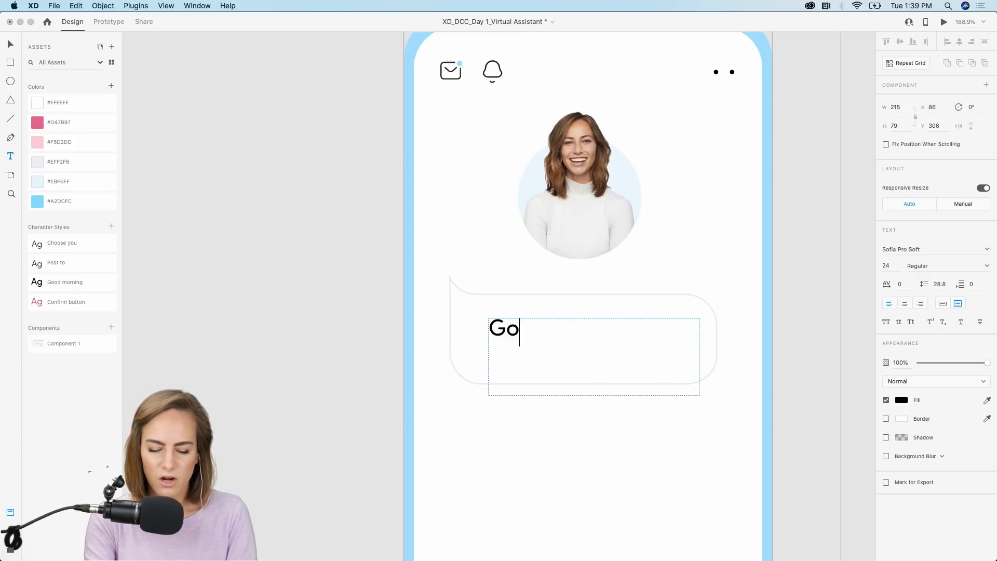
type("od mo")
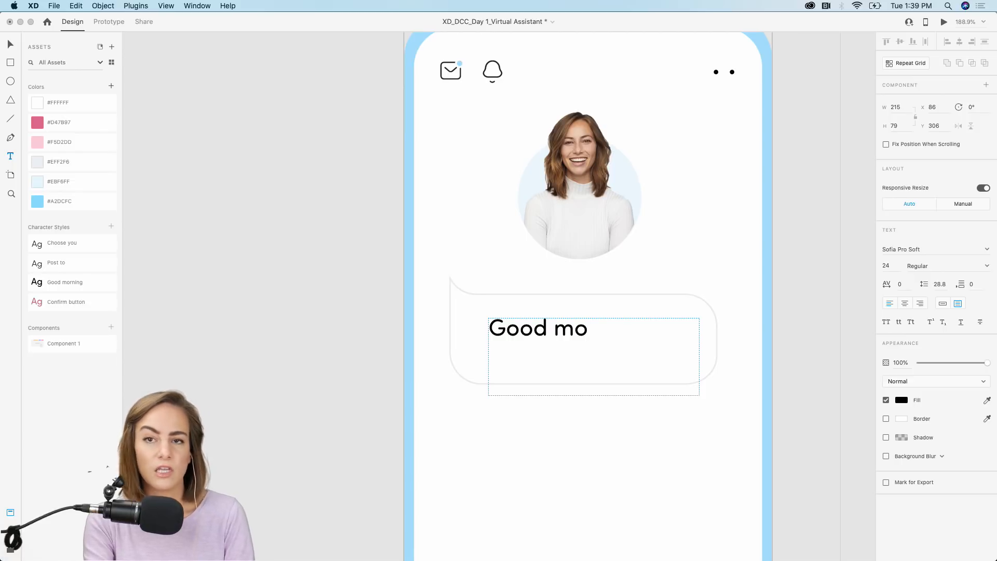
type("rning,")
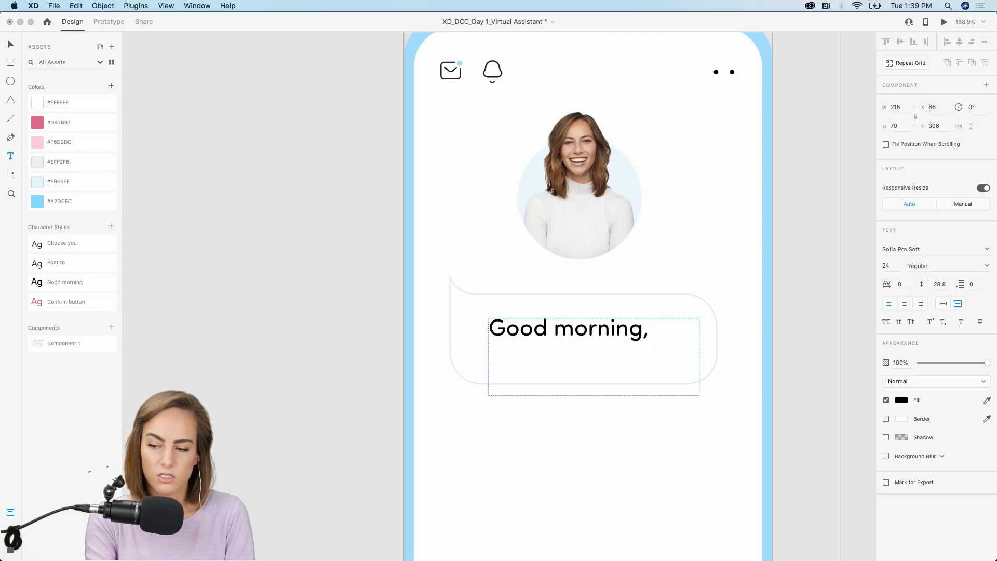
type(" what task")
key("BackSpace")
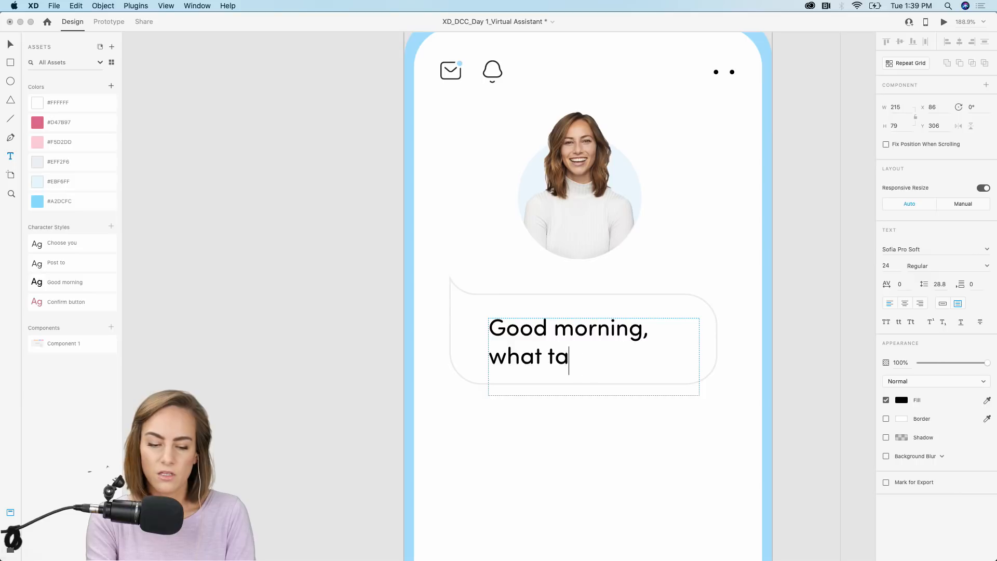
type("sk can I do for ")
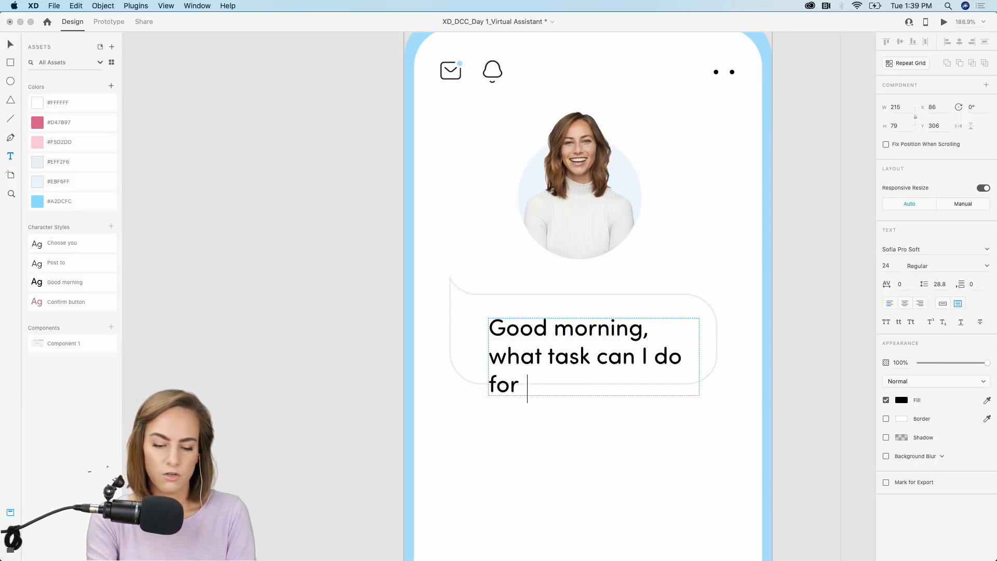
type("you?")
key("BackSpace")
key("BackSpace")
key("BackSpace")
key("BackSpace")
key("BackSpace")
key("BackSpace")
key("BackSpace")
key("BackSpace")
key("BackSpace")
key("Escape")
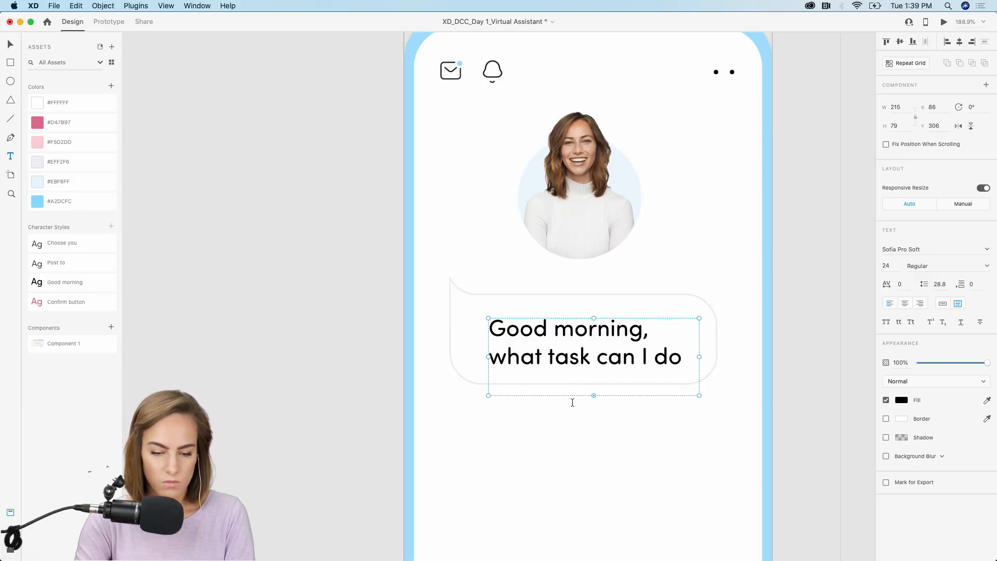
- Position the greeting inside the speech bubble at X 67, Y 299, with the Good morning character style and a text box width of 231
left_click_drag(543, 361, 530, 354)
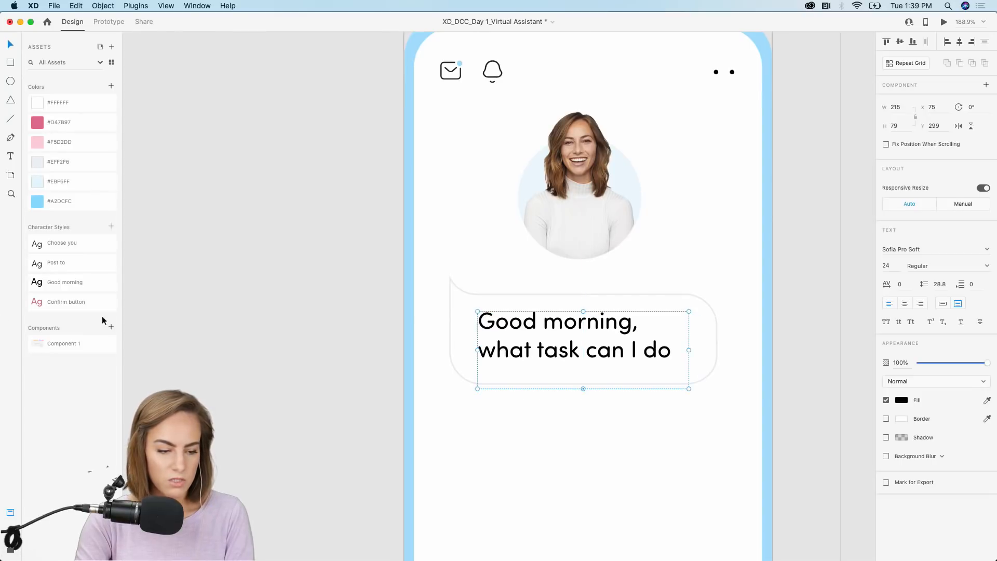
left_click(74, 282)
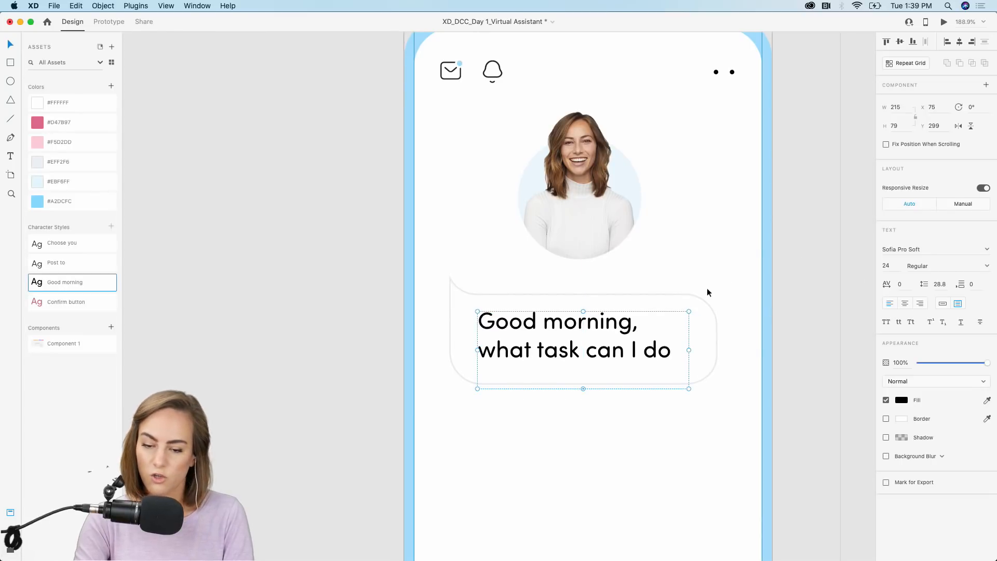
mouse_move(689, 350)
left_mouse_down()
mouse_move(705, 350)
mouse_move(673, 353)
left_mouse_up()
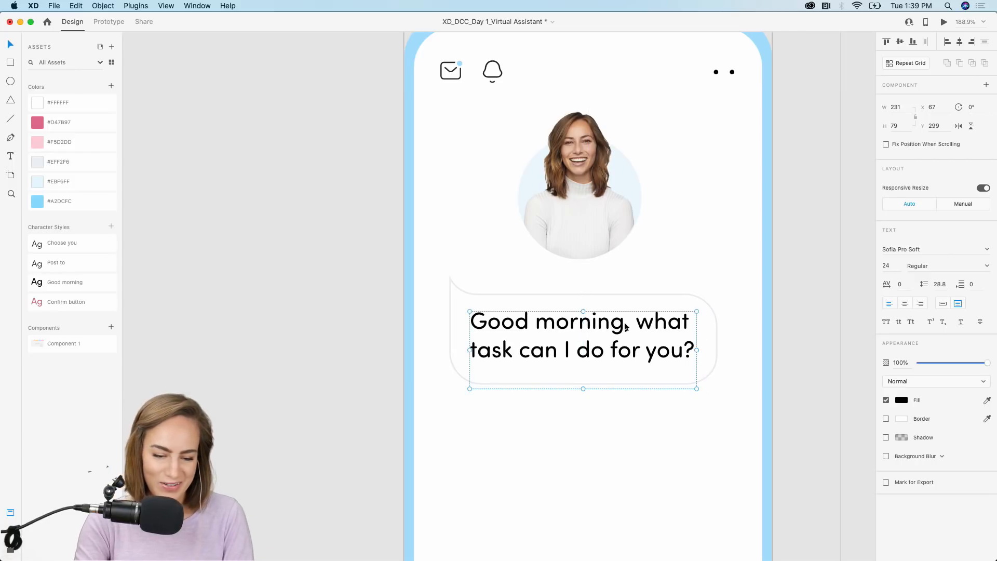
- Shift the greeting and the speech bubble together slightly to the right, to X 49.8
left_click(571, 294, "shift")
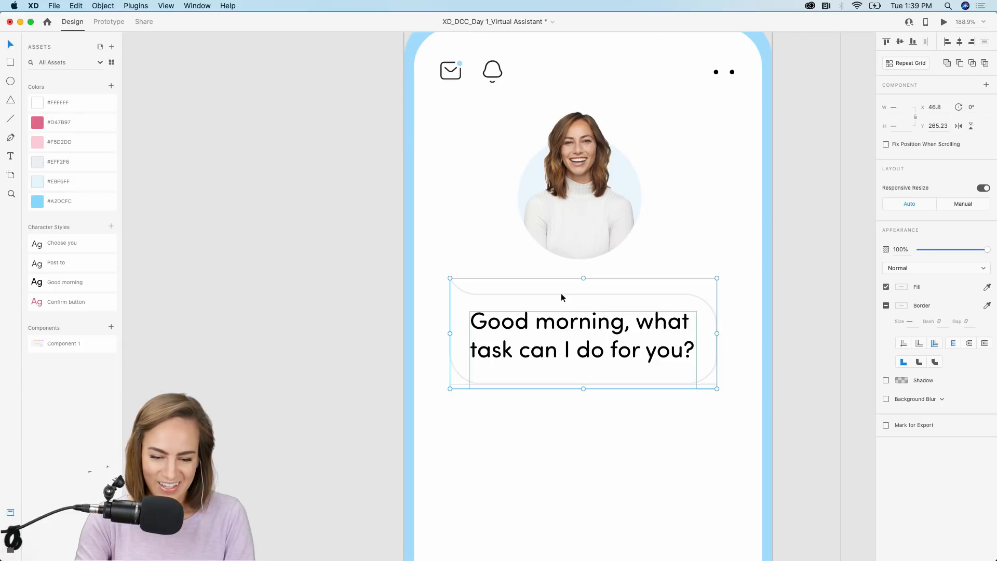
left_click_drag(562, 295, 564, 295)
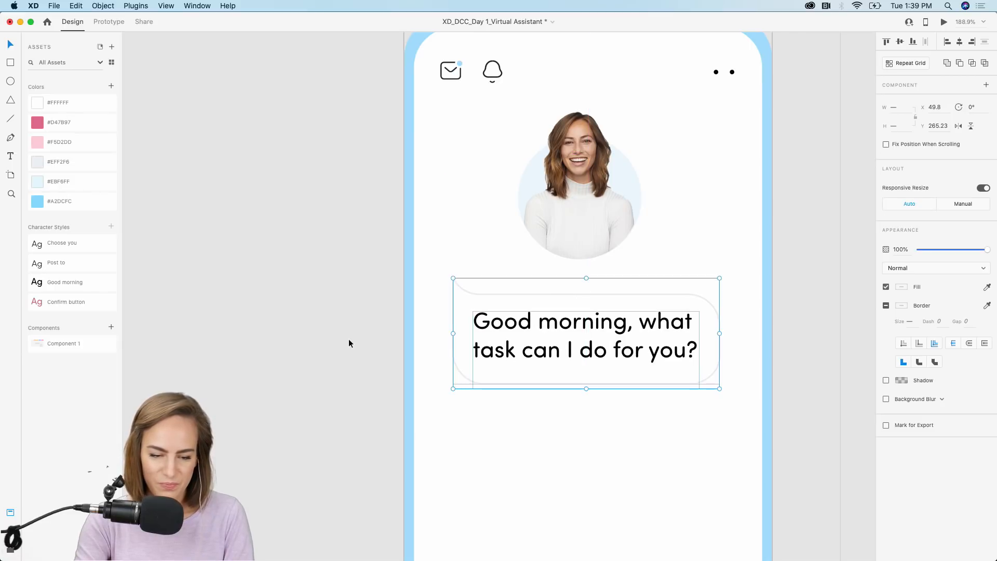
left_click(349, 340)
- Draw a rectangle about 121 by 38 below the speech bubble, in line with its left edge at X 50, Y 411
scroll(349, 340, "down", 2)
scroll(349, 342, "down", 2)
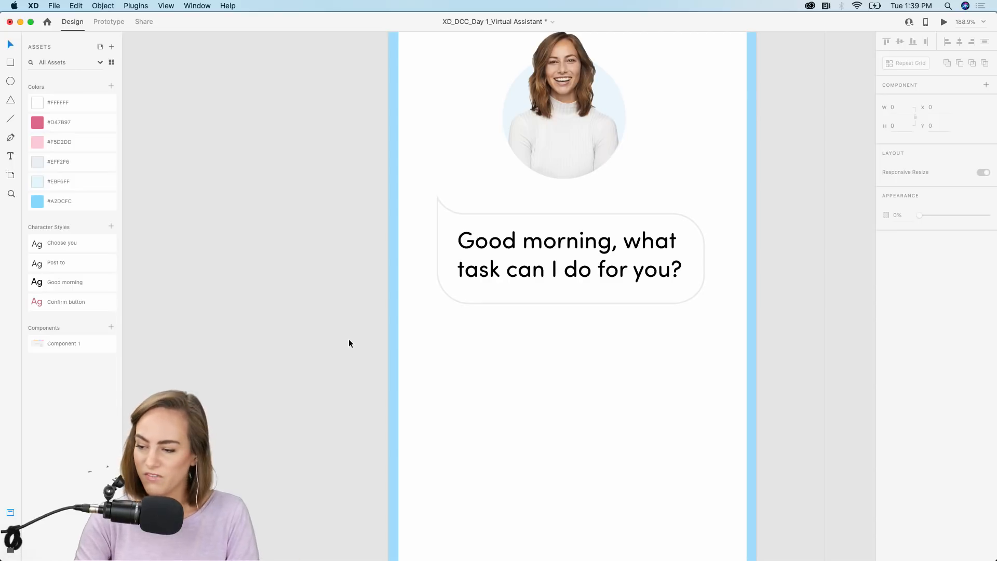
scroll(349, 343, "down", 2)
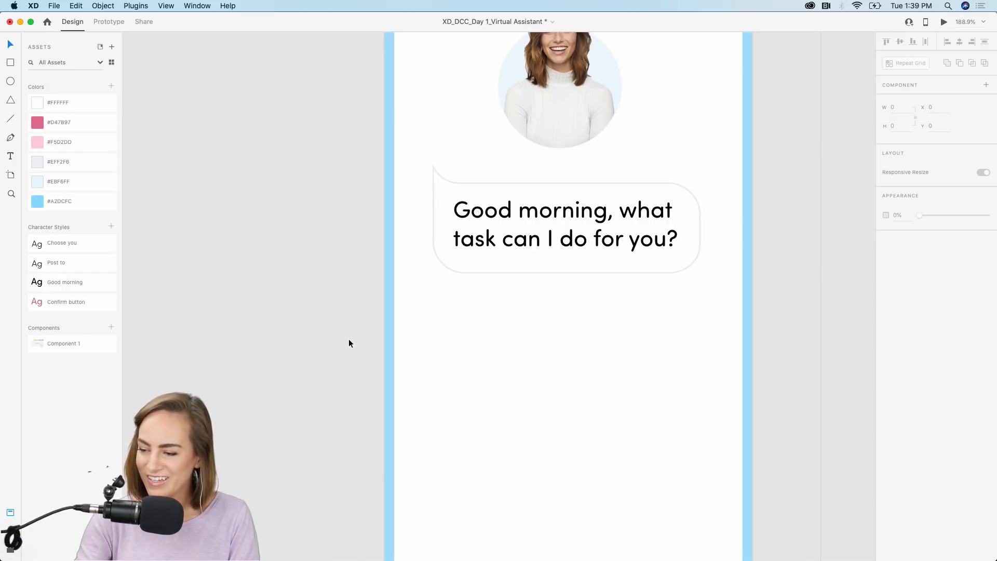
scroll(347, 343, "down", 2, "alt")
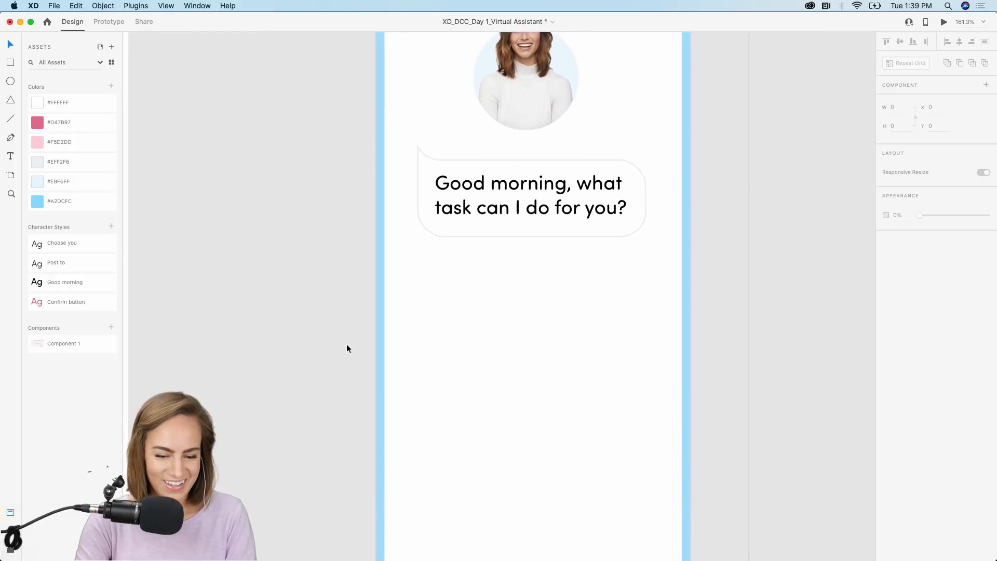
scroll(347, 347, "down", 10)
scroll(347, 348, "up", 3)
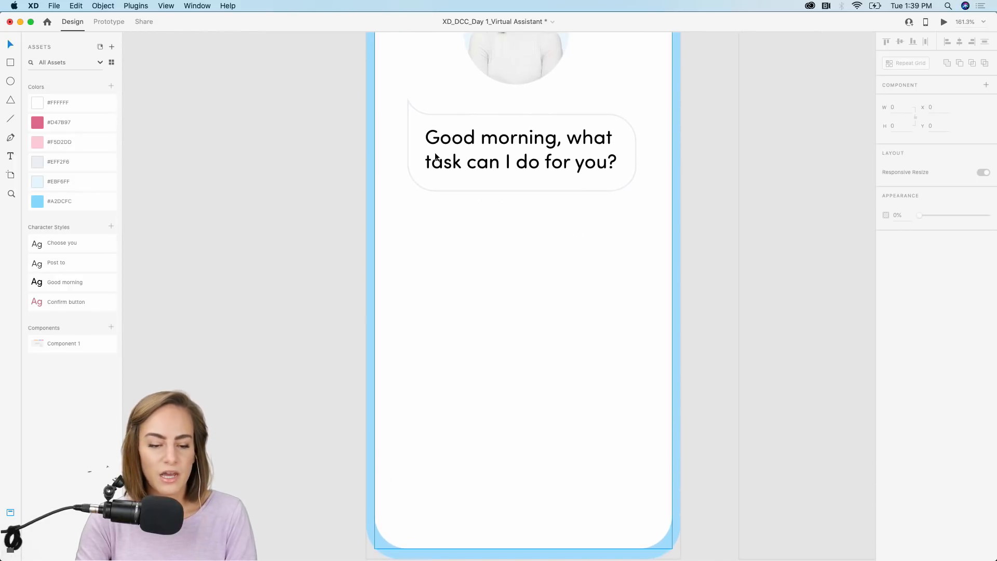
scroll(459, 218, "up", 2, "alt")
scroll(459, 215, "up", 2, "alt")
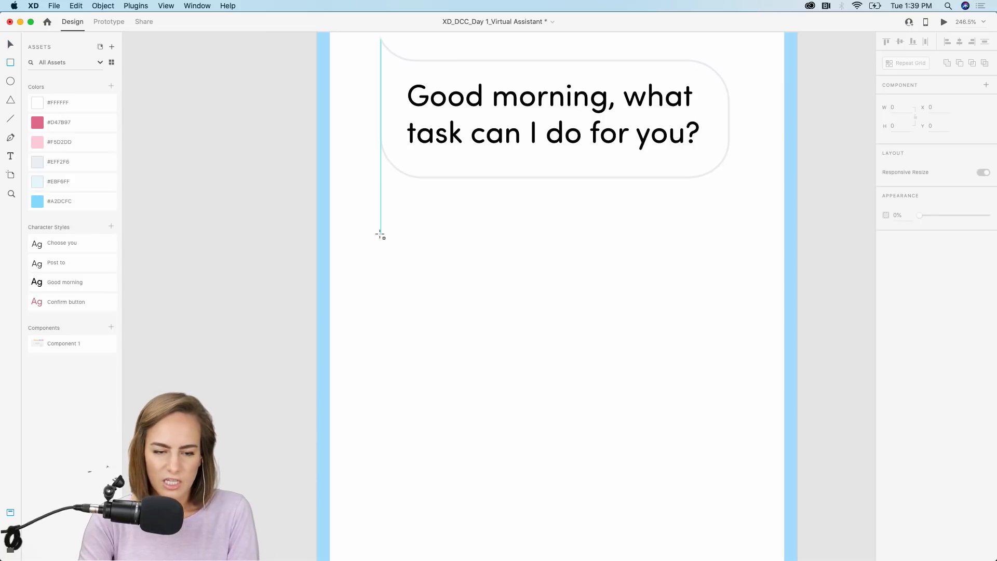
left_click_drag(381, 227, 536, 274)
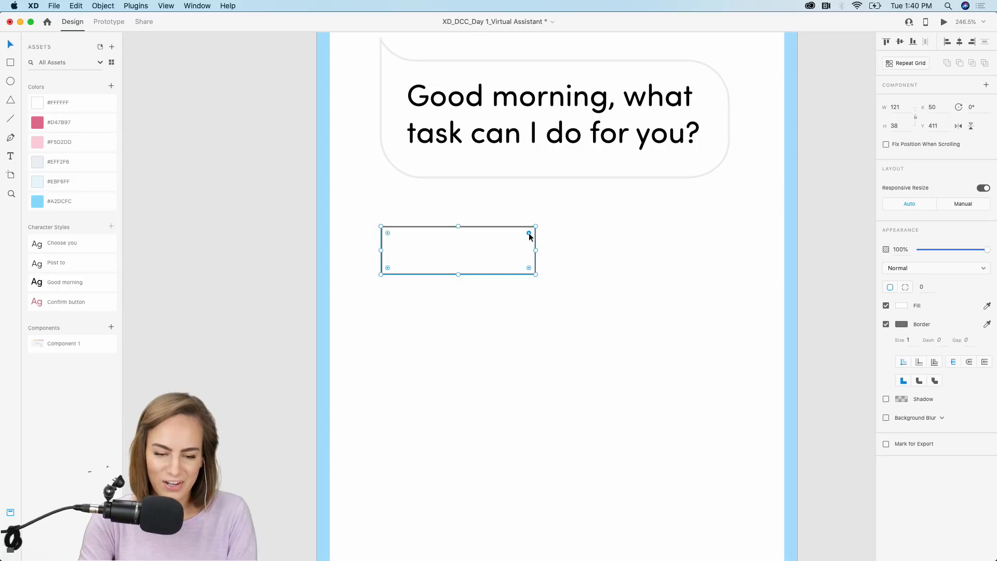
- Round the rectangle's corners to 11, remove its border and fill it with the light blue #EBF6FF
left_click_drag(530, 235, 522, 236)
left_click(887, 325)
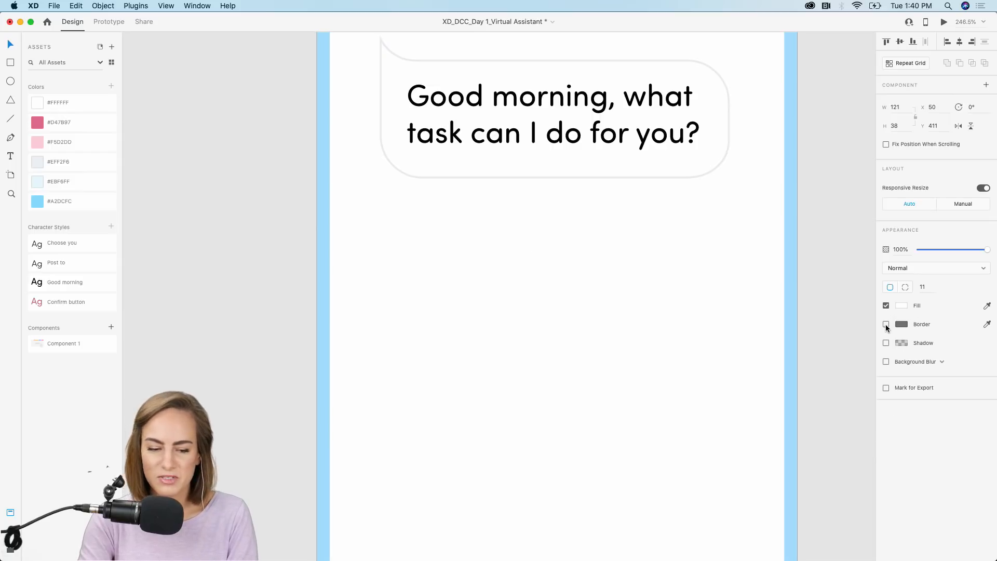
left_click(63, 181)
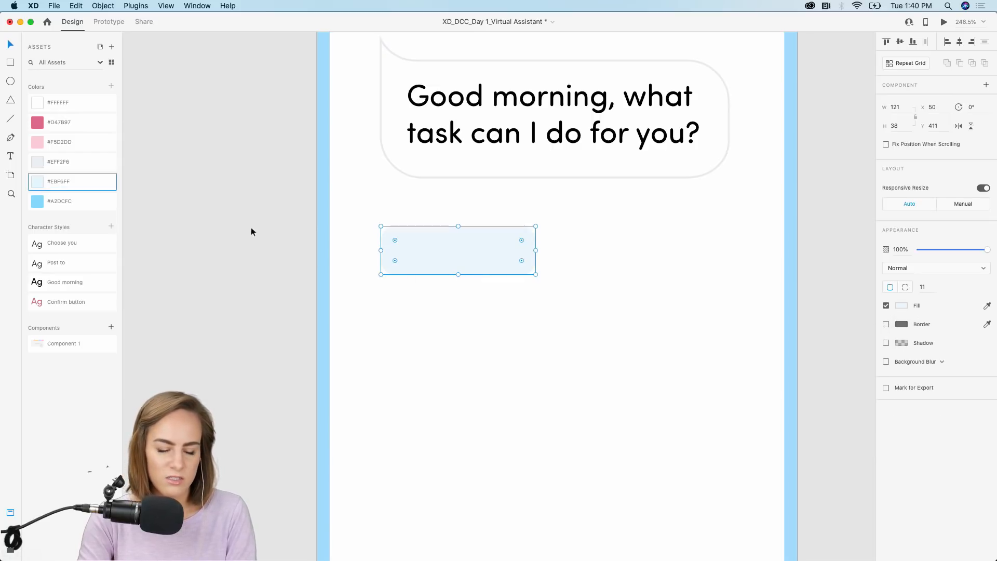
- Add an area text box about 141 by 44 below the light blue rectangle reading "Post to social media"
scroll(393, 265, "down", 3)
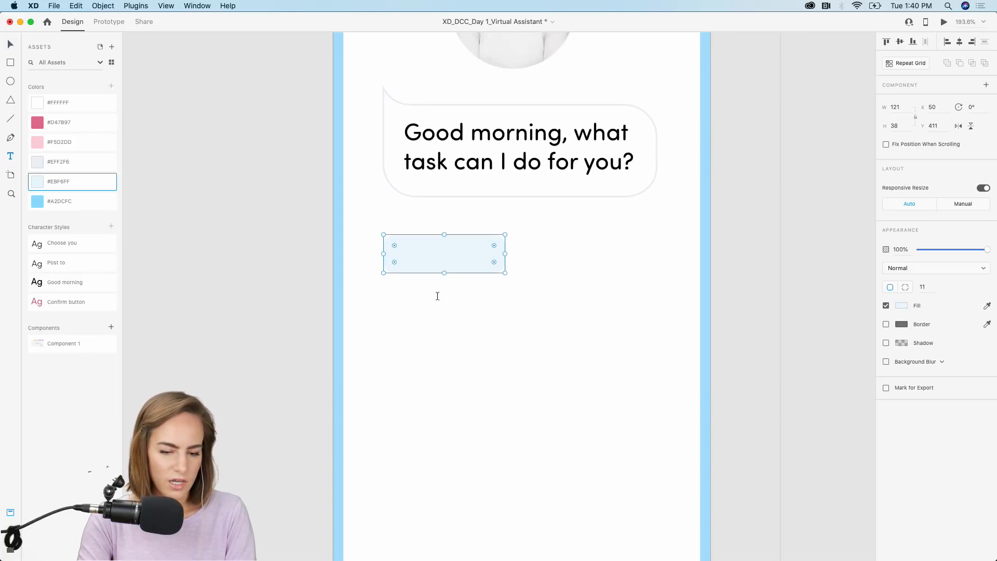
left_click_drag(407, 287, 548, 330)
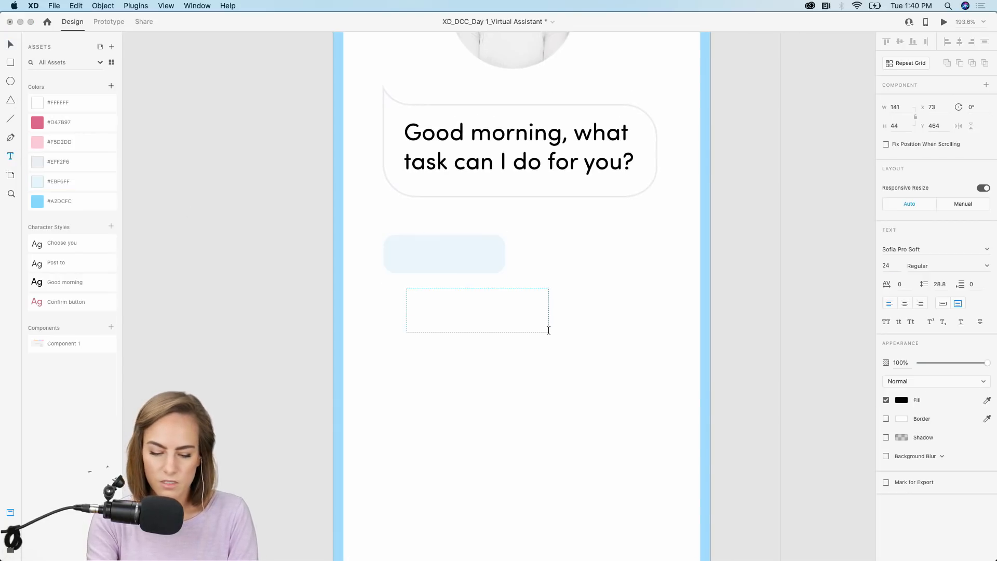
type("Post to social media")
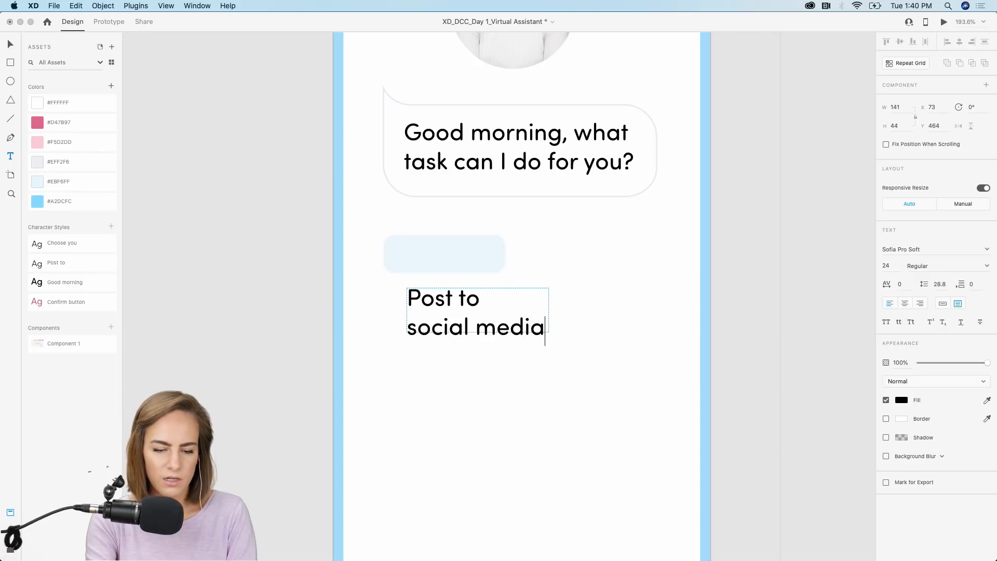
key("Escape")
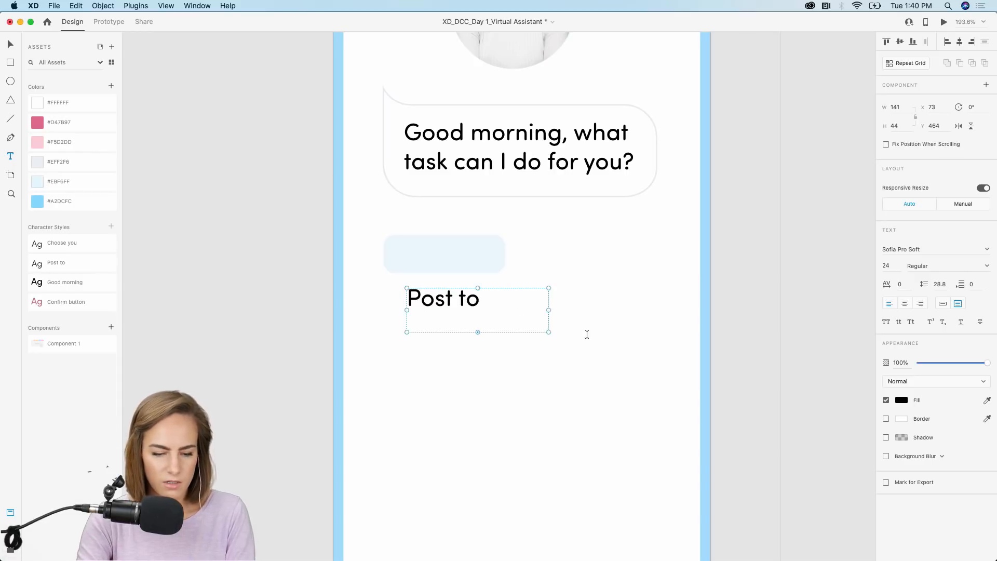
key("Escape")
- Place the label on the light blue rectangle at X 62, Y 420, with the Post to character style and auto width
key("v")
left_click_drag(469, 310, 458, 265)
left_click(45, 268)
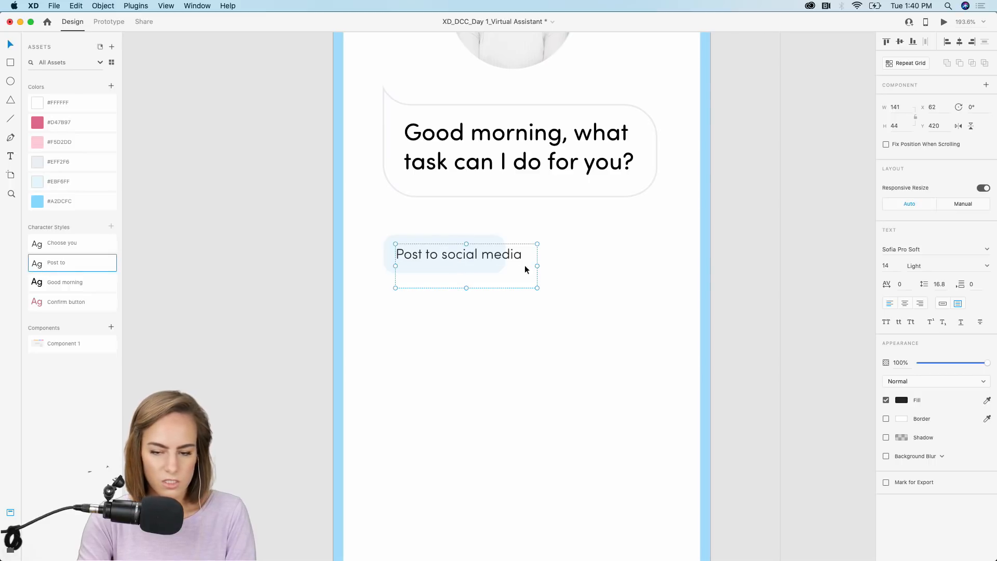
left_click(943, 304)
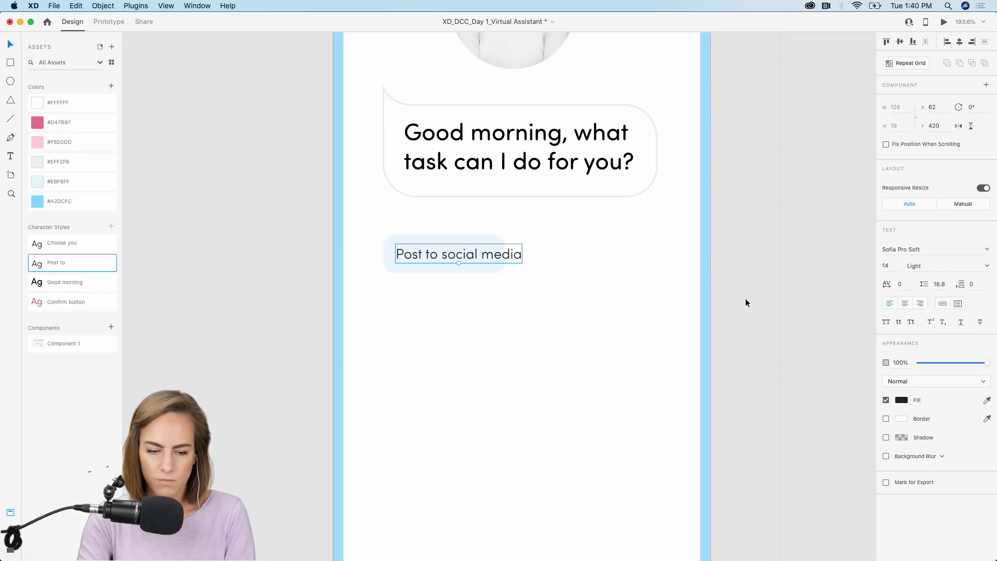
- Widen the light blue rectangle to 148 around its label and group the two as a button
scroll(746, 298, "up", 5)
scroll(746, 298, "left", 3)
left_click(431, 218)
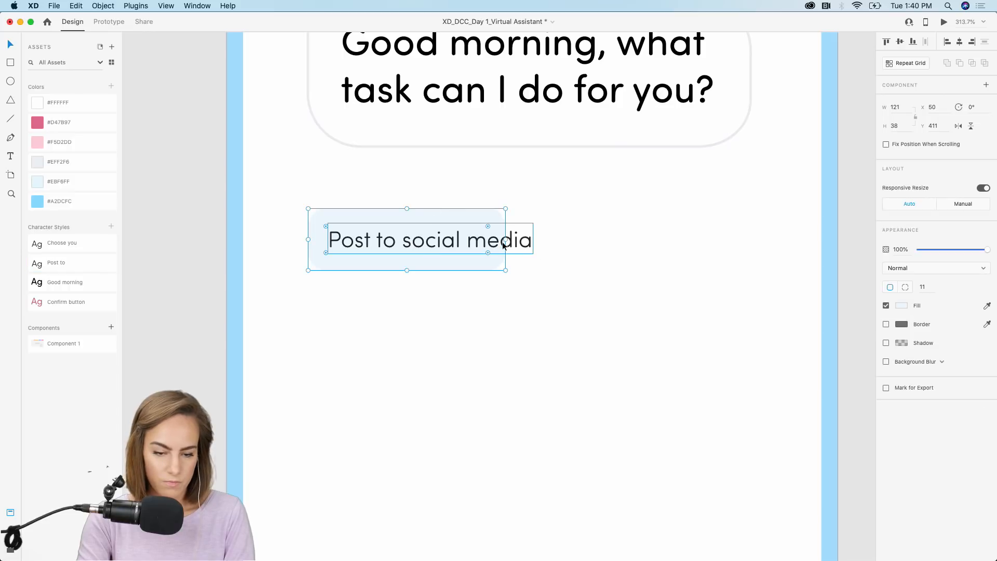
left_click_drag(506, 240, 549, 240)
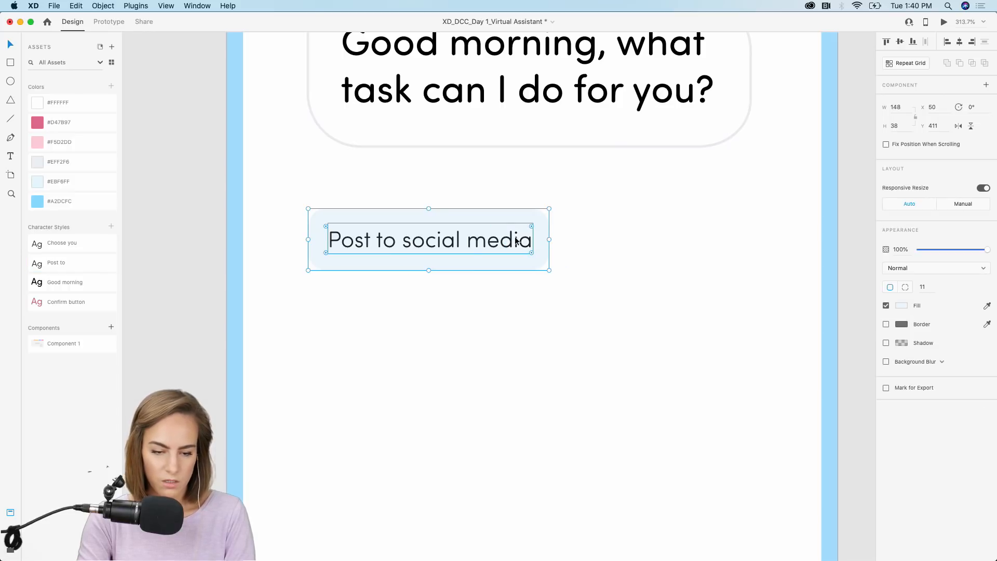
key("Escape")
left_click(493, 233)
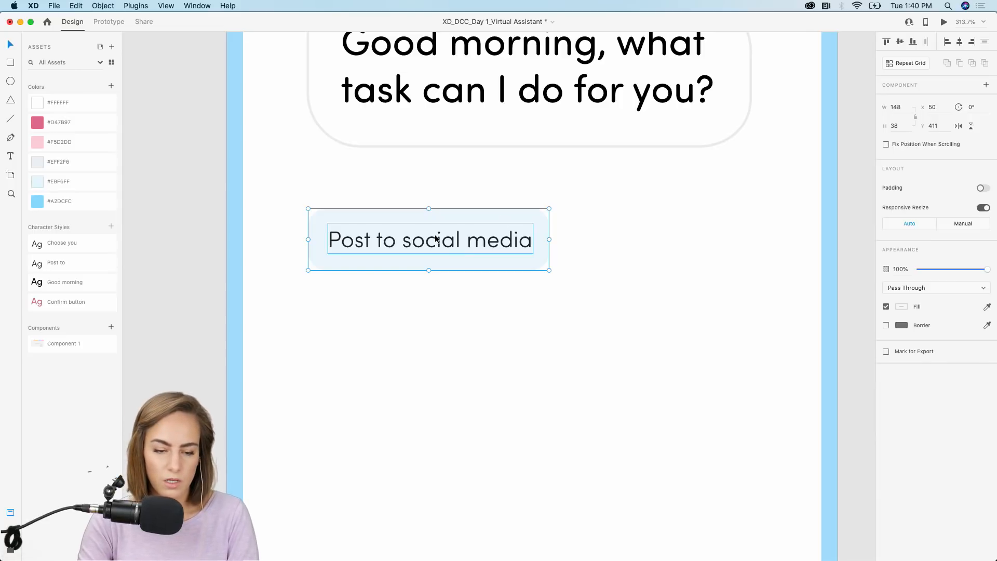
- Duplicate the Post to social media button beside the original at X 206, Y 411 and relabel the copy "Schedule a call"
left_click_drag(435, 239, 634, 239, "alt")
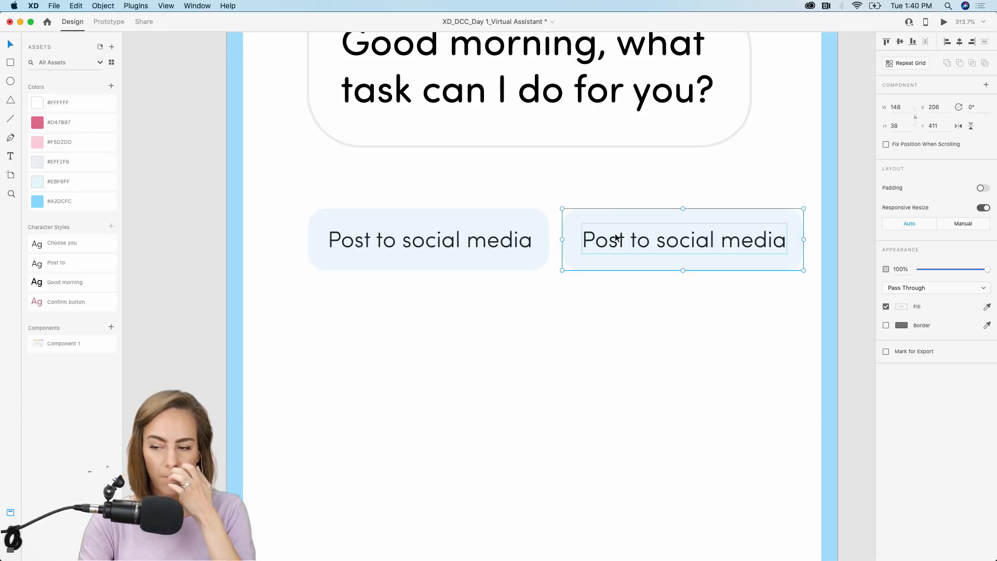
double_click(631, 243)
double_click(610, 241)
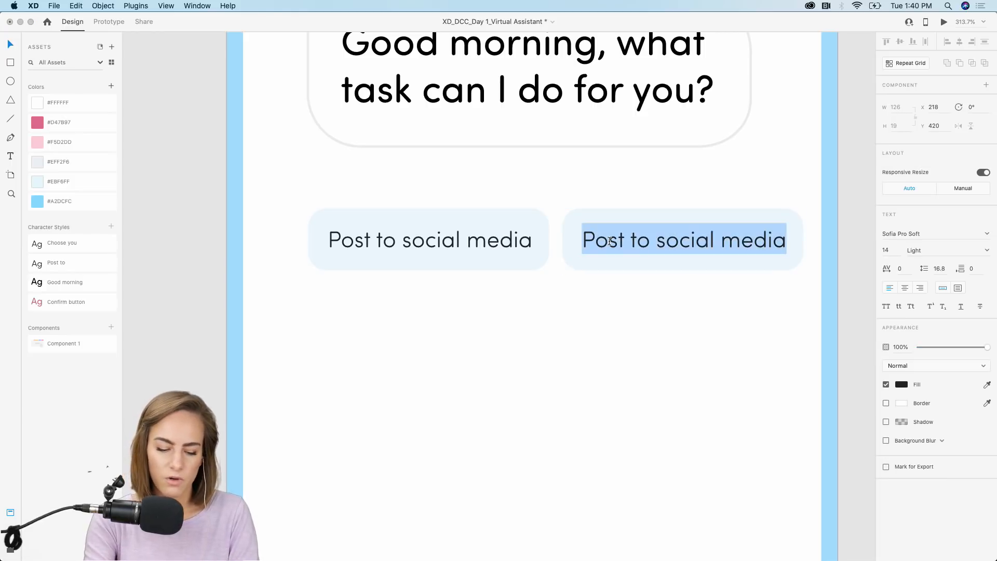
type("Schedule a call")
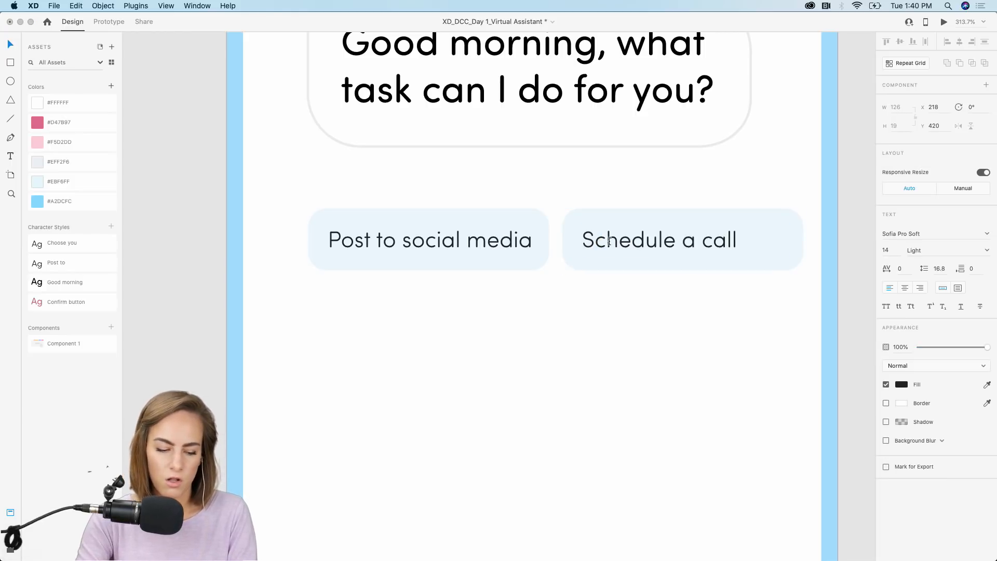
- Narrow the Schedule a call button's background to 124 and fill it with the grey #EFF2F6
left_click(803, 237)
left_click_drag(802, 241, 764, 241)
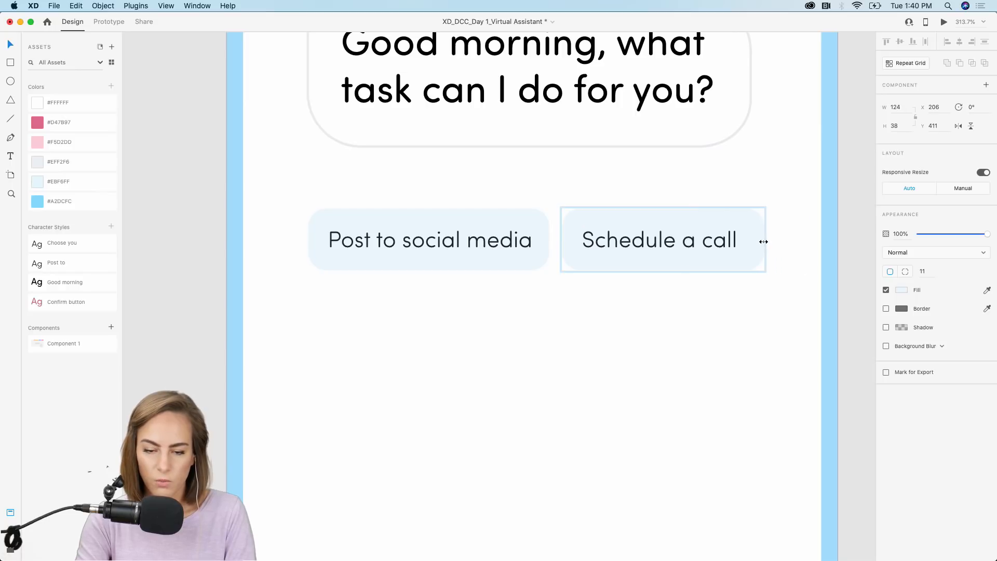
left_click(68, 157)
left_click(196, 242)
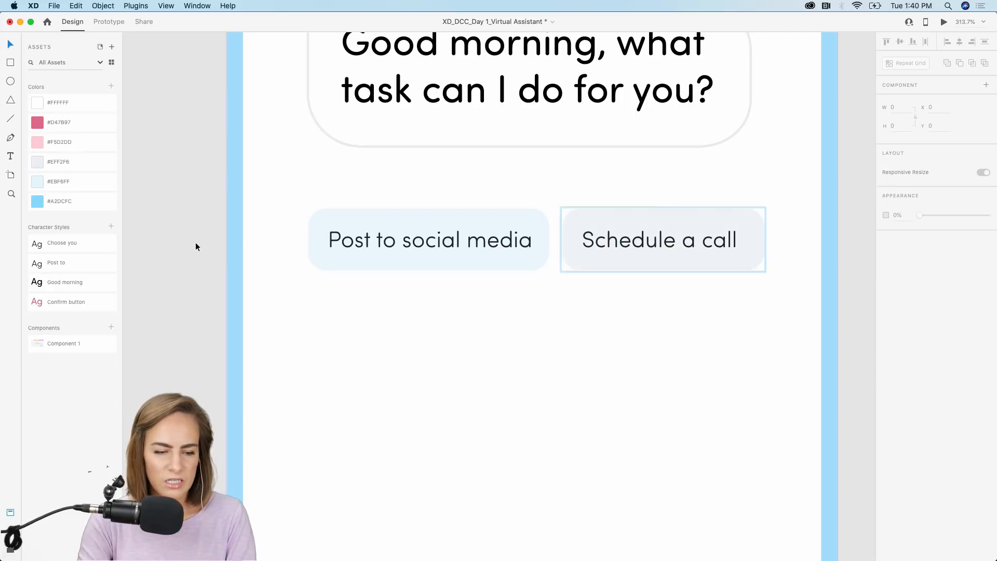
- Duplicate the Post to social media button directly below the original at X 50, Y 458 and relabel the copy "Log my hours"
left_click(403, 251)
left_click_drag(403, 251, 377, 317)
double_click(377, 317)
double_click(365, 315)
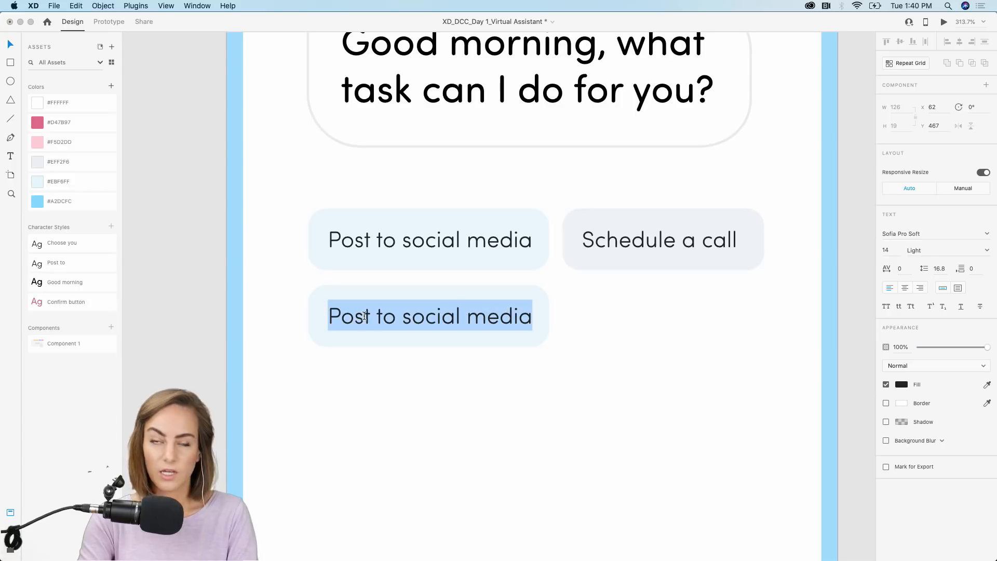
type("Log my hours")
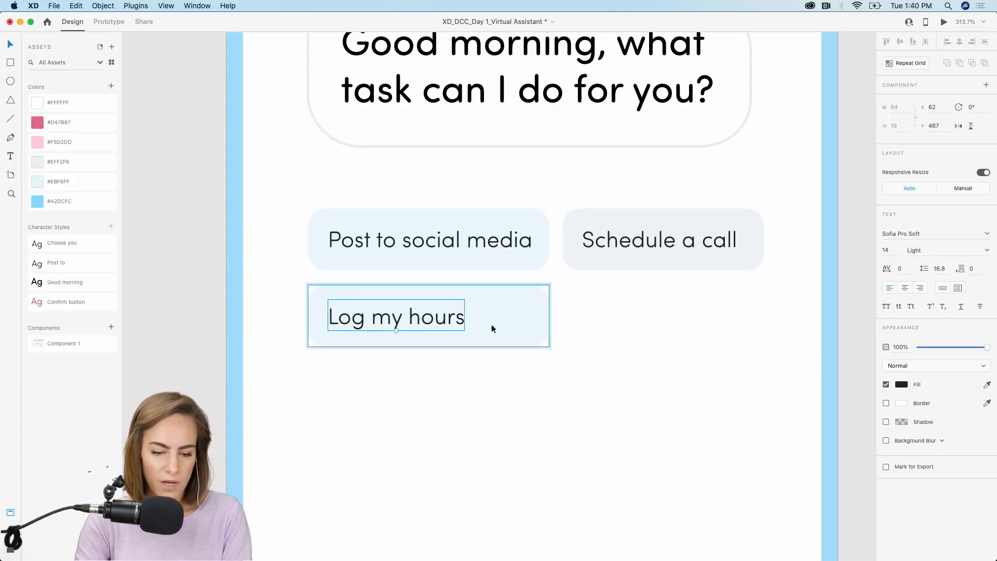
- Narrow the Log my hours button's background to 109 and fill it with the grey #EFF2F6
left_click(519, 307)
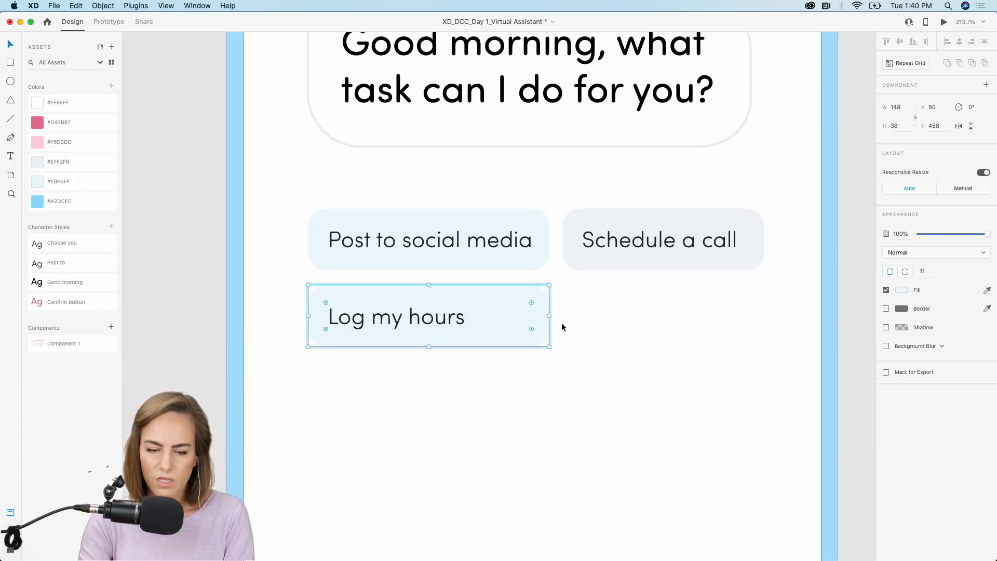
left_click_drag(551, 317, 487, 317)
left_click(64, 162)
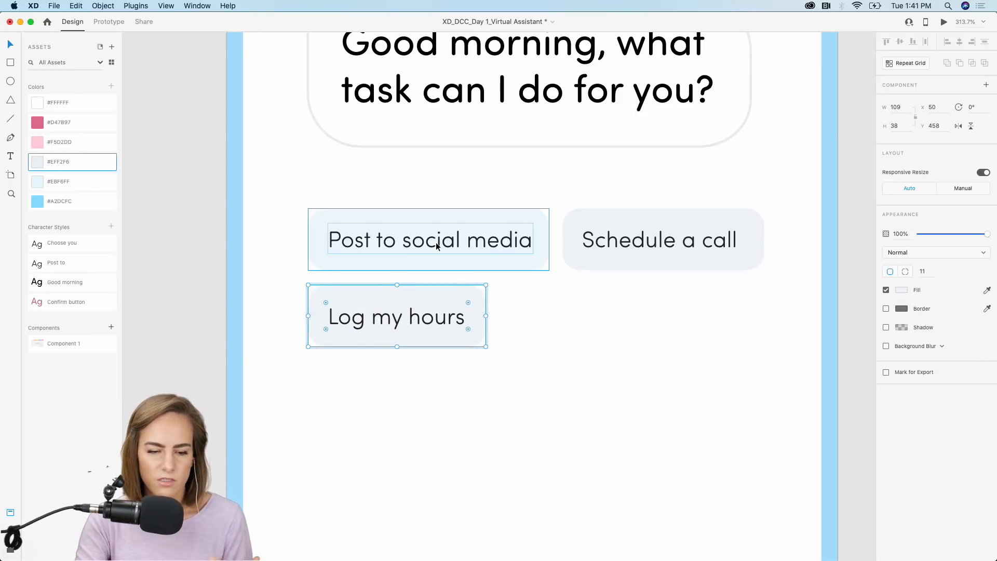
left_click(182, 294)
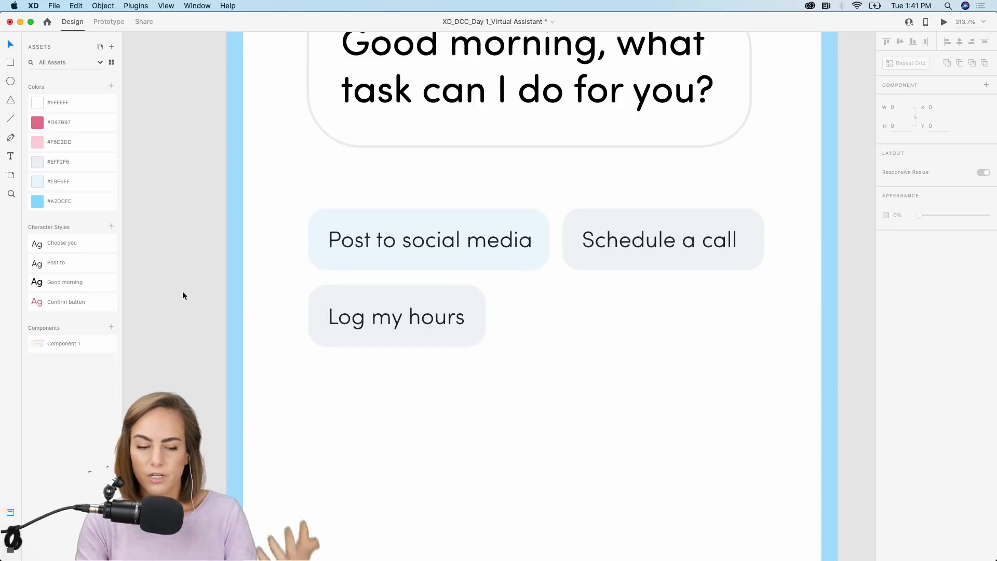
- Place a copy of the Post to social media button beside Log my hours at X 172, Y 458, relabelled "Set today's schedule"
left_click(435, 232)
key("super+c")
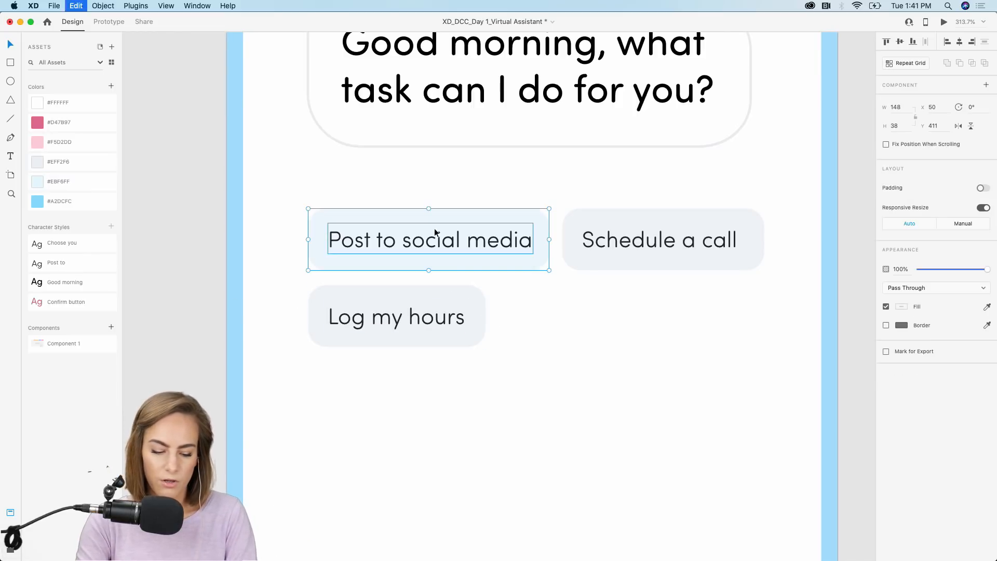
key("super+v")
left_click_drag(367, 233, 565, 309)
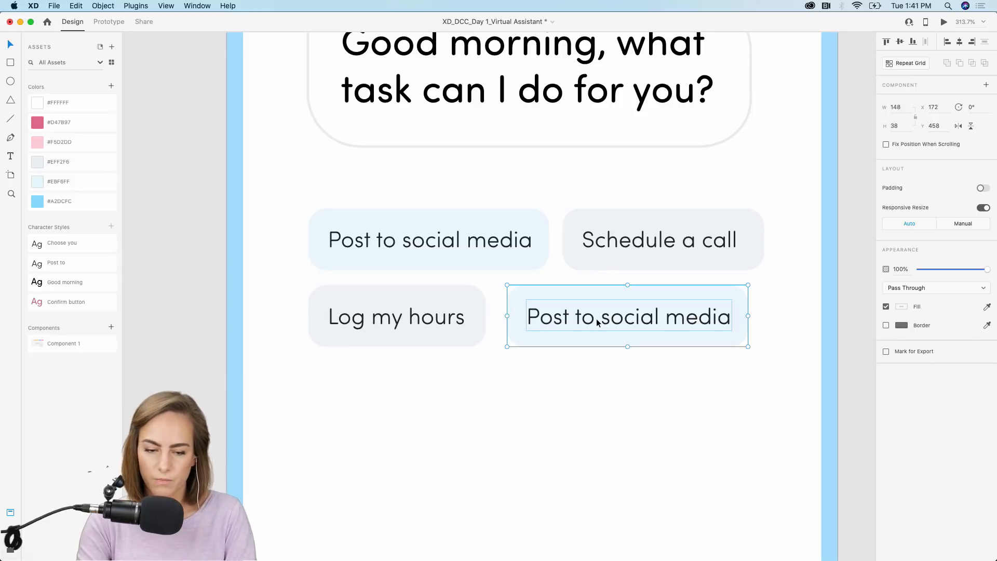
double_click(597, 320)
double_click(567, 323)
type("S")
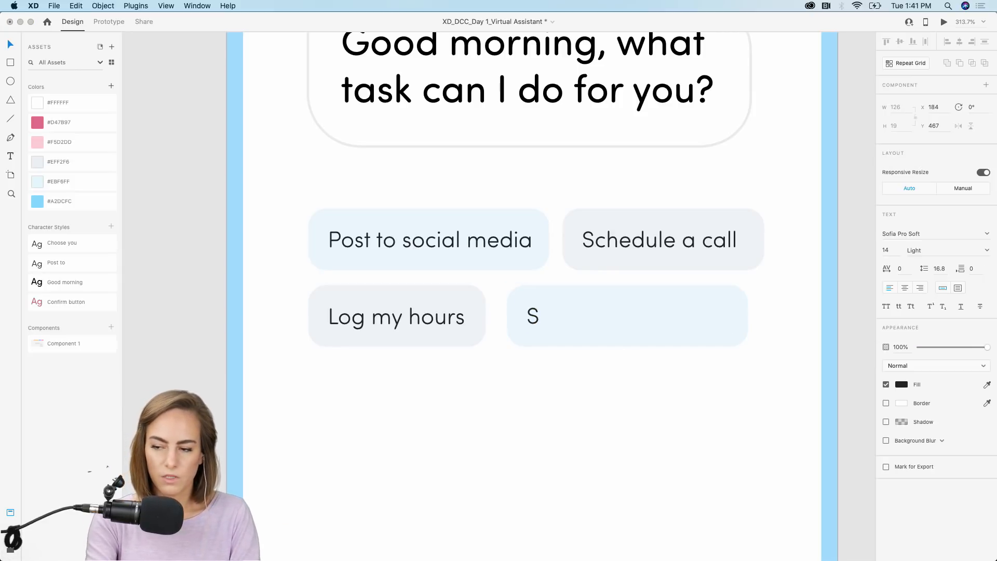
type("et today's schedule")
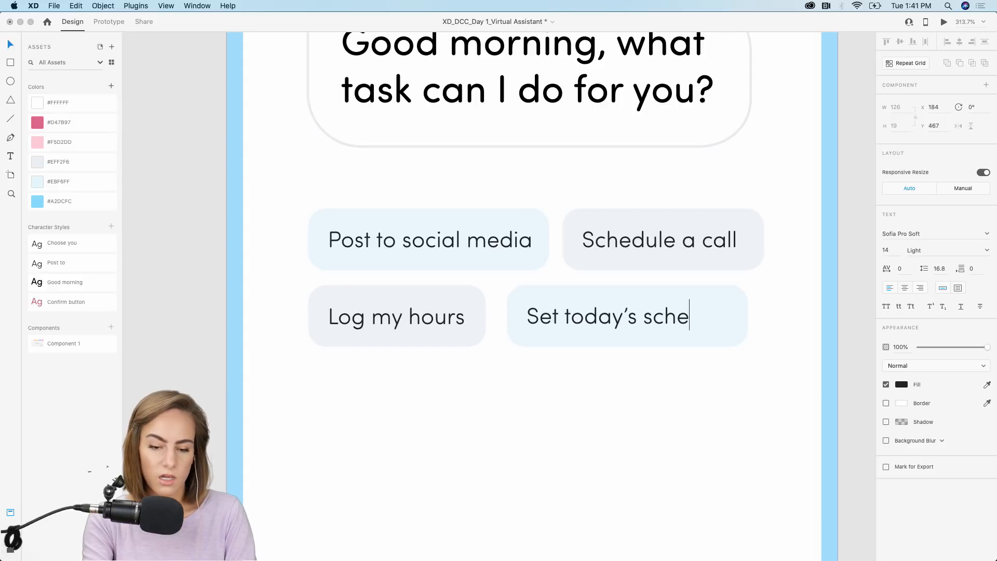
key("Escape")
- Widen the Set today's schedule button's background to 152 around its label
left_click(687, 296)
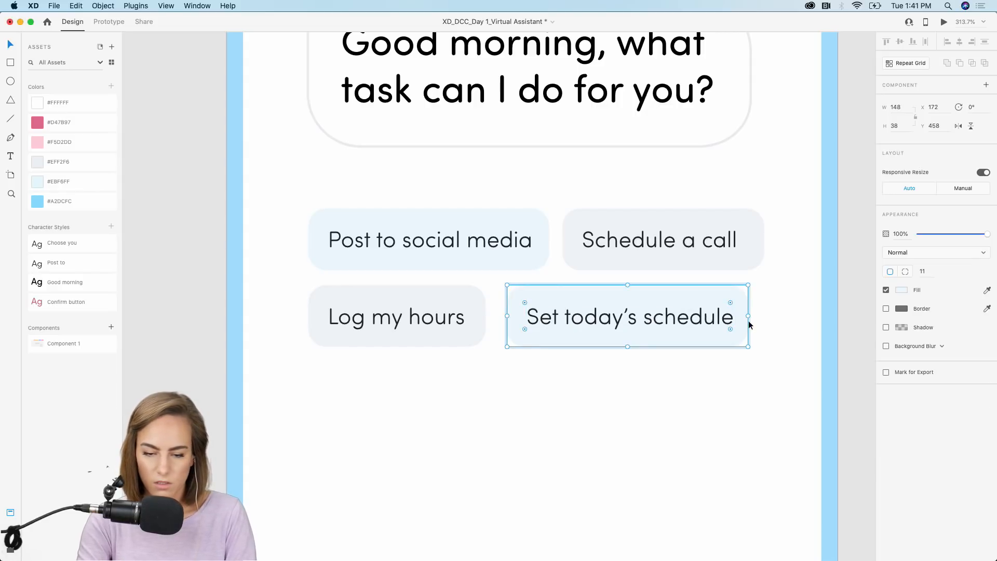
left_click_drag(749, 317, 755, 316)
scroll(755, 317, "down", 3)
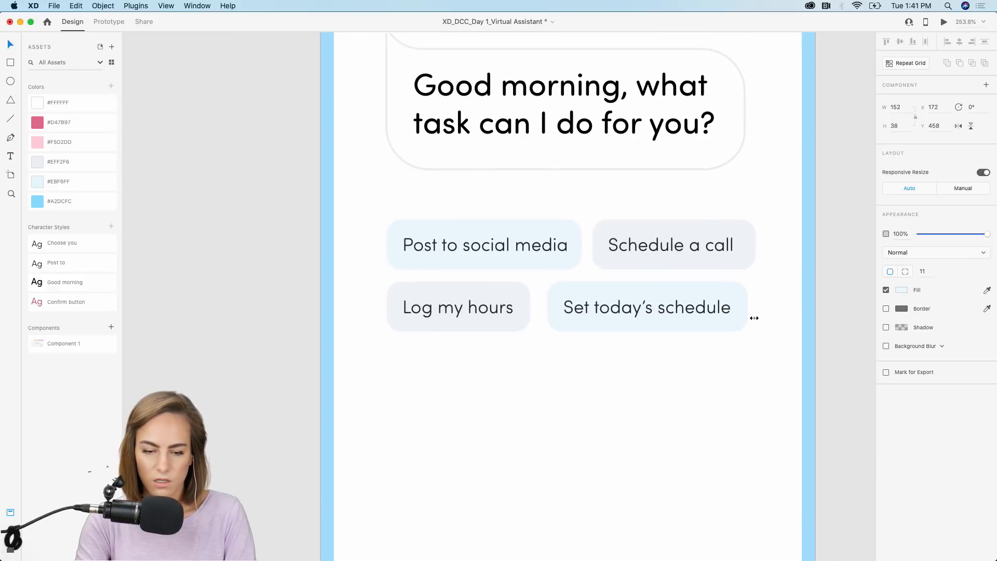
left_click(247, 315)
- Duplicate the Post to social media button below Log my hours at X 50, Y 509 and relabel the copy "Find a file"
scroll(245, 314, "down", 1)
left_click(459, 198)
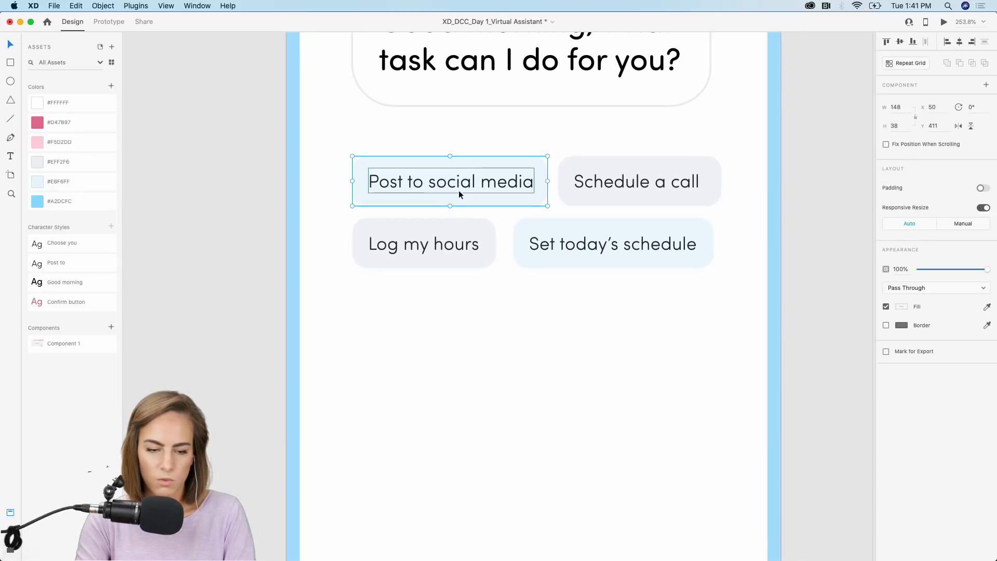
left_click_drag(430, 187, 431, 314)
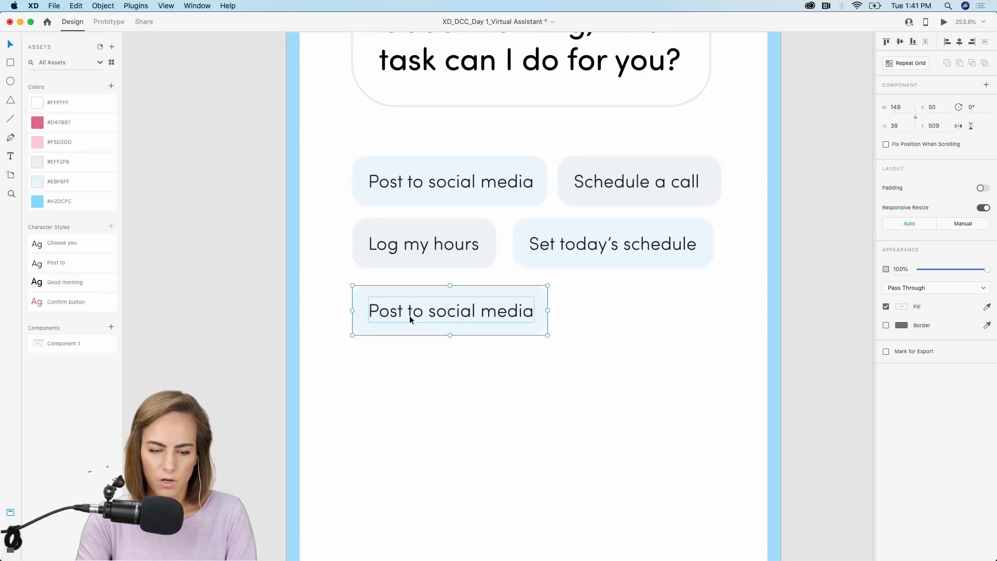
double_click(409, 316)
double_click(393, 314)
type("Find a file")
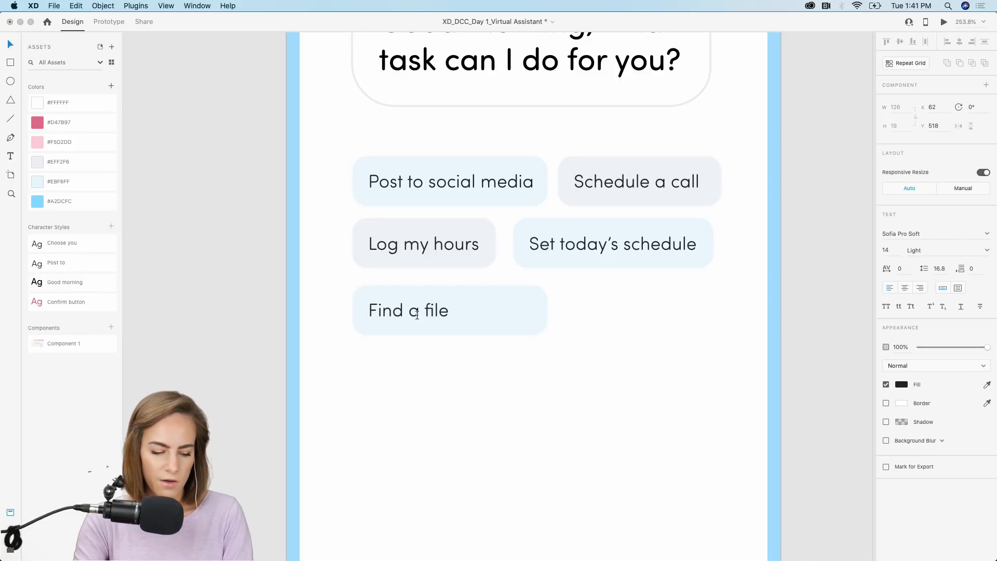
- Narrow the Find a file button's background to fit around its label
left_click(530, 314)
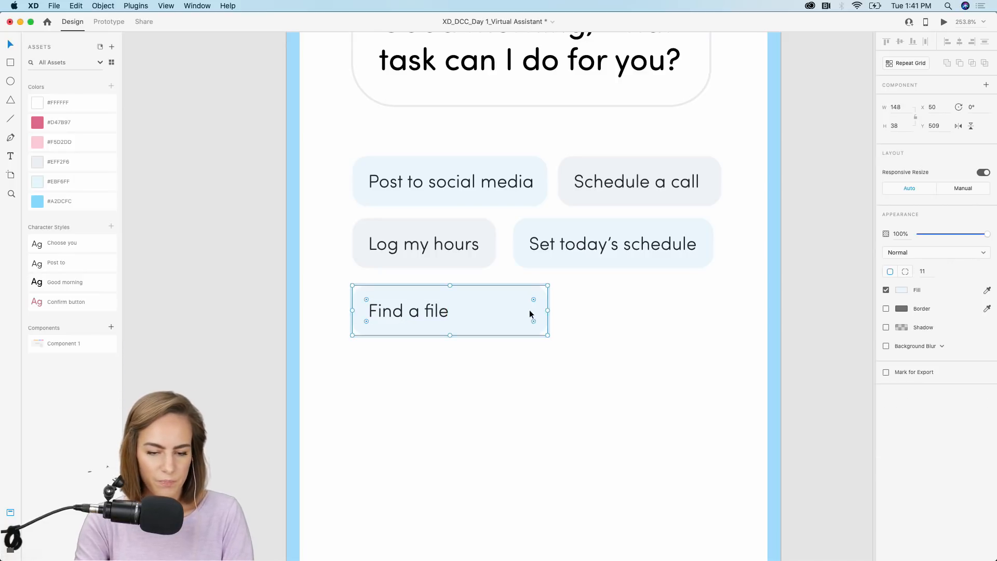
left_click_drag(548, 311, 470, 309)
left_click(231, 263)
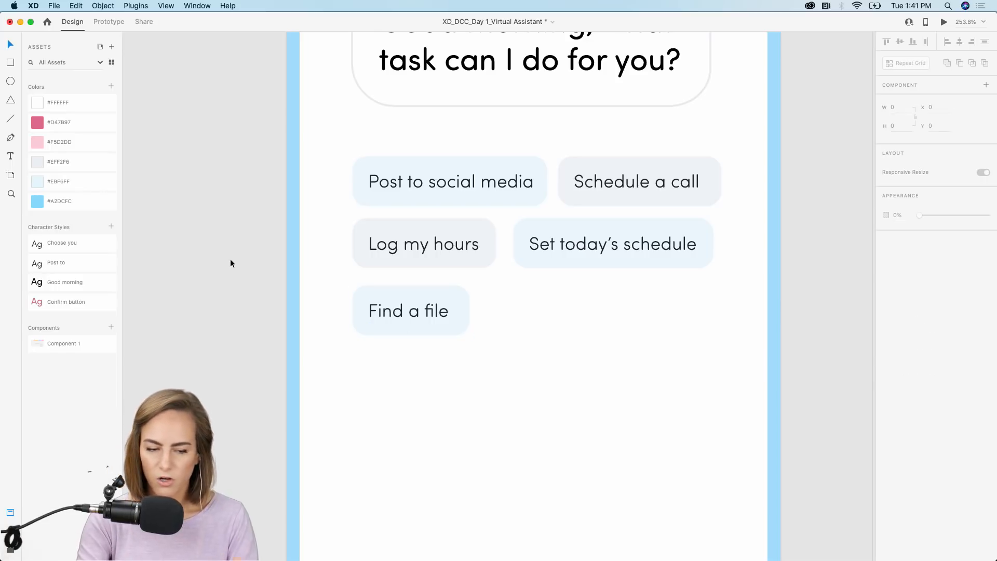
- Copy the chat bubble and microphone icons from the Assets artboard
scroll(230, 263, "down", 8)
scroll(231, 263, "up", 2)
scroll(230, 263, "left", 3)
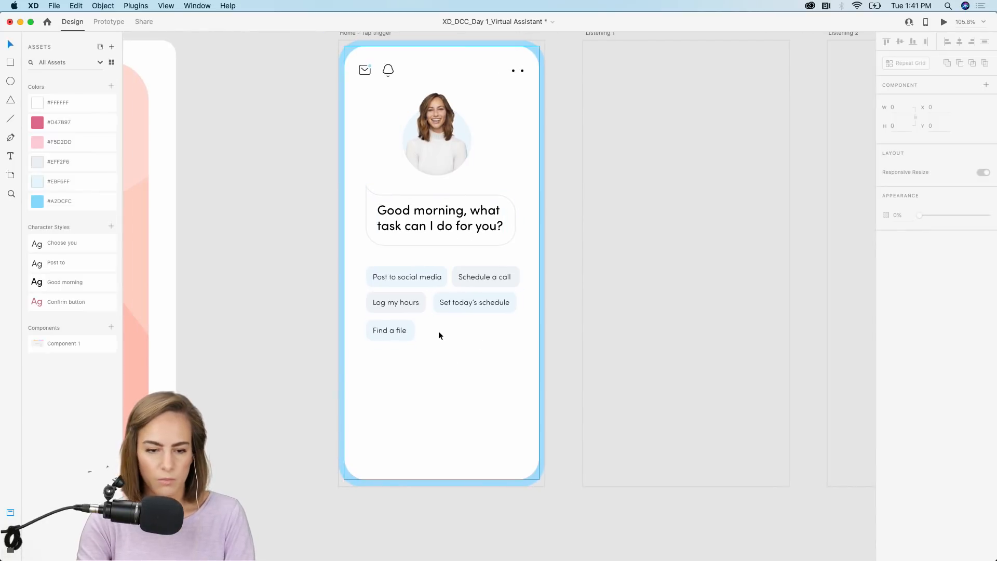
scroll(439, 335, "down", 2)
scroll(439, 335, "left", 2)
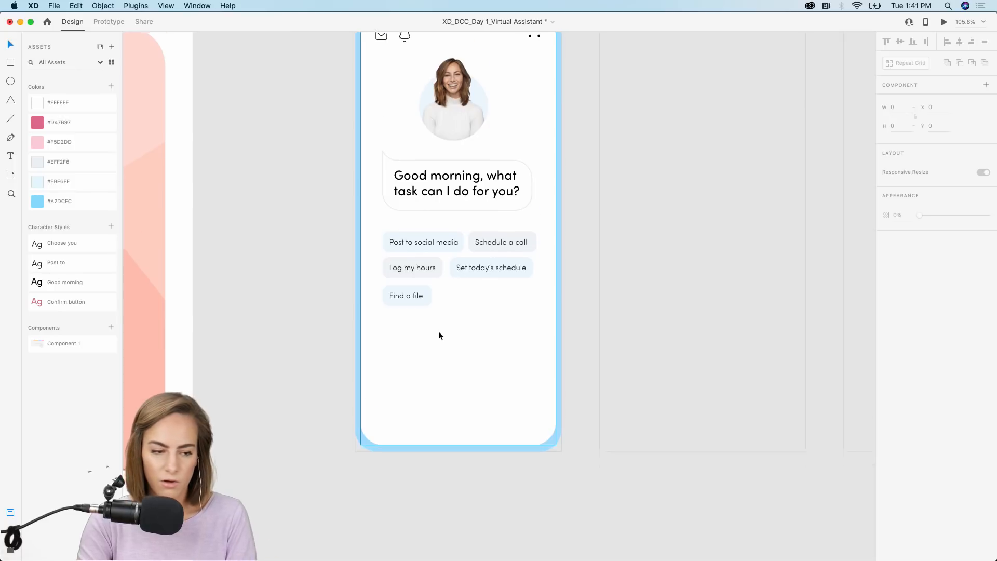
scroll(439, 335, "down", 10)
scroll(436, 322, "up", 5)
scroll(436, 315, "up", 4)
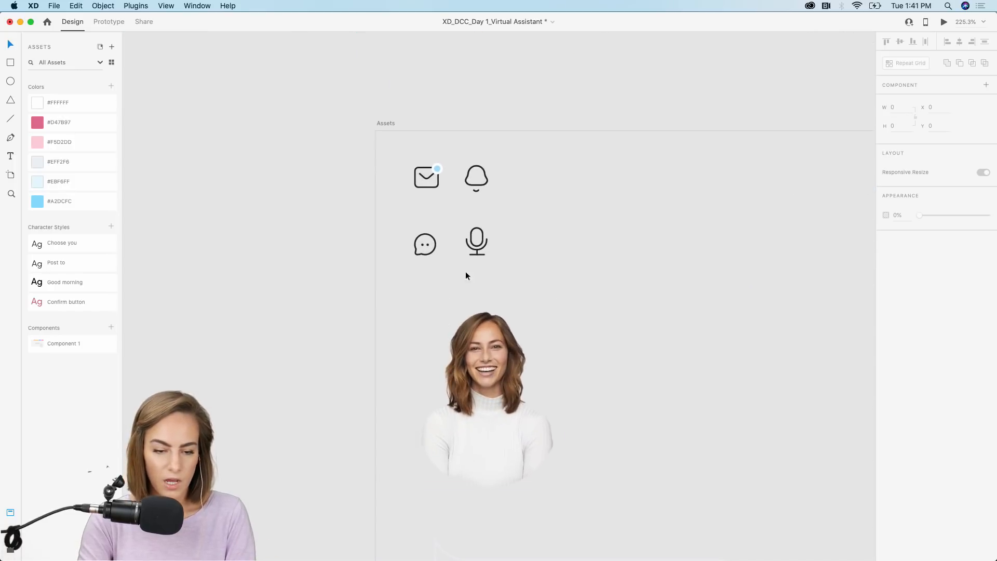
left_click(478, 257)
left_click(432, 250, "shift")
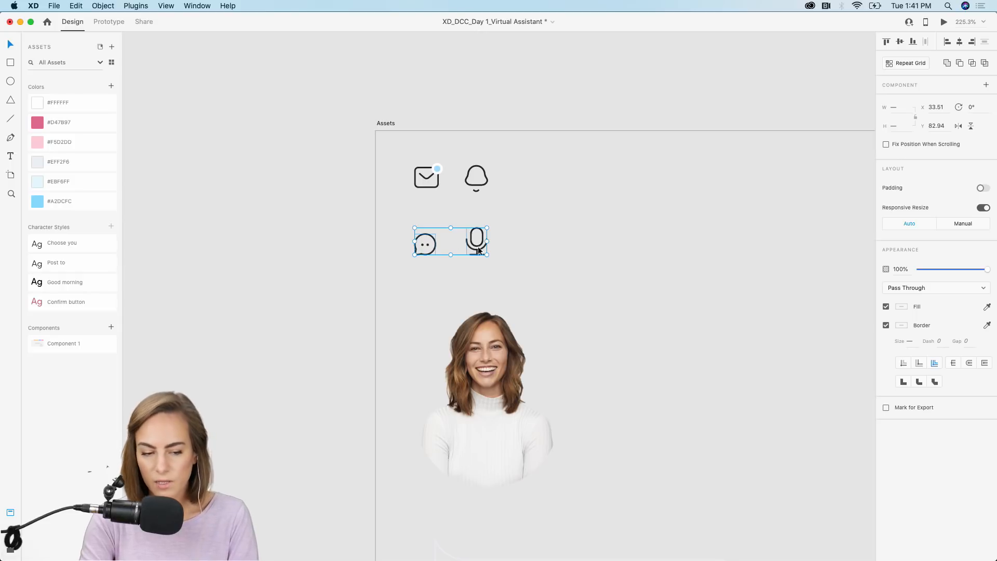
- Paste the two icons below the task buttons on the home screen and spread them apart, with the chat bubble at X 138.51, Y 687.18
scroll(488, 286, "down", 4)
scroll(487, 286, "up", 8)
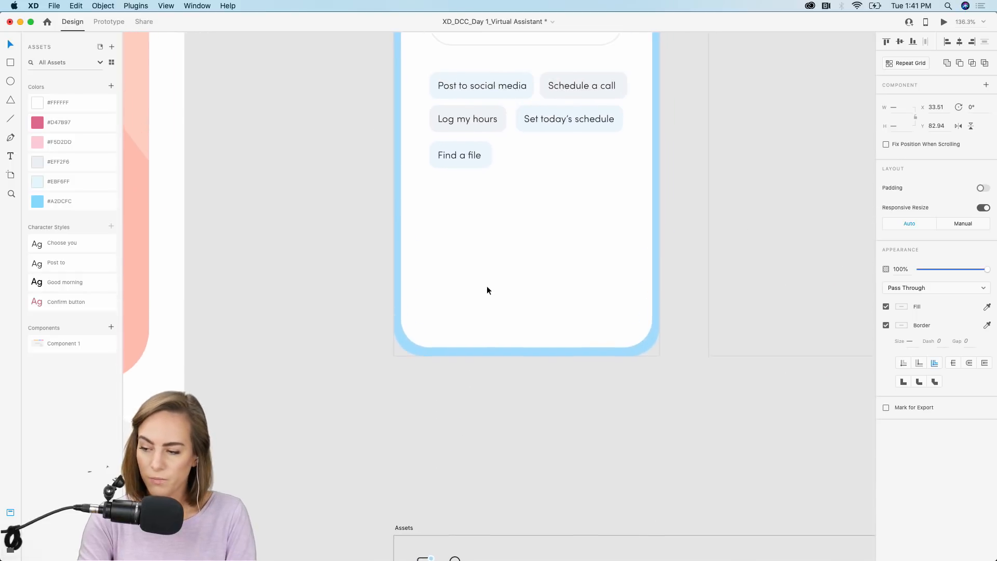
scroll(487, 285, "up", 3)
scroll(500, 263, "up", 5)
left_click(501, 263)
key("super+v")
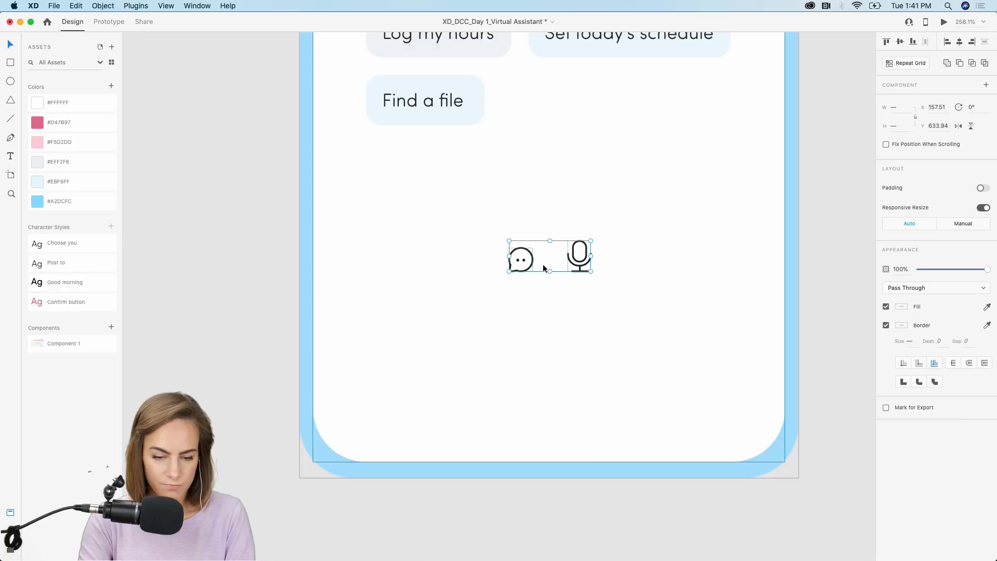
left_click_drag(534, 259, 504, 320)
key("Escape")
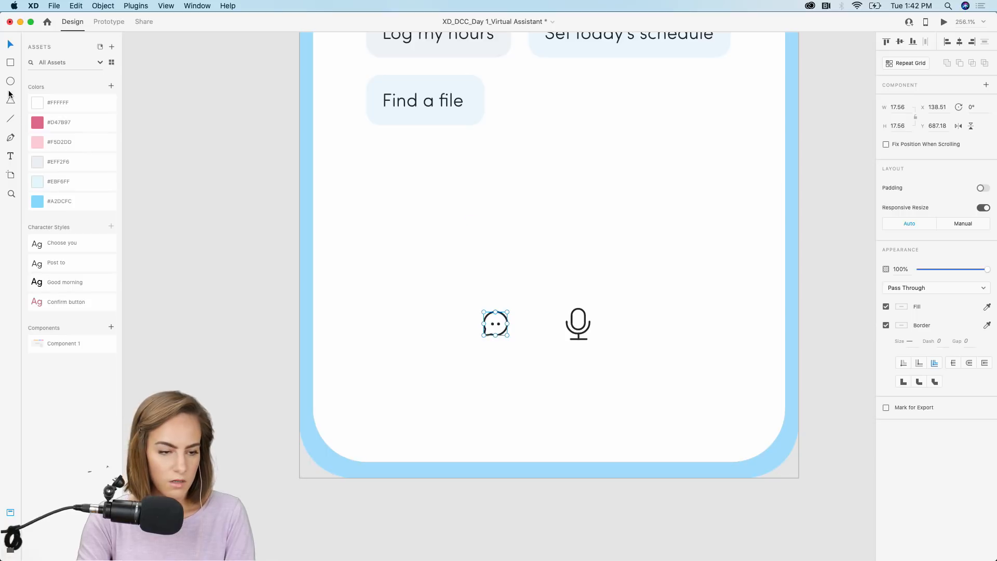
- Draw a borderless 53 by 53 circle at X 119, Y 671, filled with #EFF2F6, and send it behind the chat bubble icon
left_click_drag(459, 289, 545, 361)
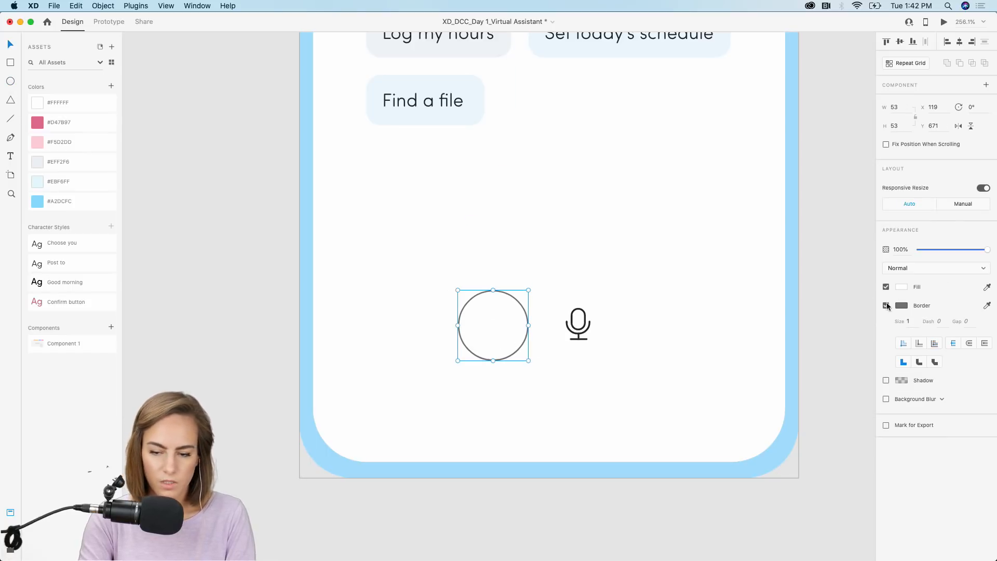
left_click(887, 306)
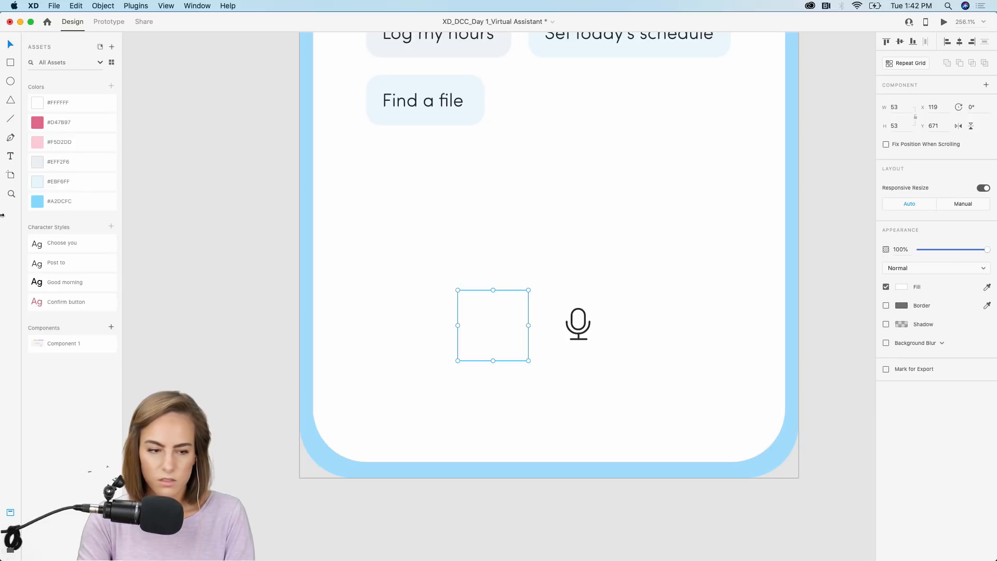
left_click(54, 162)
key("super+bracketleft")
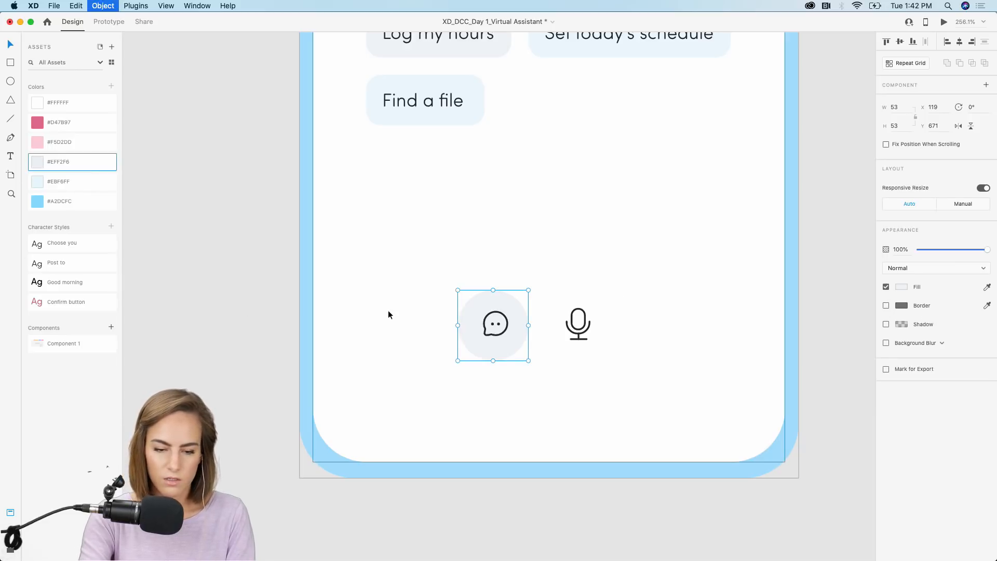
- Duplicate the grey circle to X 188, Y 671, fill the copy with the pink #F5D2DD and send it behind the microphone icon
key("super+d")
left_click_drag(488, 297, 581, 306)
left_click(71, 146)
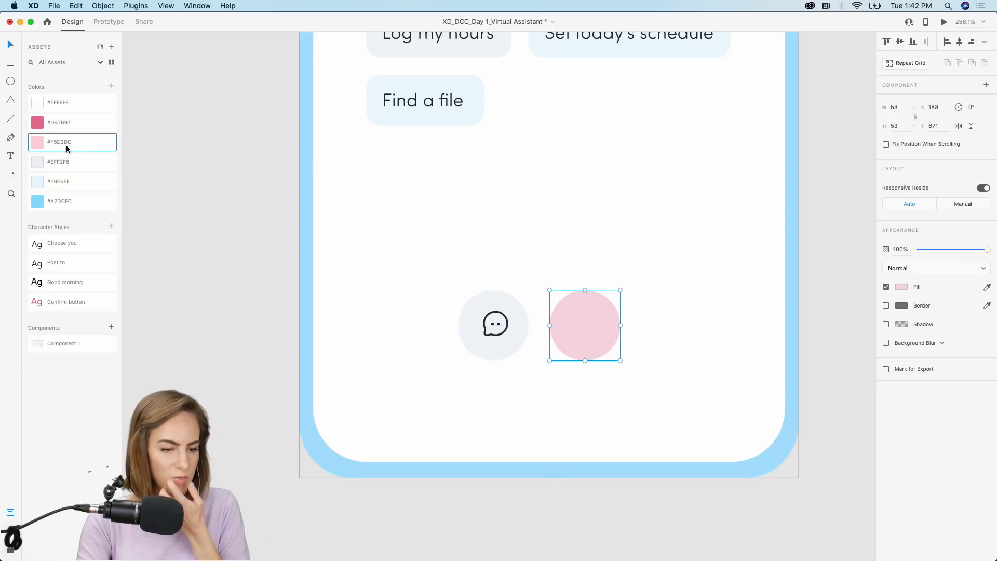
key("super+bracketleft")
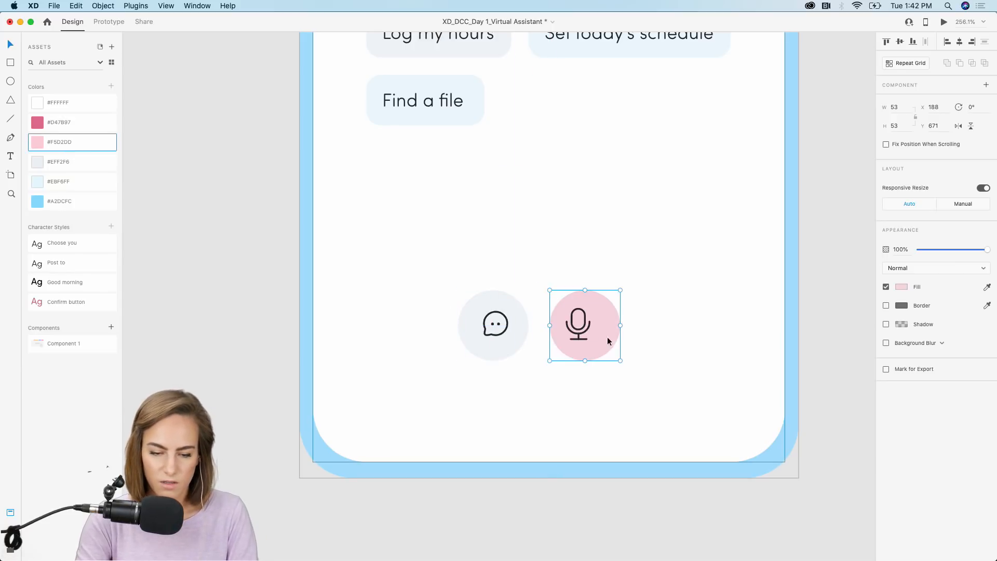
- Centre the microphone icon on the pink circle at X 205.71, Y 684.94
double_click(591, 331)
key("super+1")
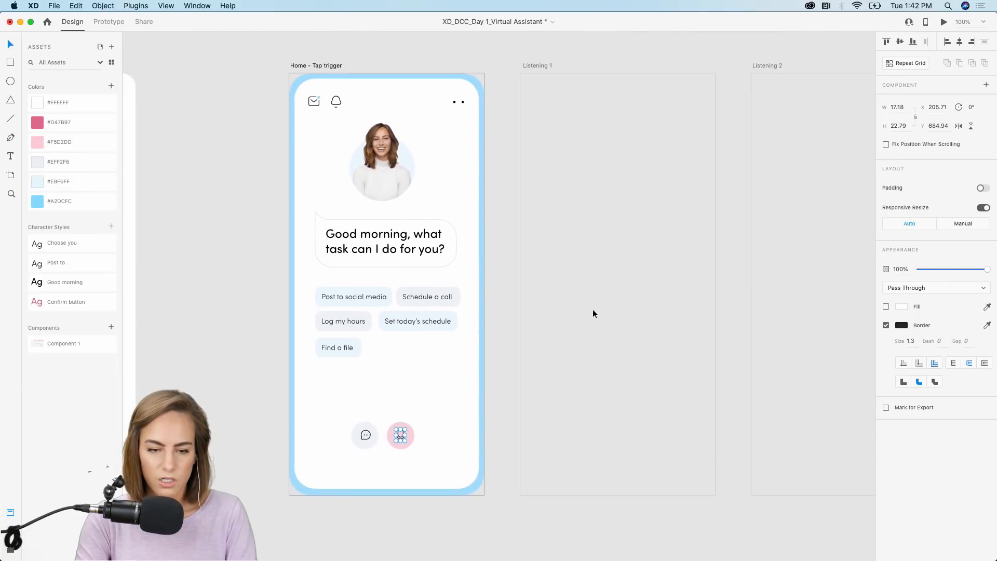
left_click(504, 86)
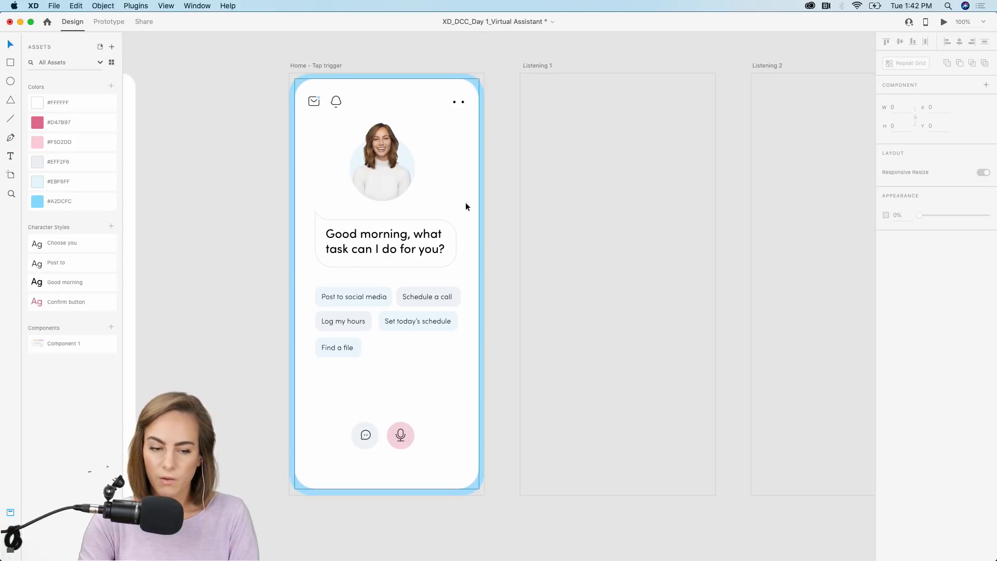
- Copy the blue-bordered white phone frame and the two menu dots from the home screen to the Listening 1 artboard
left_click_drag(494, 95, 444, 113)
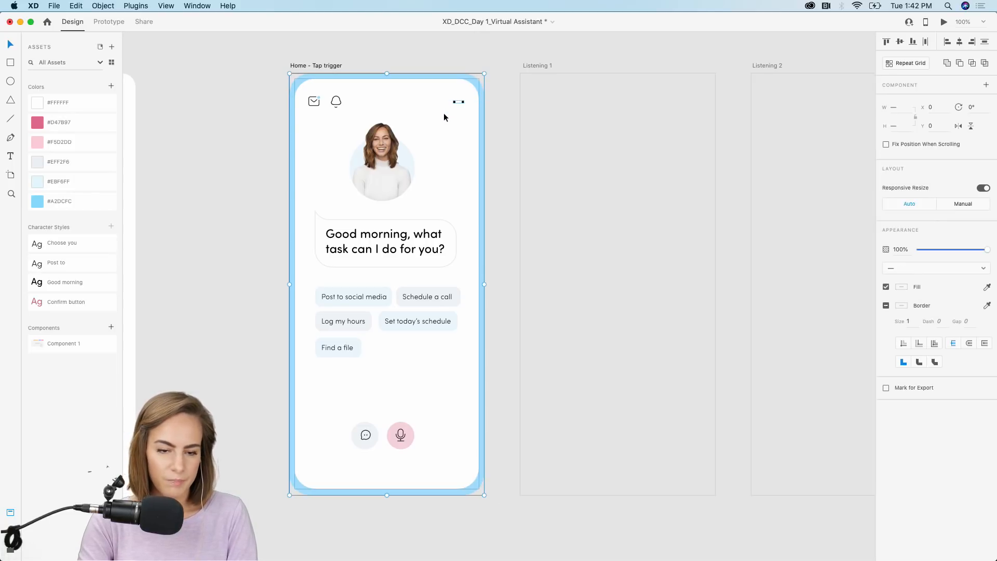
key("super+c")
left_click(588, 158)
scroll(588, 158, "right", 5)
key("super+v")
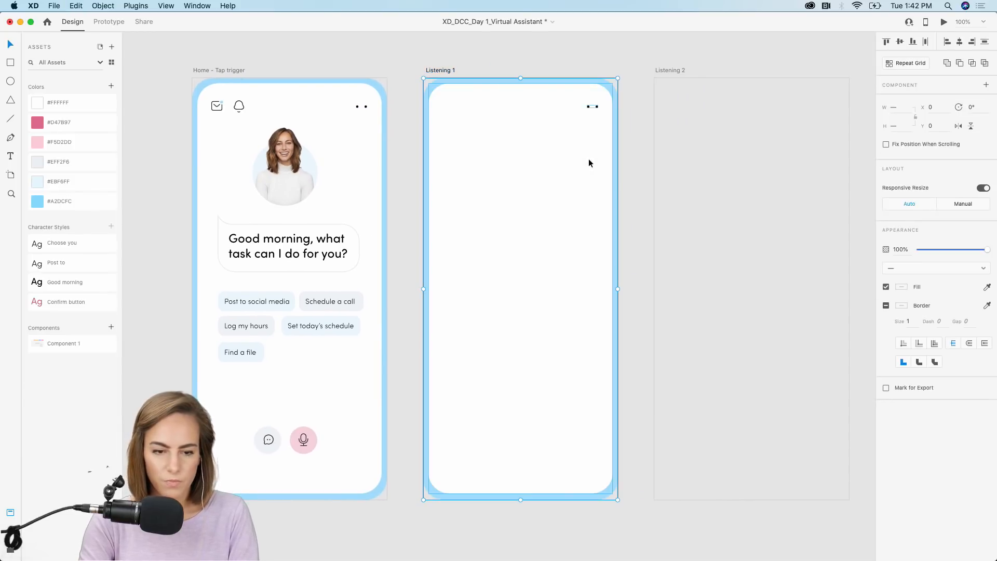
left_click(611, 42)
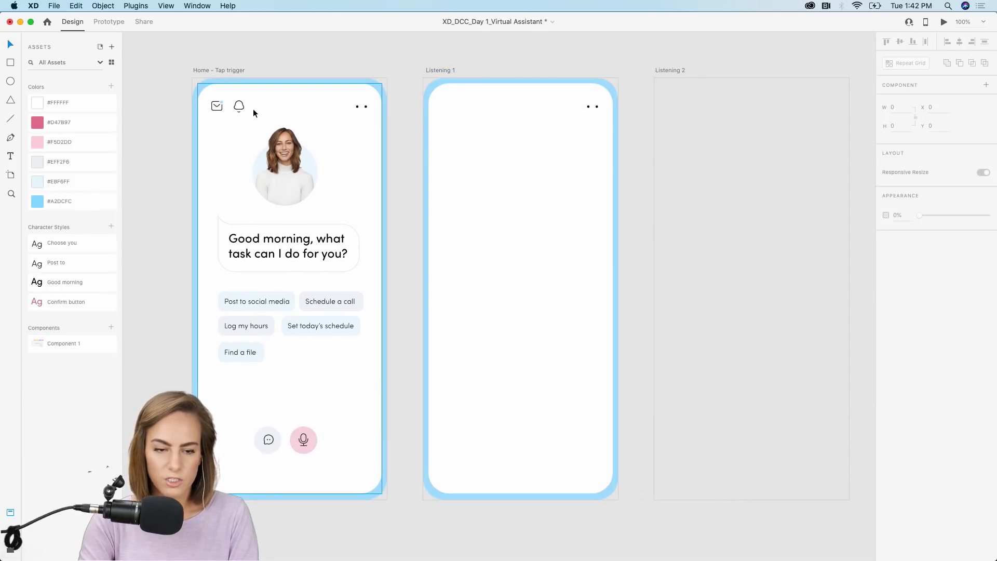
- Copy the back arrow from the asset area to Listening 1 and place it level with the menu dots at X 52.35, Y 50.95
scroll(254, 108, "down", 8)
scroll(360, 203, "up", 3)
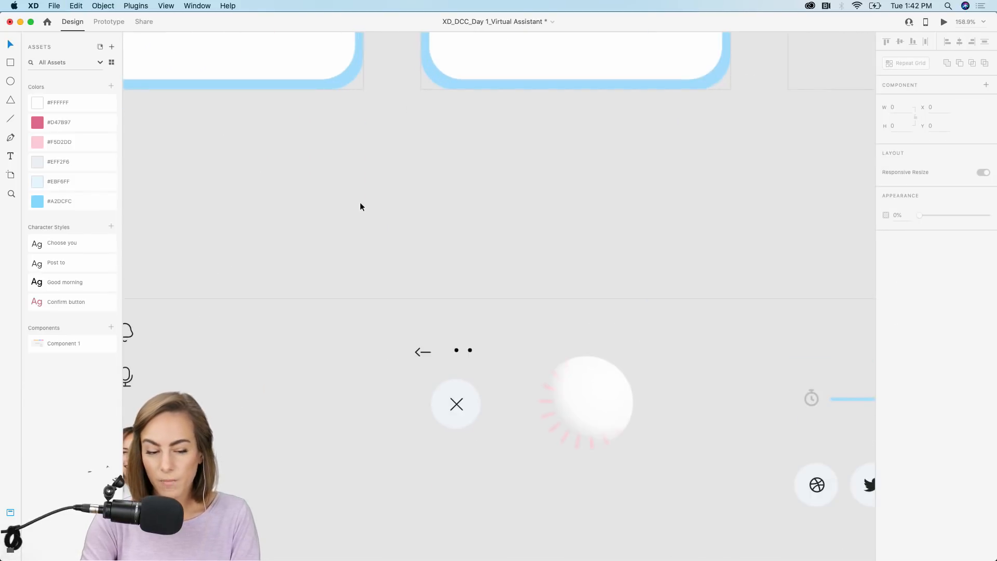
left_click(424, 353)
scroll(426, 352, "up", 15)
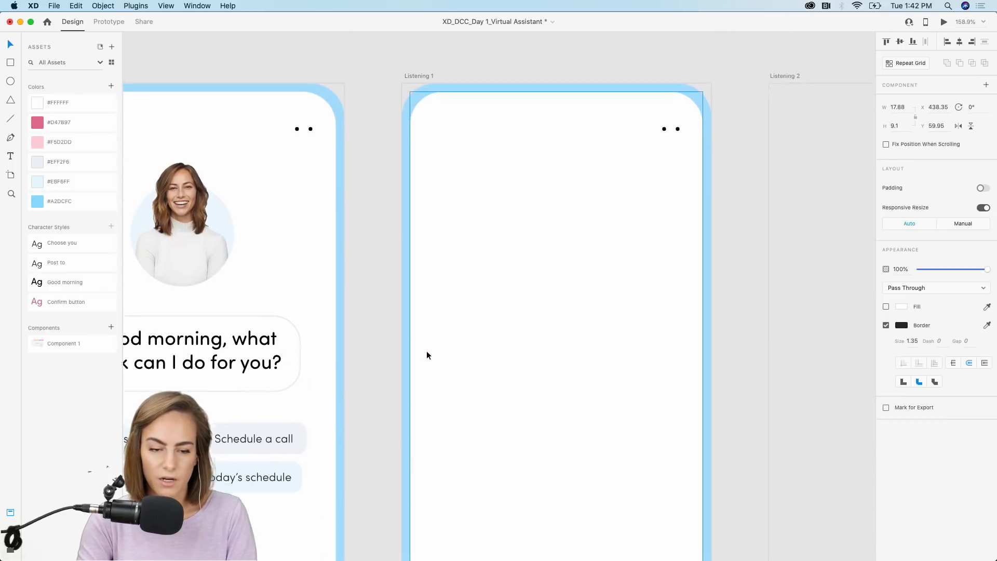
scroll(427, 353, "up", 1)
key("super+v")
left_click(567, 73)
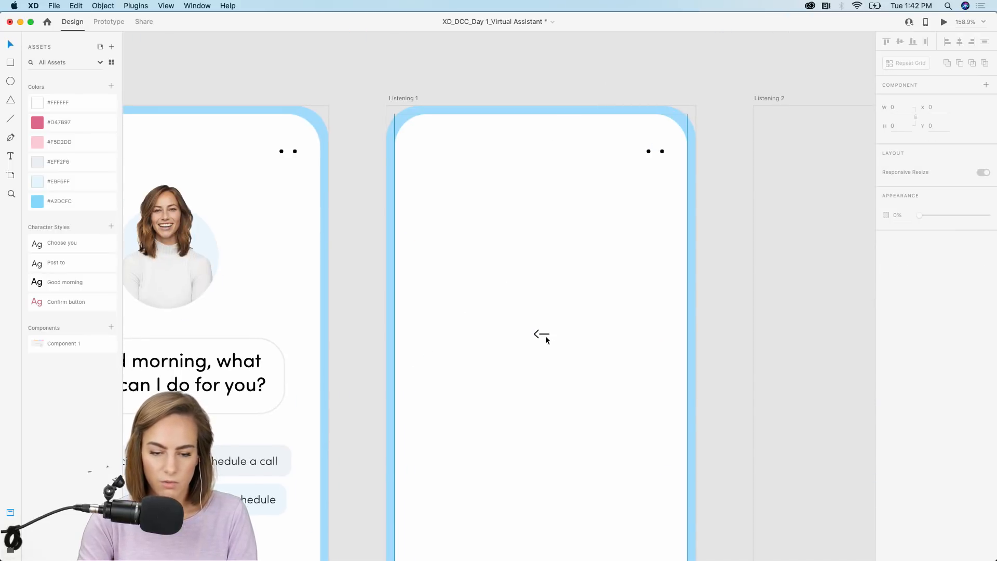
left_click_drag(545, 336, 469, 153)
left_click(657, 87)
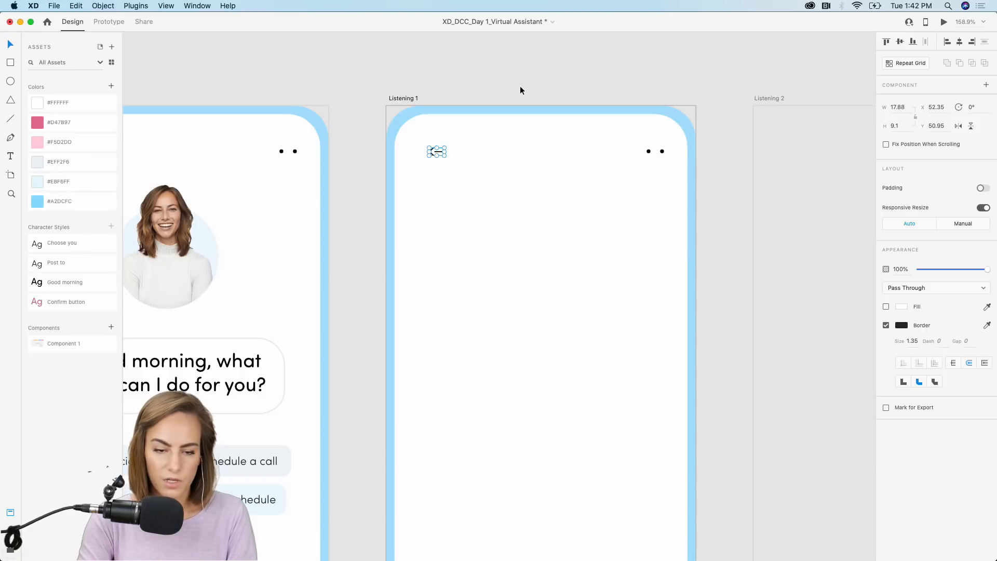
left_click(519, 87)
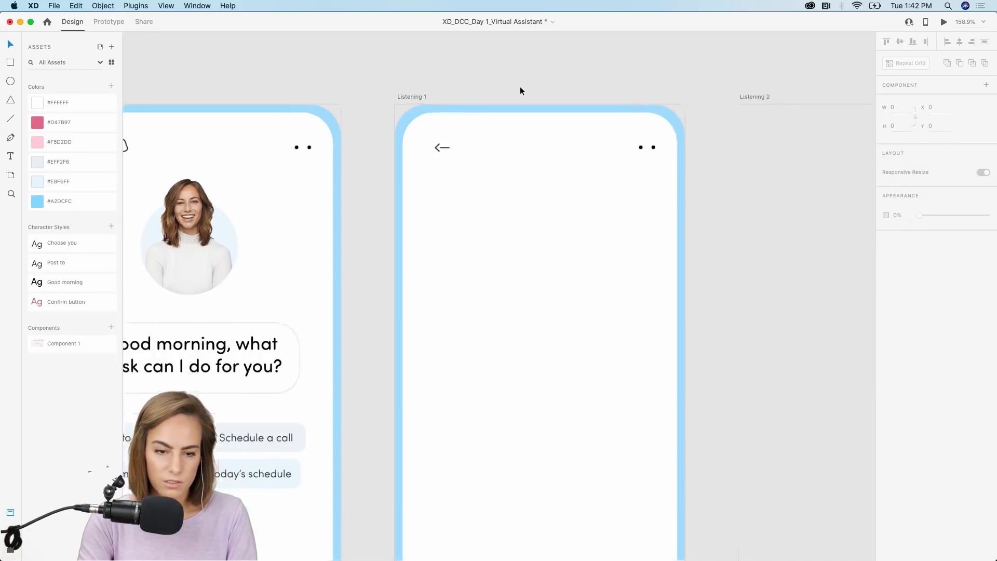
- Copy the home screen's greeting text to Listening 1 and move it up to X 70, Y 152
scroll(519, 87, "down", 5)
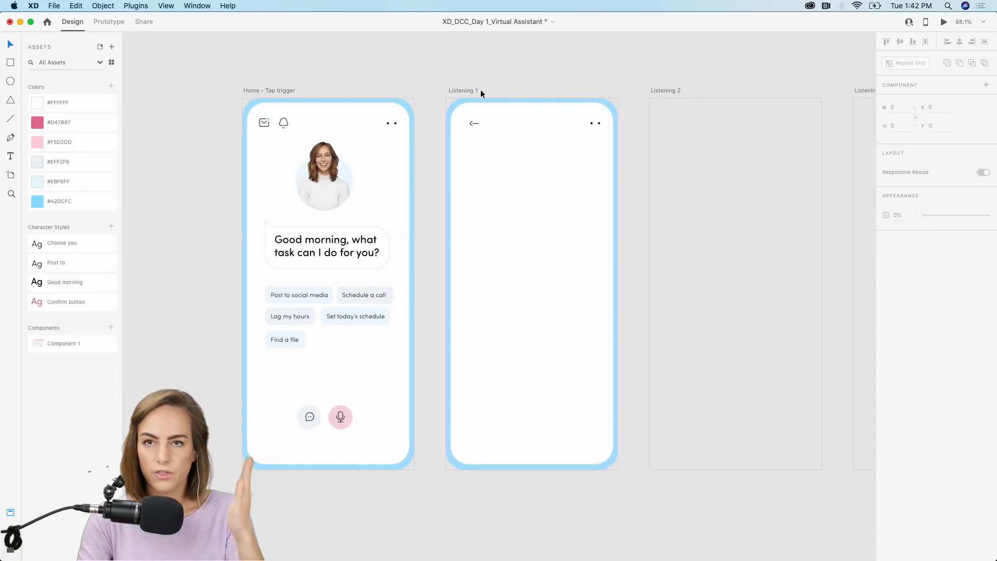
left_click(317, 258)
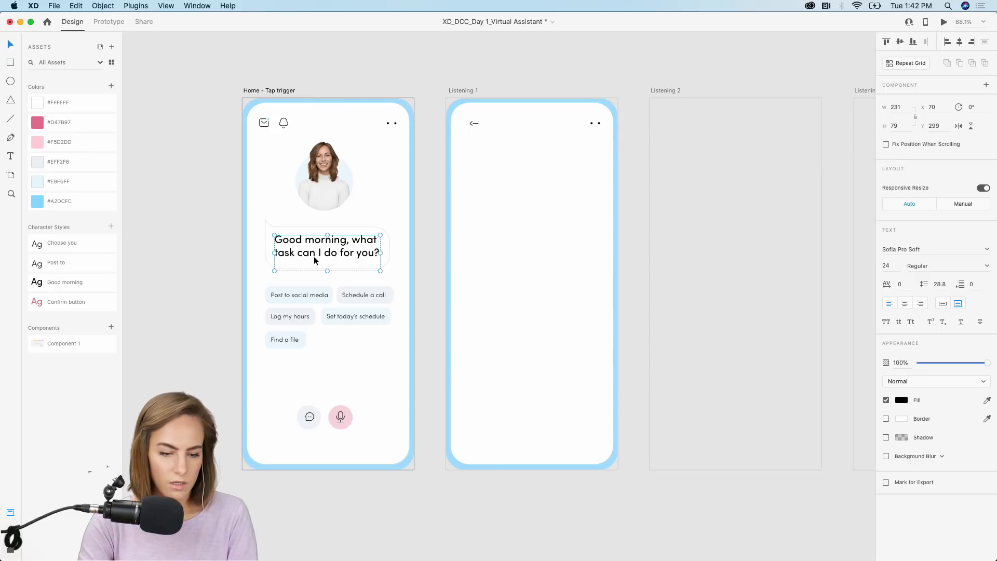
left_click(527, 249)
key("super+v")
scroll(528, 252, "up", 4)
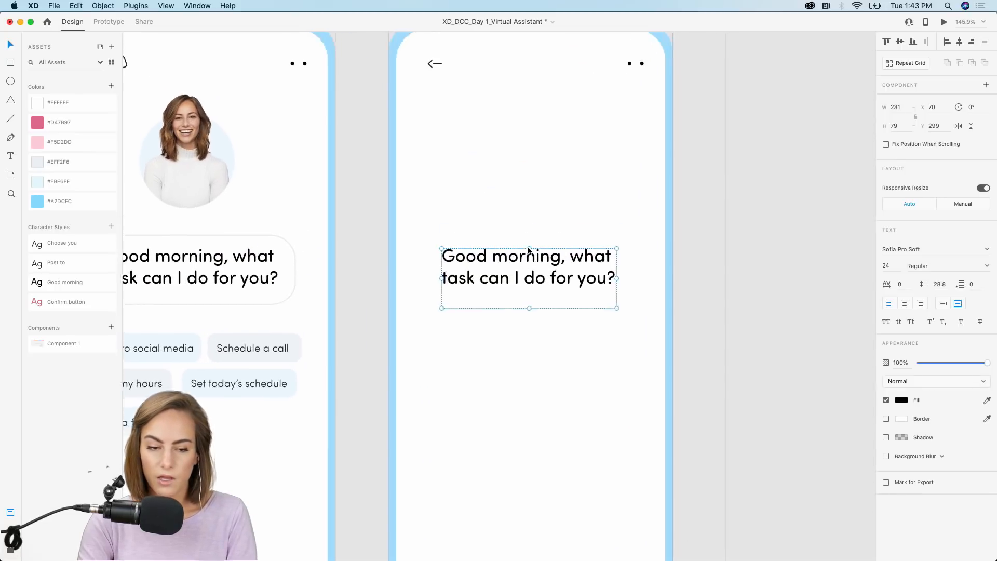
left_click_drag(513, 292, 512, 180)
- Replace the copied greeting text with "Listening..." and centre-align it
double_click(512, 177)
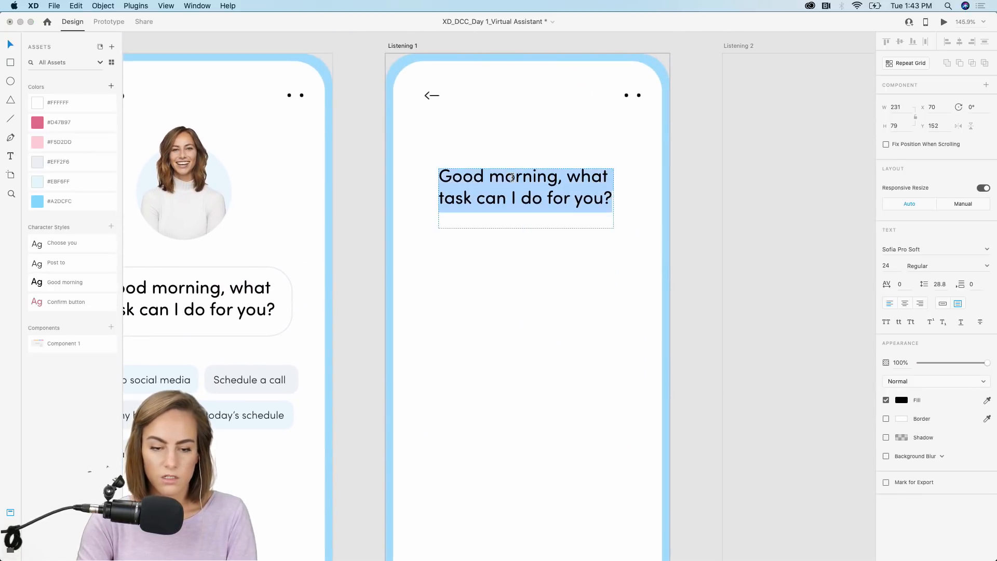
type("Listening...")
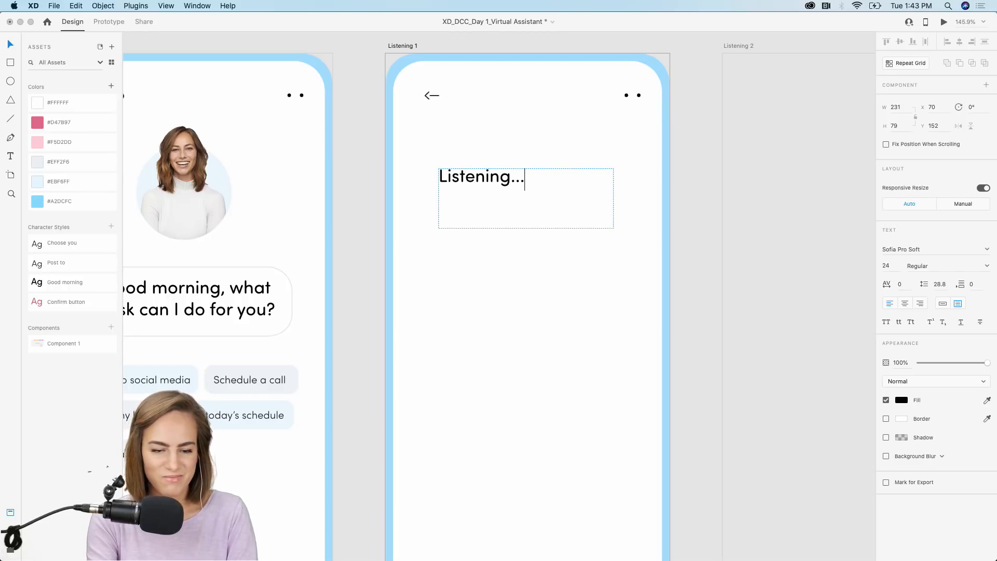
key("Escape")
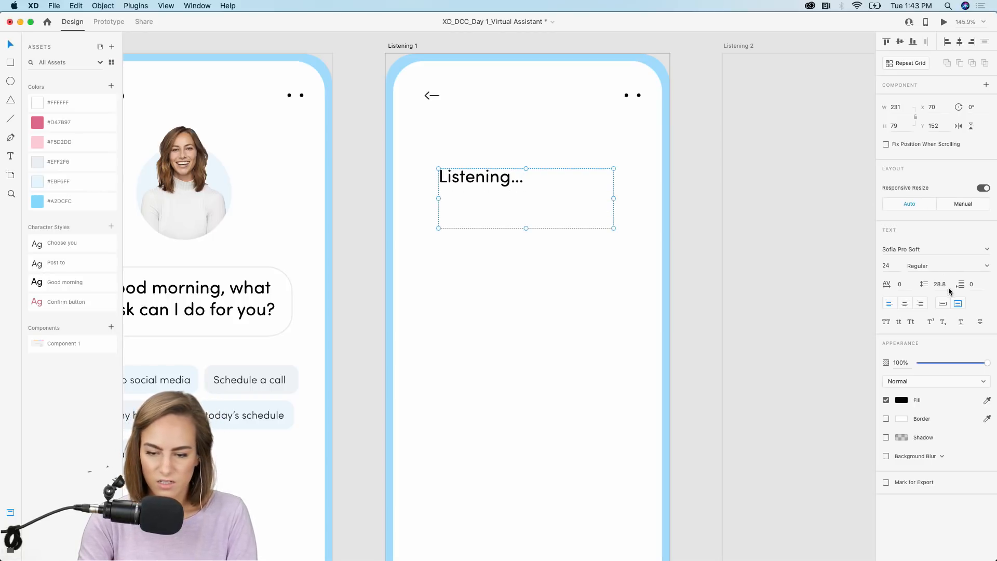
left_click(906, 304)
left_click(696, 217)
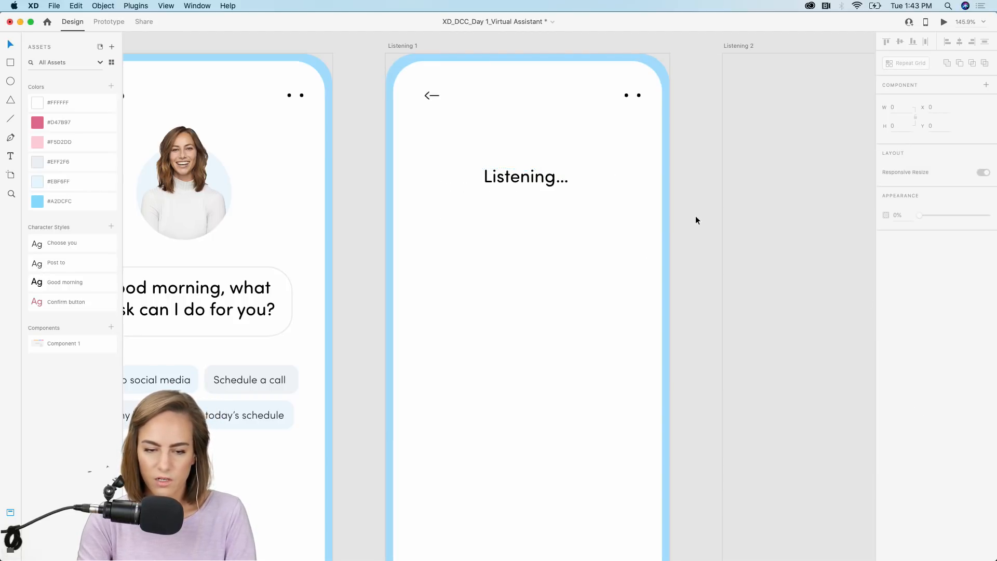
- Copy the pink radial dash graphic from the asset area to Listening 1 and place it below the heading at X 124.82, Y 330.52
scroll(696, 217, "down", 2)
scroll(696, 216, "down", 5)
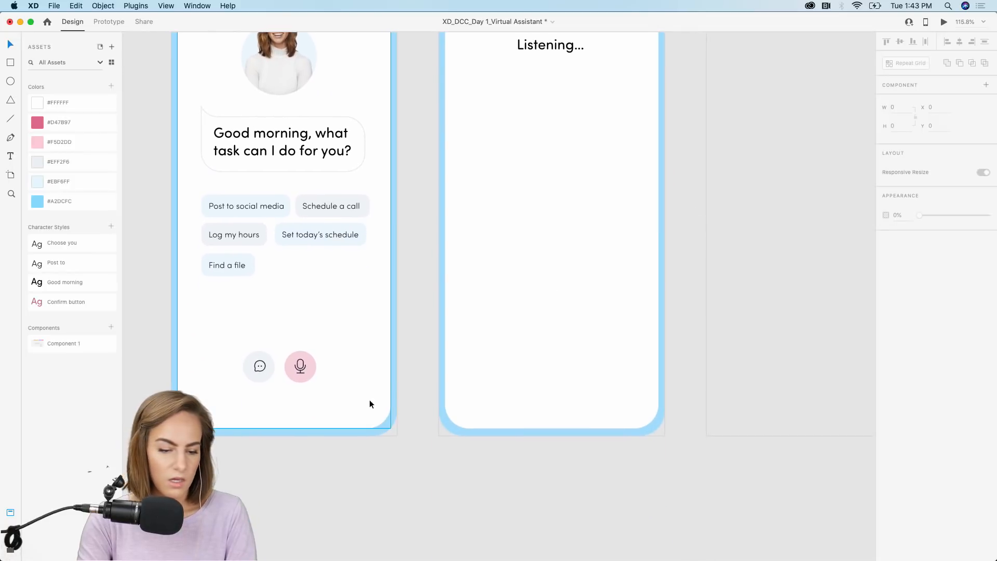
scroll(369, 400, "down", 10)
scroll(369, 401, "down", 1)
scroll(370, 400, "up", 5)
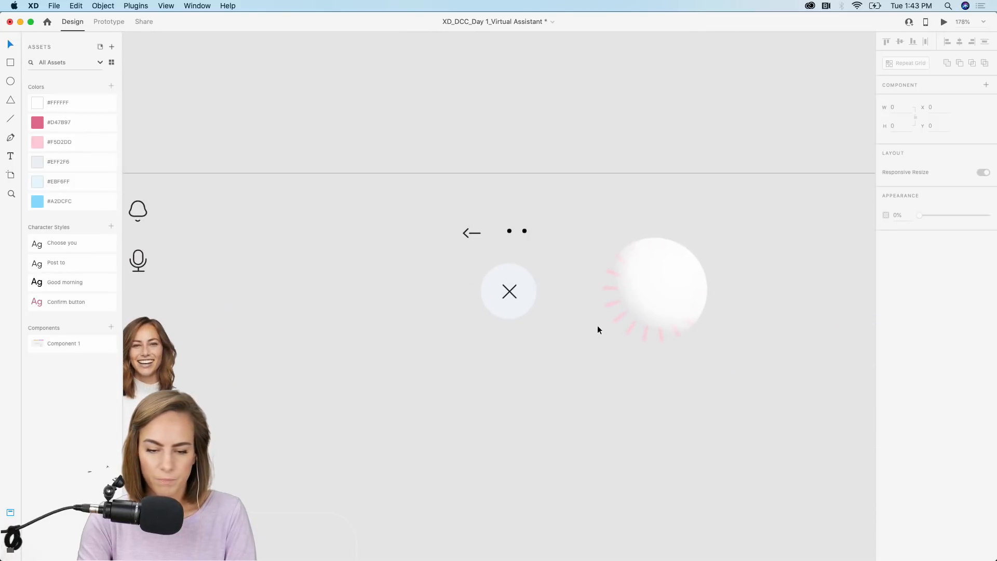
left_click(635, 311)
scroll(635, 311, "down", 5)
scroll(635, 310, "up", 5)
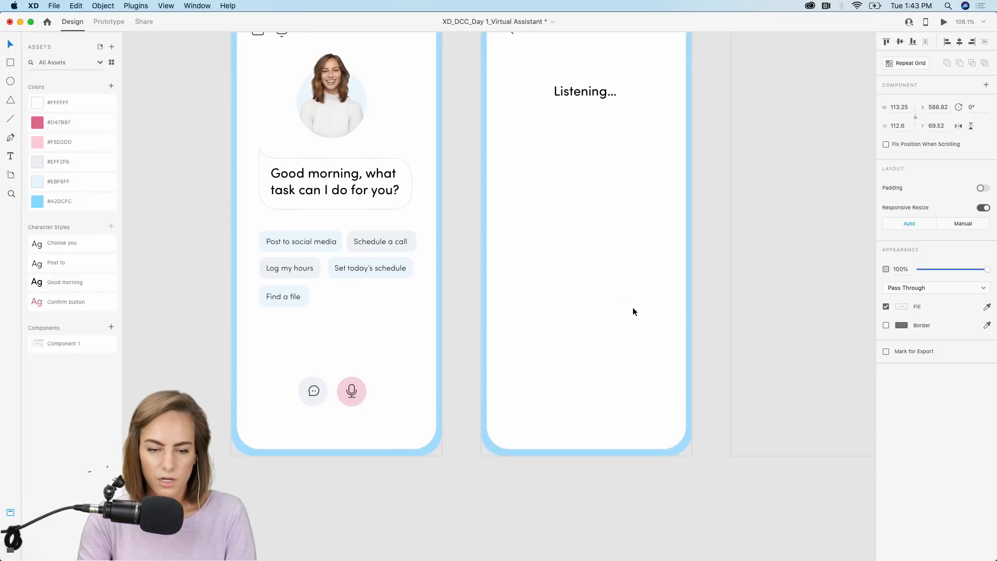
scroll(599, 239, "up", 4)
key("super+v")
left_click_drag(601, 246, 570, 187)
scroll(569, 186, "down", 5)
scroll(570, 186, "up", 2)
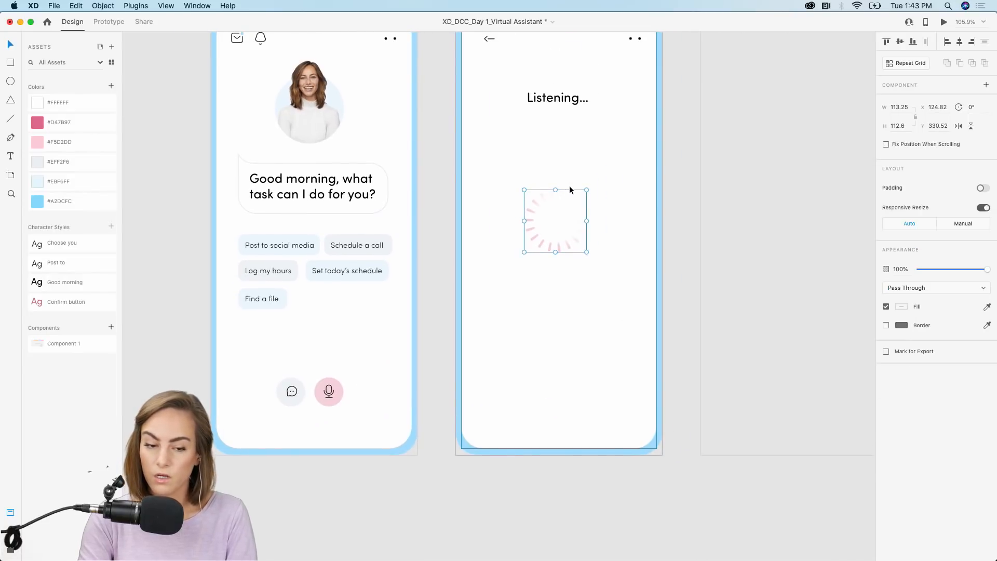
scroll(569, 185, "up", 5)
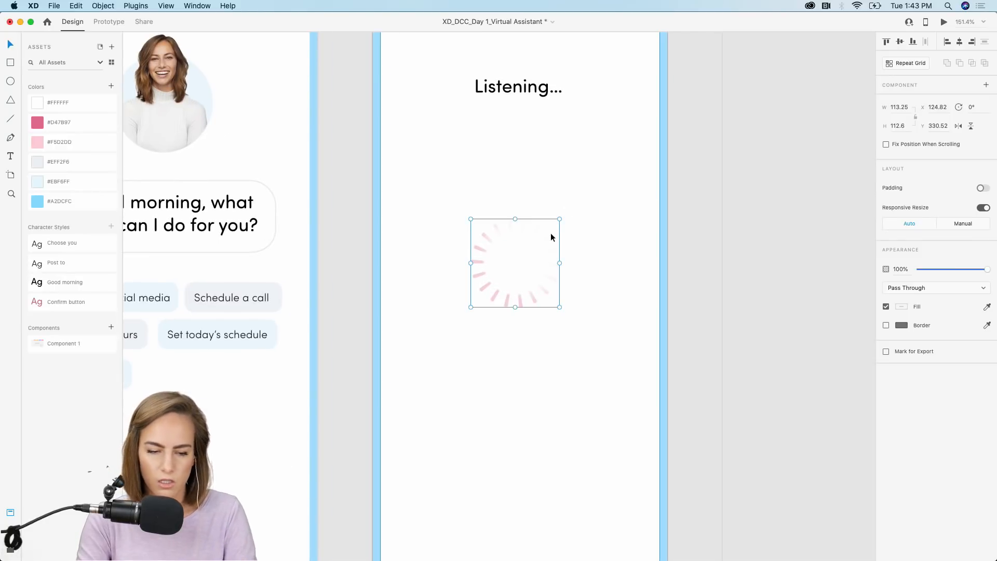
- Copy the home screen's microphone icon into the middle of the radial graphic on Listening 1, at X 172.71, Y 376.94
scroll(552, 238, "down", 3)
scroll(553, 238, "up", 3)
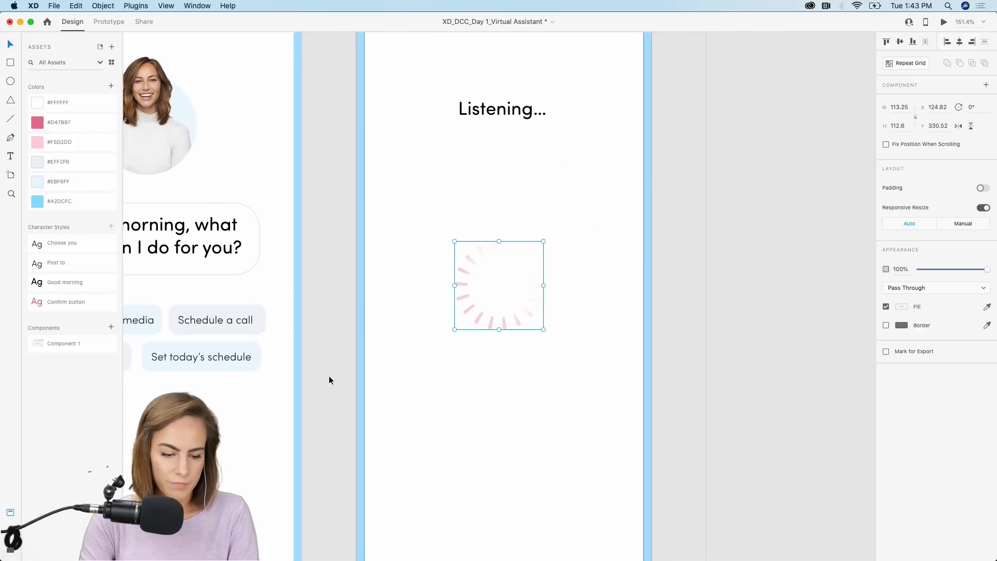
scroll(329, 379, "down", 3)
scroll(330, 379, "left", 2)
scroll(285, 408, "up", 5)
left_click(265, 401)
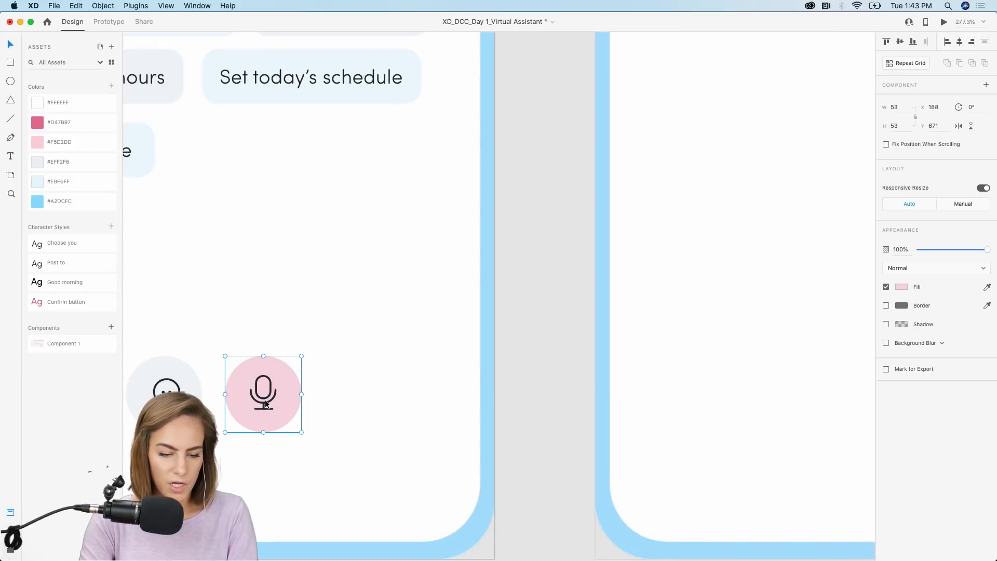
double_click(266, 396)
scroll(266, 394, "right", 10)
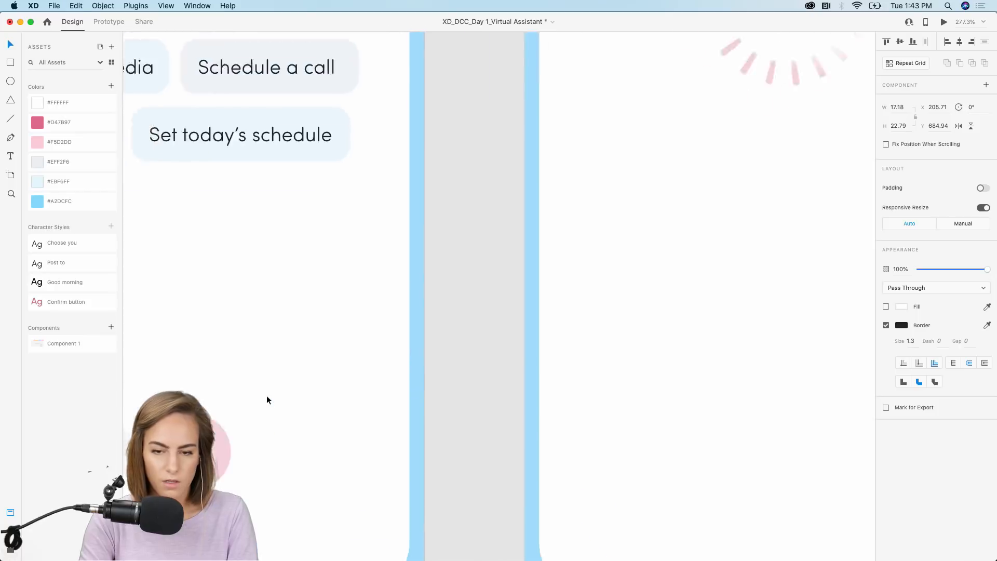
scroll(489, 218, "up", 3)
key("super+v")
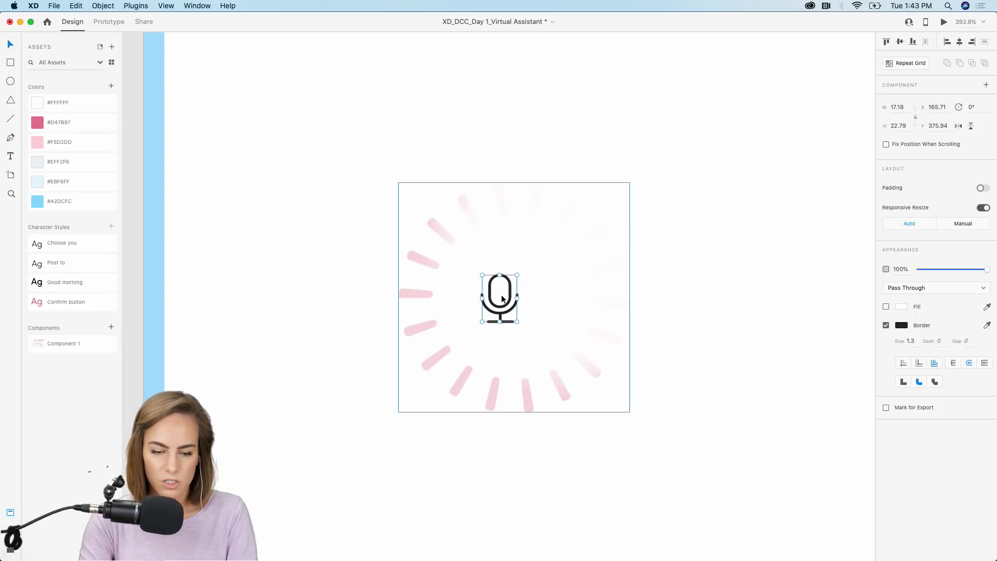
left_click_drag(528, 287, 526, 285)
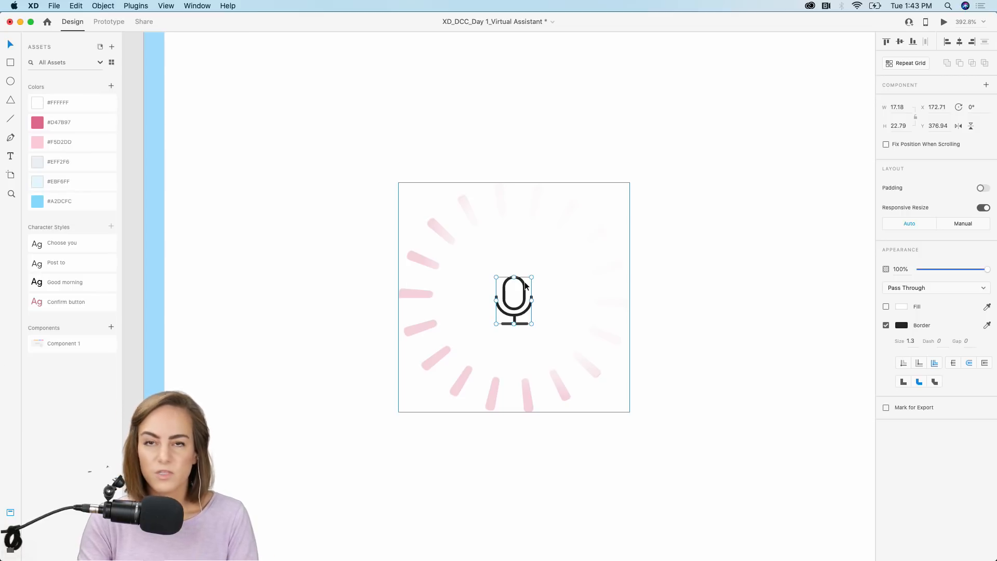
- Try moving the radial dash graphic down to Y 340.52 around the microphone icon, and undo the move
scroll(524, 285, "down", 5)
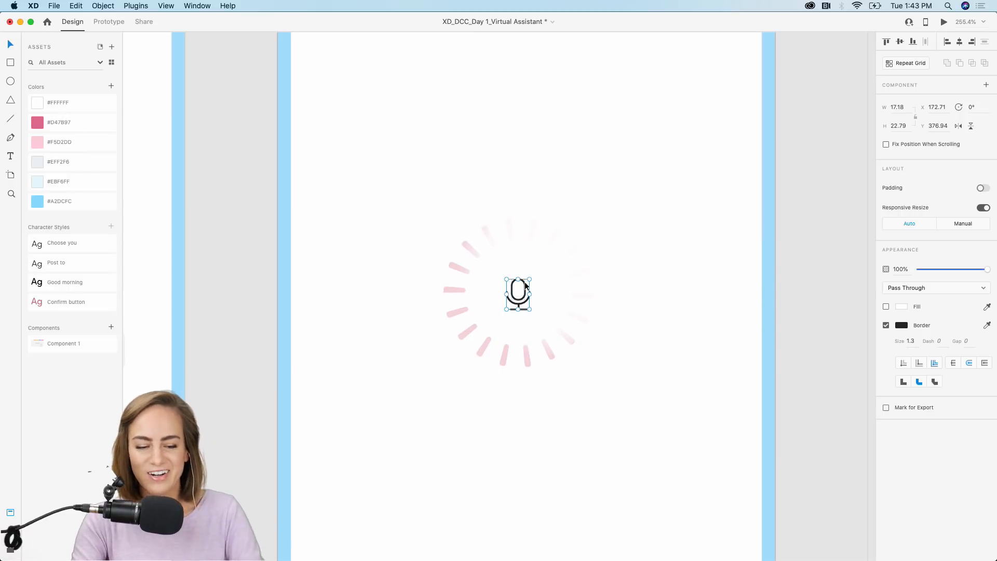
left_click(552, 260)
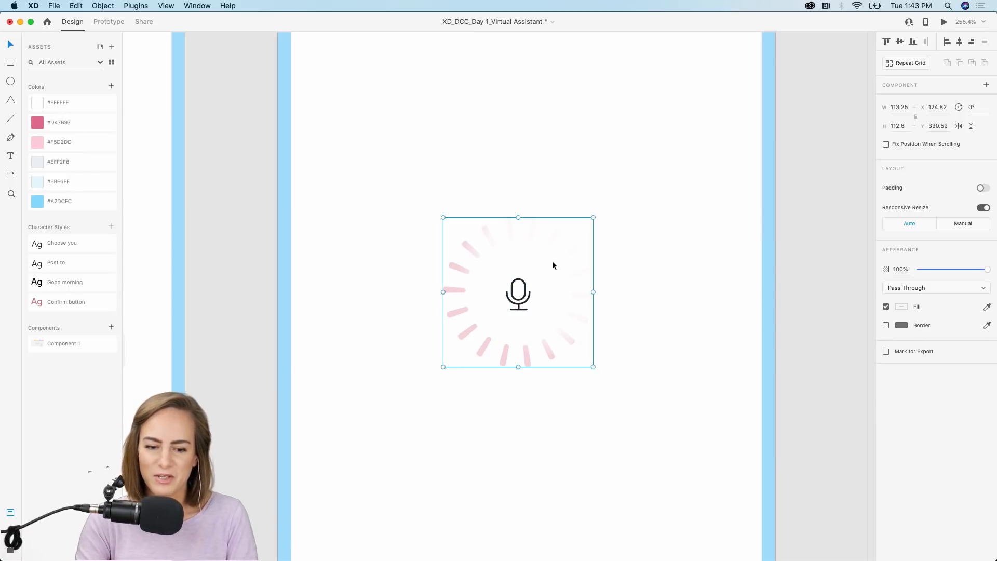
scroll(553, 261, "down", 3)
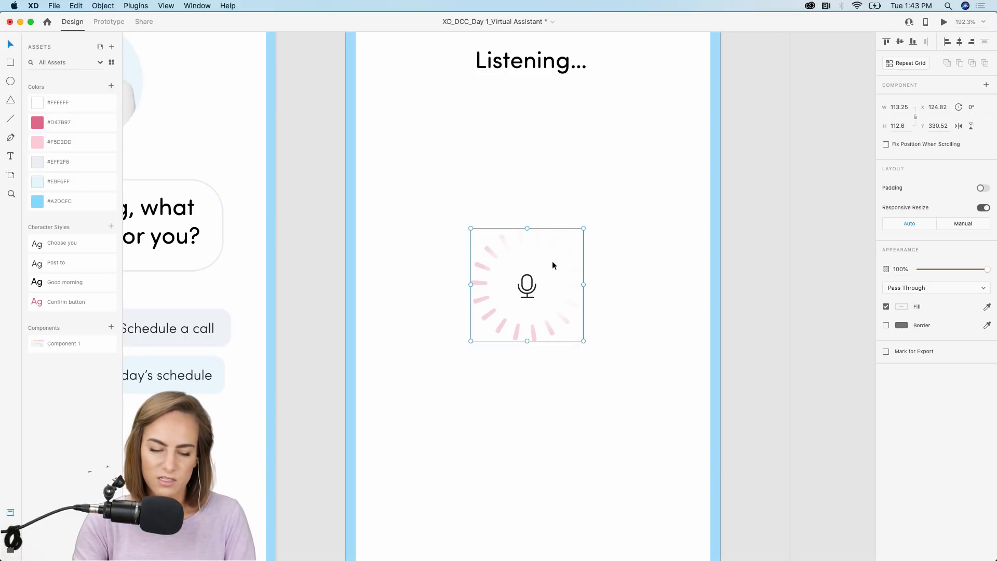
double_click(553, 260)
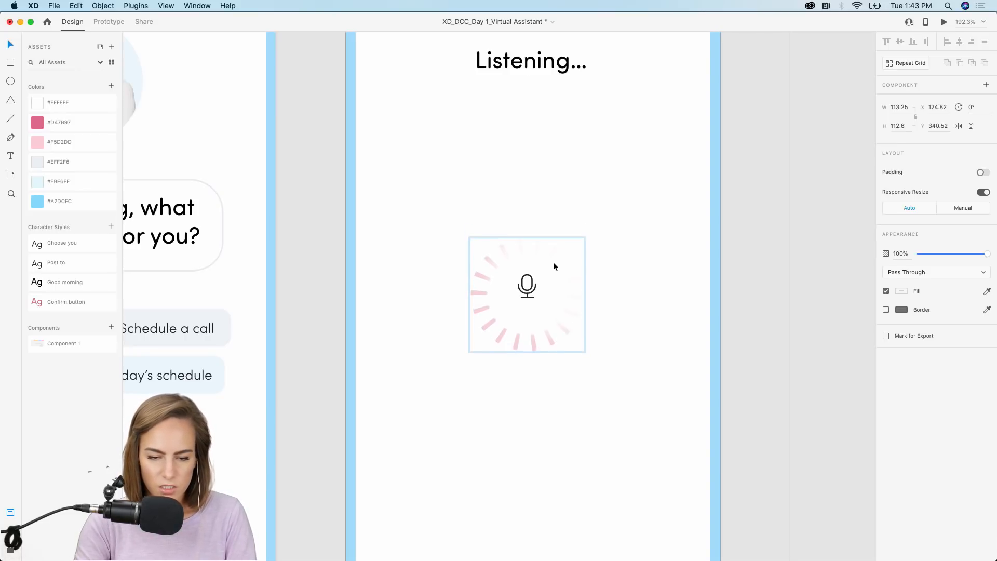
mouse_move(550, 249)
left_mouse_down()
mouse_move(550, 263)
mouse_move(578, 283)
mouse_move(553, 252)
mouse_move(590, 272)
mouse_move(542, 278)
mouse_move(549, 259)
left_mouse_up()
key("super+z")
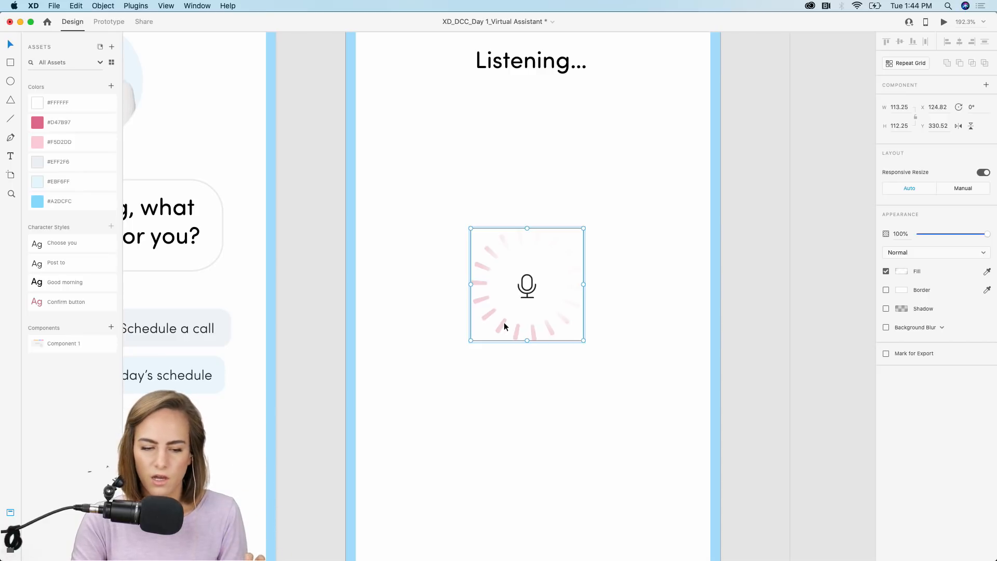
scroll(504, 326, "down", 2)
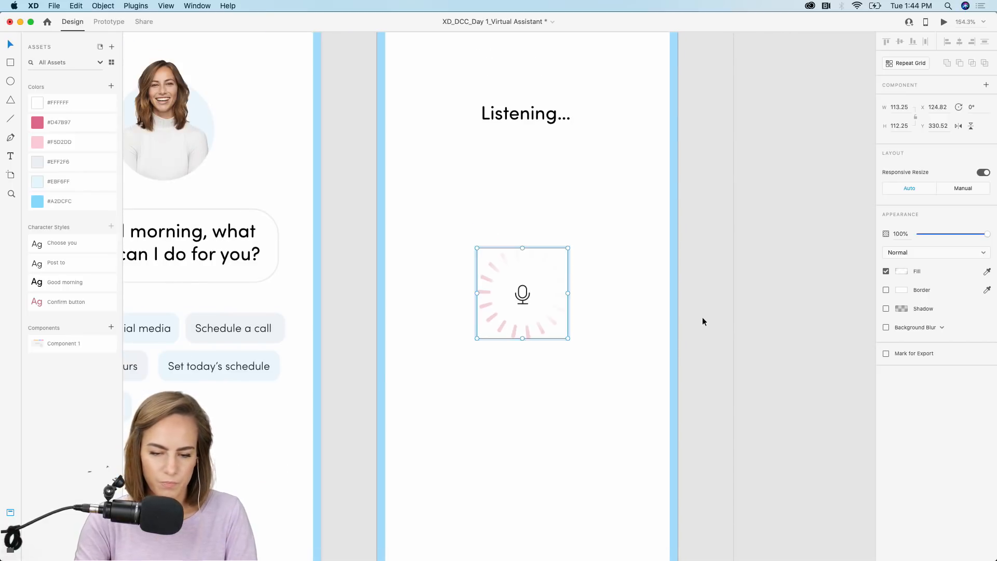
left_click(701, 320)
- Copy the round grey close button from the asset area to the lower part of Listening 1, at X 160.05, Y 667.09
scroll(700, 319, "down", 3)
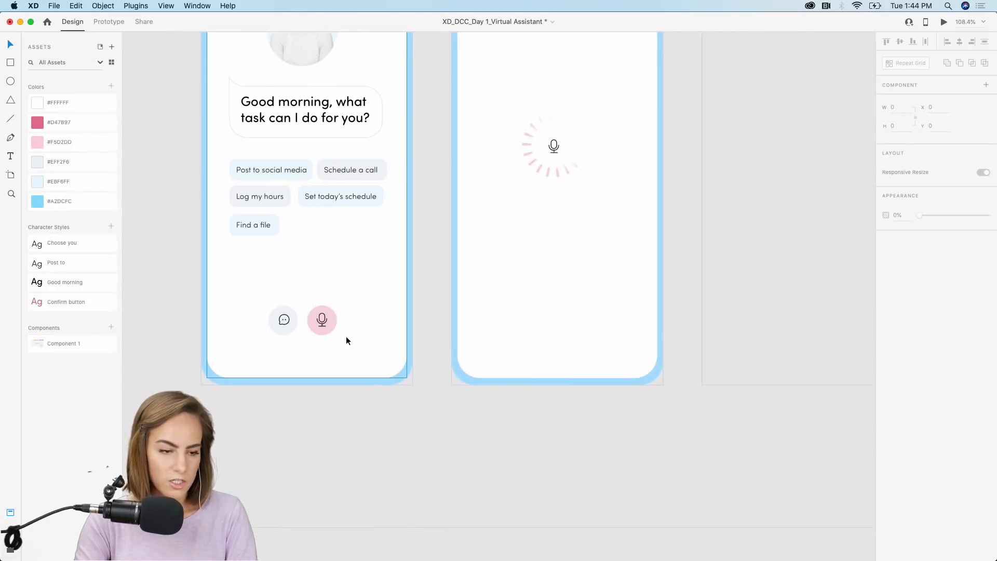
scroll(347, 341, "down", 6)
left_click(448, 378)
scroll(450, 379, "up", 7)
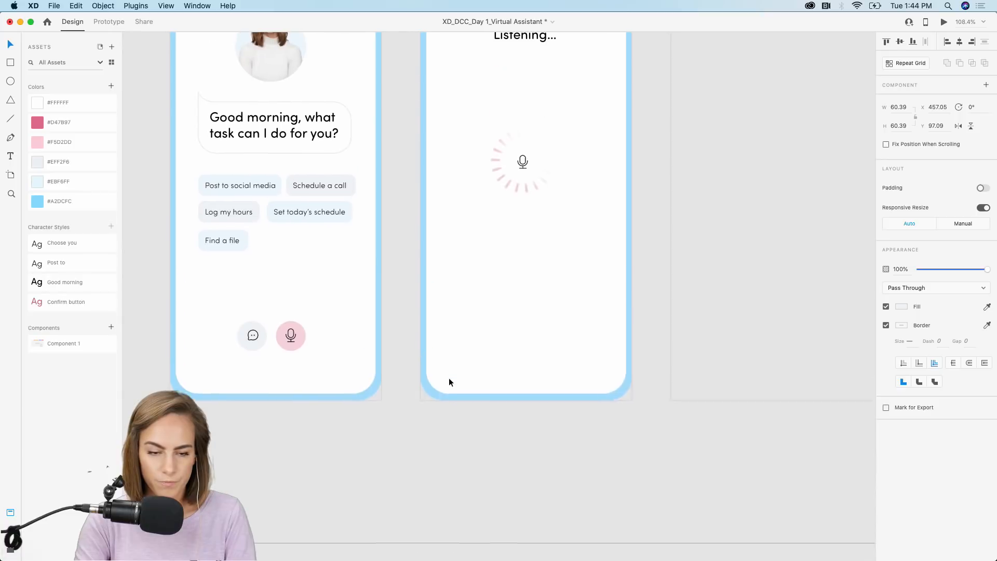
scroll(521, 341, "up", 5)
left_click(521, 340)
key("cmd+v")
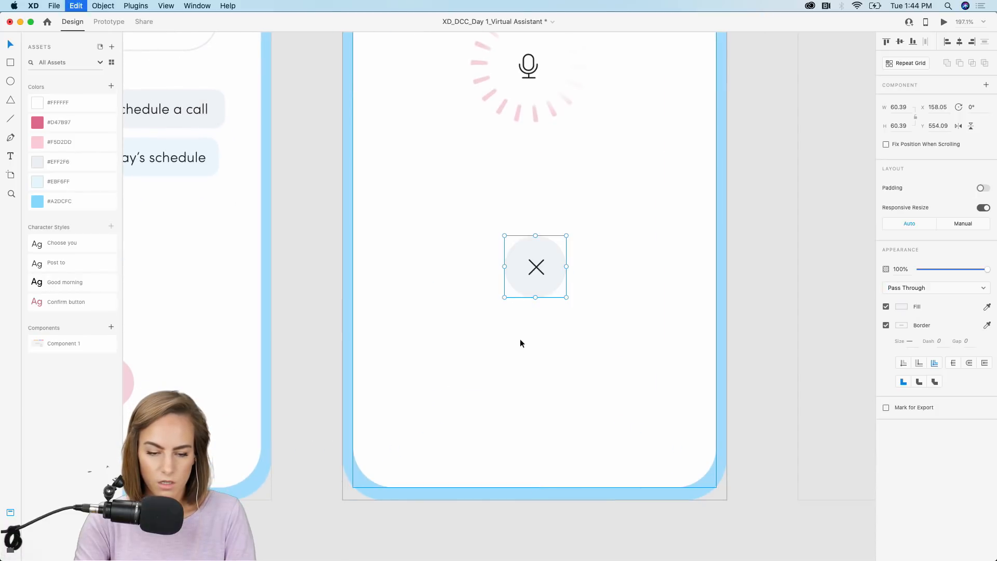
left_click_drag(543, 272, 545, 390)
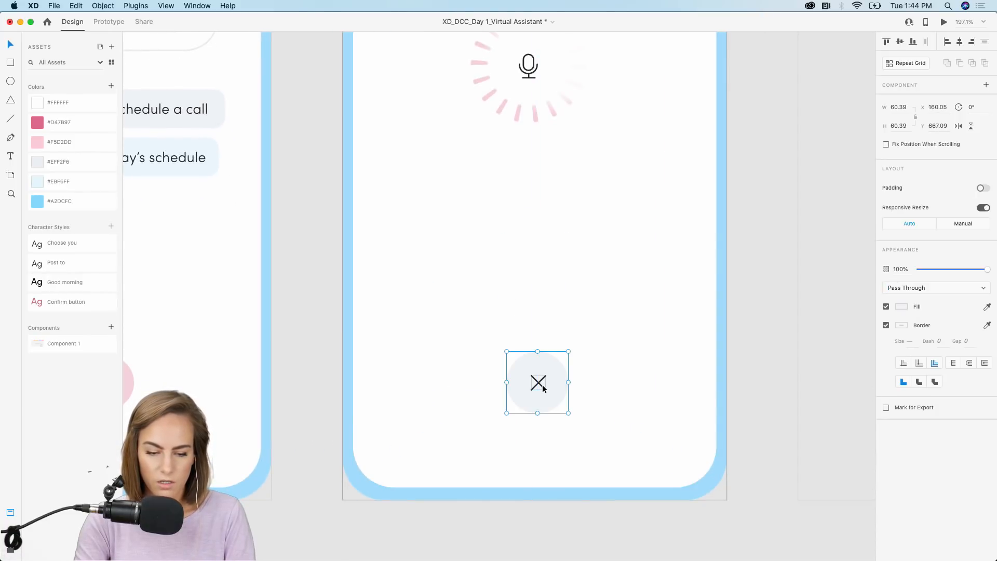
- Centre the grey close button horizontally on Listening 1 at X 157 and deselect it
scroll(543, 382, "down", 5)
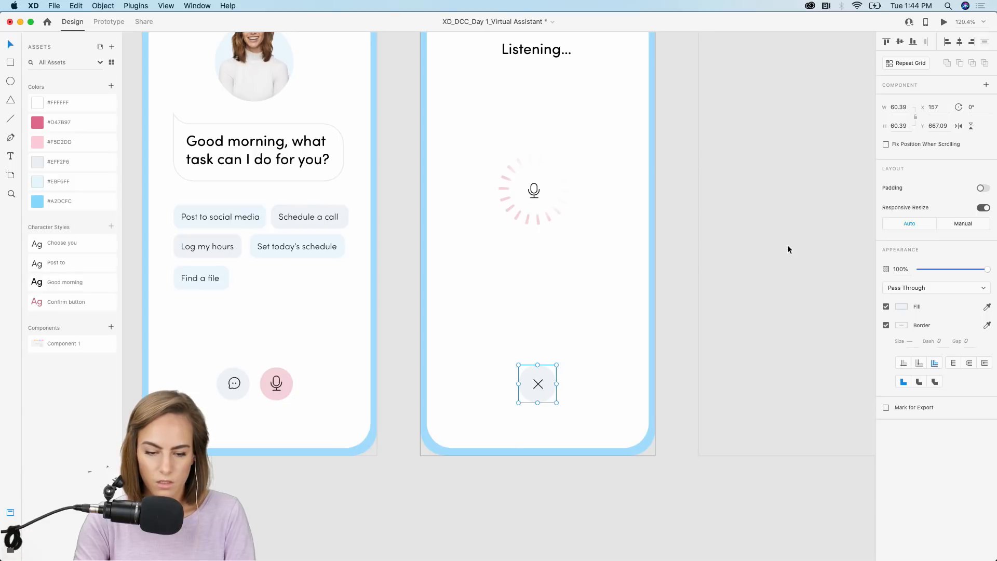
scroll(788, 245, "down", 3)
scroll(788, 244, "left", 2)
left_click(336, 447)
- Copy all the contents of the Listening 1 artboard into the empty Listening 2 artboard
scroll(336, 446, "up", 4)
scroll(336, 445, "right", 3)
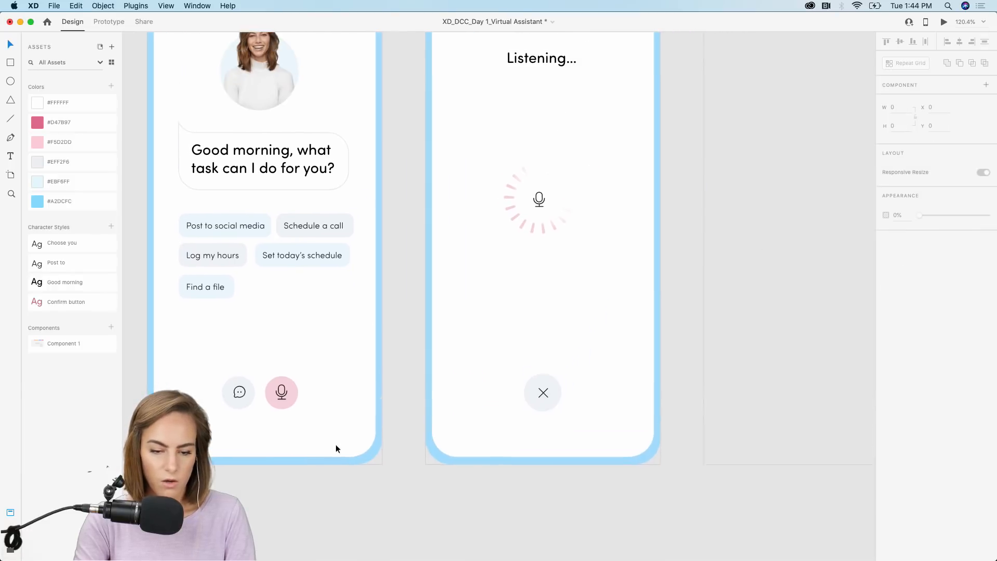
scroll(336, 445, "down", 3)
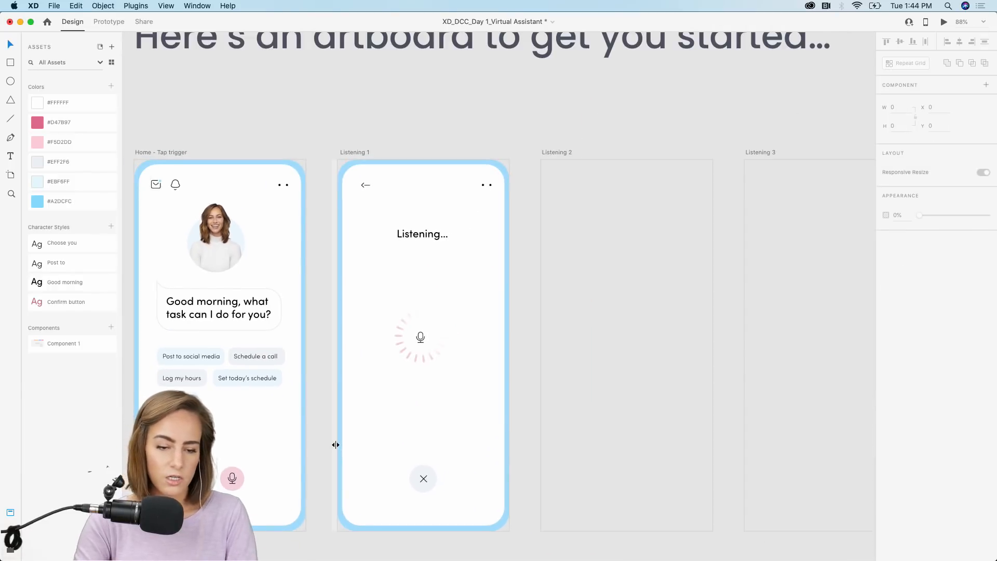
scroll(335, 445, "down", 3)
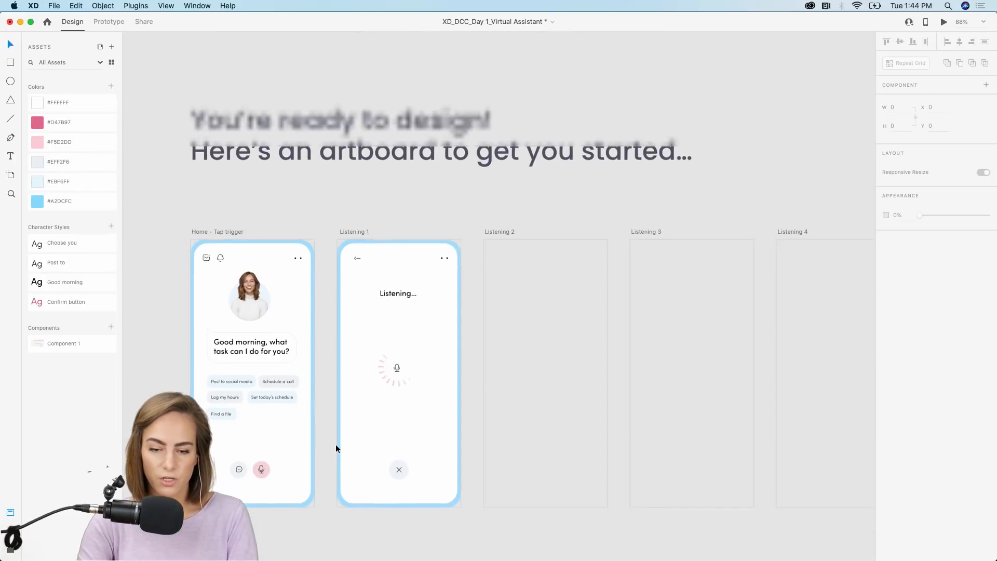
scroll(336, 444, "right", 3)
scroll(336, 445, "down", 2)
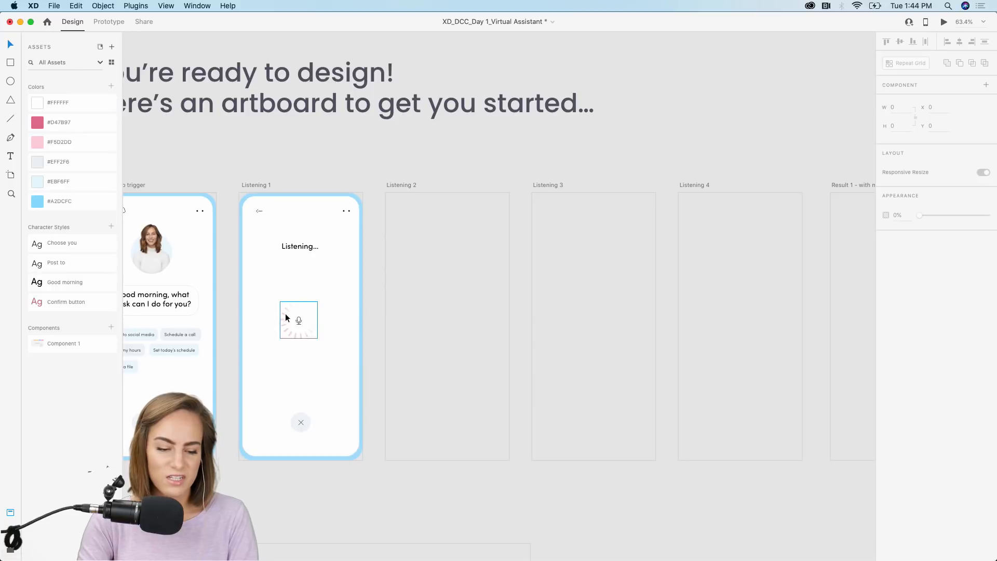
scroll(285, 317, "left", 3)
scroll(285, 316, "up", 5)
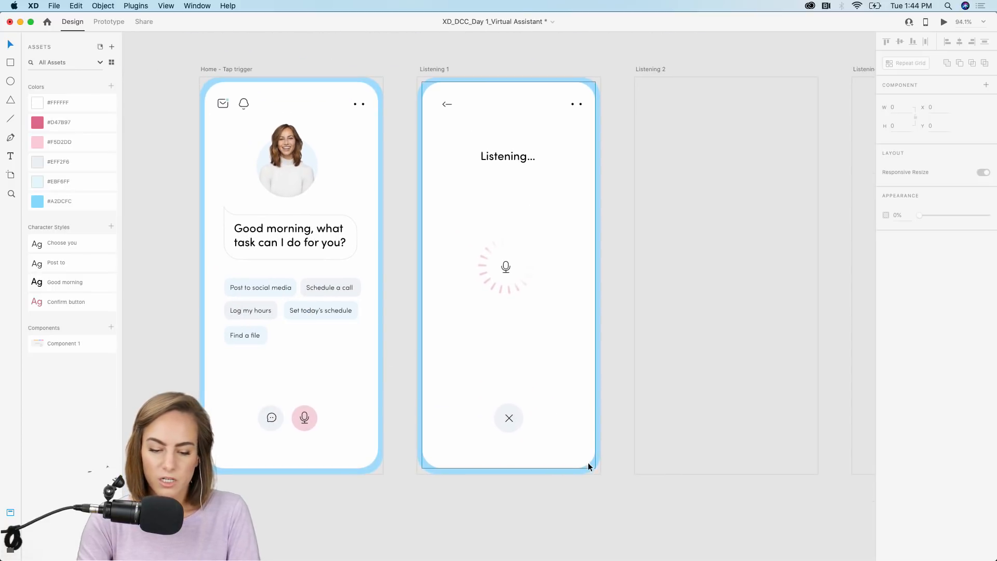
left_click_drag(606, 485, 425, 96)
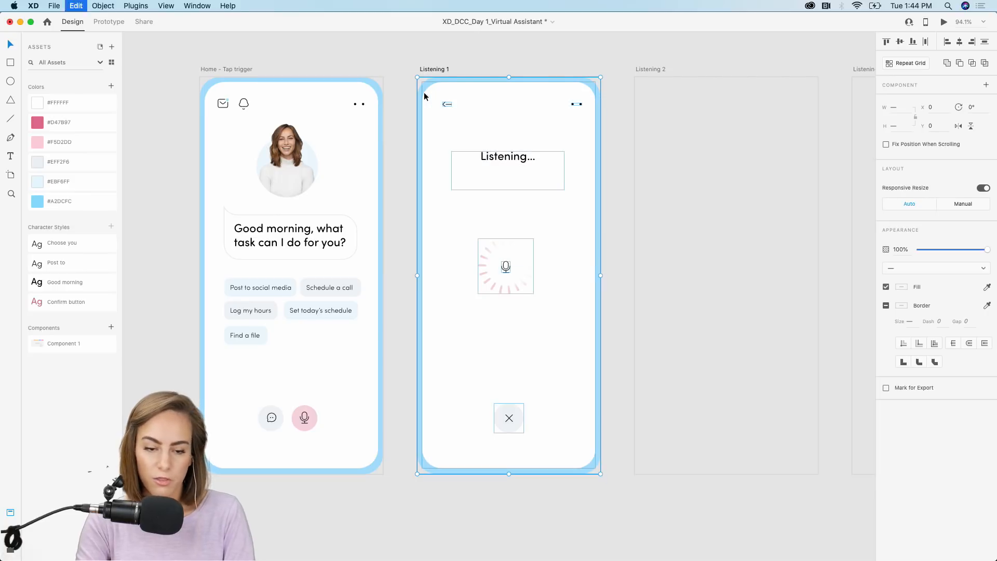
scroll(468, 109, "right", 5)
left_click(516, 128)
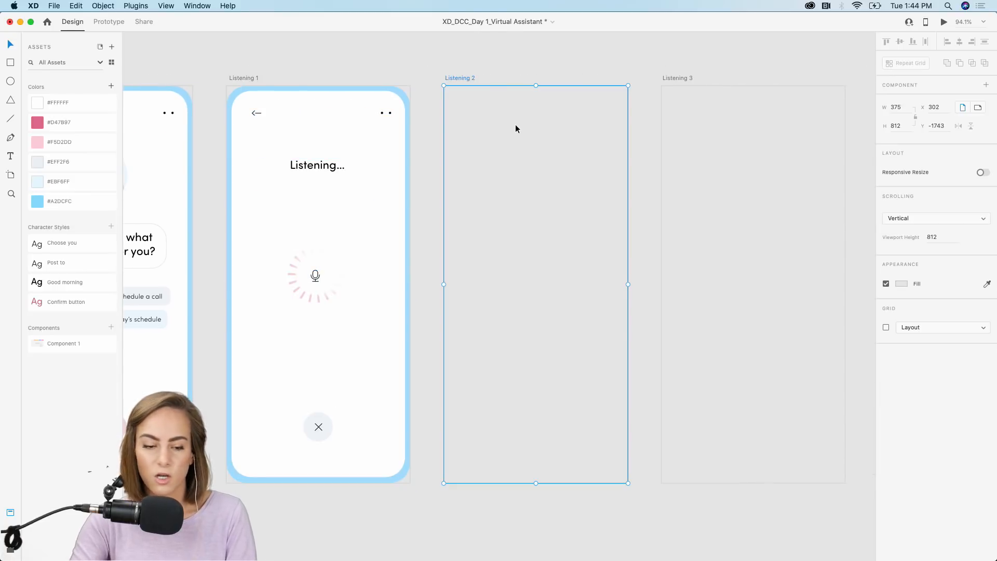
key("super+v")
left_click(616, 63)
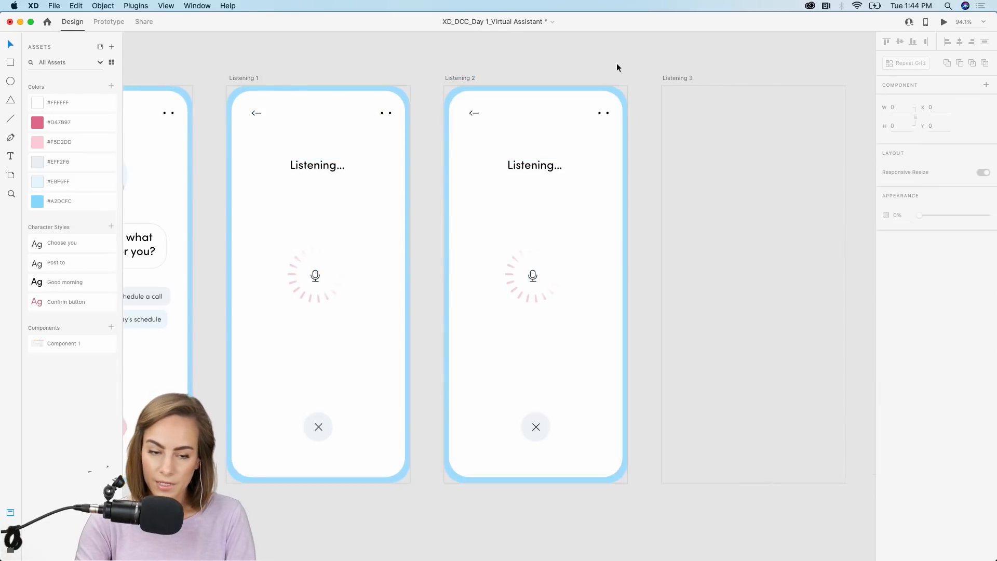
- Rotate the pink radial dash graphic on Listening 2 to 60° around the microphone icon
scroll(548, 213, "up", 3)
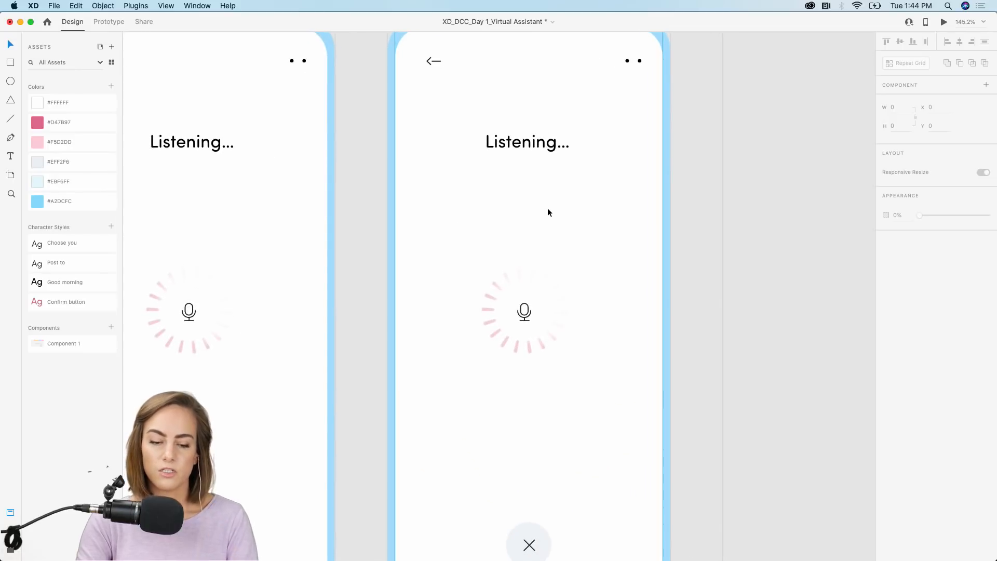
left_click(522, 277)
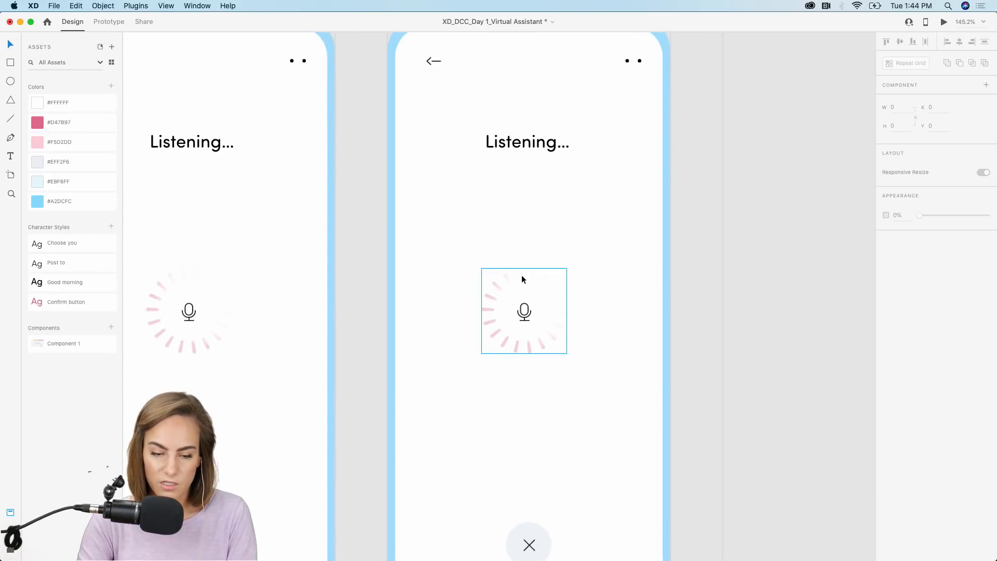
scroll(522, 281, "down", 1)
scroll(521, 280, "down", 2)
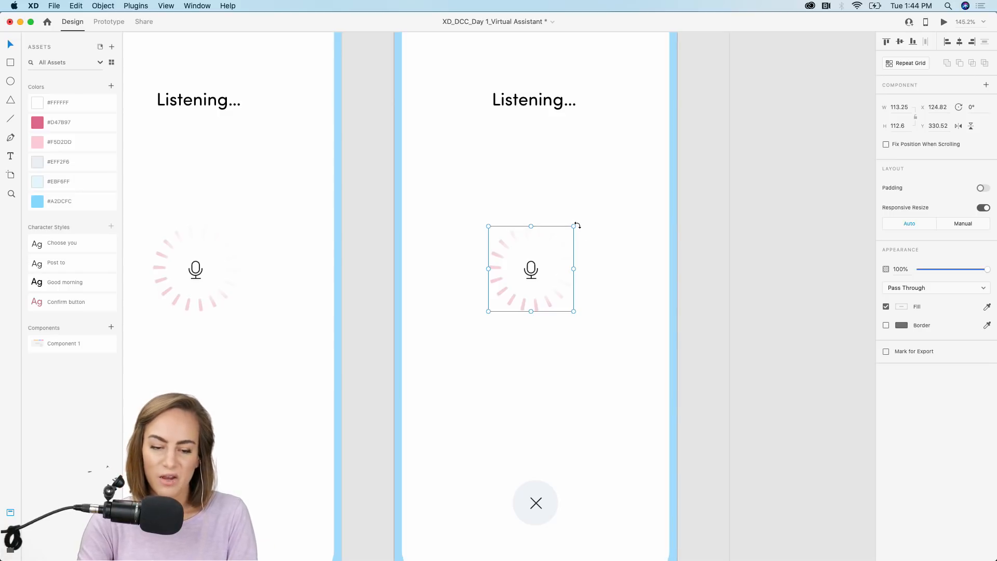
left_click_drag(576, 225, 604, 288)
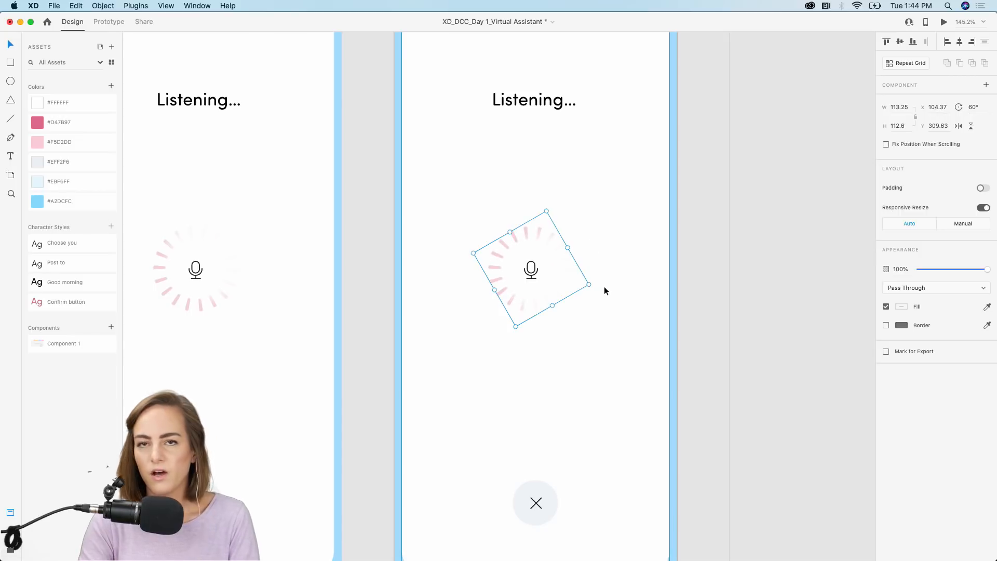
left_click(701, 275)
- Switch to Prototype mode and link the Home - Tap trigger artboard to Listening 1
scroll(703, 276, "down", 3)
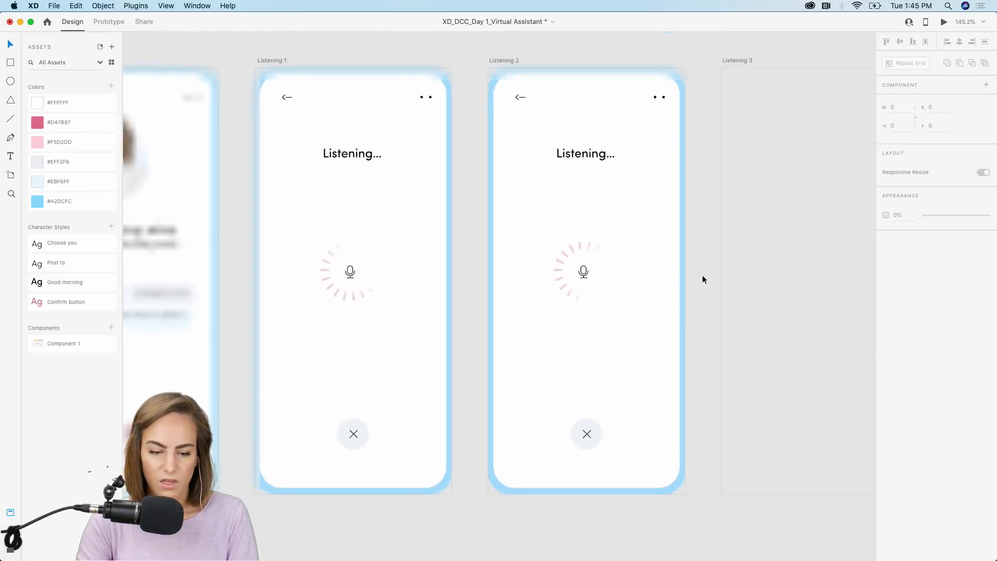
scroll(703, 279, "down", 2)
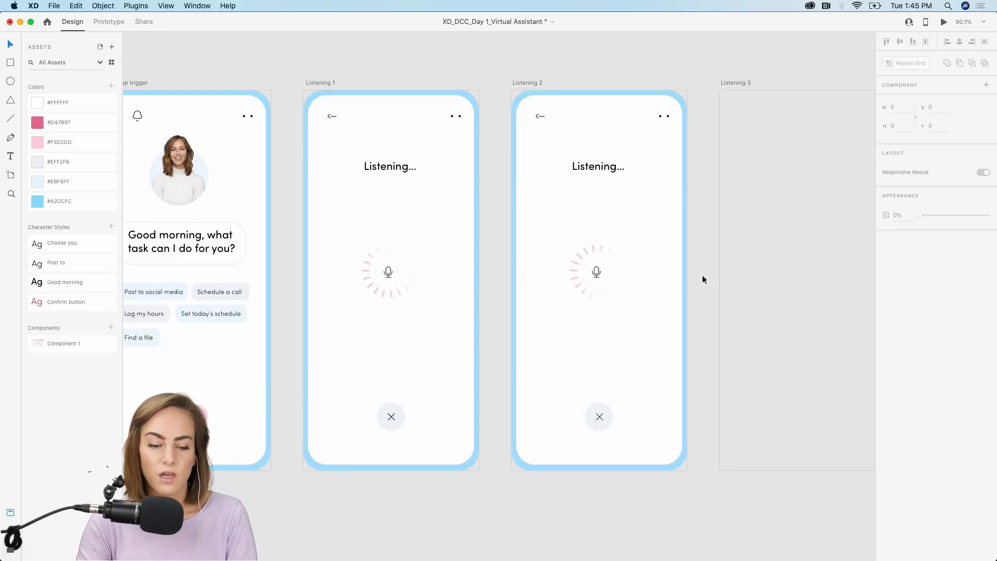
scroll(702, 279, "left", 5)
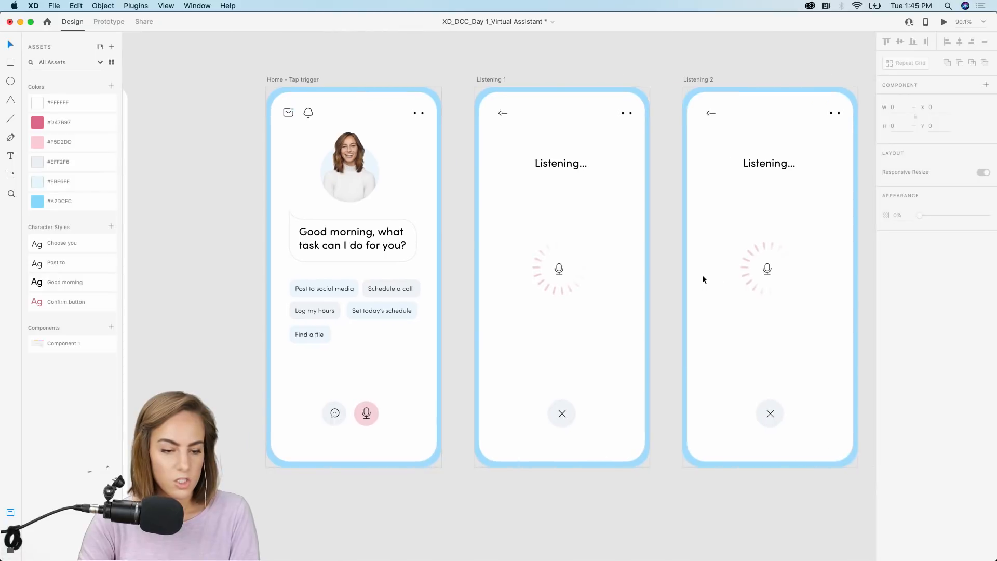
left_click(109, 22)
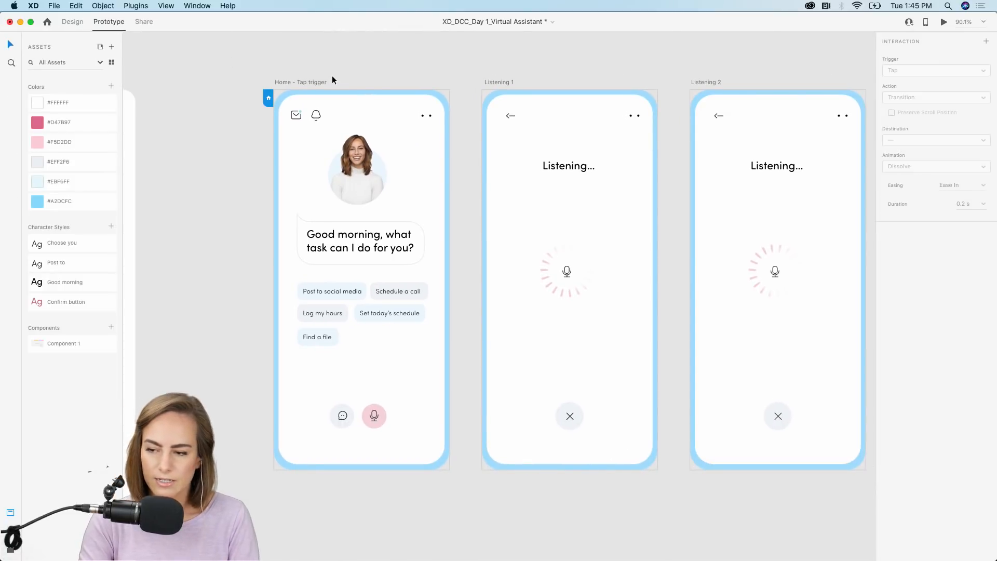
left_click(310, 81)
scroll(310, 81, "up", 2)
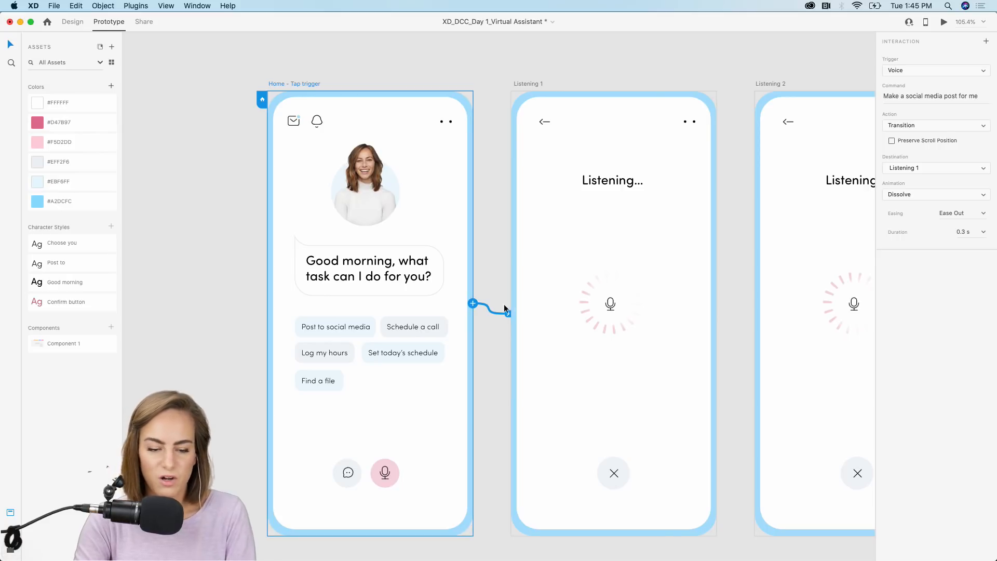
mouse_move(508, 313)
left_mouse_down()
mouse_move(478, 330)
mouse_move(520, 304)
left_mouse_up()
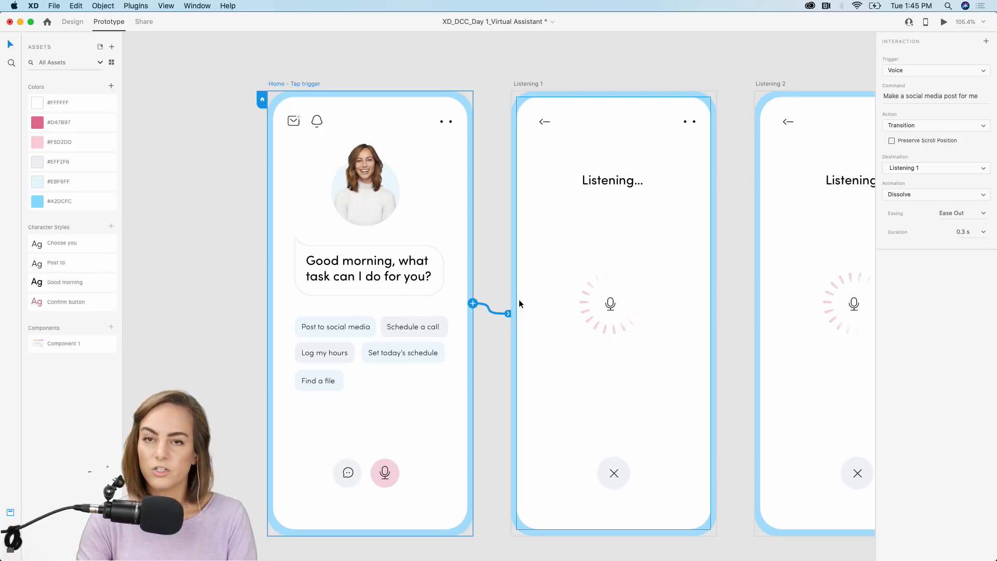
- Use a Voice trigger for the home screen's link, with the command "Make a social media post for me"
left_click(954, 73)
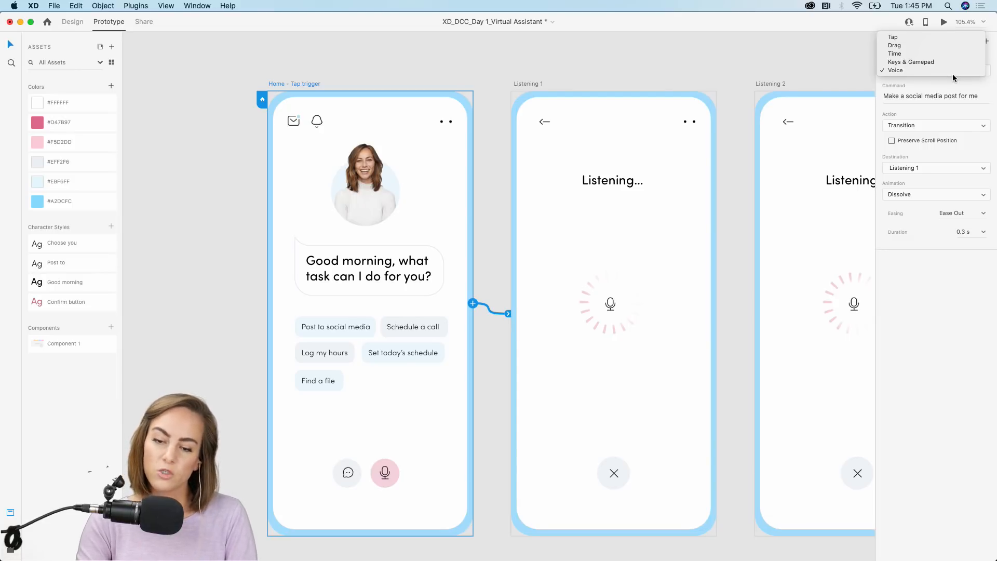
left_click(932, 72)
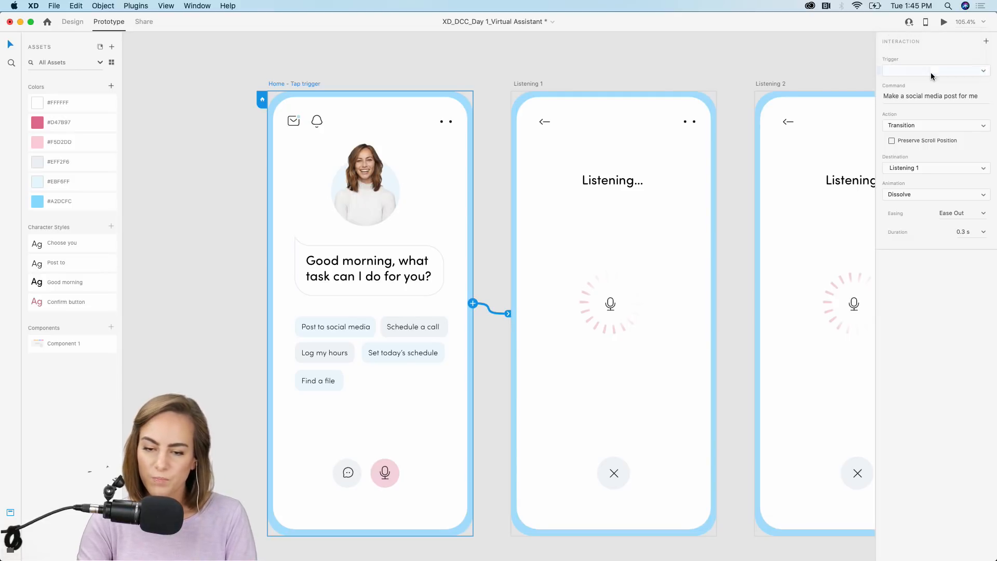
left_click(913, 96)
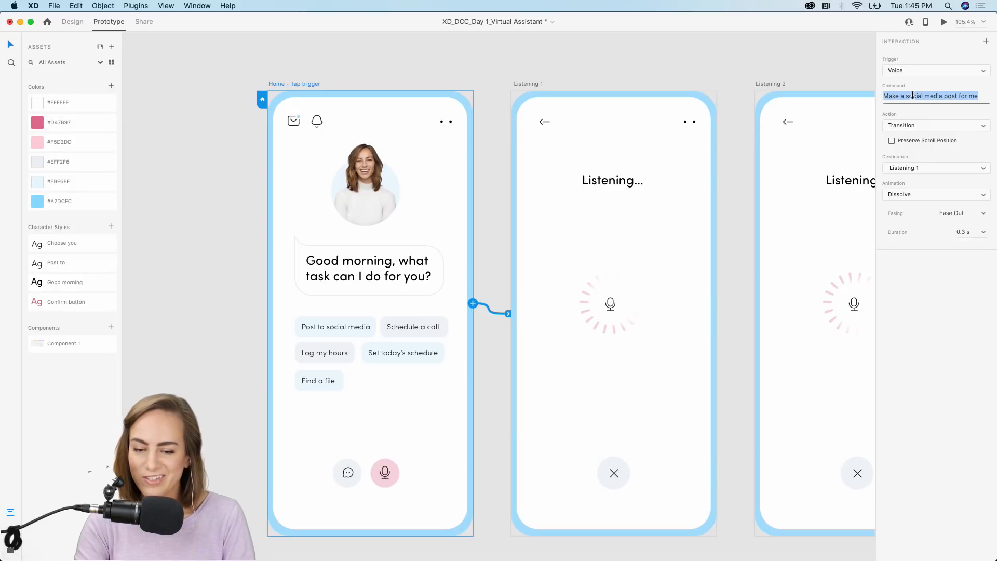
left_click(938, 96)
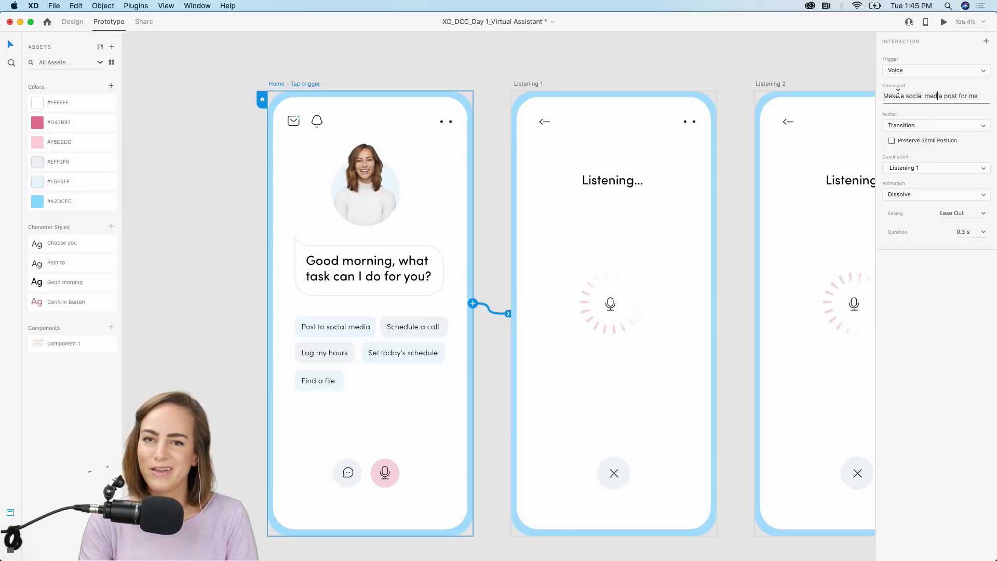
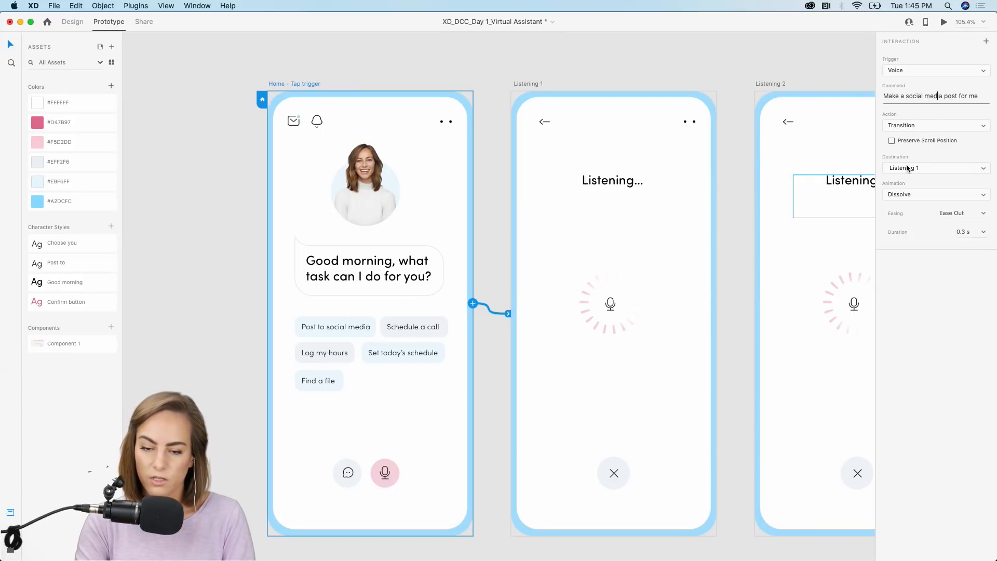
- Review the animation and easing options of the link to Listening 1, leaving Dissolve and Ease Out selected
left_click(910, 196)
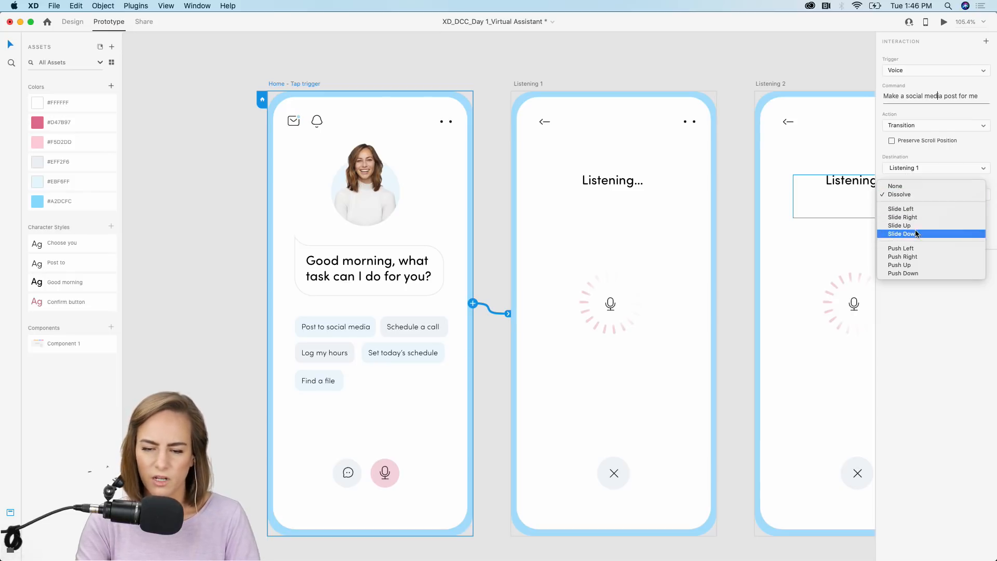
left_click(922, 365)
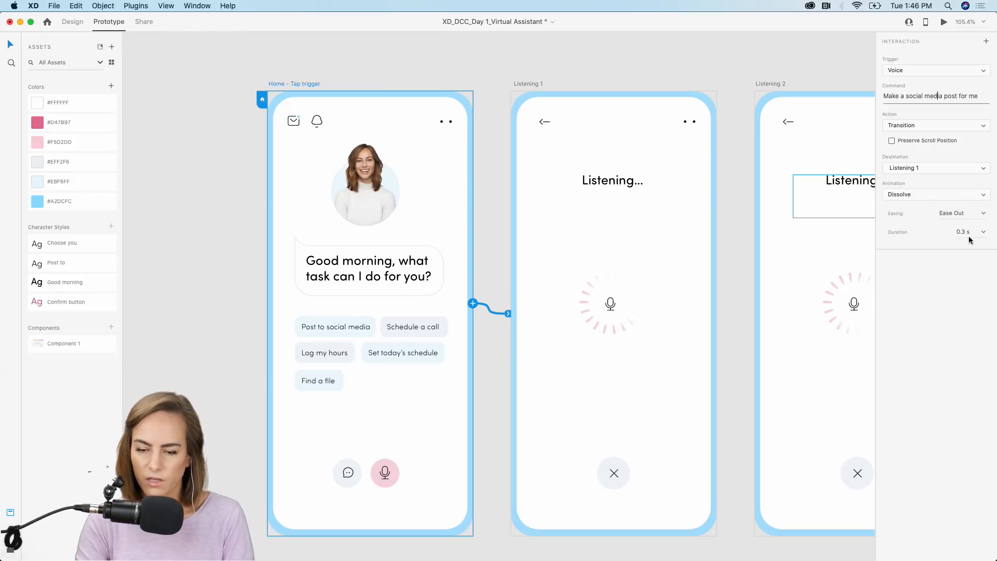
left_click(980, 214)
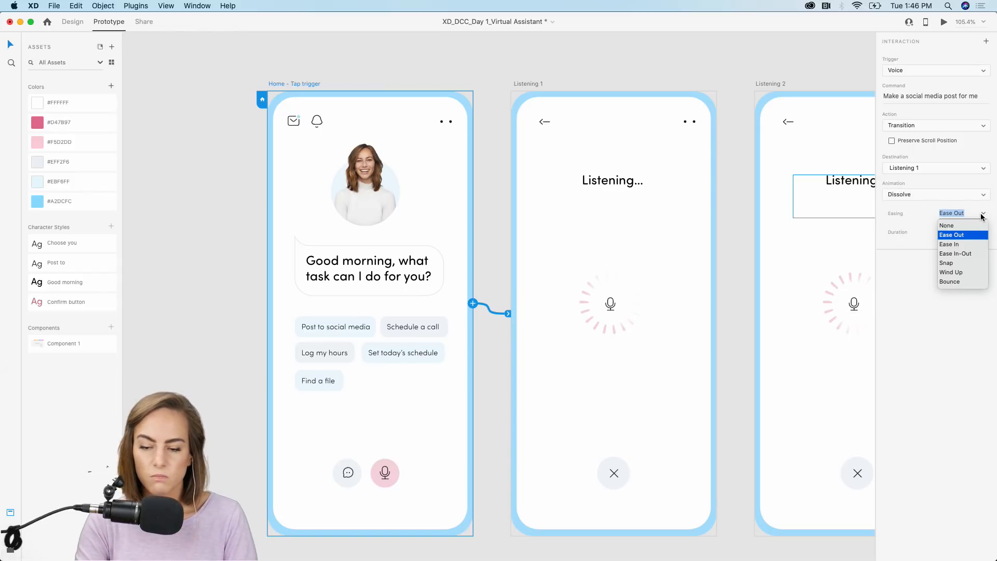
left_click(905, 270)
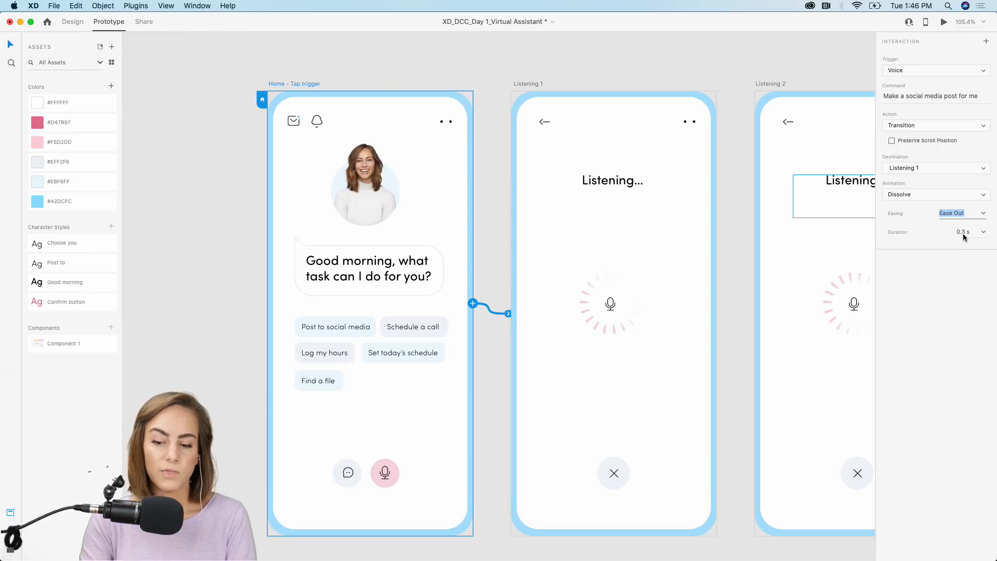
left_click(704, 62)
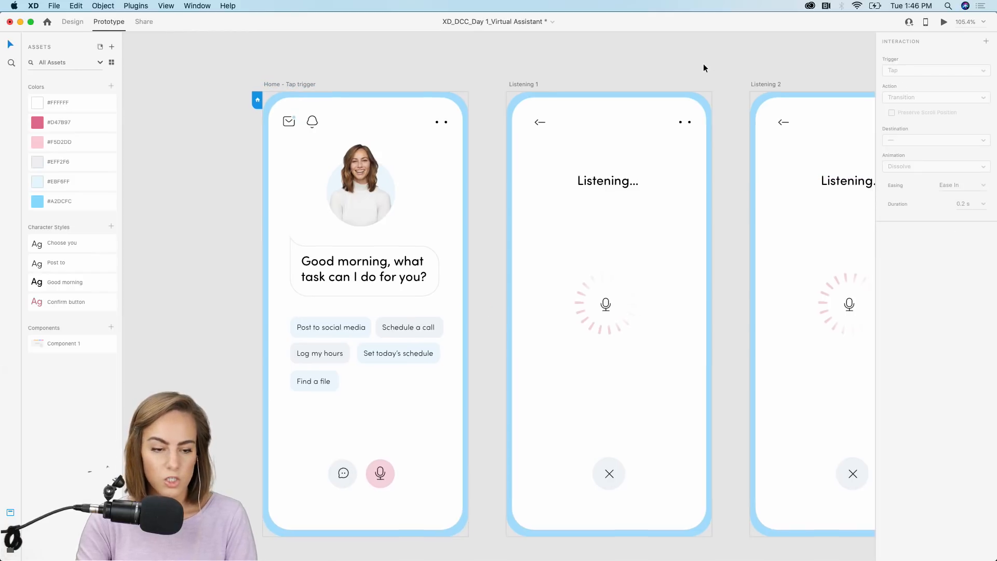
- Preview the prototype from the home screen, try the voice trigger, and close the preview to return to the artboards
scroll(704, 64, "right", 3)
left_click(944, 22)
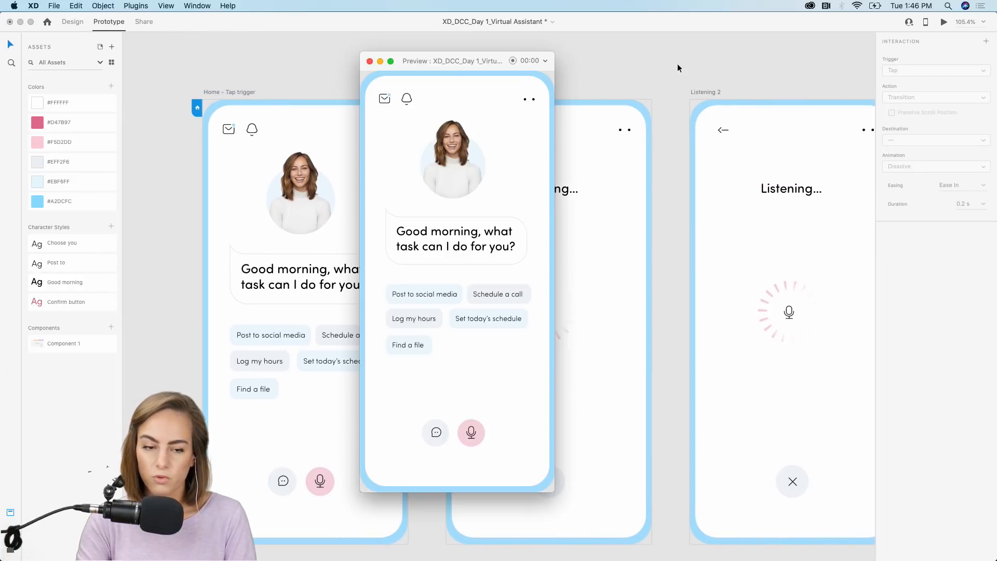
scroll(590, 111, "down", 5)
scroll(590, 111, "right", 5)
scroll(590, 111, "down", 3)
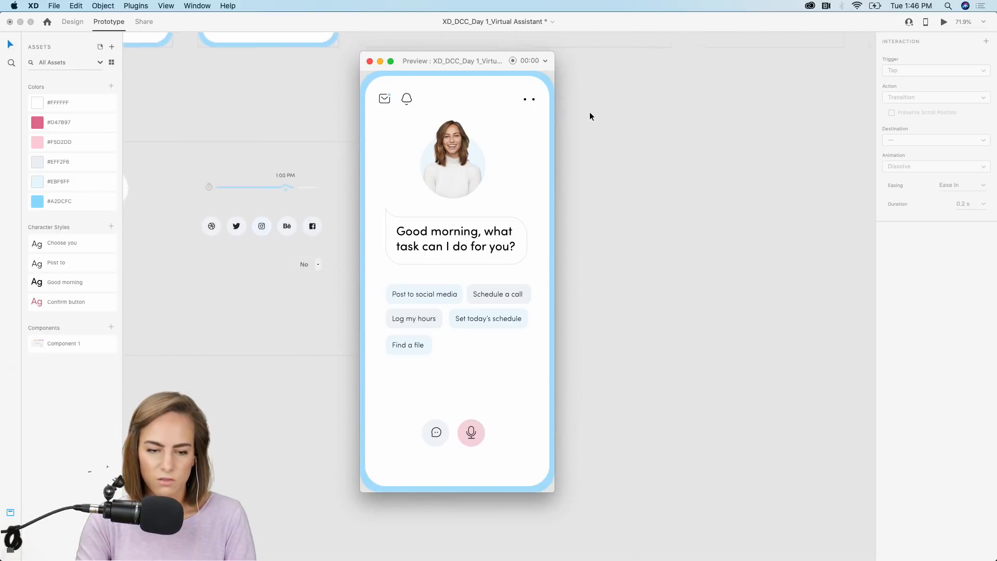
left_click_drag(446, 61, 529, 61)
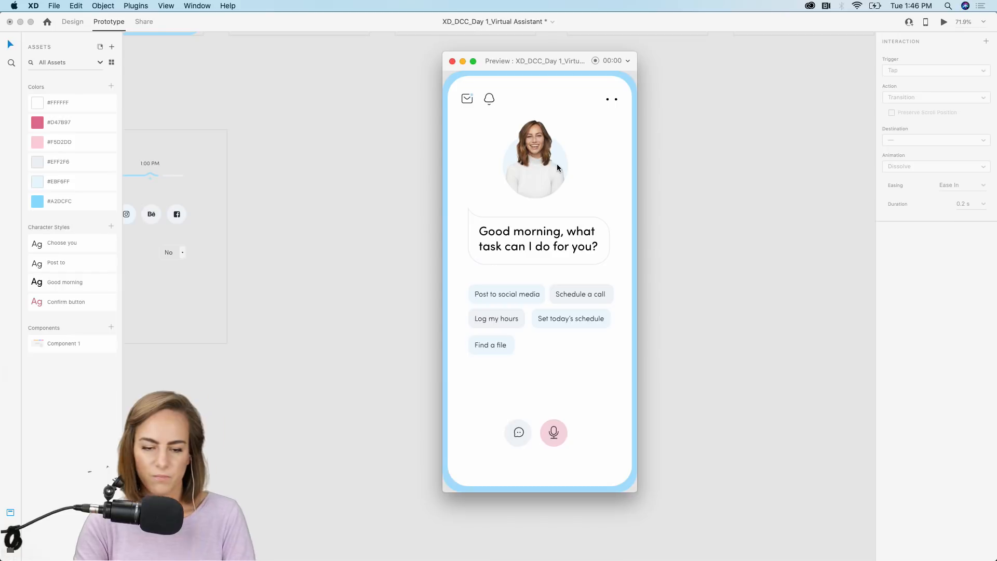
key("space")
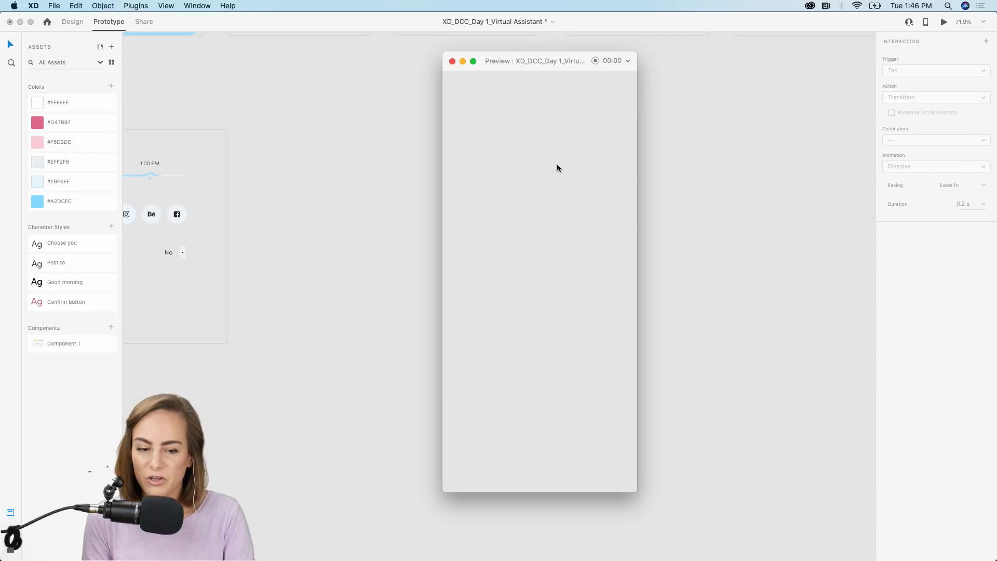
left_click(452, 61)
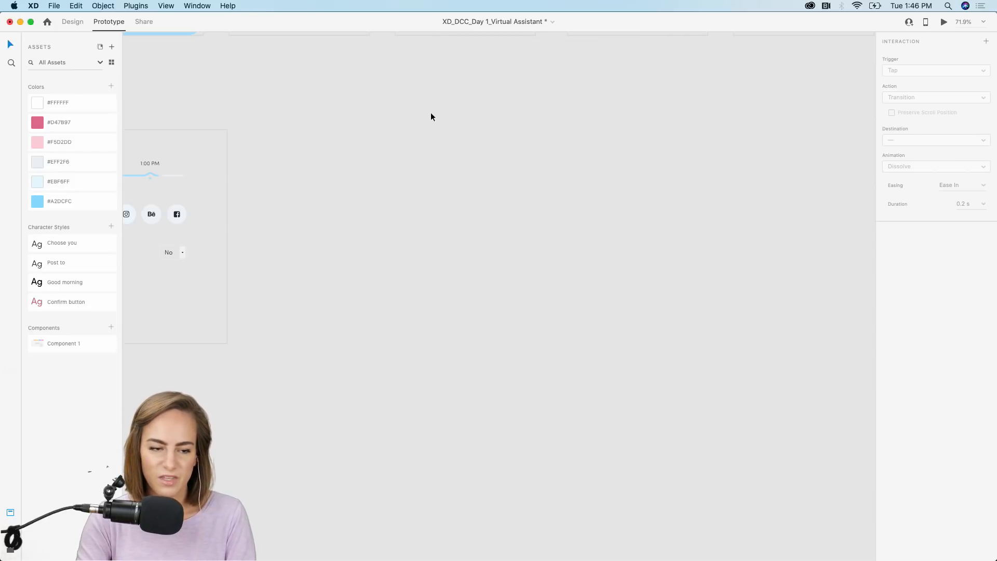
scroll(431, 115, "up", 5)
scroll(431, 116, "left", 5)
scroll(431, 113, "left", 5)
scroll(431, 113, "up", 3)
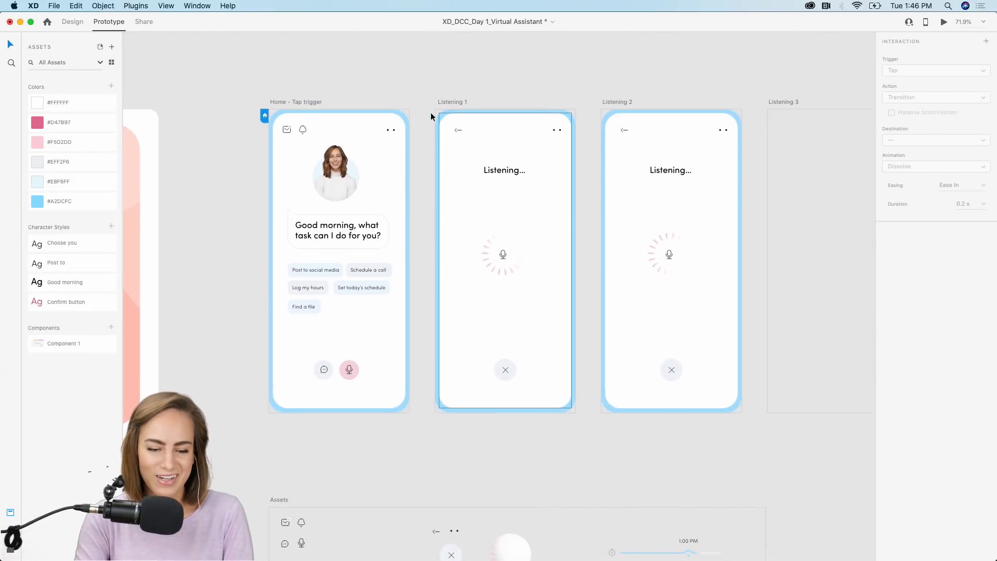
- Examine the interaction settings of Listening 1 and its link to Listening 2, including whether the close button carries an interaction
scroll(431, 112, "up", 3)
scroll(429, 110, "up", 3)
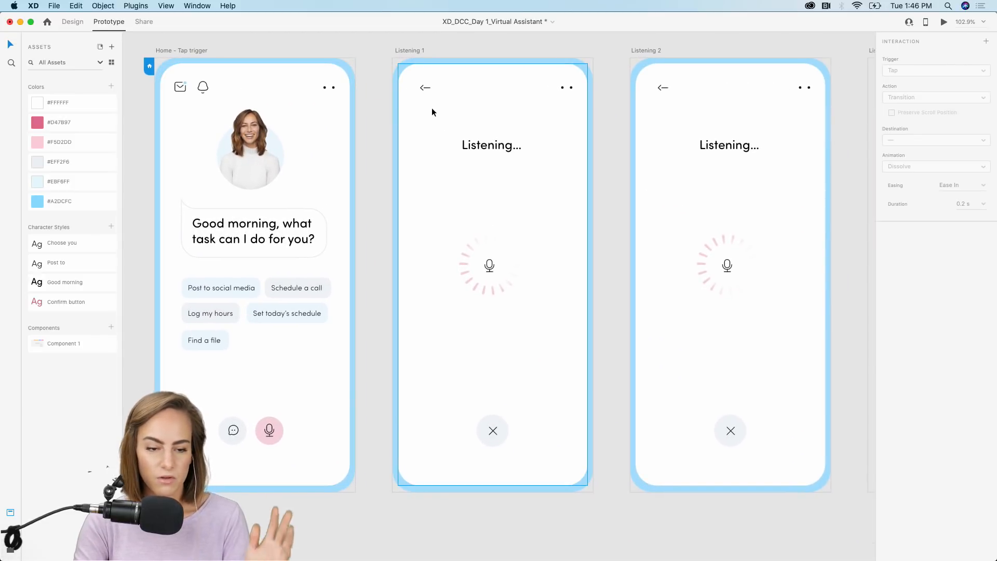
left_click(404, 49)
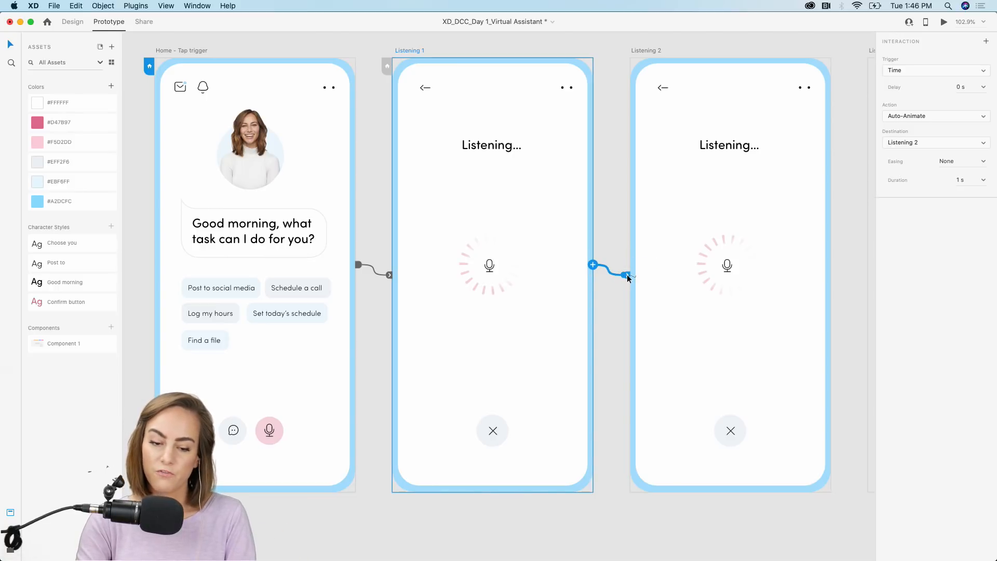
mouse_move(628, 278)
left_mouse_down()
mouse_move(615, 285)
mouse_move(618, 297)
mouse_move(638, 286)
left_mouse_up()
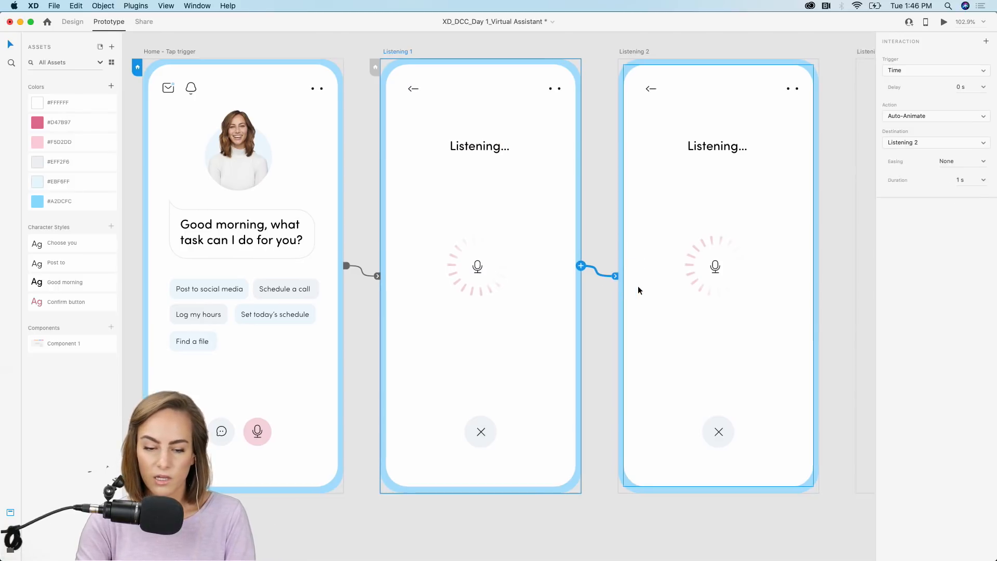
scroll(638, 286, "right", 2)
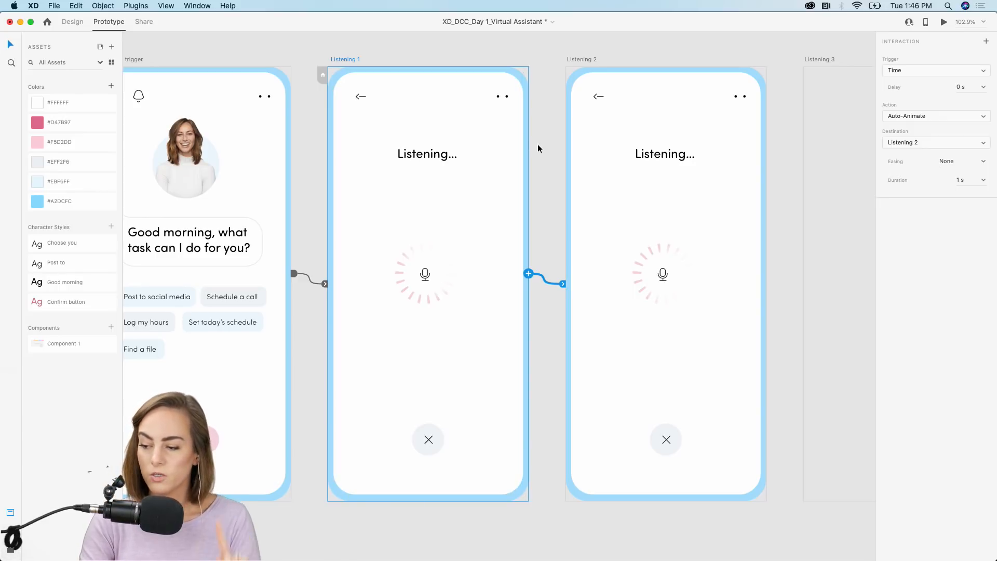
left_click(373, 55)
left_click(348, 58)
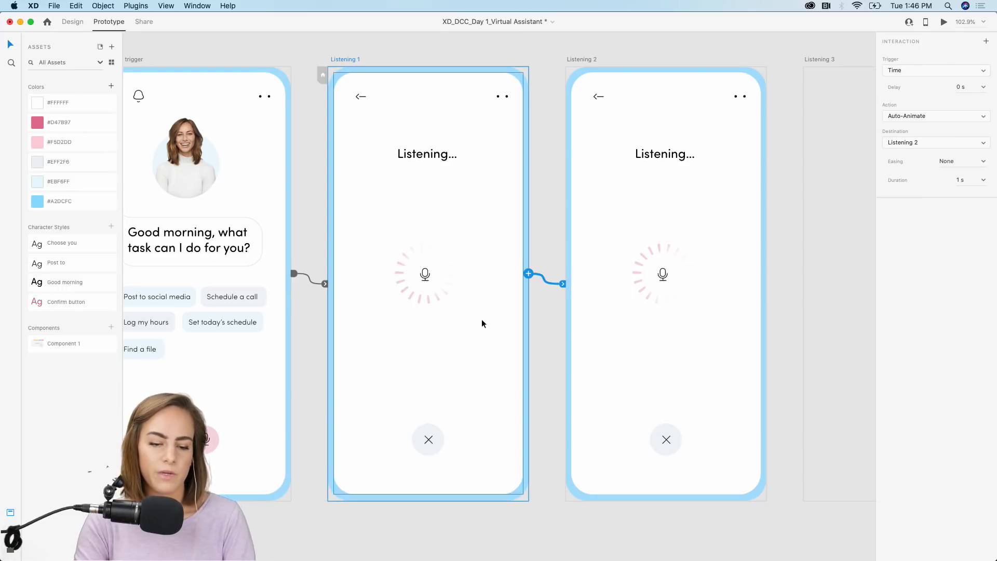
left_click(436, 441)
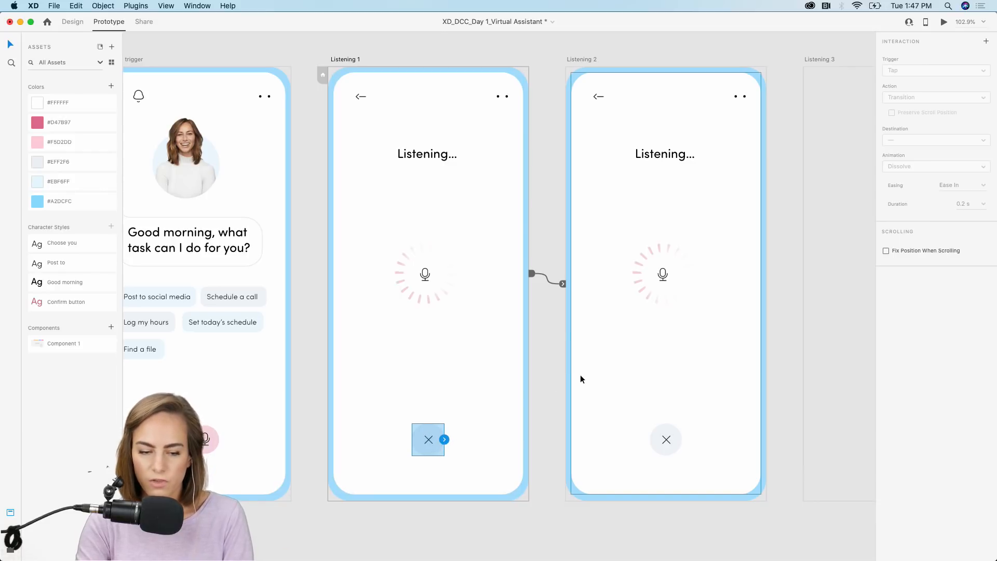
left_click(350, 61)
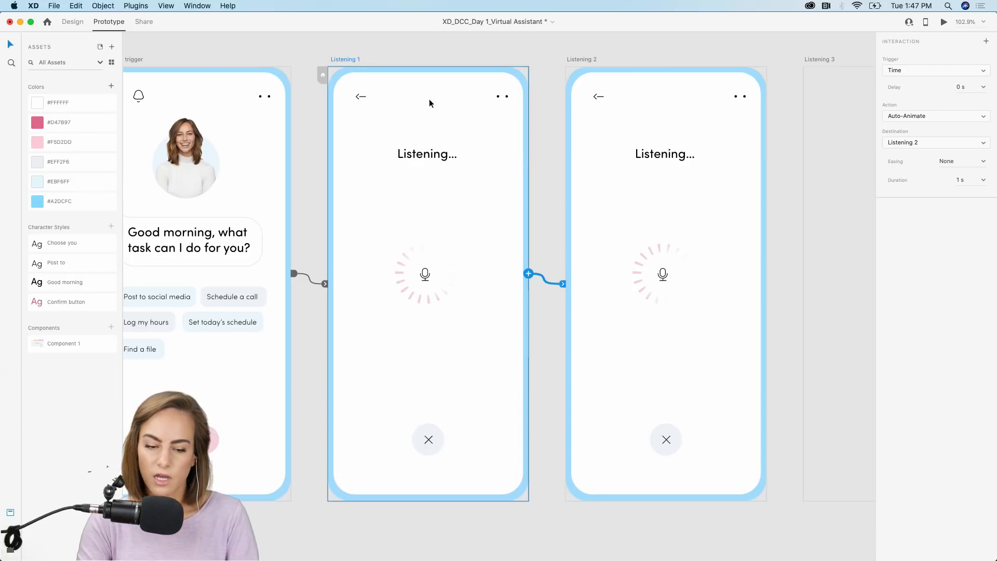
- Review the action options for the Listening 1 to Listening 2 link, keep Auto-Animate, and deselect the artboard
left_click_drag(562, 285, 572, 307)
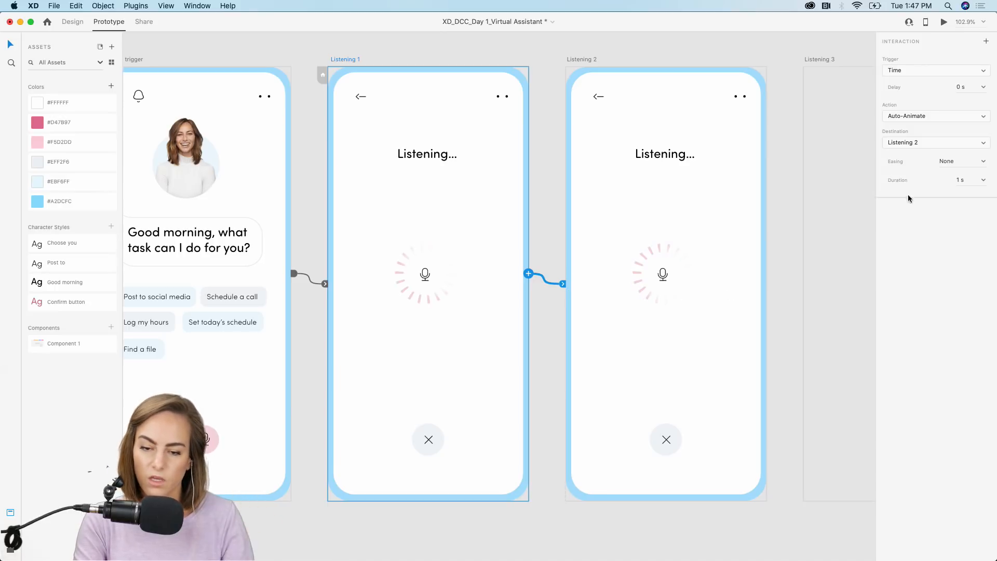
left_click(927, 119)
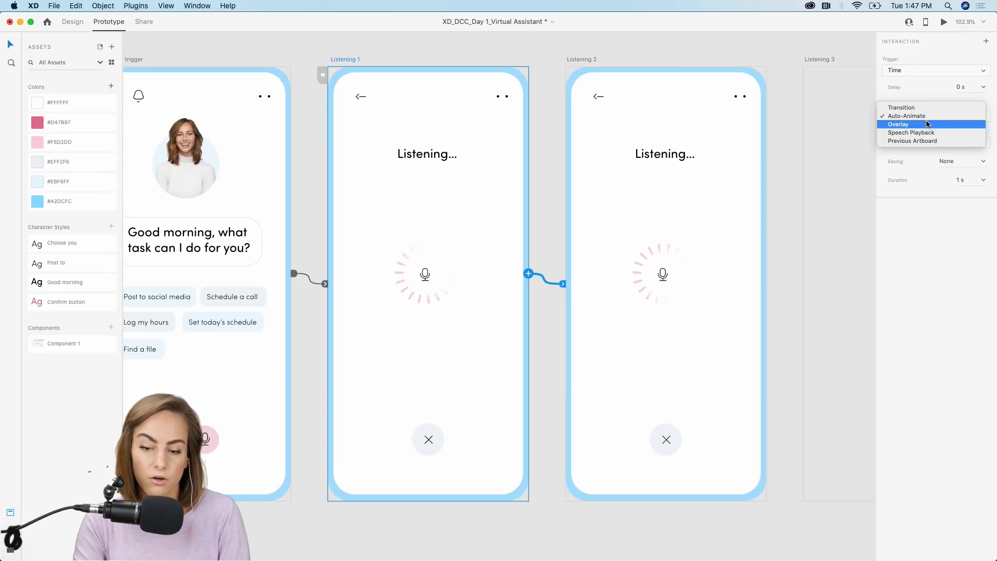
left_click(957, 257)
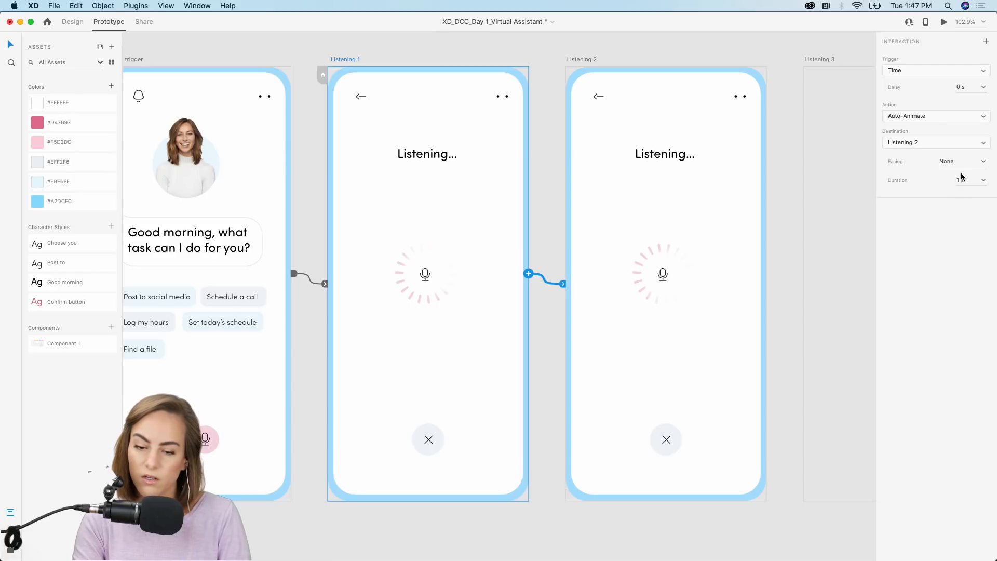
left_click(794, 63)
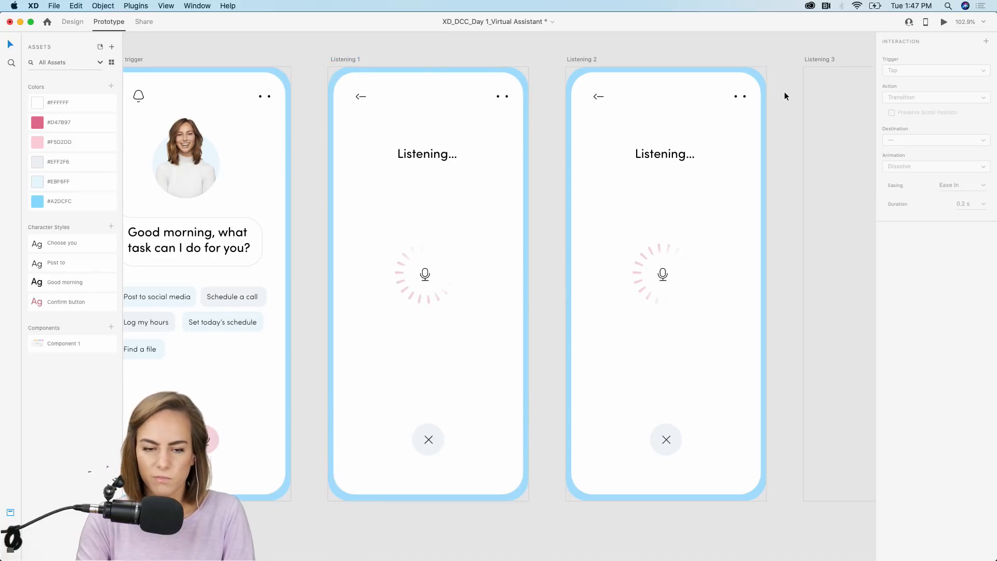
- In Design mode, copy all the contents of the Listening 2 artboard into the empty Listening 3 artboard
scroll(784, 91, "down", 5)
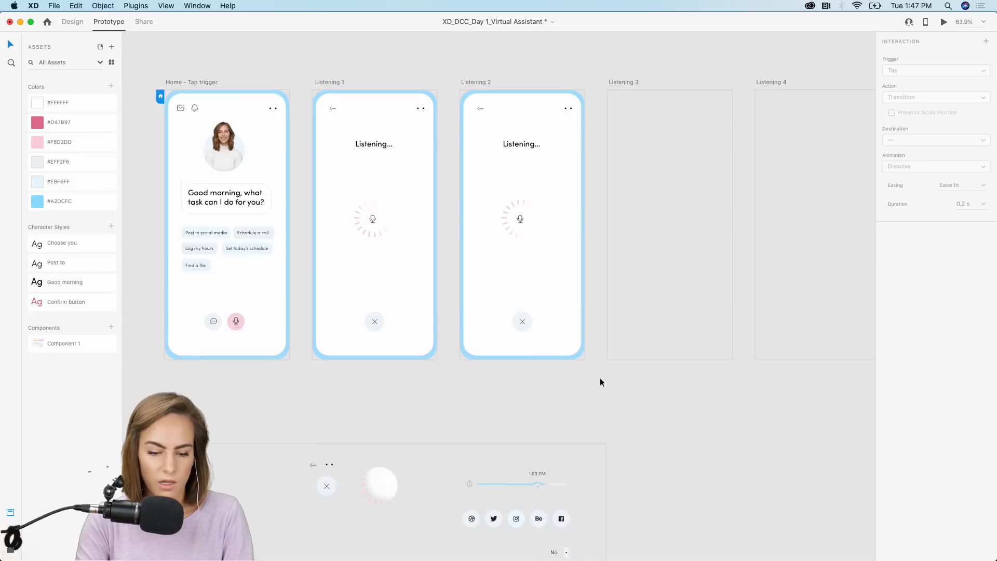
left_click_drag(600, 382, 474, 101)
left_click(73, 21)
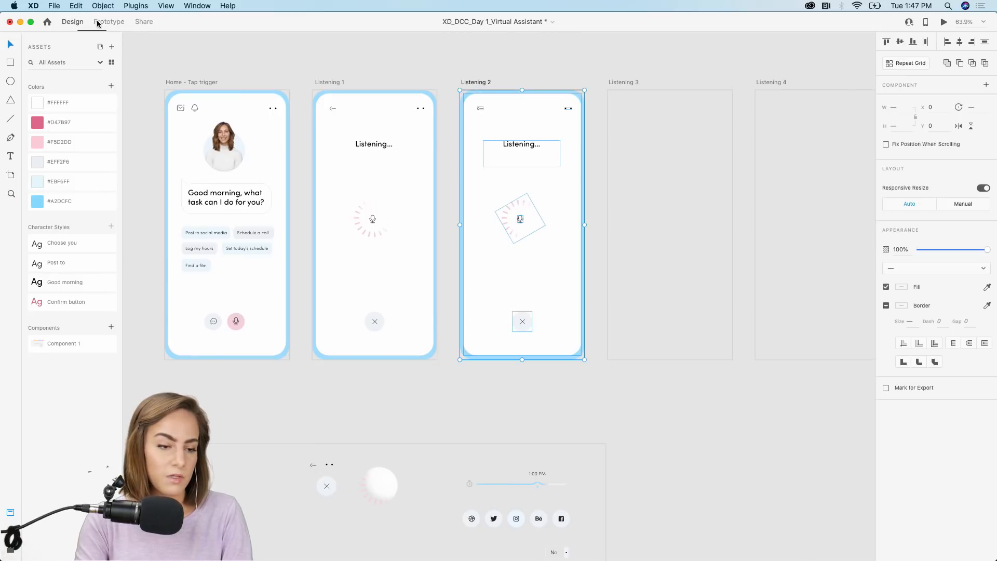
left_click(583, 62)
left_click_drag(587, 383, 473, 103)
left_click(640, 139)
scroll(638, 136, "up", 3)
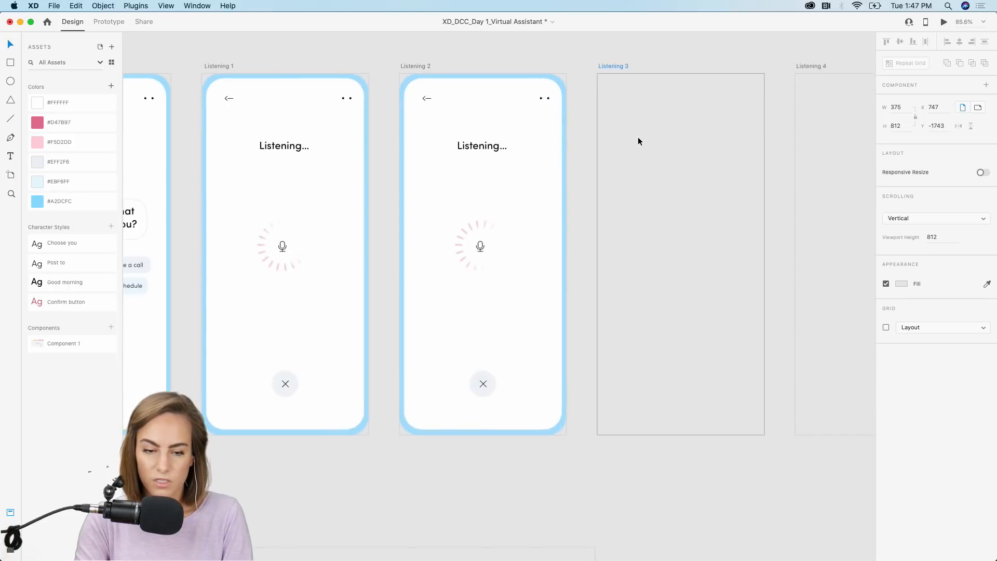
scroll(638, 136, "right", 2)
key("super+v")
left_click(662, 136)
- Rotate the fading spinner group on Listening 3 to 120°
scroll(660, 143, "up", 3)
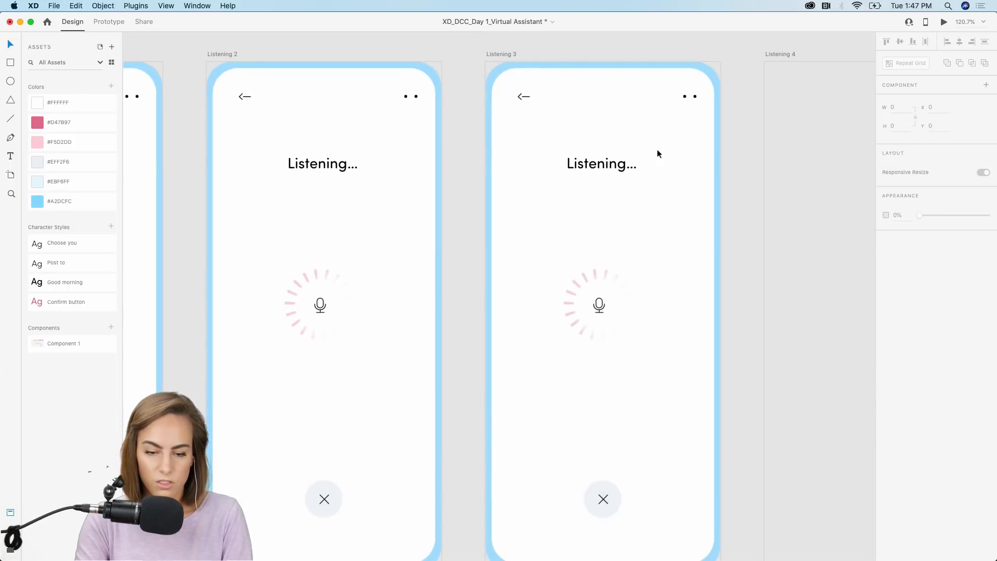
left_click(627, 301)
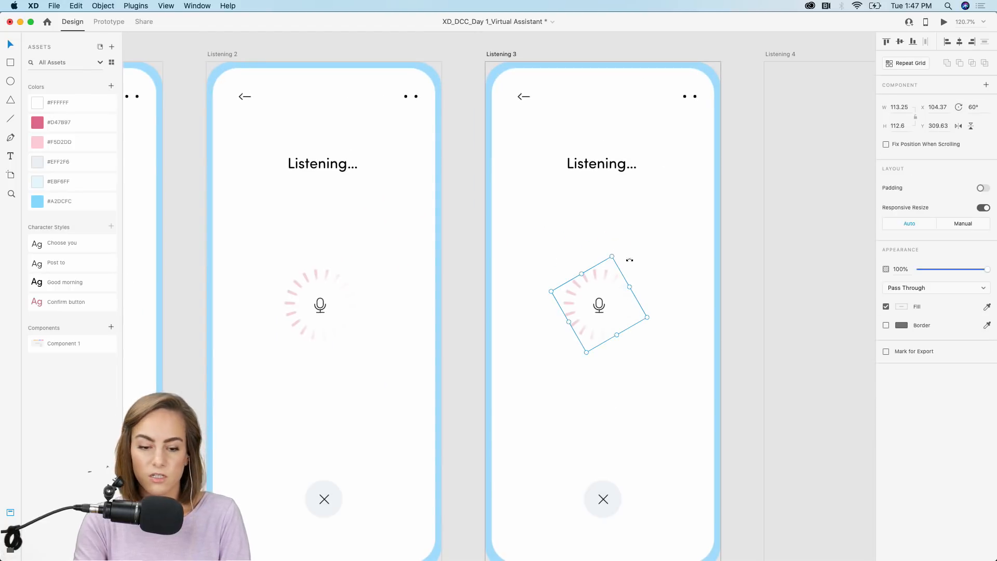
left_click_drag(630, 260, 646, 294)
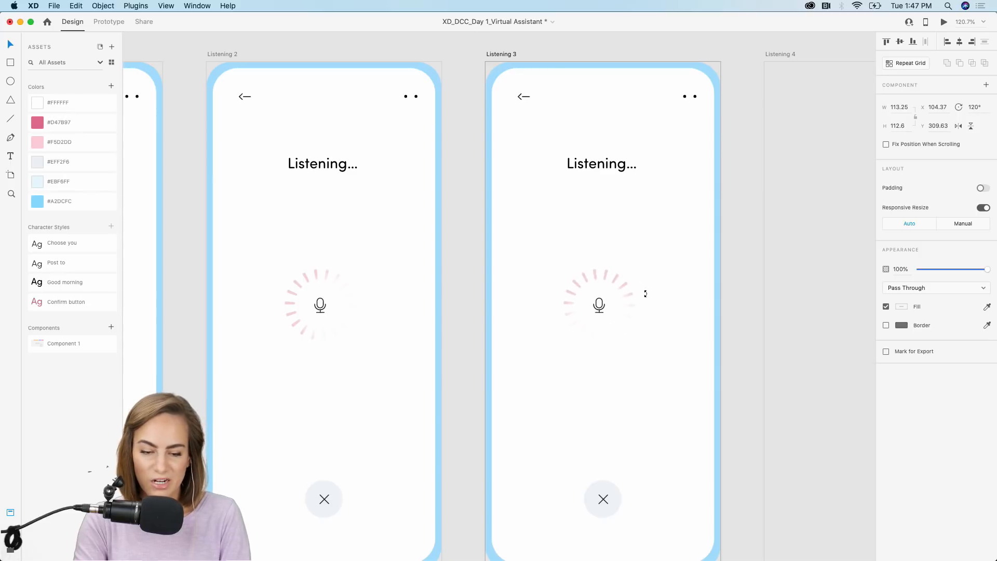
left_click(735, 261)
- Copy all the contents of the Listening 3 artboard into the empty Listening 4 artboard
scroll(735, 260, "down", 5)
scroll(716, 338, "right", 2)
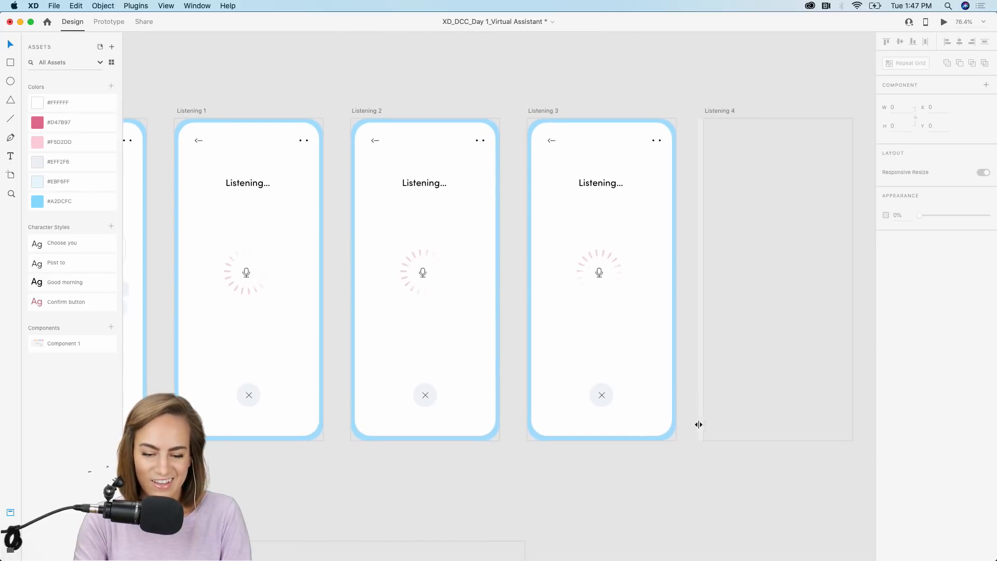
left_click(538, 126)
scroll(538, 127, "right", 3)
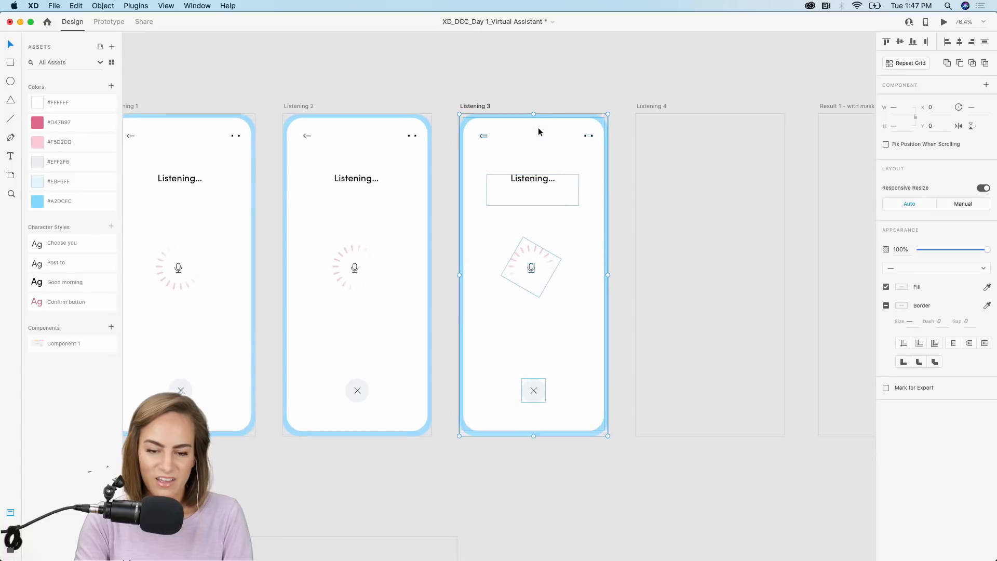
left_click(658, 185)
scroll(658, 185, "right", 3)
key("super+v")
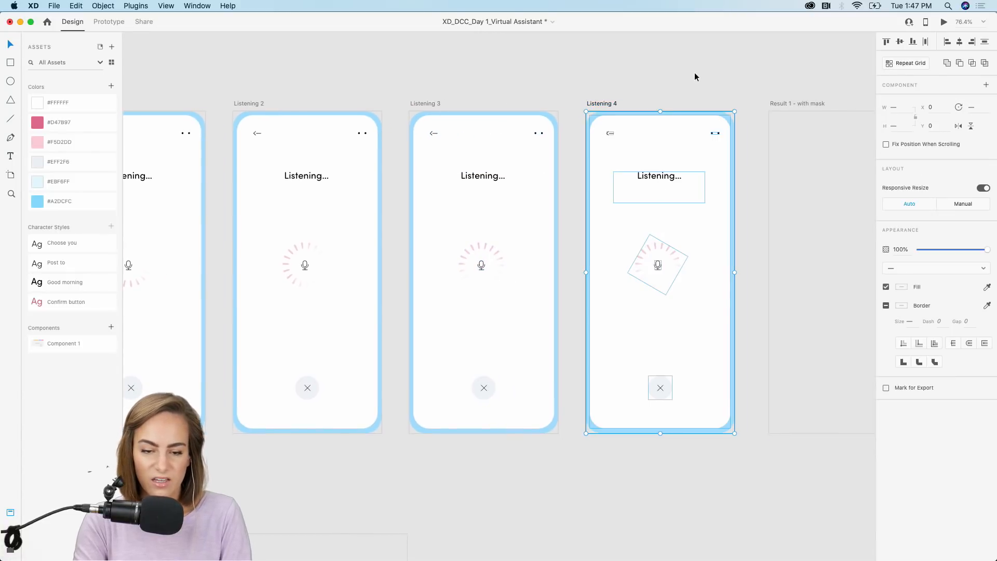
- Delete the white fade overlay from the spinner on Listening 4, leaving the full ring of pink ticks around the microphone
scroll(706, 177, "up", 5)
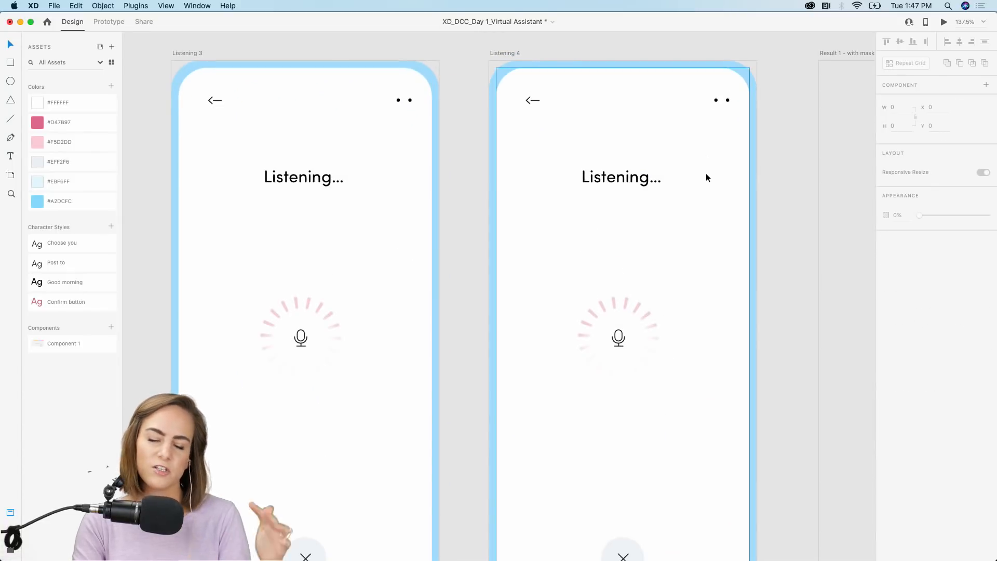
scroll(650, 350, "down", 2)
scroll(649, 350, "right", 1)
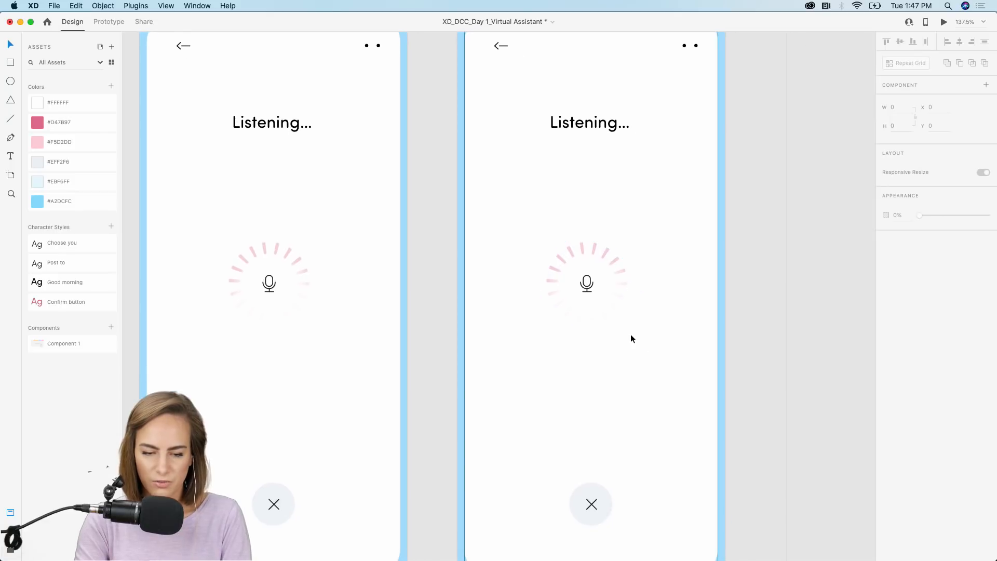
scroll(631, 335, "up", 2)
left_click(594, 313)
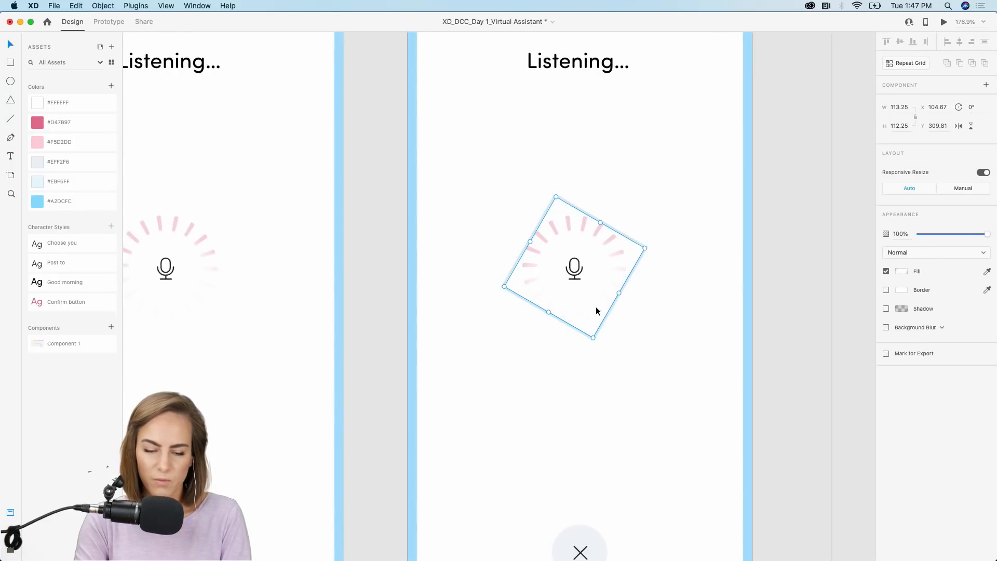
key("Escape")
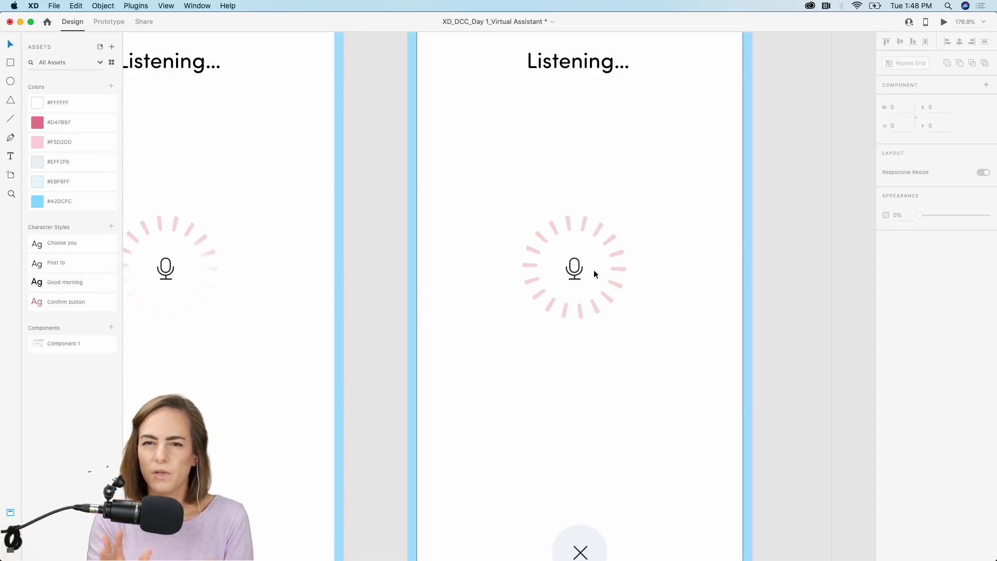
- Switch to Prototype mode and examine the interaction settings linking Listening 1 to Listening 2 and Listening 2 to Listening 3
scroll(595, 271, "down", 8)
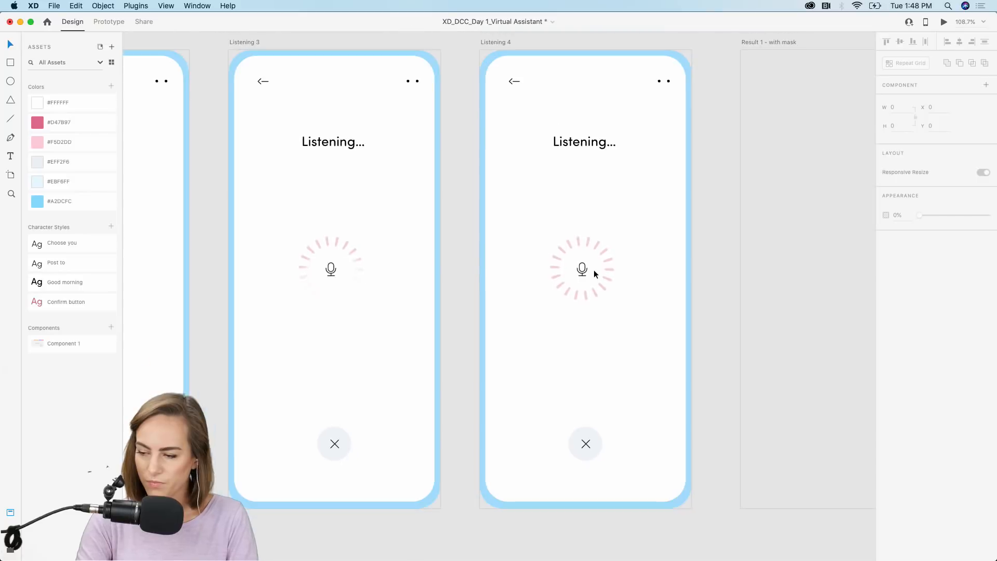
scroll(594, 270, "left", 4)
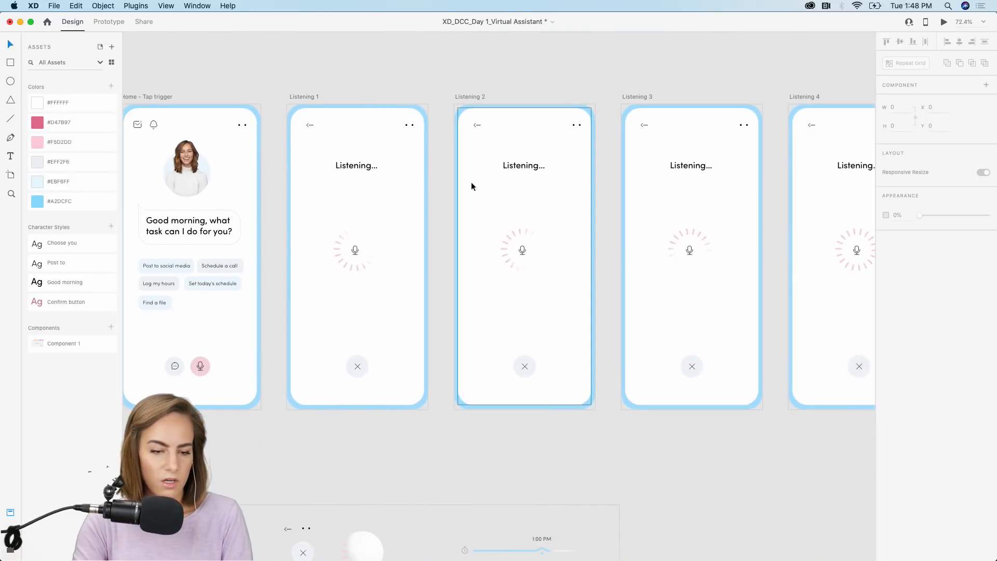
left_click(107, 22)
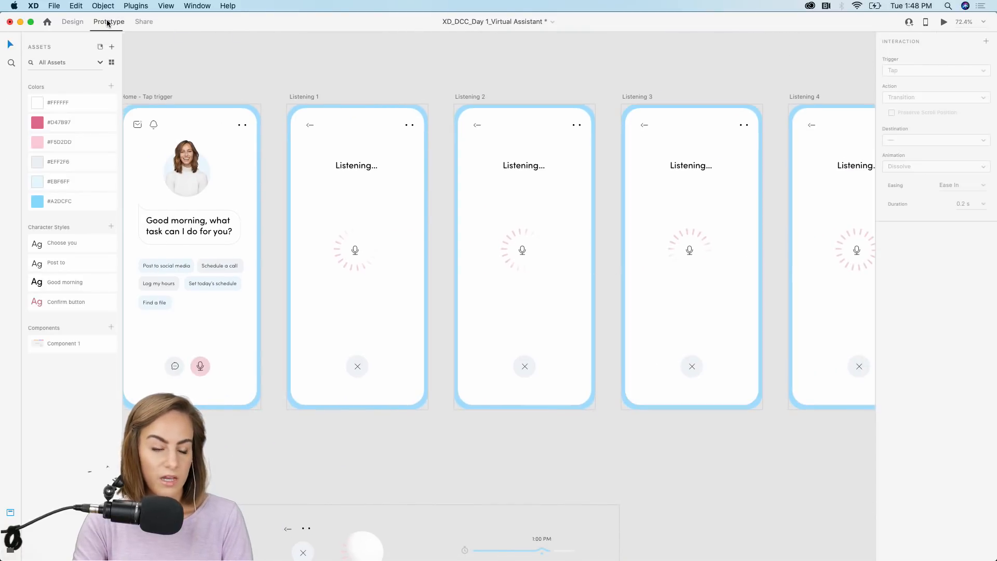
left_click(304, 98)
scroll(496, 99, "right", 4)
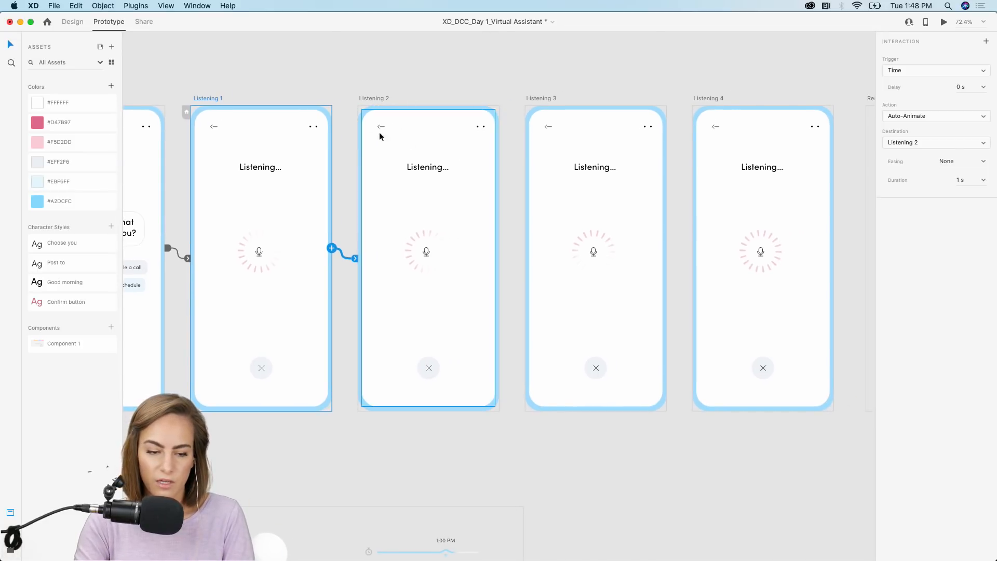
scroll(381, 290, "down", 4)
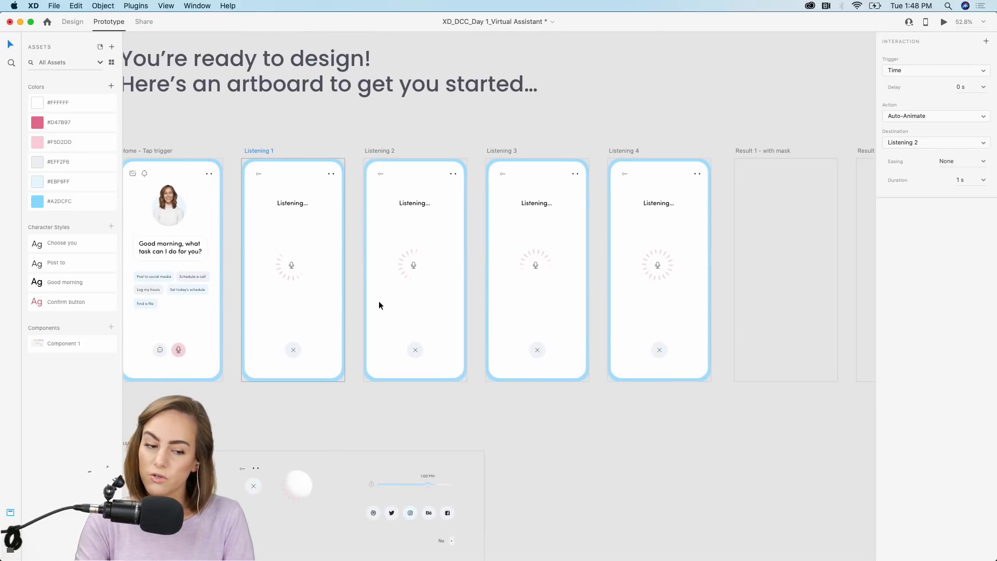
left_click(391, 151)
scroll(482, 267, "up", 4)
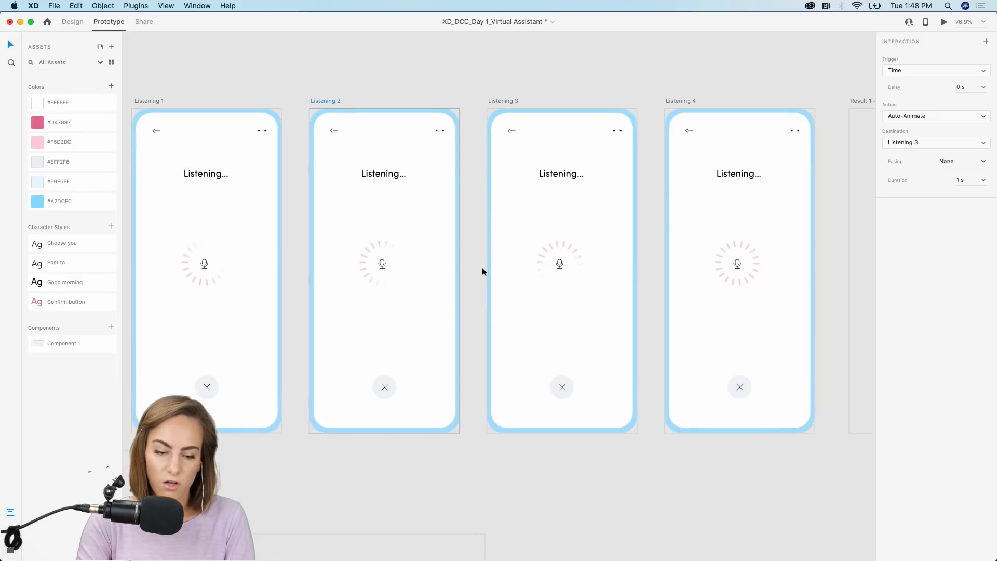
mouse_move(484, 271)
left_mouse_down()
mouse_move(479, 284)
mouse_move(502, 277)
left_mouse_up()
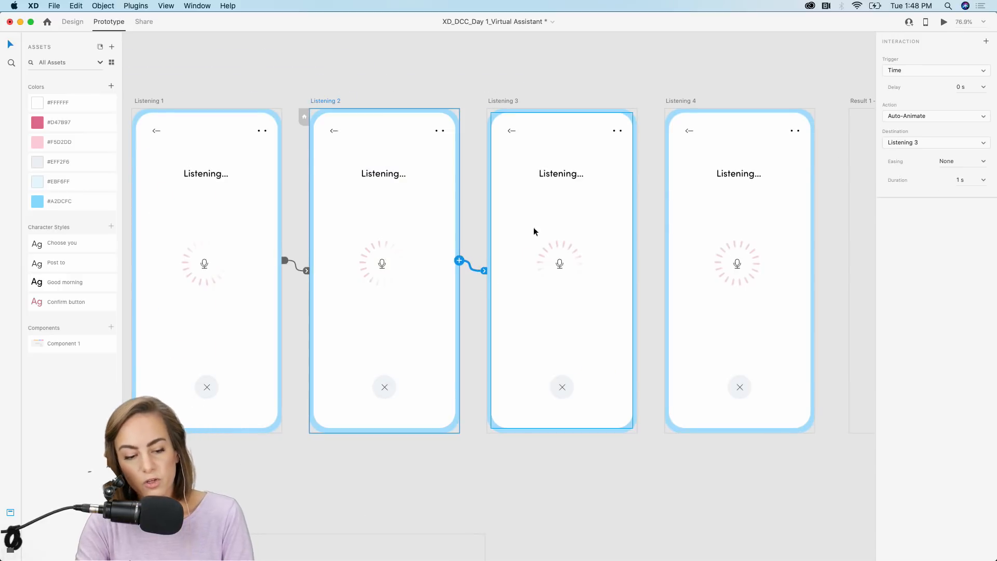
- Select Listening 1, 2 and 3 together to view their chain of links, and check Listening 2's interaction on its own
scroll(661, 292, "down", 4)
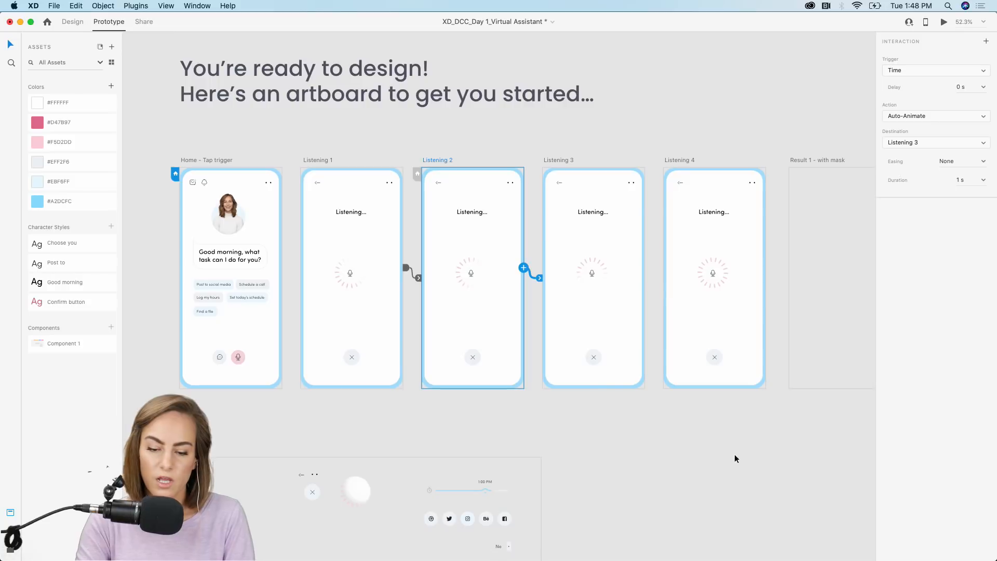
left_click_drag(647, 433, 294, 146)
scroll(539, 226, "up", 4)
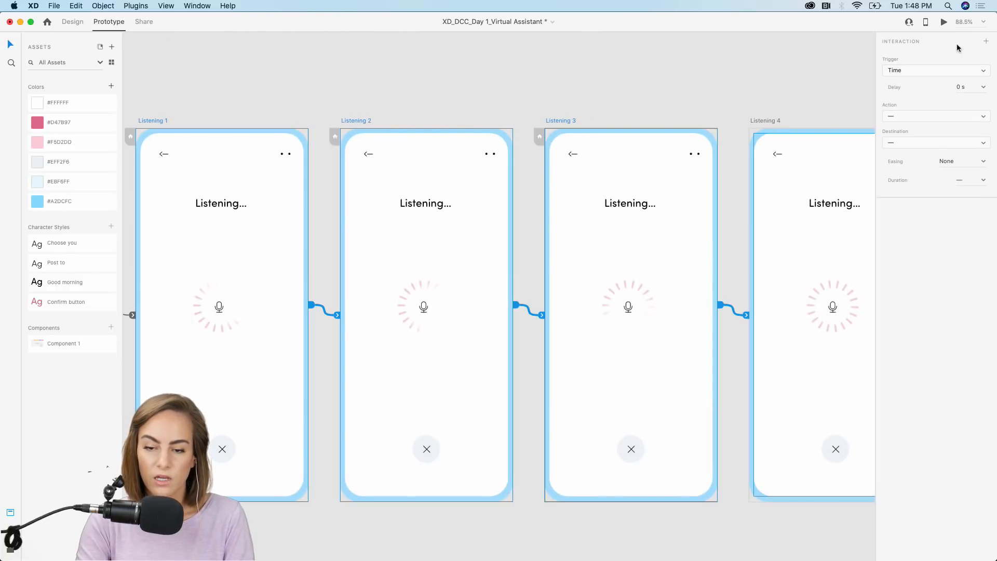
left_click(572, 85)
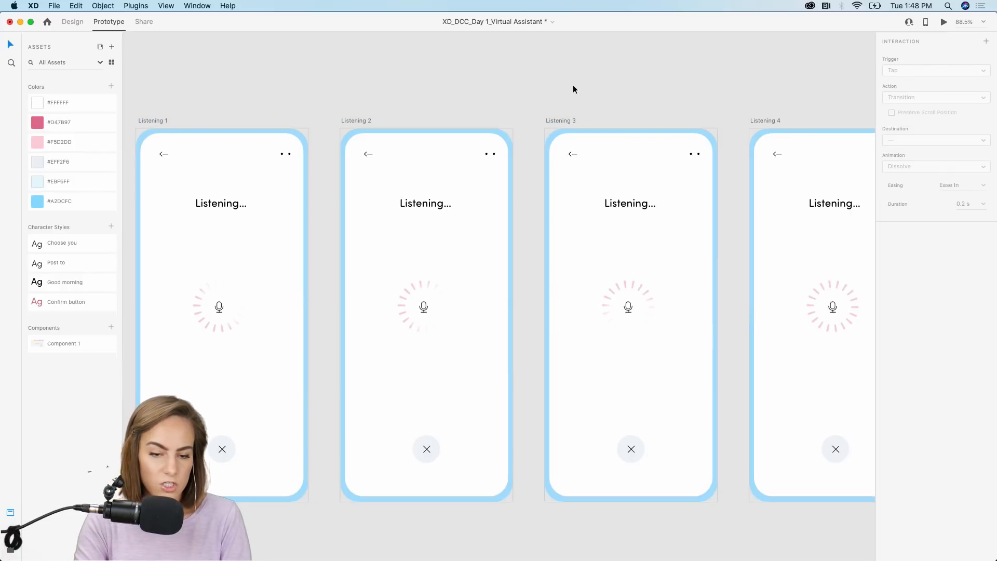
left_click(358, 121)
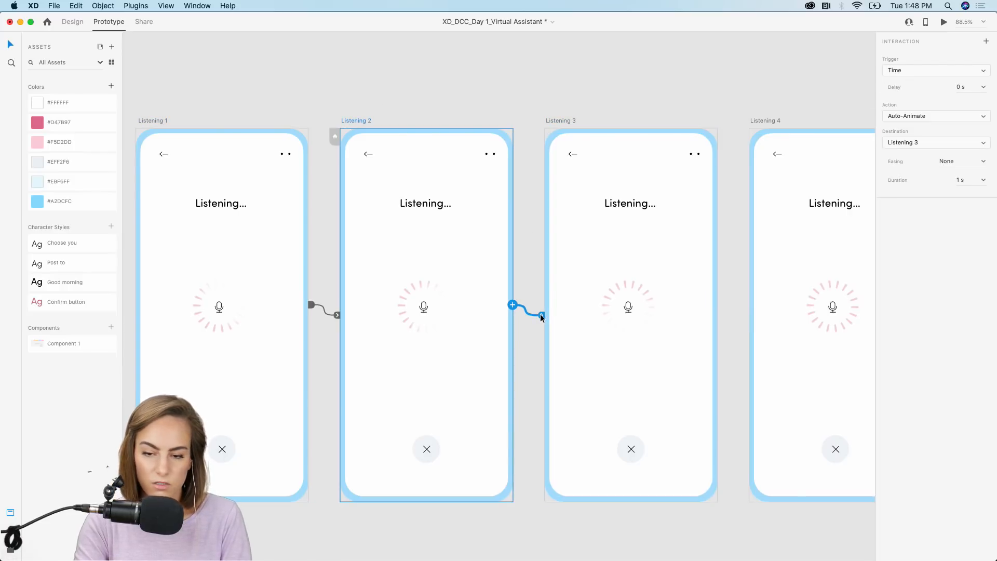
- Review the interaction settings linking Listening 3 to Listening 4, comparing them with the shared settings of Listening 1 and Listening 2
left_click(551, 121)
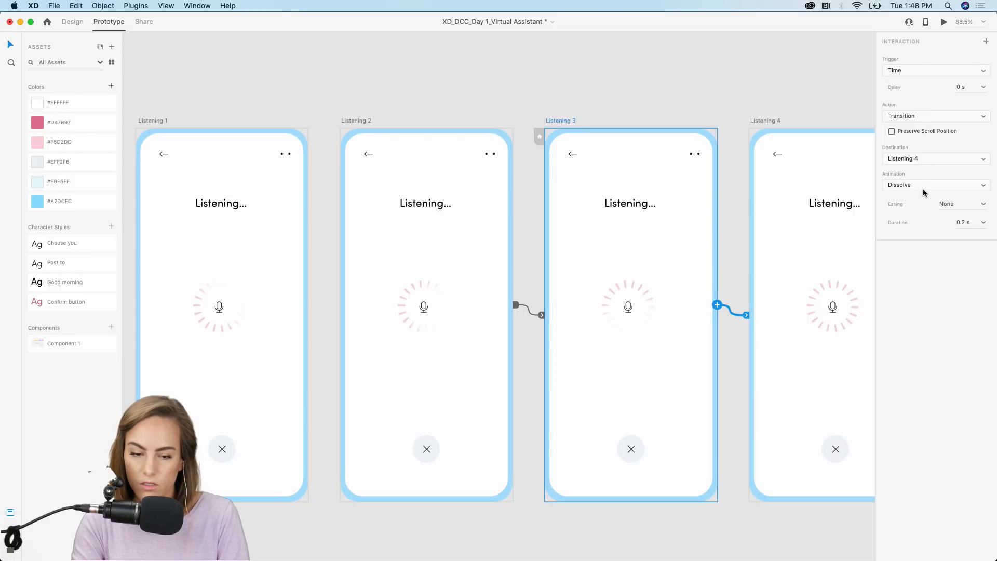
scroll(492, 240, "left", 5)
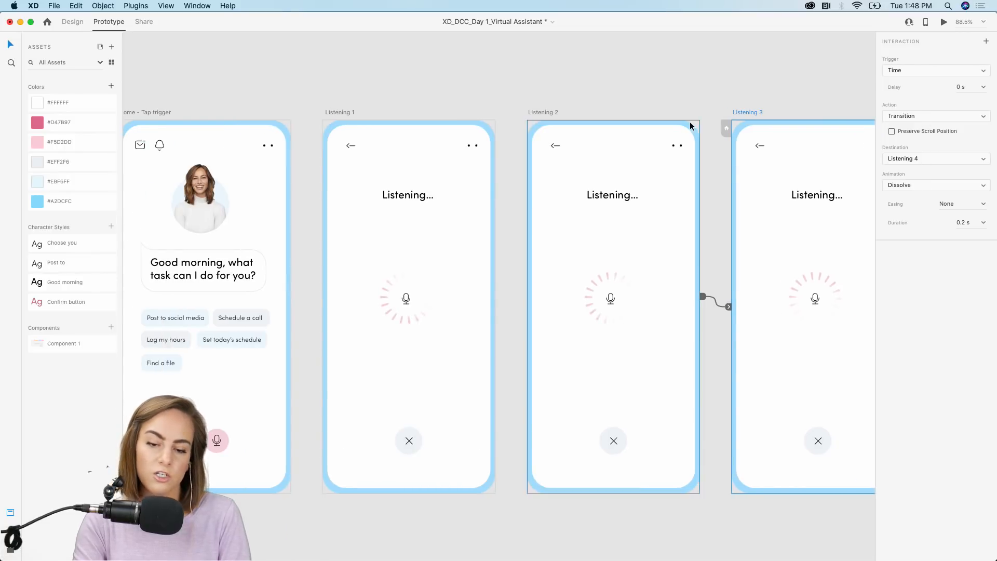
left_click_drag(709, 93, 344, 534)
scroll(344, 534, "right", 2)
scroll(345, 531, "right", 1)
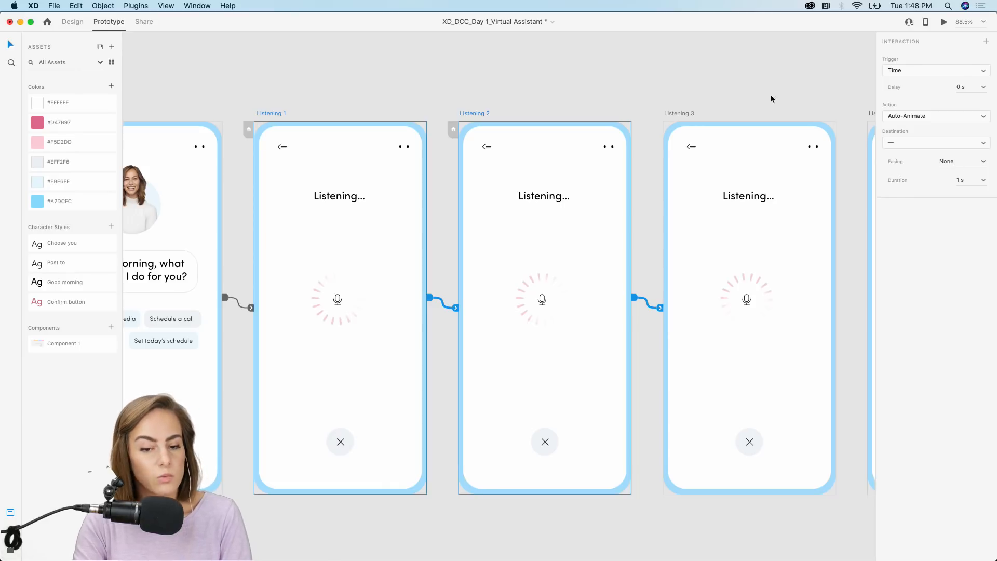
left_click(722, 79)
scroll(722, 78, "right", 10)
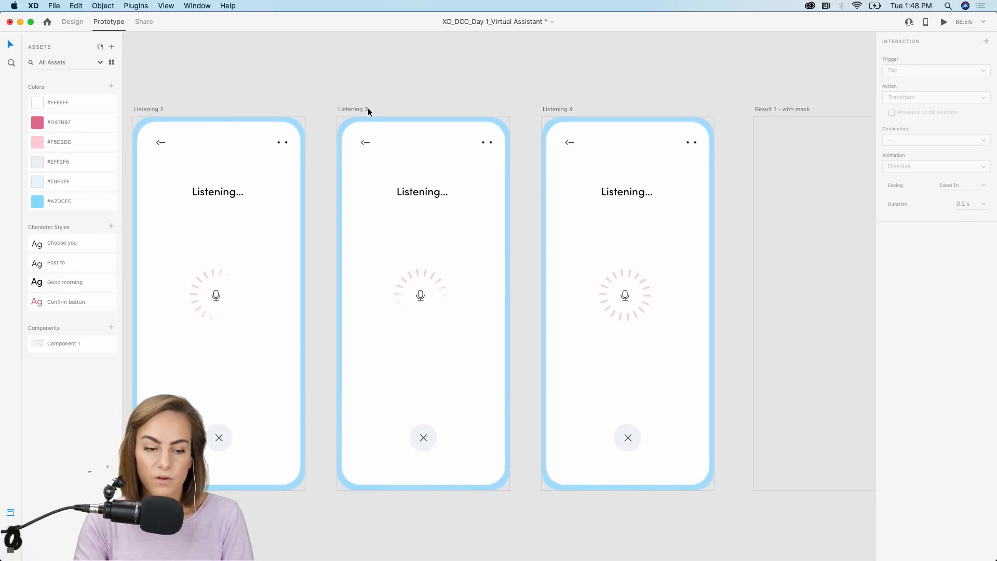
left_click(367, 109)
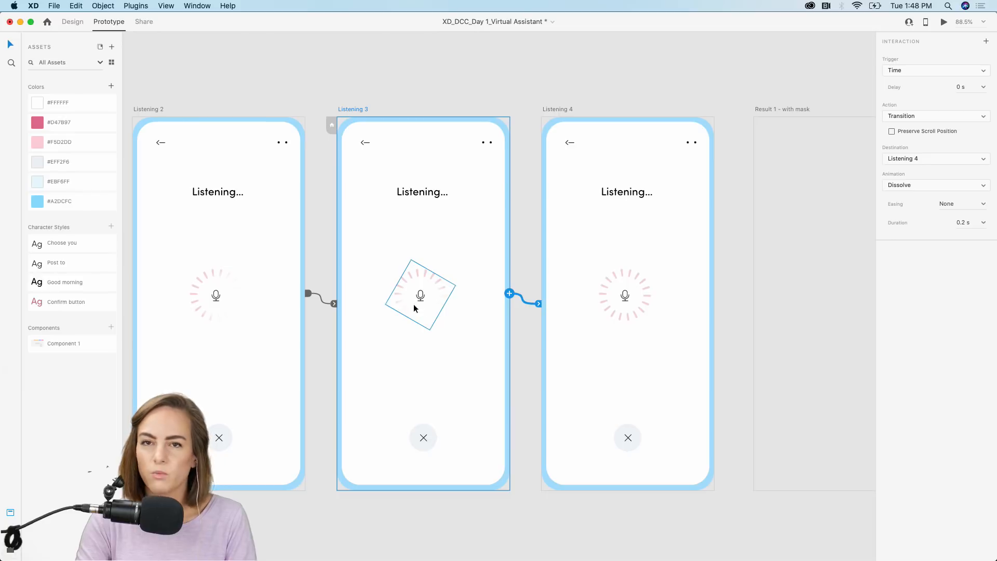
left_click(516, 110)
scroll(515, 110, "right", 2)
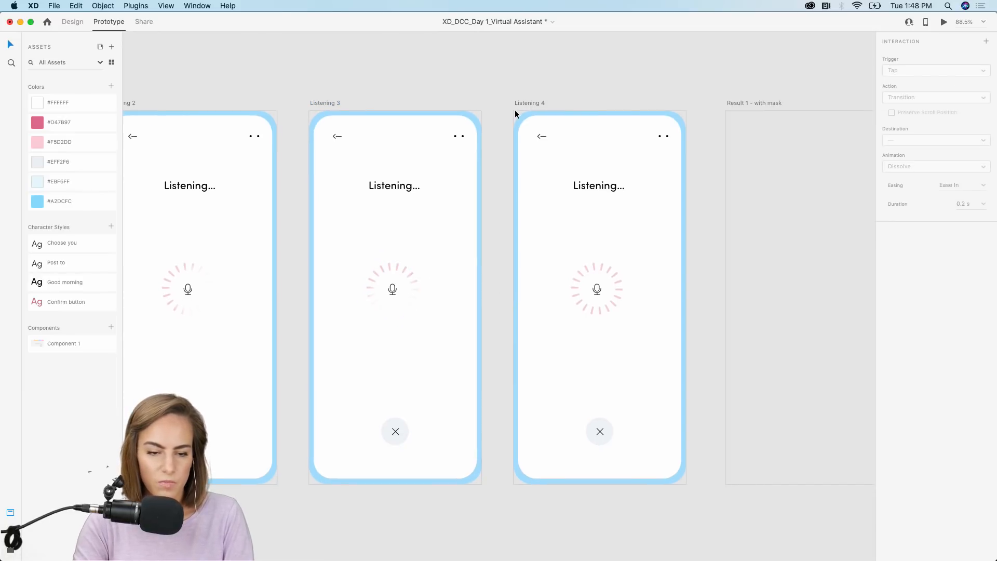
scroll(515, 111, "down", 3)
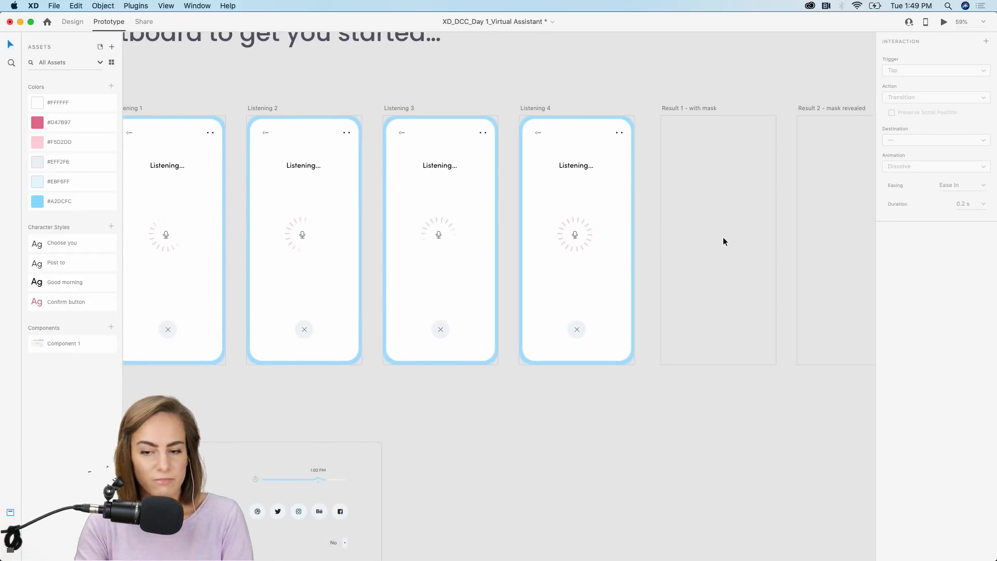
- Preview the prototype from the Home screen and close the preview
left_click(944, 23)
scroll(642, 187, "down", 5)
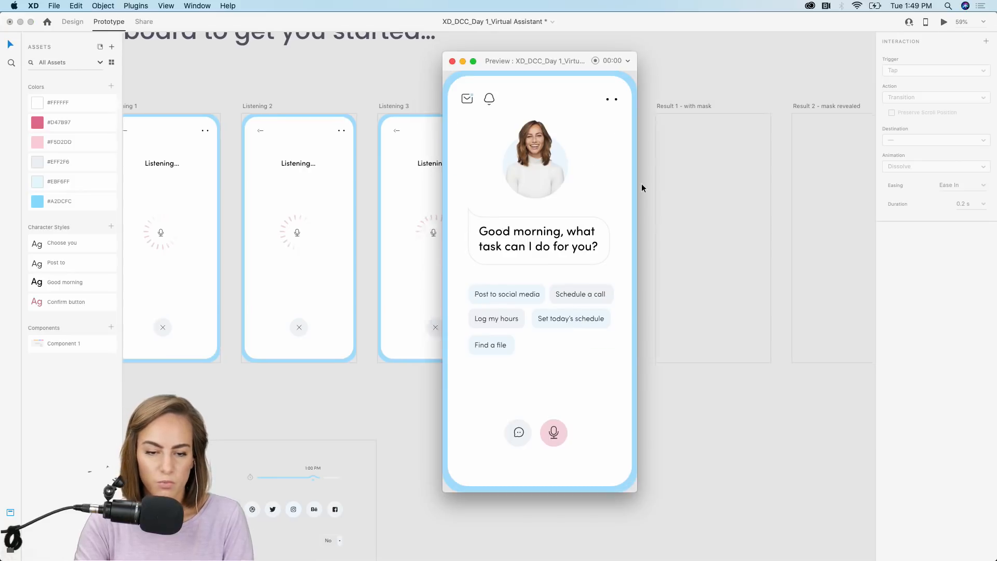
scroll(642, 188, "down", 3)
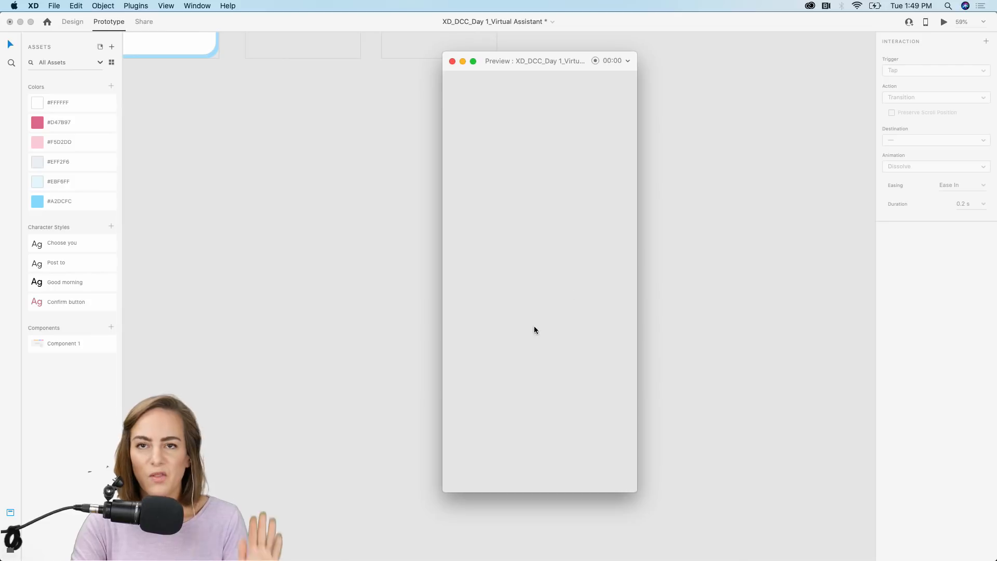
left_click(453, 62)
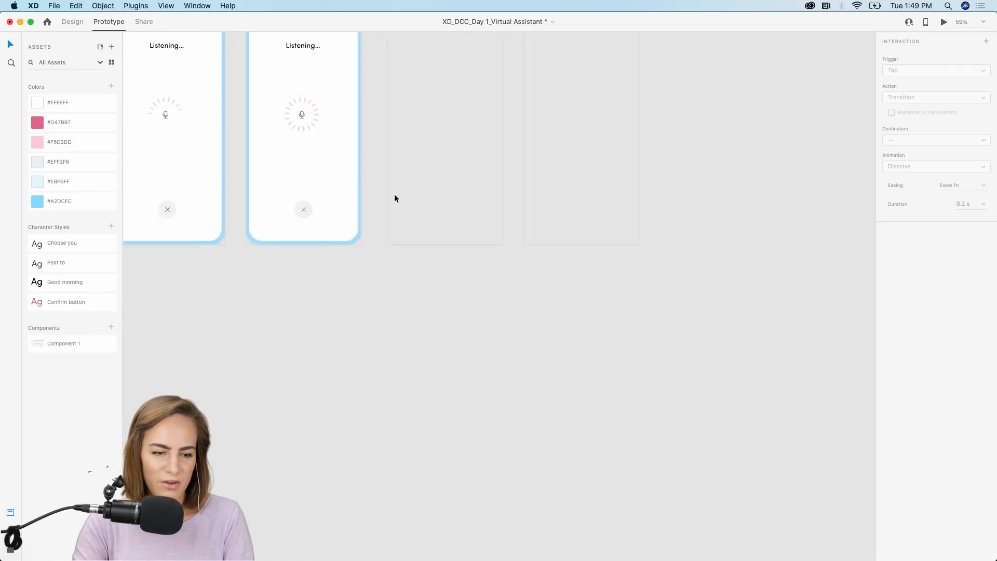
- In Design mode, copy the Home artboard's background, mail and bell icons and corner dots into the empty Result 1 - with mask artboard
scroll(395, 198, "up", 5)
scroll(394, 198, "left", 5)
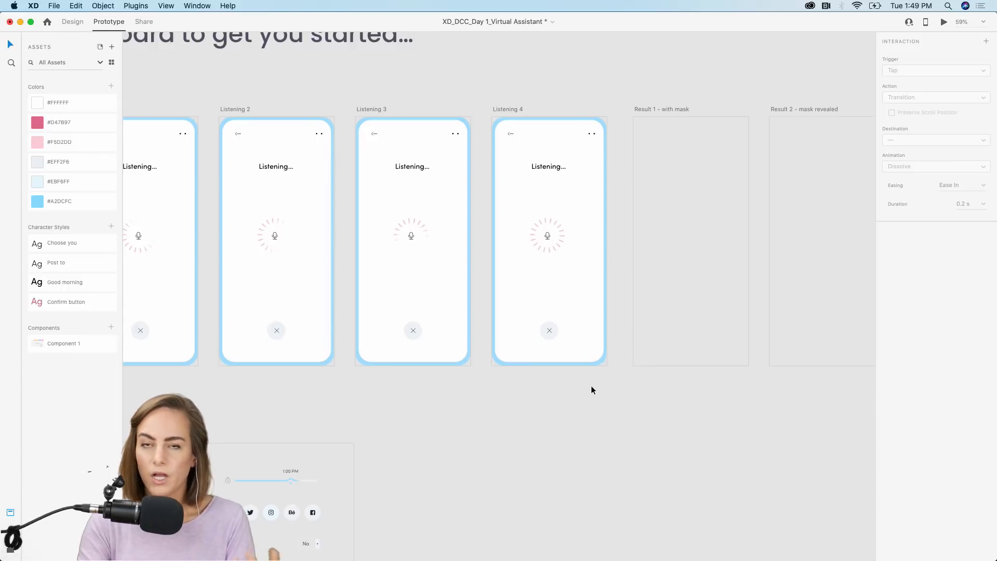
left_click_drag(612, 383, 552, 292)
left_click(441, 438)
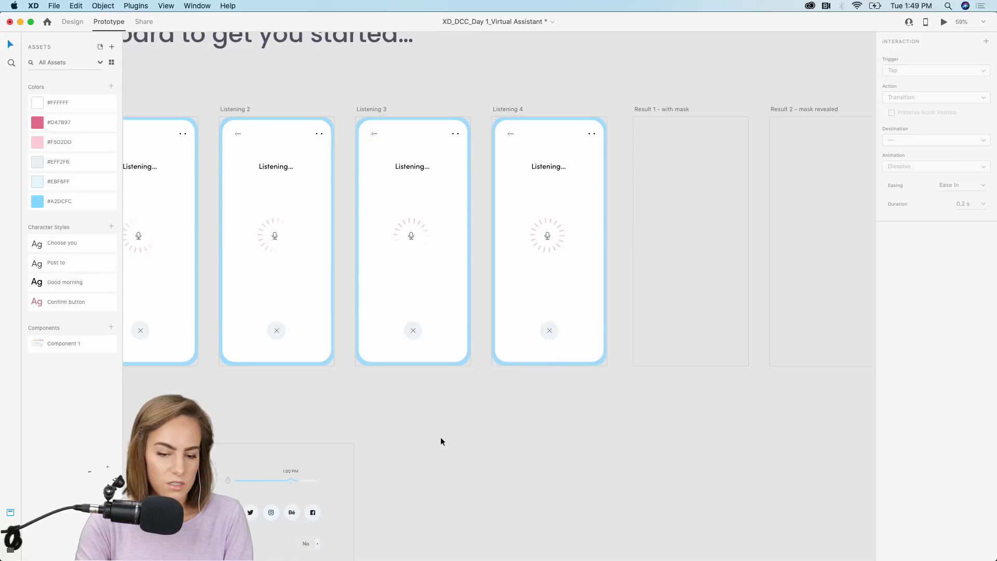
scroll(441, 438, "left", 5)
left_click(72, 21)
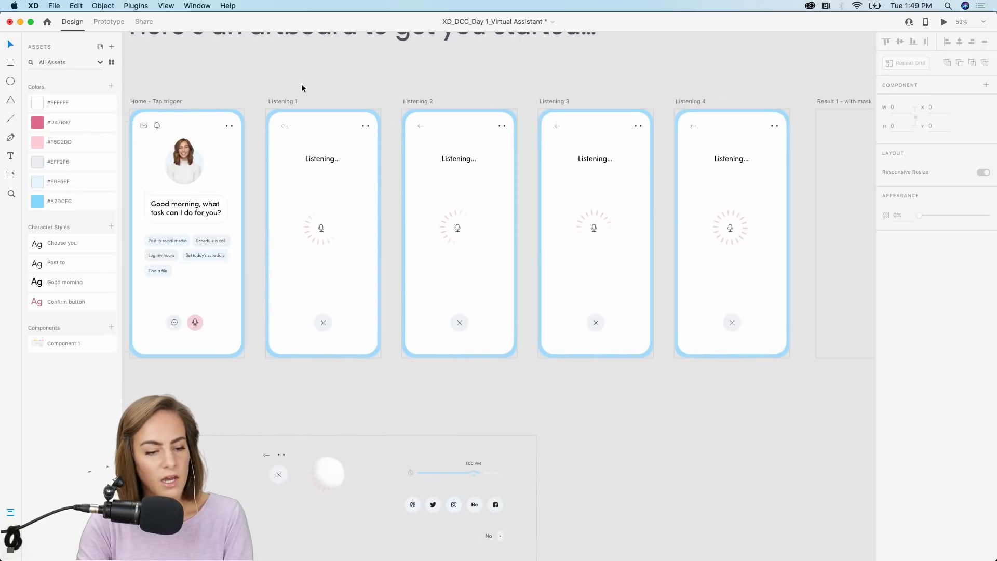
scroll(302, 89, "left", 5)
left_click(392, 106)
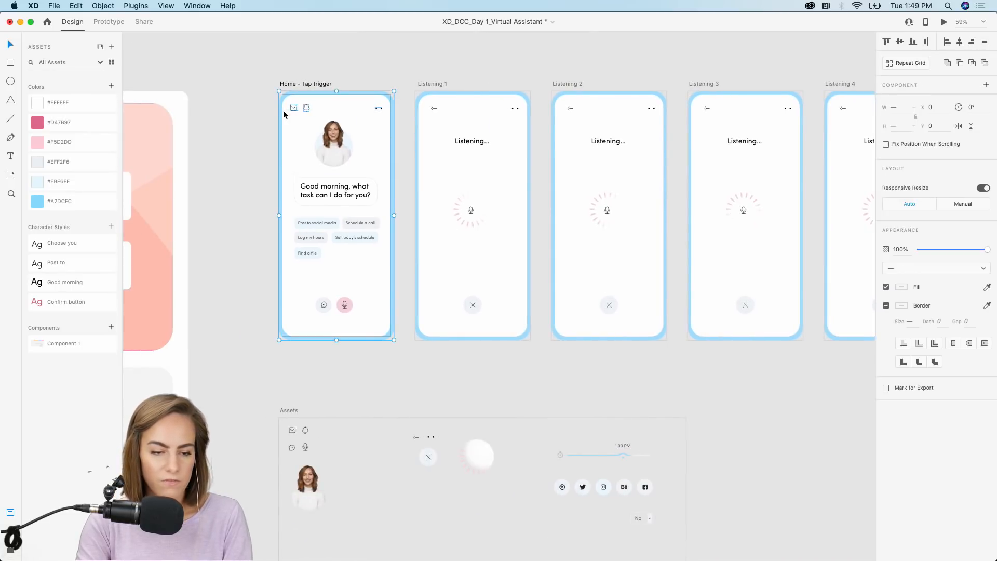
scroll(284, 115, "right", 10)
left_click(425, 176)
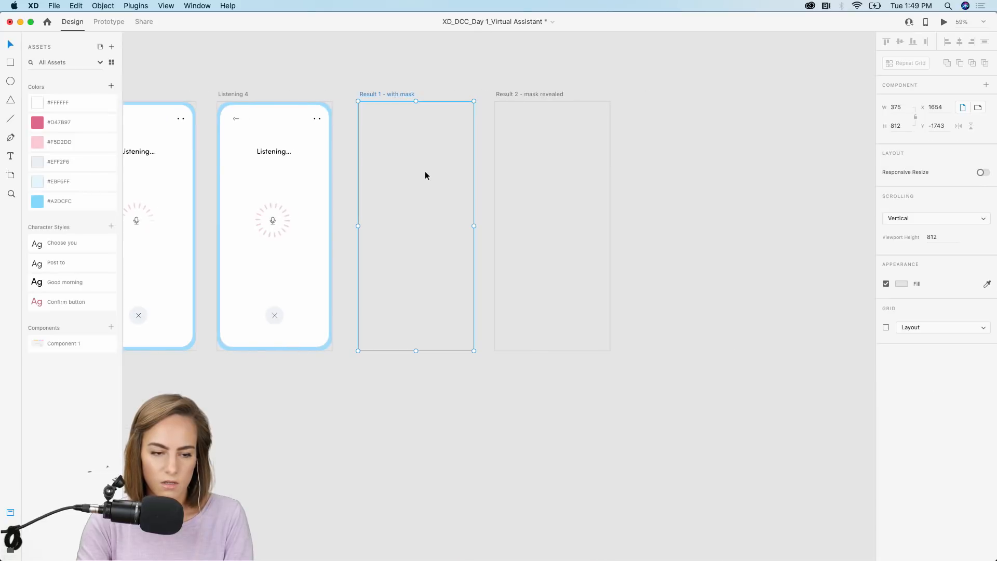
scroll(425, 176, "up", 5)
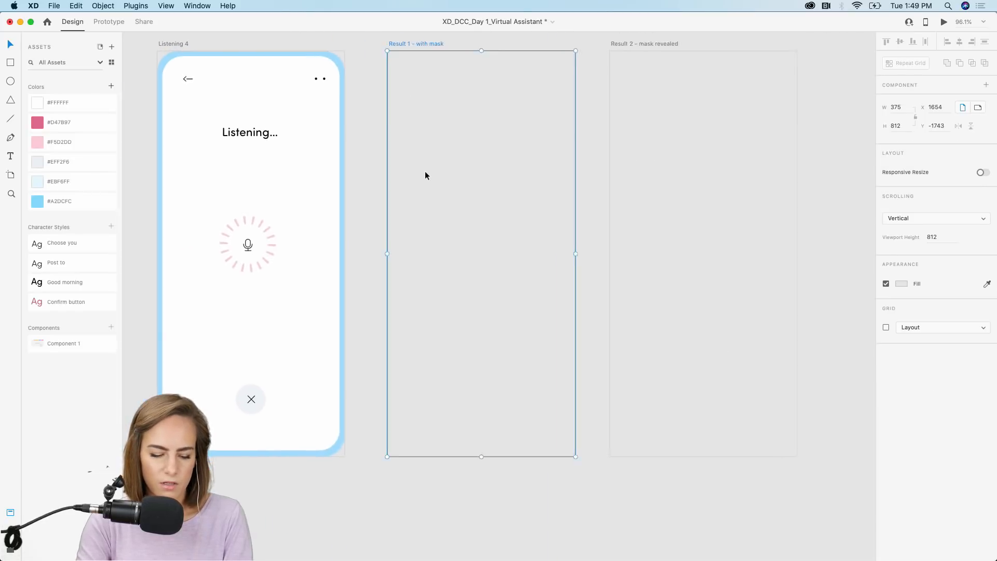
key("super+v")
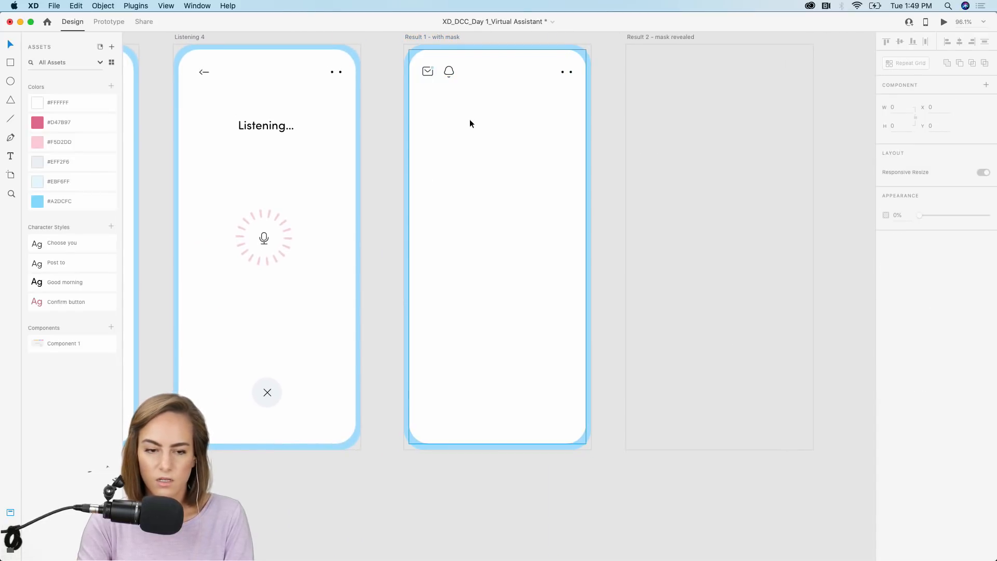
- Copy the "Listening..." heading from Listening 4 into the Result 1 - with mask artboard
scroll(469, 124, "left", 2)
left_click(370, 132)
key("super+c")
left_click(565, 161)
scroll(565, 161, "up", 4)
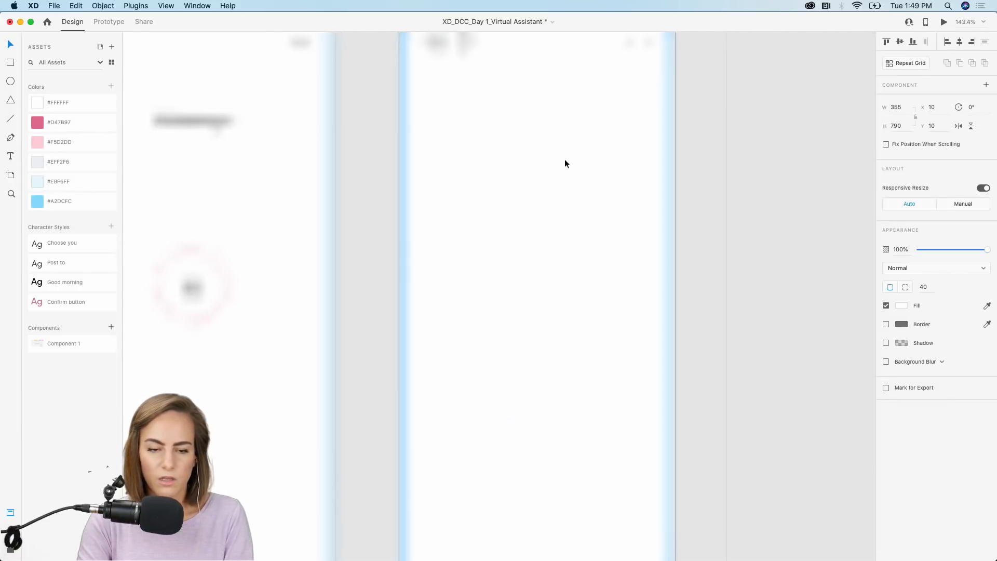
scroll(566, 159, "down", 2)
key("super+v")
- Replace the pasted heading's text on Result 1 with “Make a social media post for me."
double_click(531, 137)
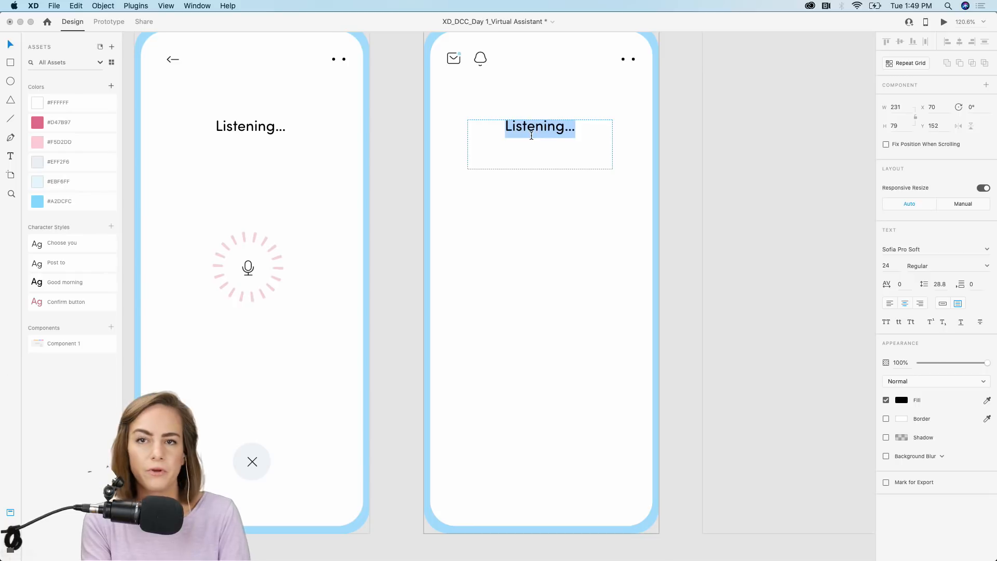
key("BackSpace")
type("\"Make a socia")
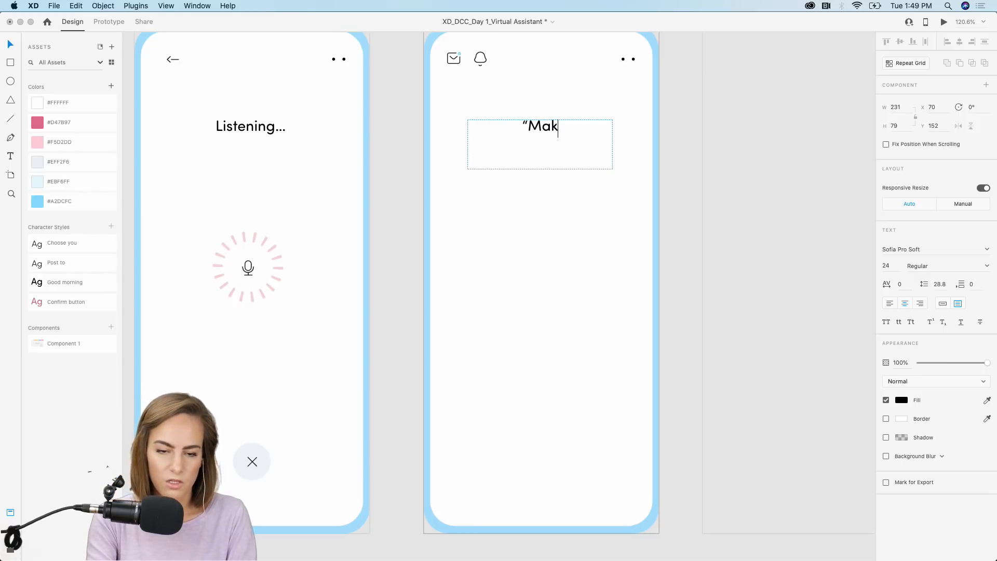
type("l me")
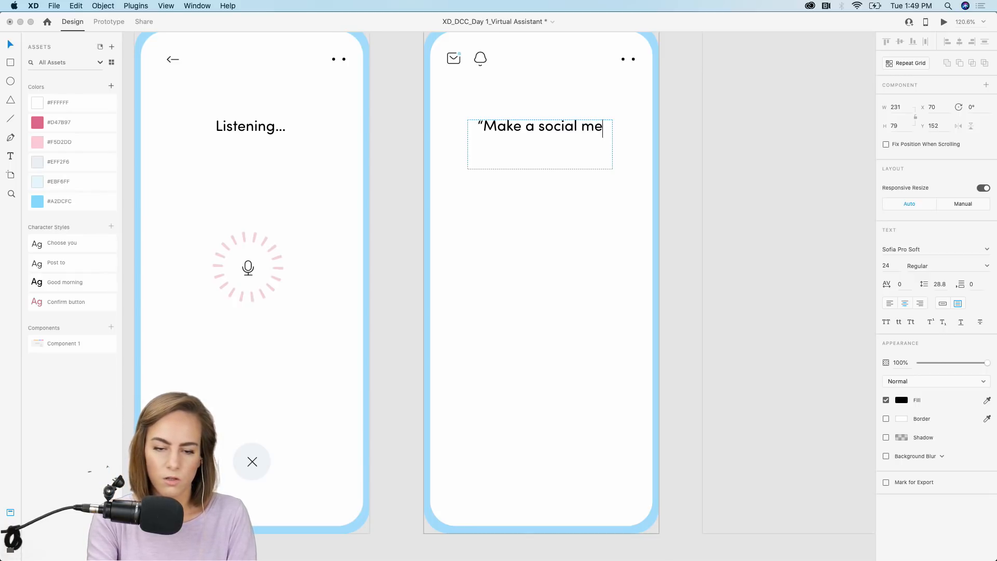
type("dia post for me.\"")
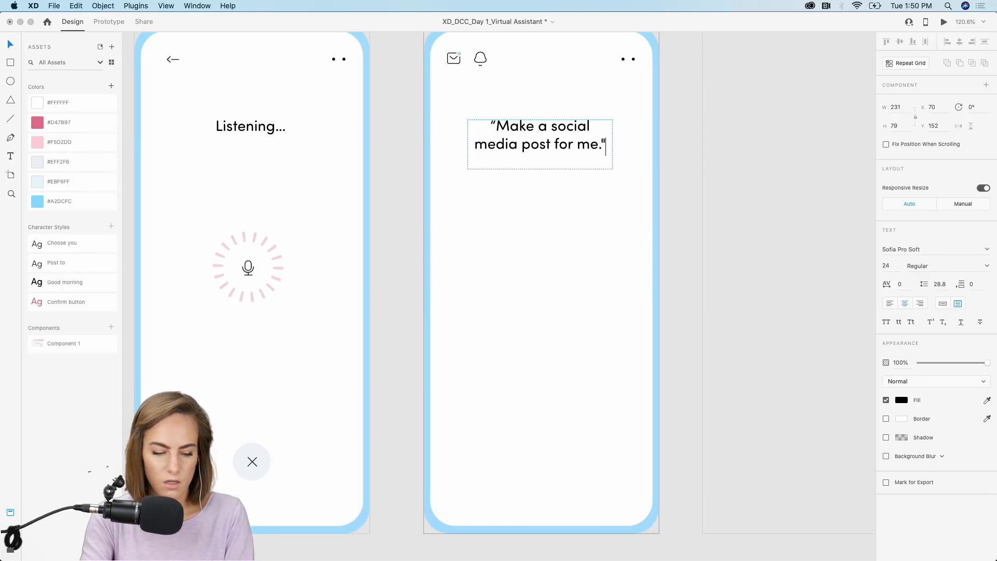
key("Escape")
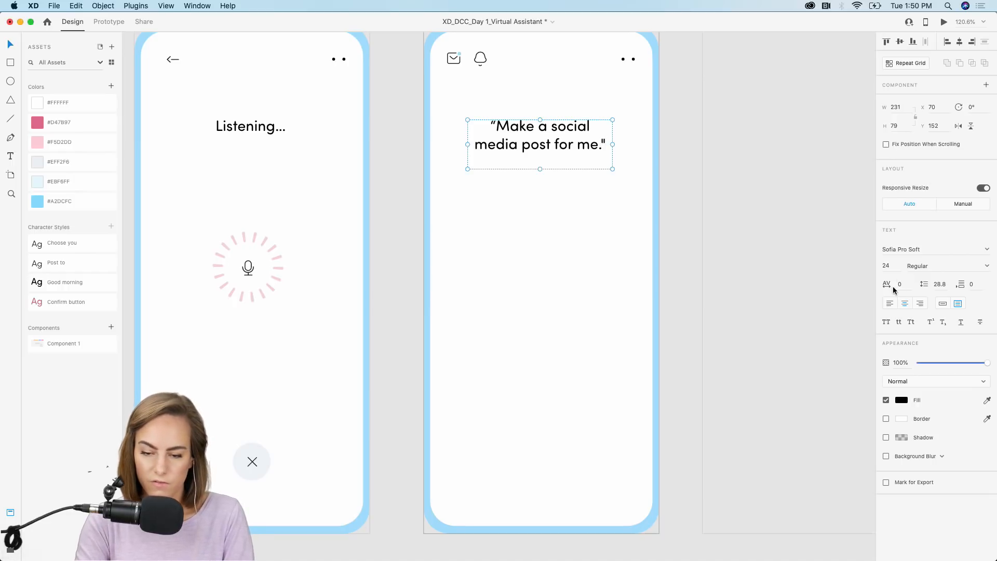
- Left-align the quoted heading, move it to about X 46, Y 144, and widen its text box to about 295
left_click(888, 305)
scroll(559, 263, "left", 12)
scroll(559, 263, "left", 3)
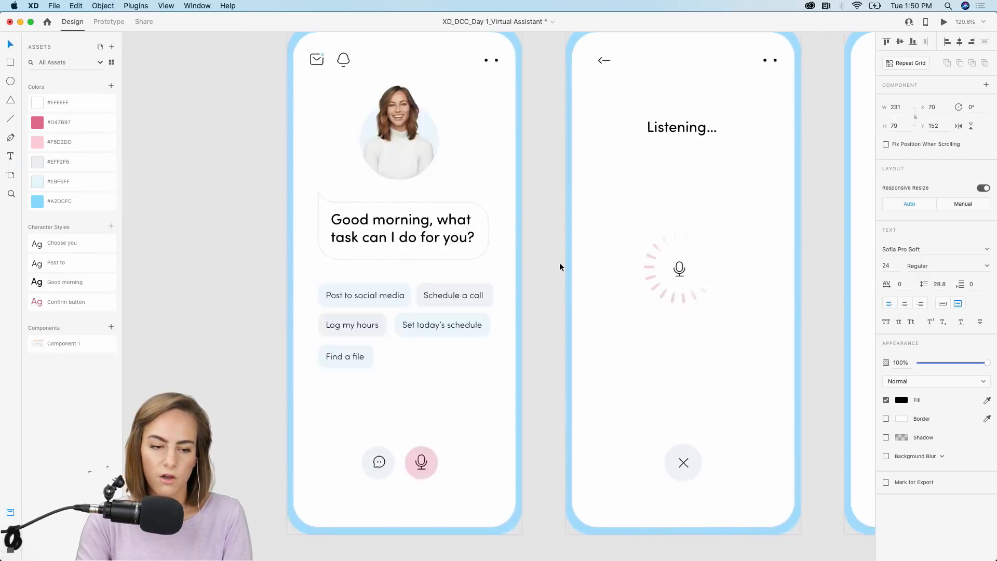
scroll(559, 263, "right", 15)
scroll(559, 263, "up", 2)
scroll(559, 263, "right", 6)
scroll(559, 263, "down", 1)
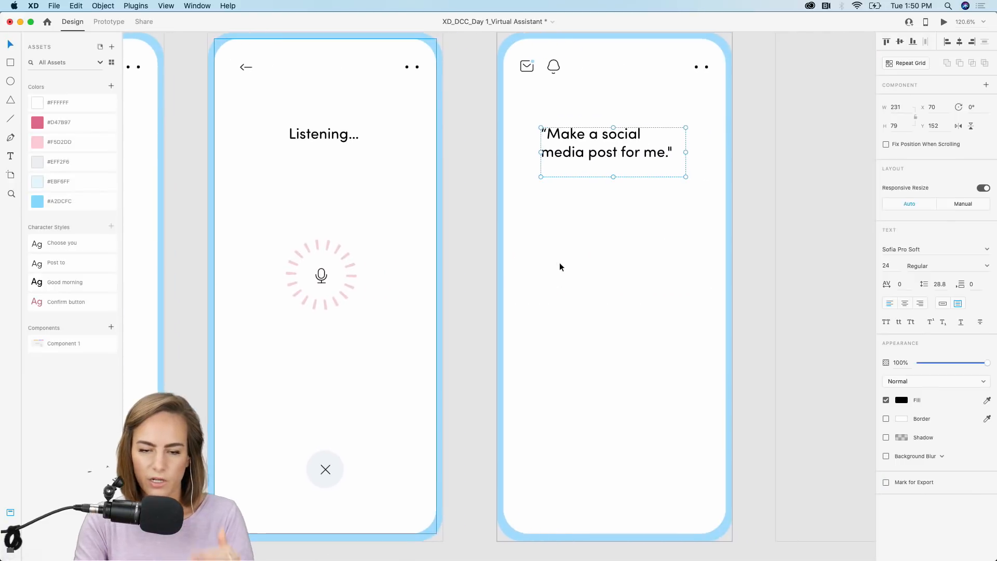
left_click_drag(559, 154, 545, 148)
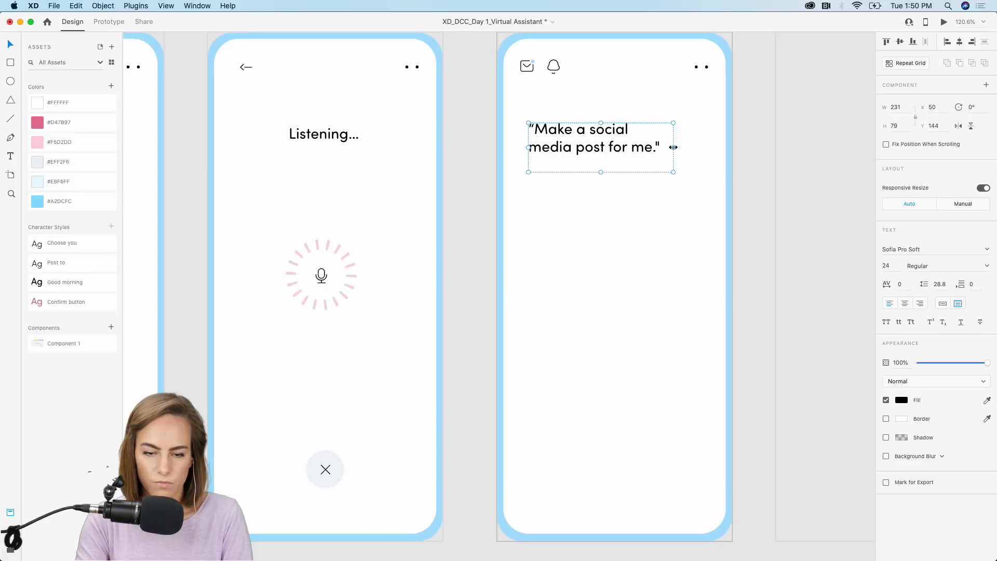
mouse_move(674, 147)
left_mouse_down()
mouse_move(713, 148)
mouse_move(682, 133)
left_mouse_up()
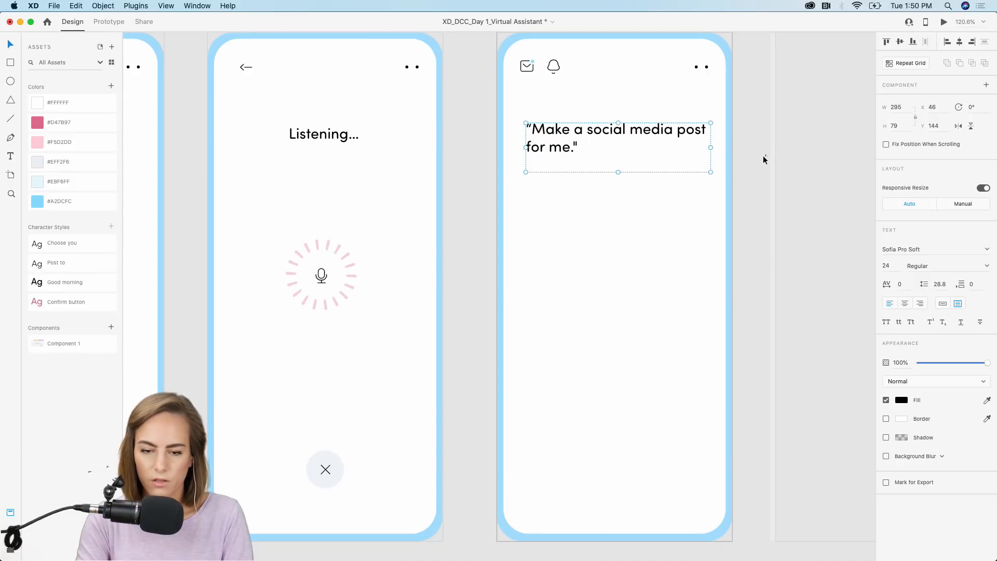
left_click(764, 159)
- Draw a button rectangle about 187 by 56 near the bottom of the Result 1 artboard
scroll(759, 167, "down", 5)
scroll(759, 173, "down", 5)
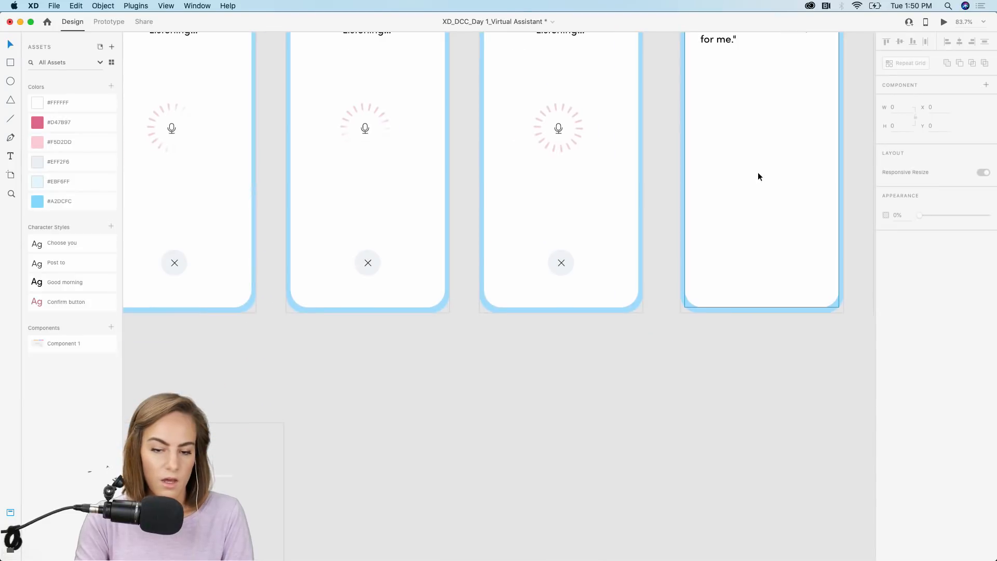
scroll(758, 174, "right", 5)
scroll(759, 174, "up", 2)
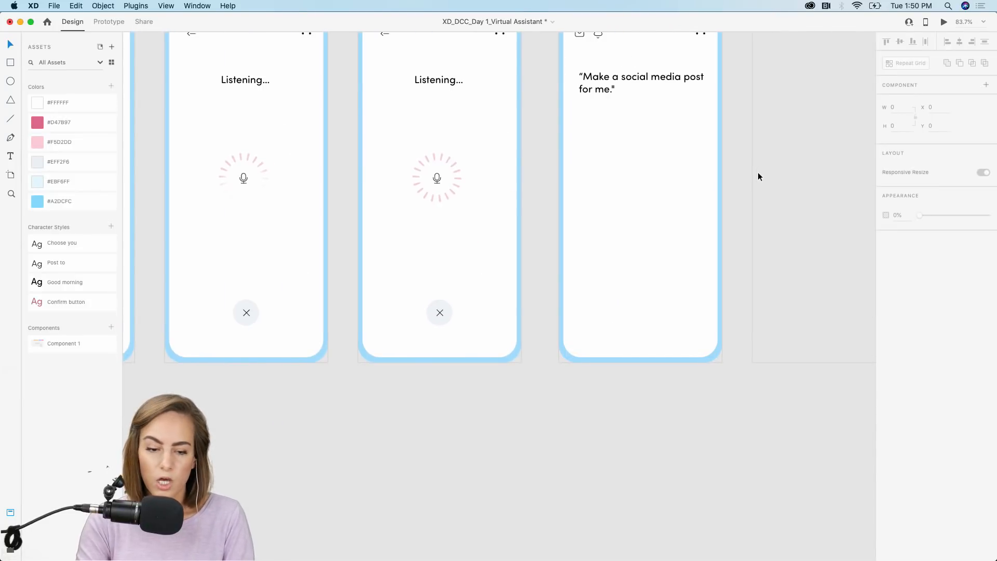
left_click(11, 65)
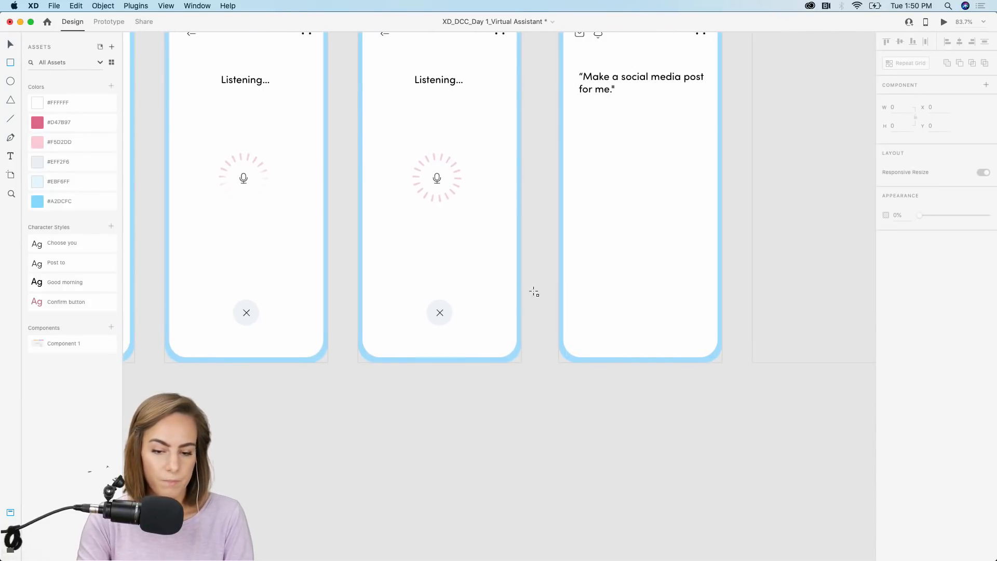
left_click_drag(602, 303, 684, 327)
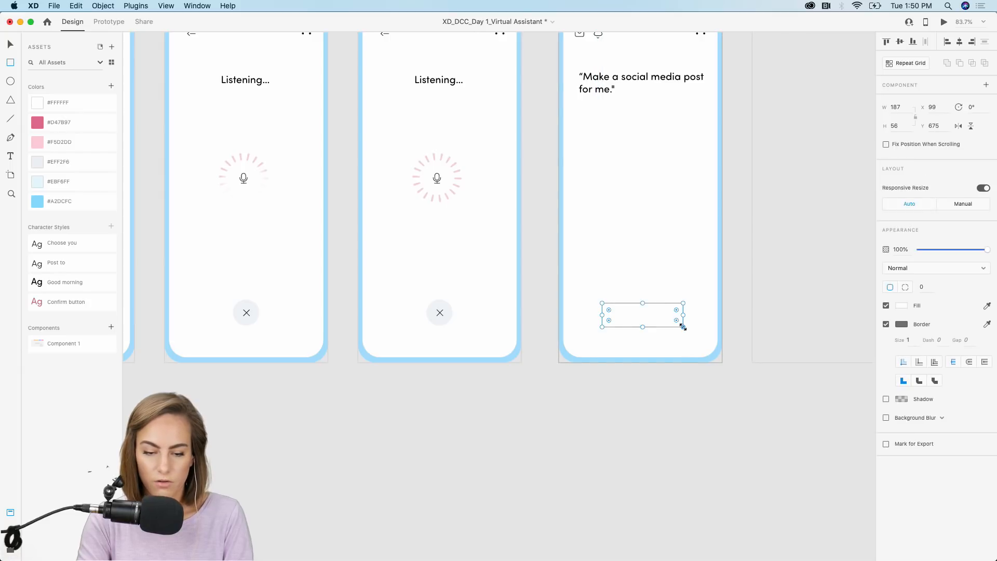
- Style the button rectangle with no border, a pink #F5D2DD fill and a corner radius of 10
scroll(683, 327, "up", 5)
left_click(887, 324)
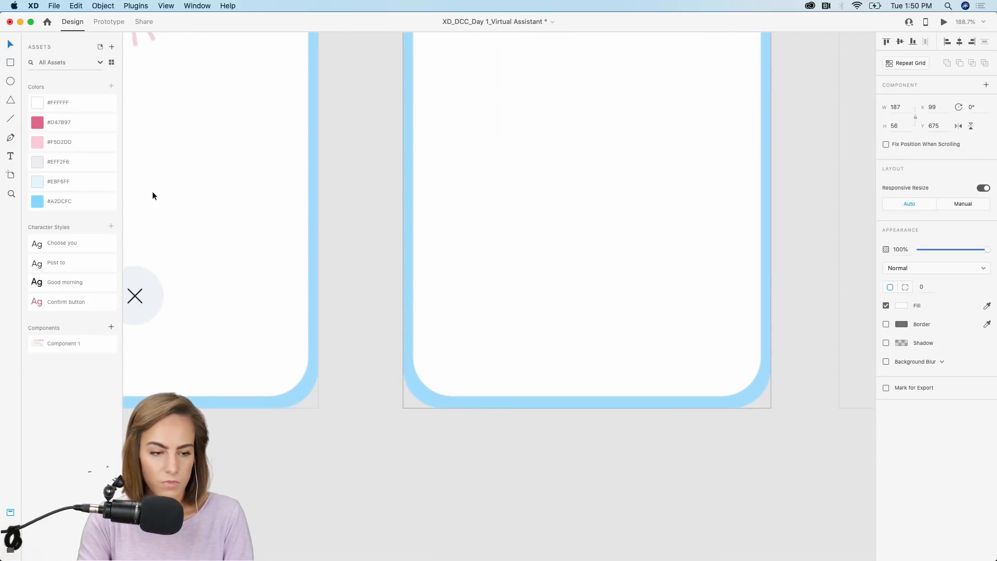
left_click(60, 145)
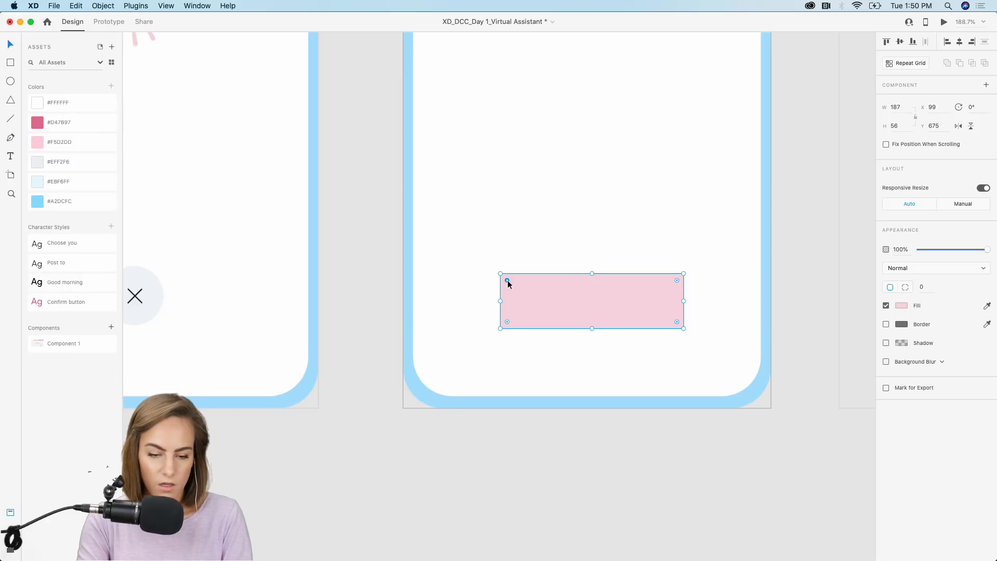
left_click_drag(507, 279, 509, 282)
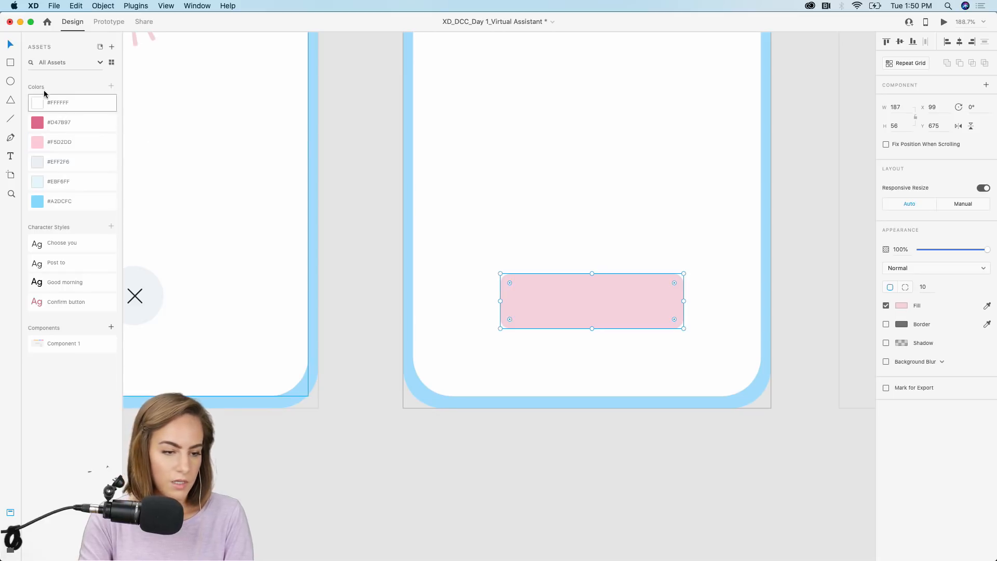
scroll(624, 180, "down", 3)
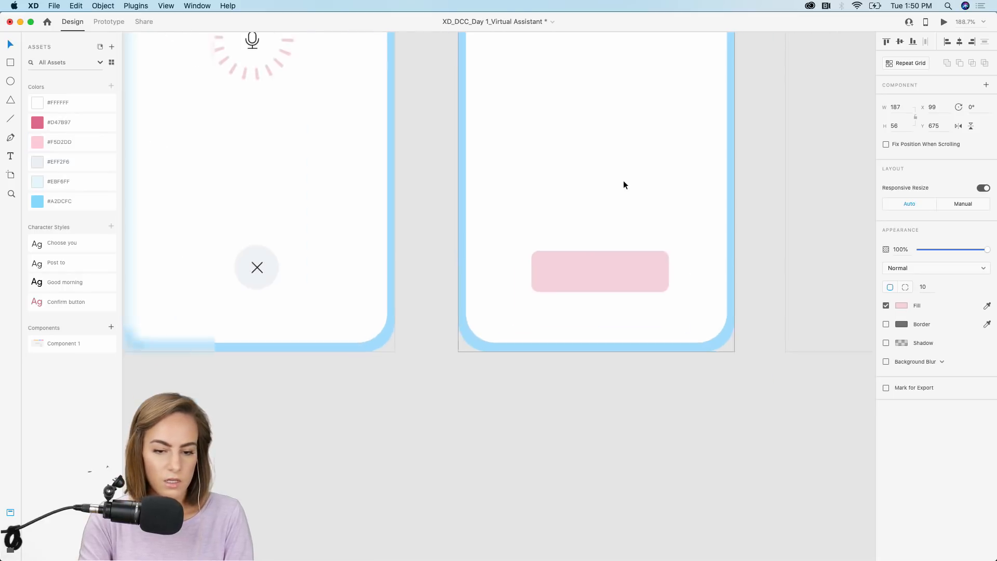
- Add a “Confirm” text box above the pink button on Result 1 and fill the text with #D47B97
left_click(10, 156)
left_click_drag(563, 201, 628, 217)
type("Con")
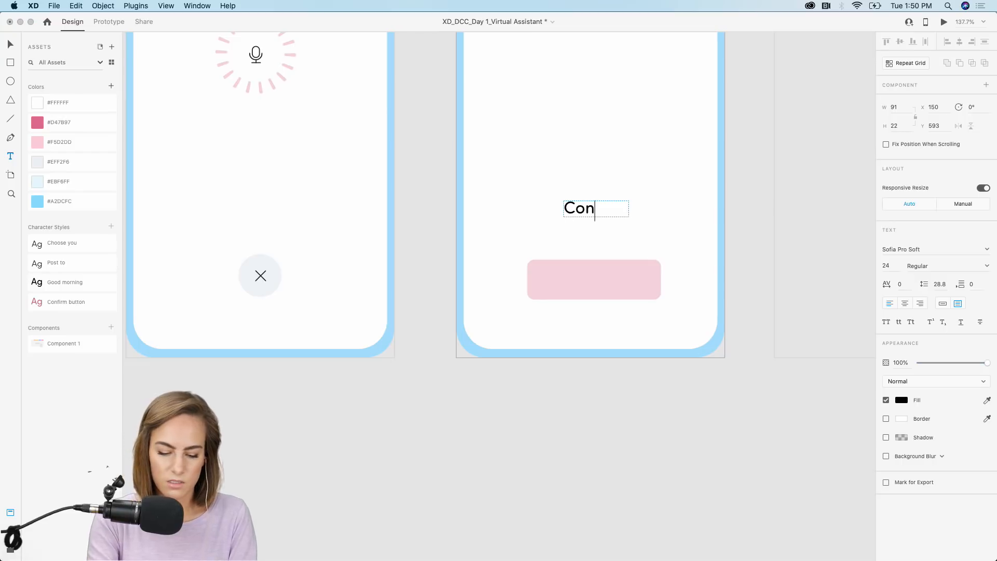
type("firm")
key("Escape")
left_click(99, 123)
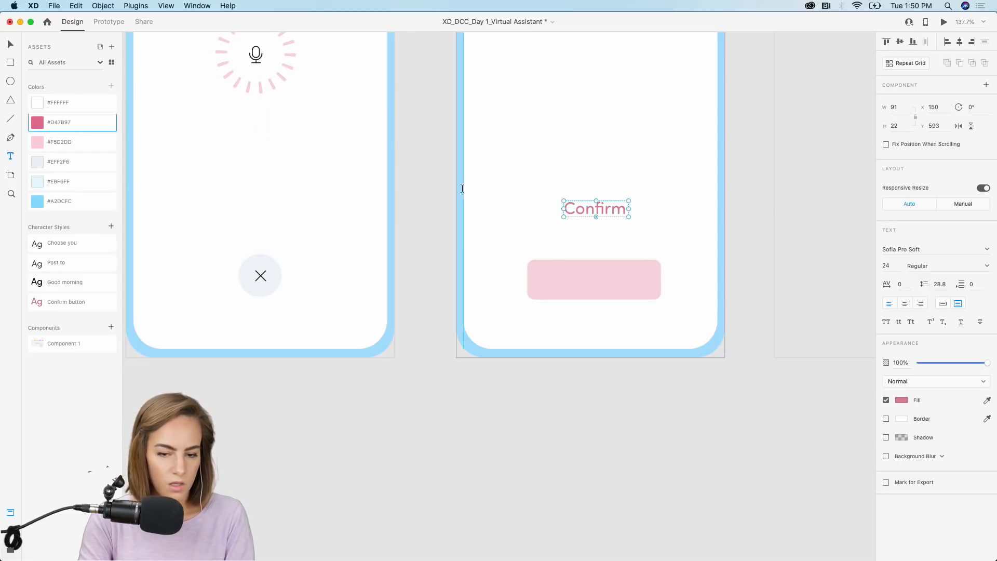
- Move the Confirm text onto the pink button, horizontally centred, at about X 147, Y 690
left_click_drag(606, 209, 603, 279)
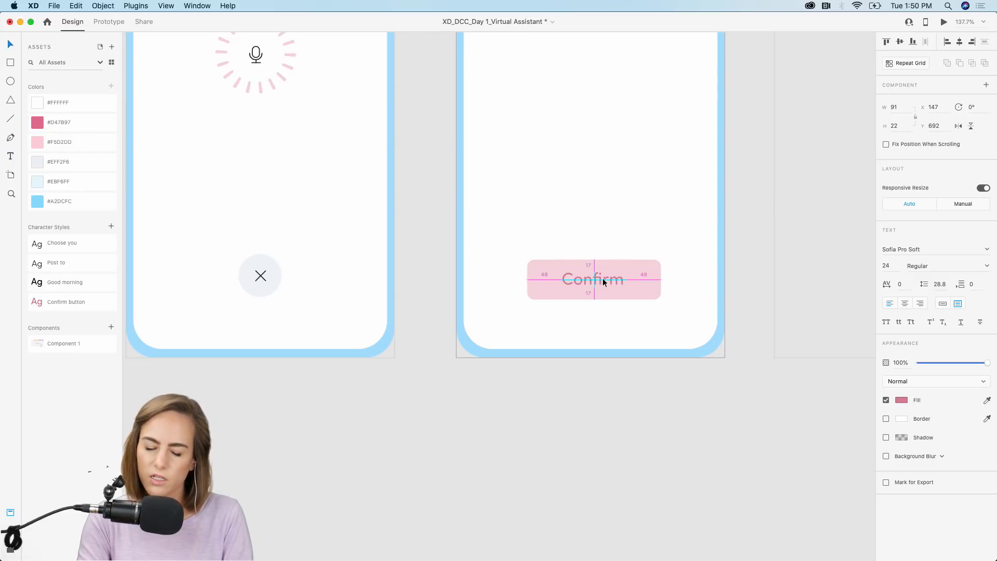
scroll(602, 265, "up", 3)
scroll(602, 266, "up", 2)
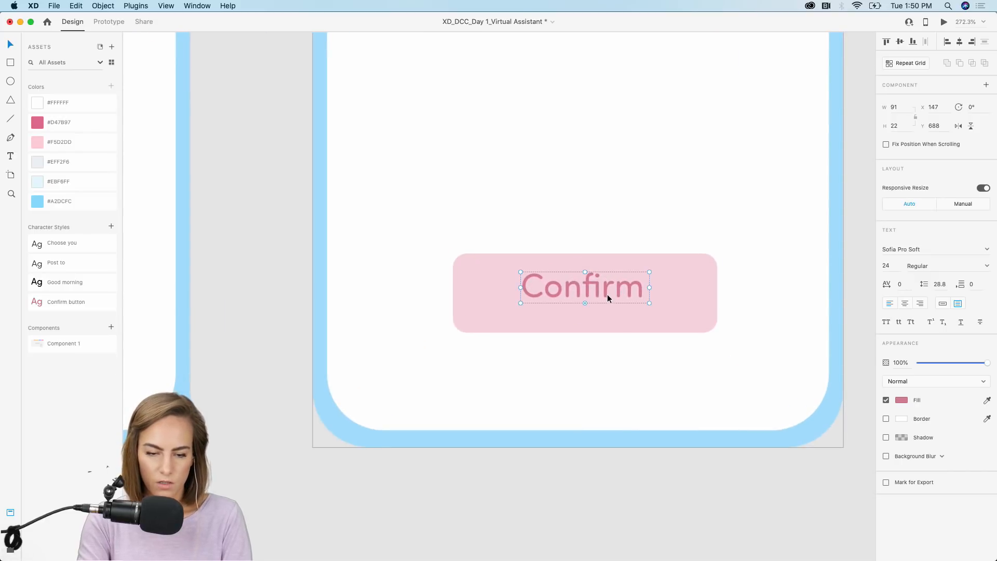
key("Down")
key("Down")
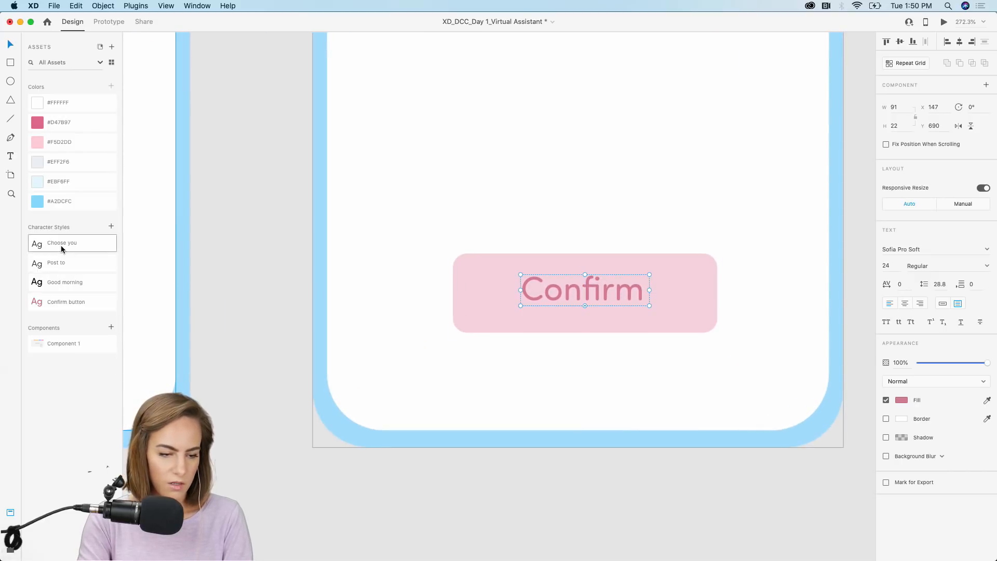
- Apply the Confirm button character style to the label, center-align its text, and shift it to Y 692
left_click(62, 301)
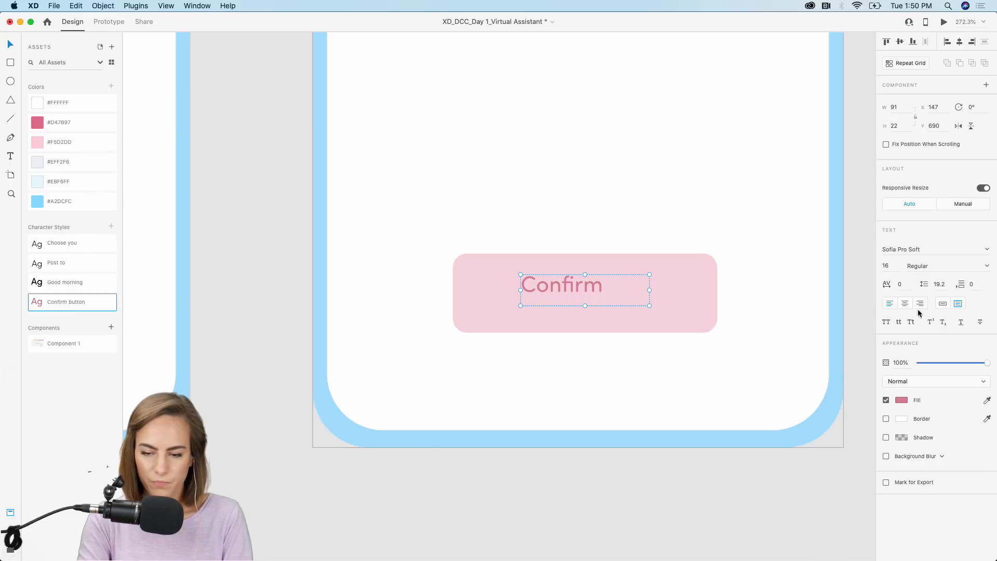
left_click(905, 303)
left_click_drag(596, 291, 598, 295)
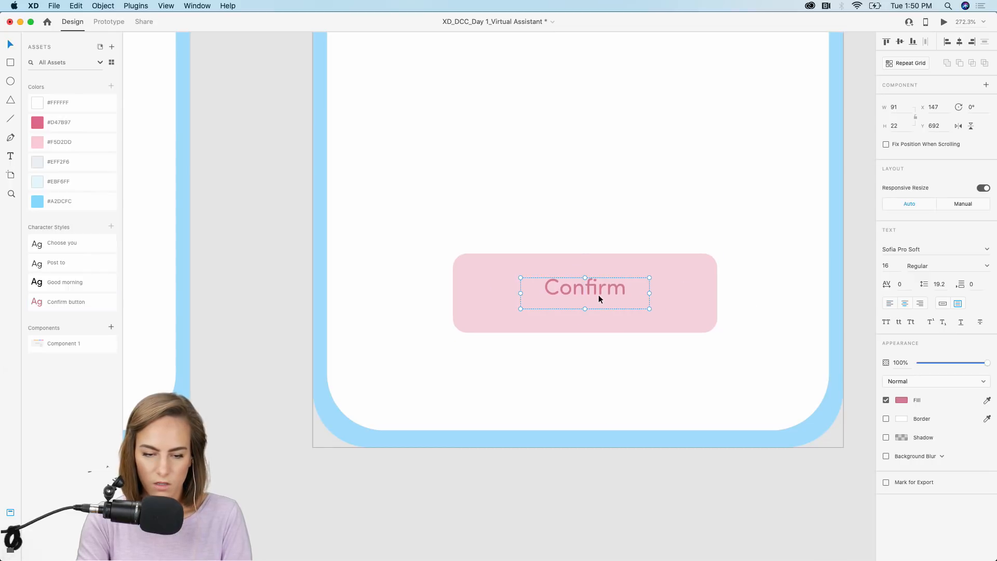
- Shorten the pink button rectangle from its lower edge so it fits more closely around the Confirm label
left_click(603, 326)
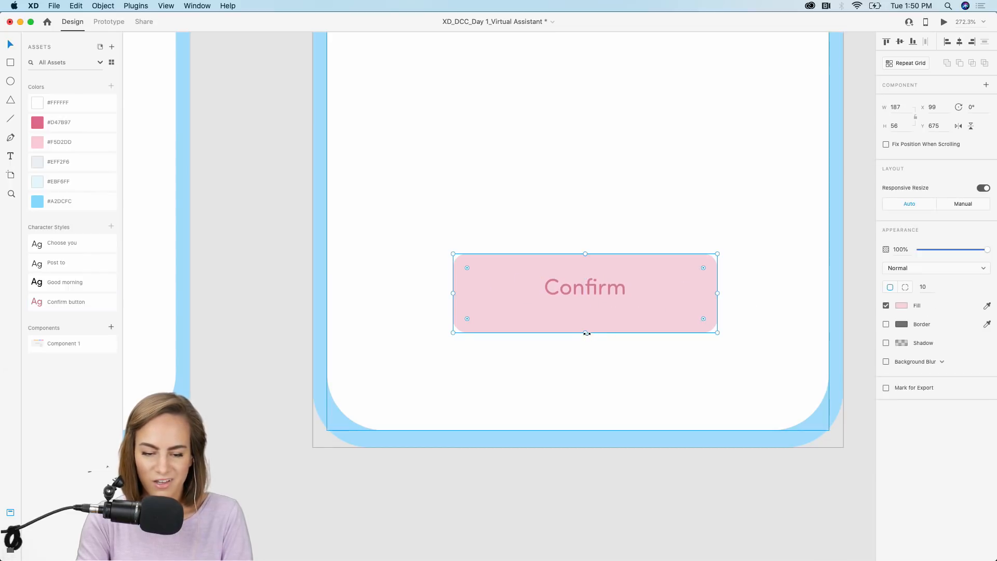
left_click_drag(584, 333, 585, 323)
key("Escape")
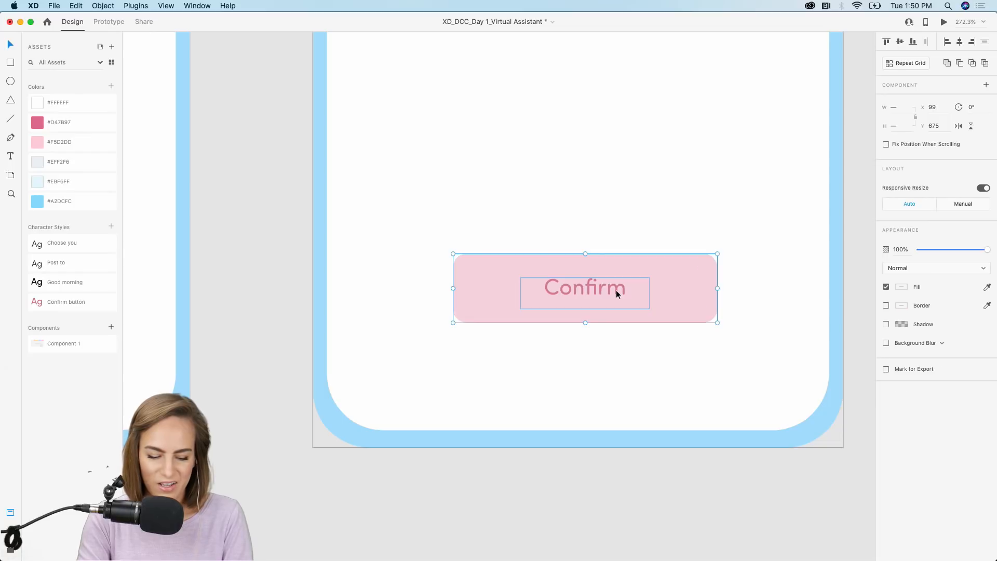
scroll(616, 291, "down", 5)
left_click(526, 425)
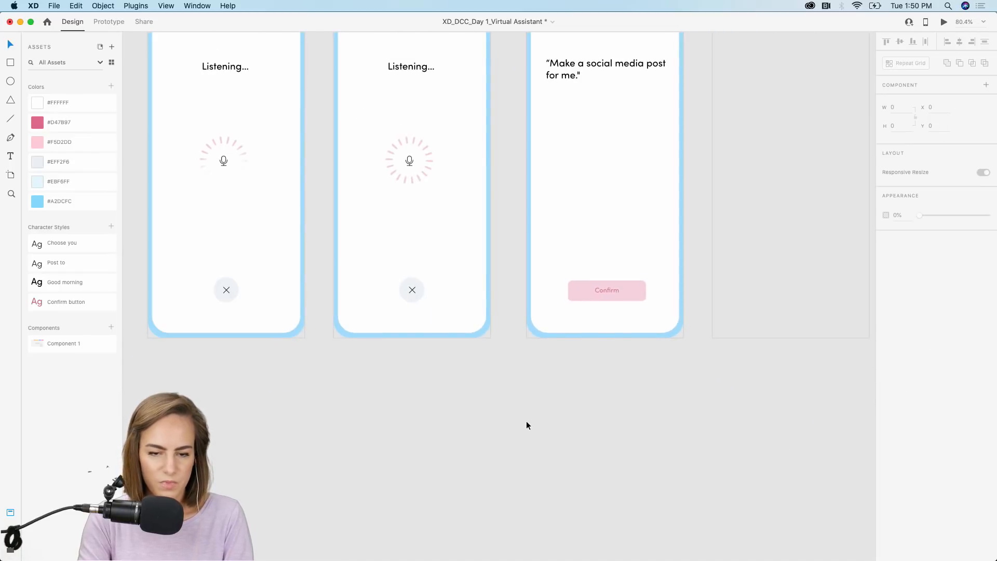
- Copy the social media icon row from the Assets artboard into Result 1 and place it below the heading at about X 41, Y 275
scroll(527, 425, "up", 1)
scroll(527, 425, "down", 10)
scroll(527, 426, "up", 2)
scroll(526, 425, "up", 2)
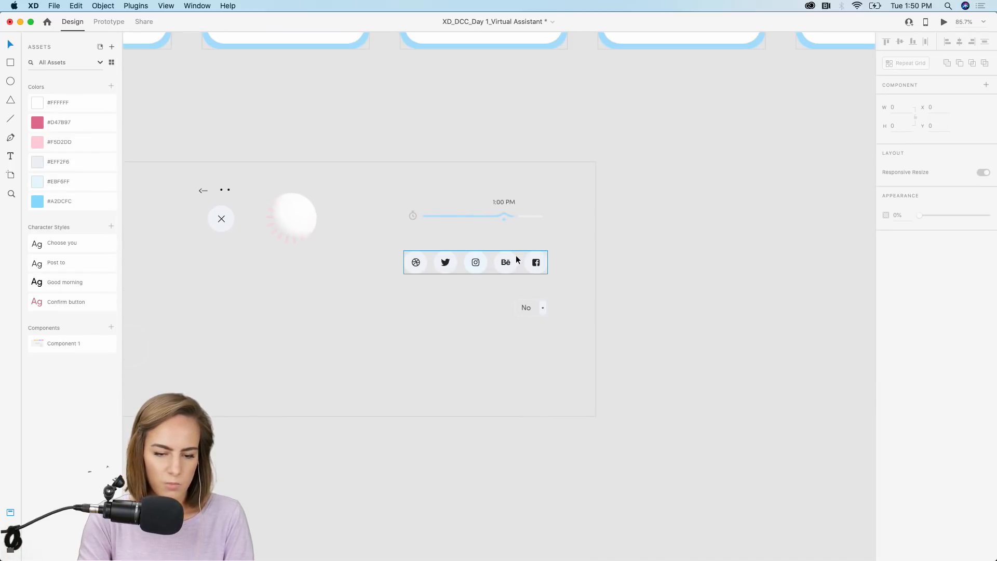
left_click(508, 269)
scroll(508, 275, "up", 6)
scroll(508, 271, "up", 5)
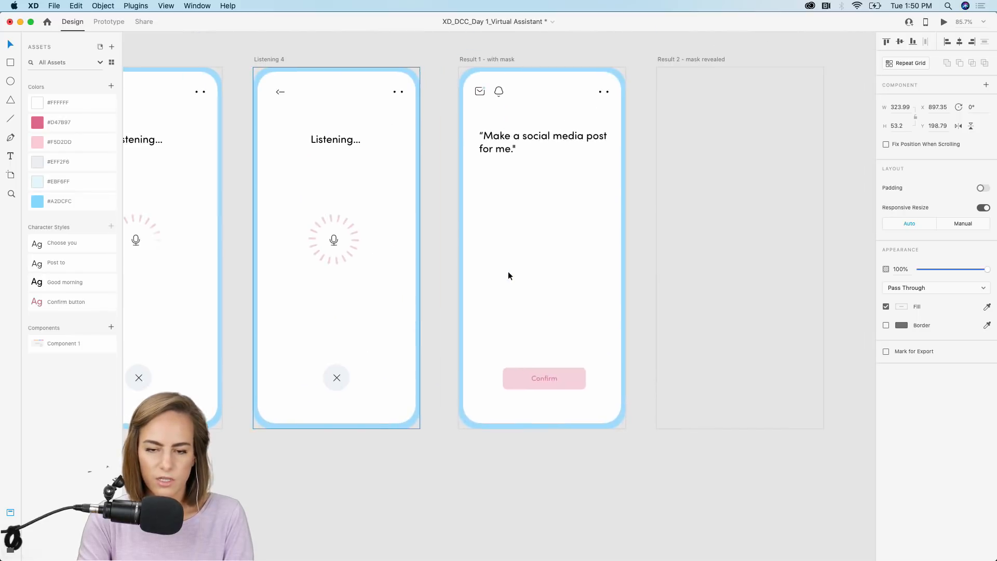
left_click(522, 227)
key("super+v")
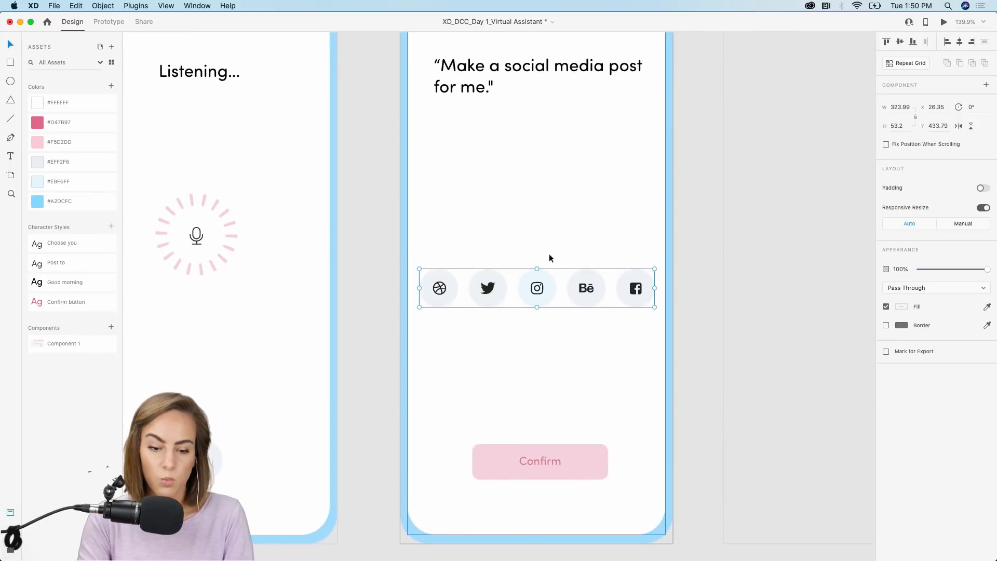
left_click_drag(533, 285, 543, 174)
- Add the text “Choose your post settings” below the icon row and apply the Choose you character style
left_click(11, 156)
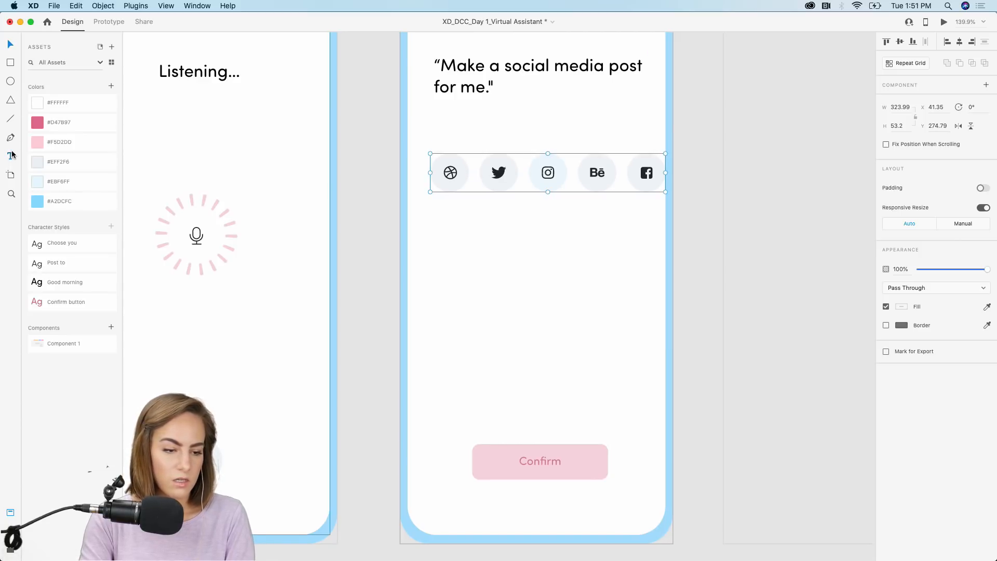
left_click_drag(434, 232, 519, 292)
type("Choos")
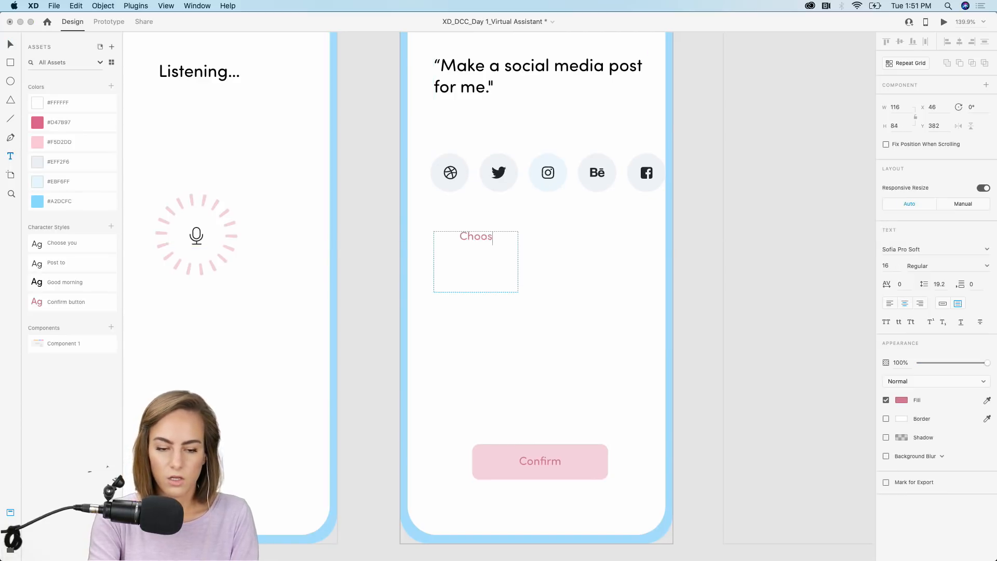
type("e your post settings")
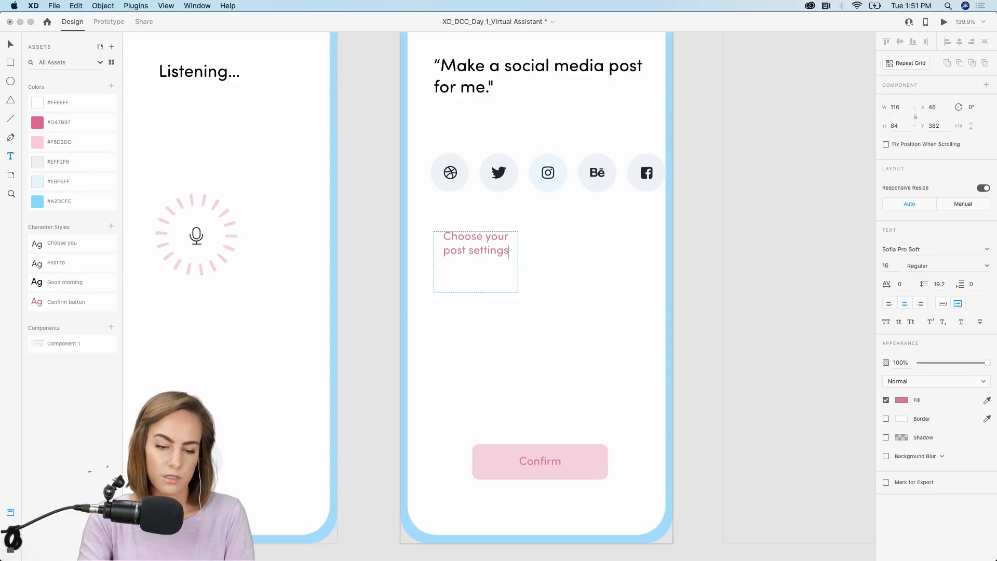
key("Escape")
left_click(55, 245)
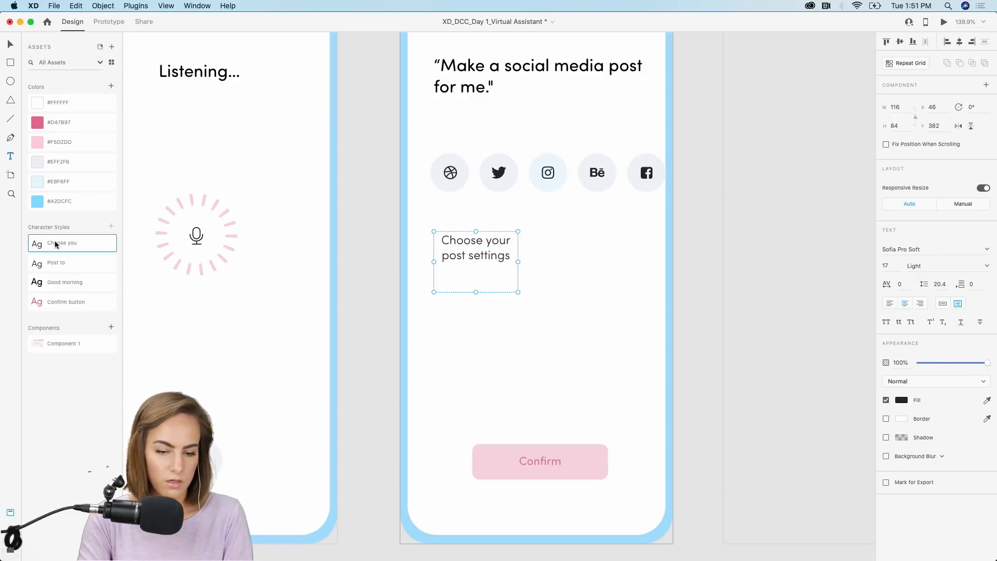
- Widen and left-align the post settings text, switch it to auto width, and place it above the social icon row
left_click_drag(518, 292, 600, 269)
left_click(889, 304)
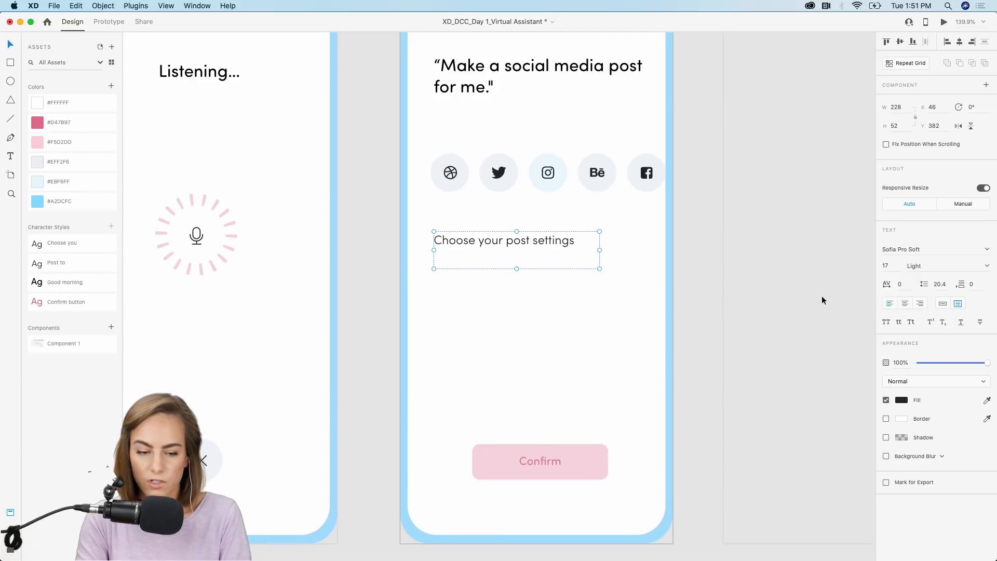
left_click(942, 304)
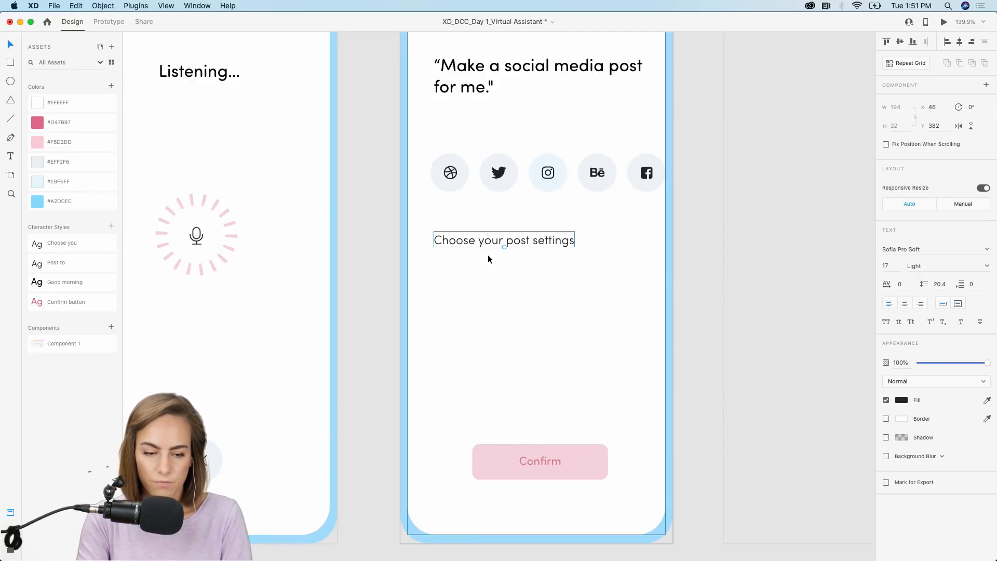
left_click_drag(487, 244, 485, 195)
- Copy the 1:00 PM time slider from the Assets artboard into Result 1 and place it below the icons at about X 46, Y 385
scroll(696, 280, "down", 5)
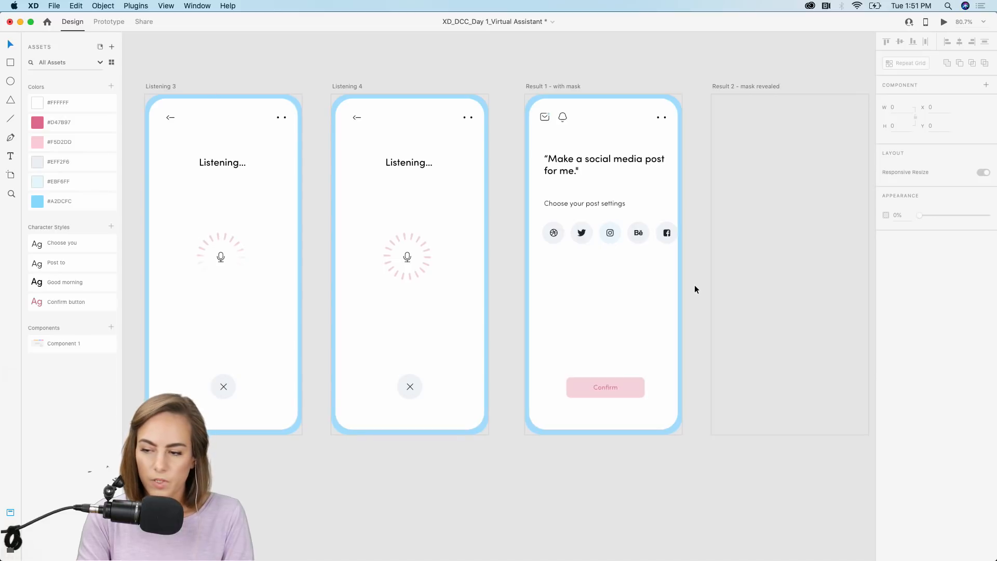
scroll(695, 285, "down", 10)
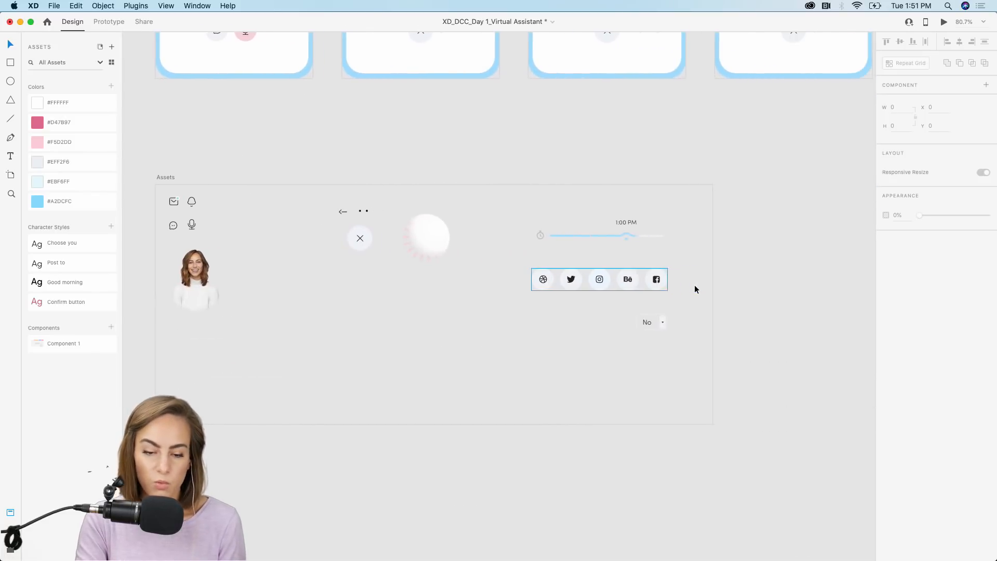
scroll(694, 284, "up", 5)
left_click(467, 193)
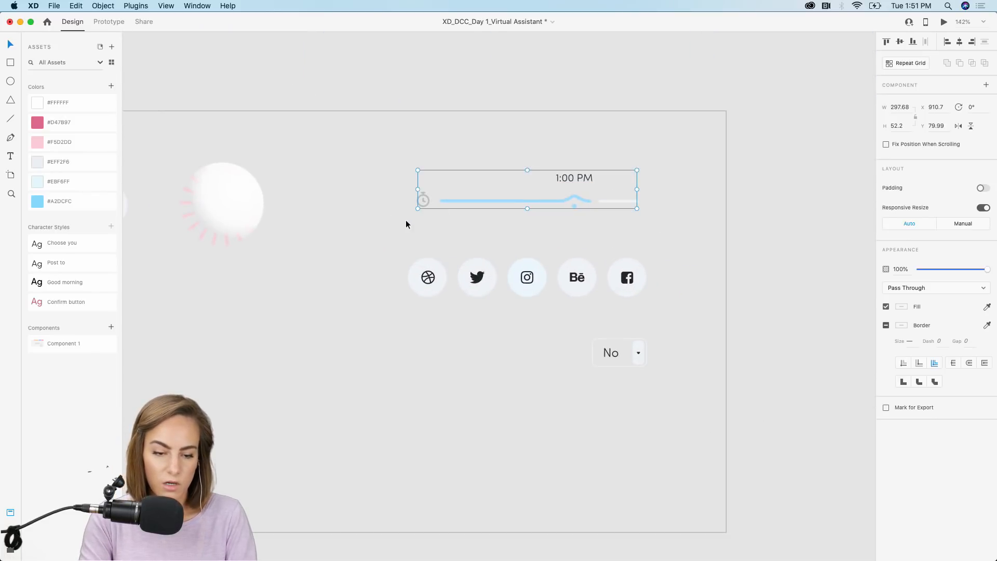
scroll(406, 224, "down", 3)
scroll(407, 224, "up", 8)
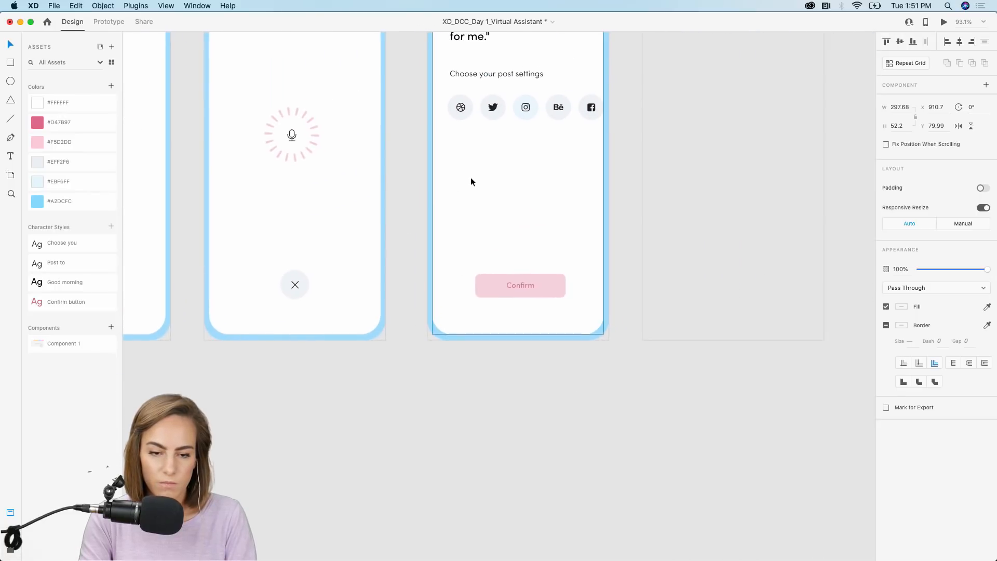
scroll(470, 181, "up", 5)
left_click(471, 255)
key("super+v")
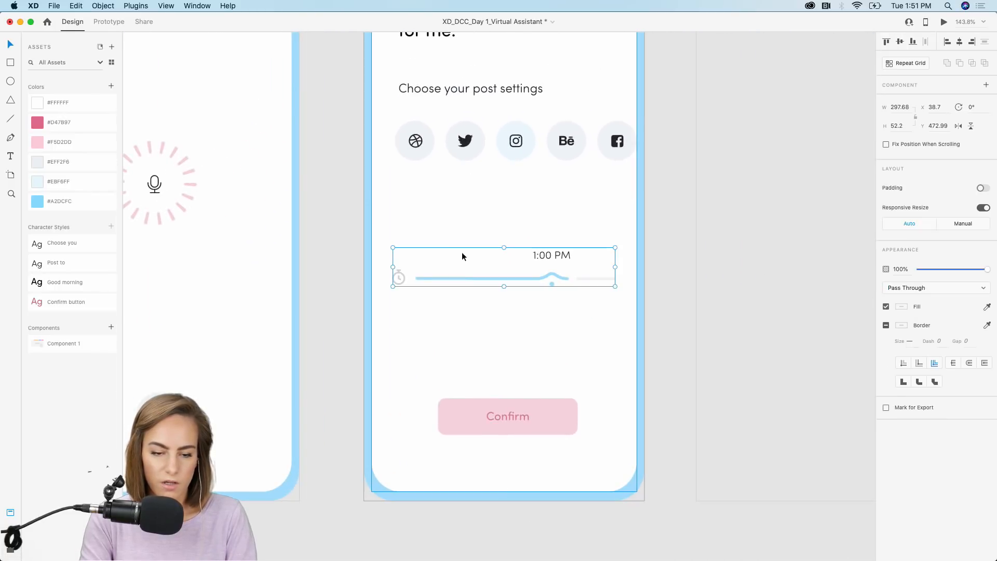
left_click_drag(403, 276, 410, 213)
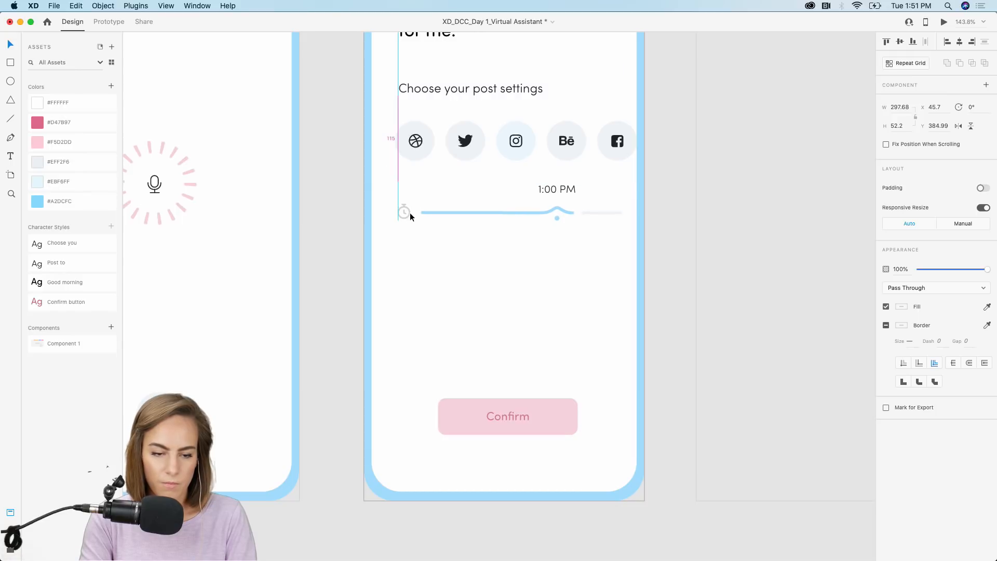
left_click(341, 245)
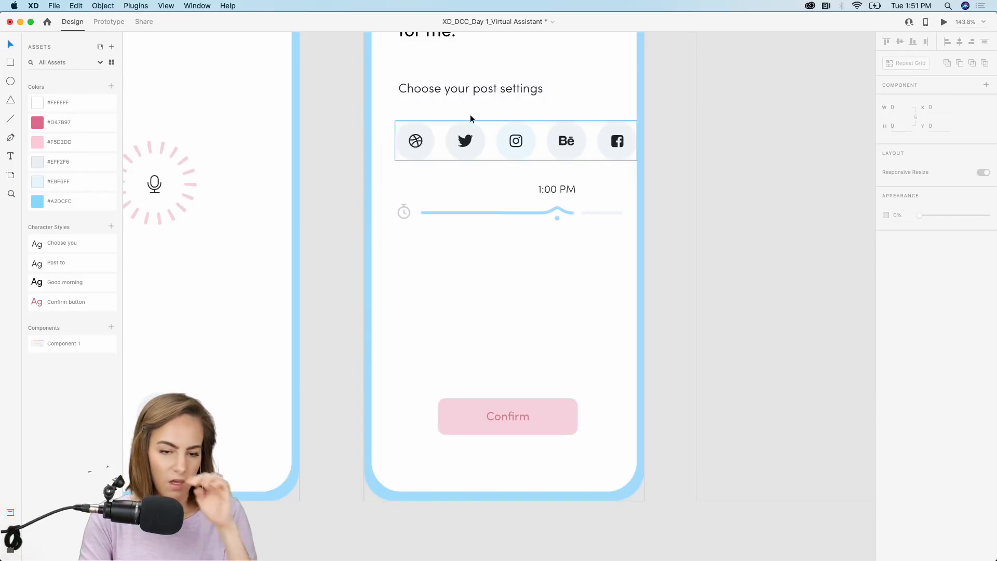
- Duplicate the post settings text below the time slider at about Y 487 and change the copy to “Use relevant hashtags?”
left_click(473, 87)
left_click_drag(473, 88, 461, 266)
double_click(461, 266)
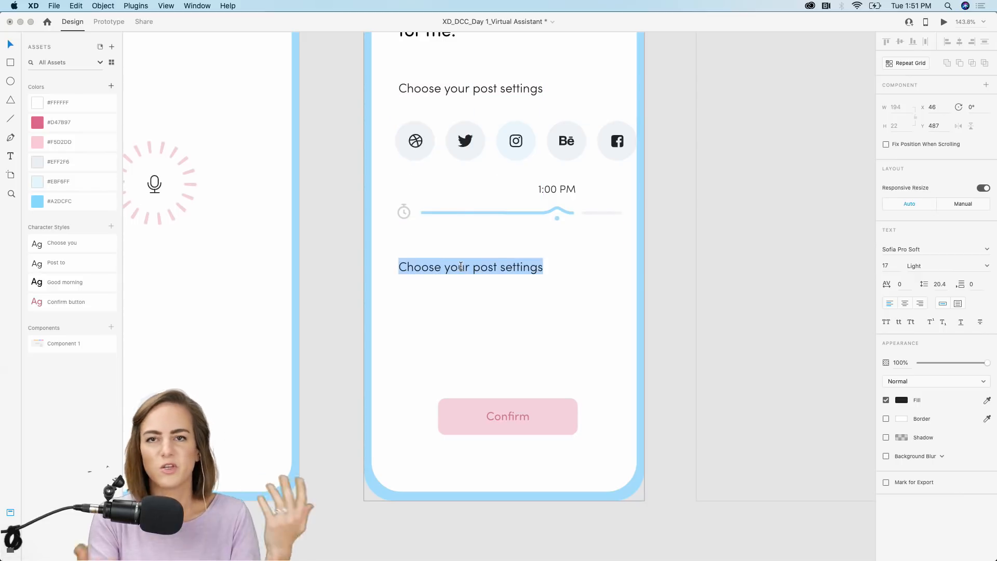
type("Choo")
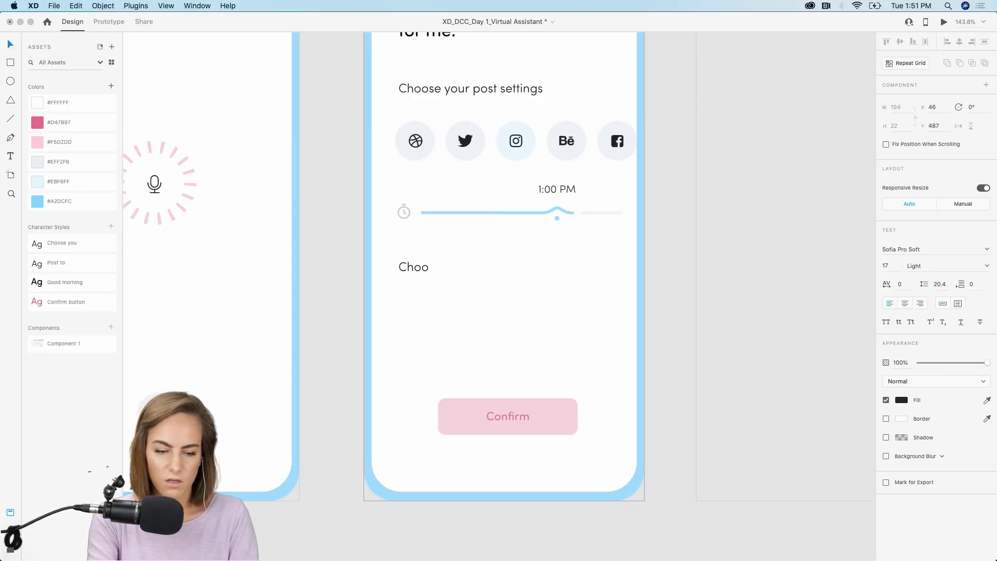
type("se relev")
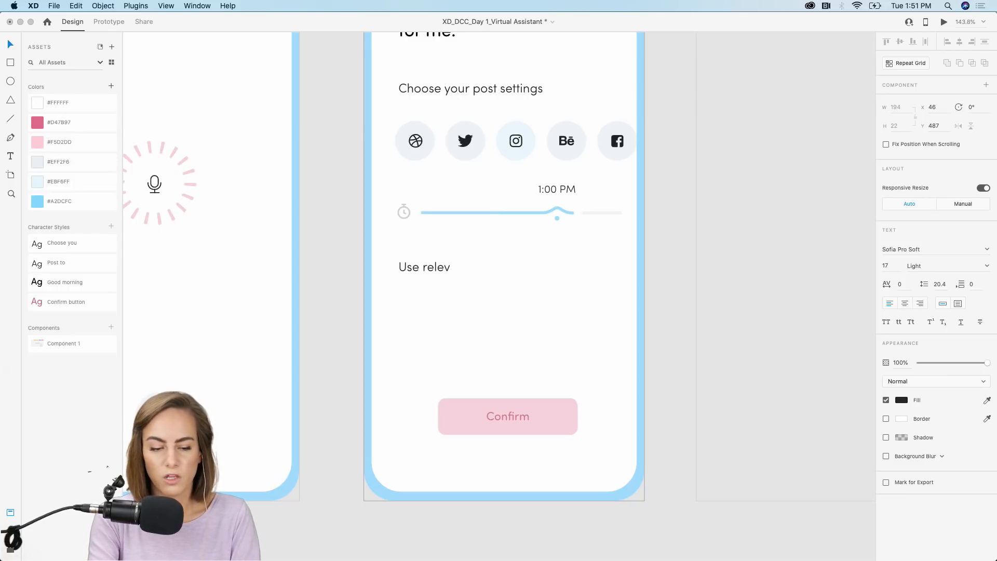
type("ant hashtags?")
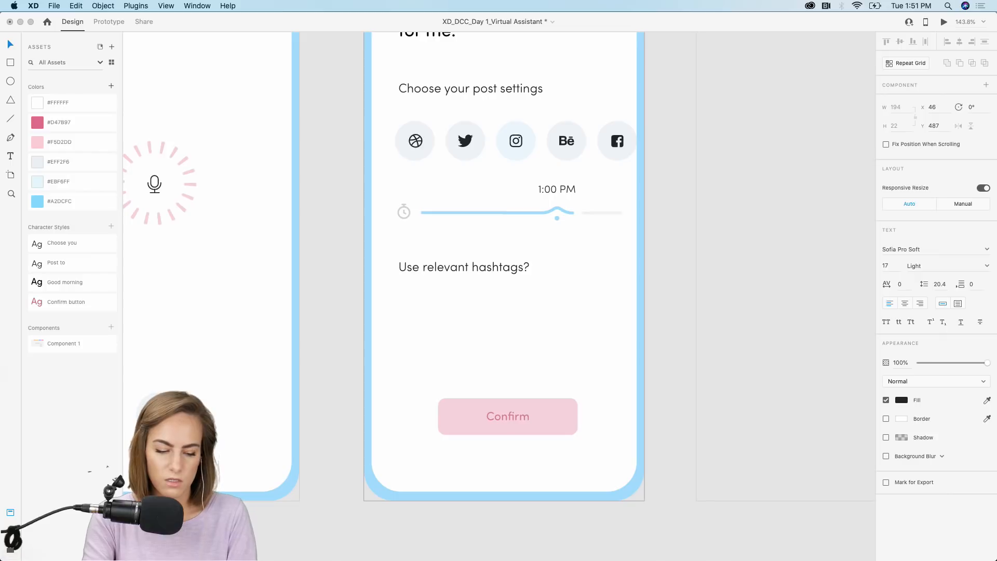
key("Escape")
- Copy the No dropdown from the Assets artboard into Result 1 and place it beside the hashtags question at about X 261, Y 487
scroll(496, 266, "down", 7)
scroll(495, 266, "right", 15)
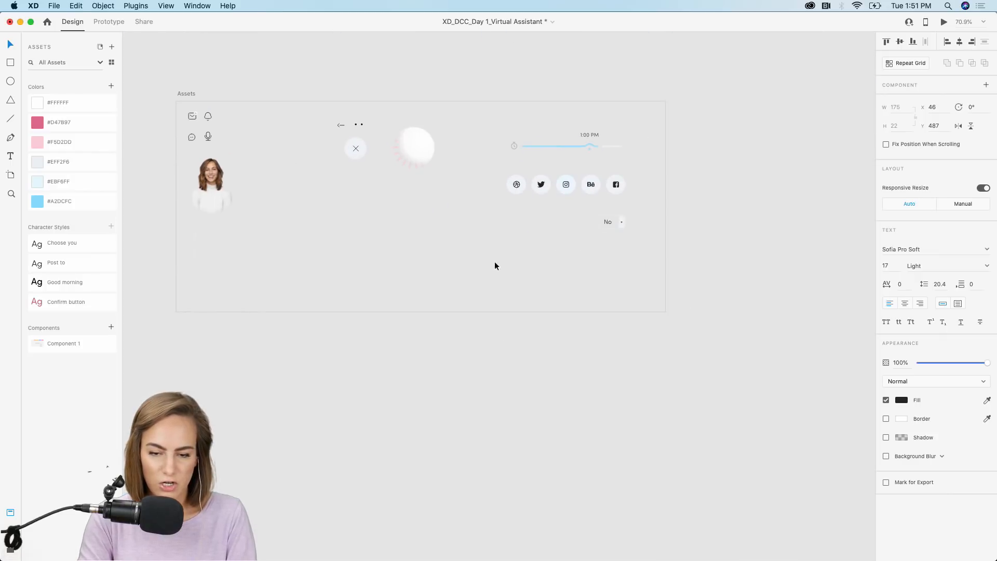
left_click(623, 222)
key("super+c")
scroll(623, 221, "up", 5)
scroll(622, 222, "right", 7)
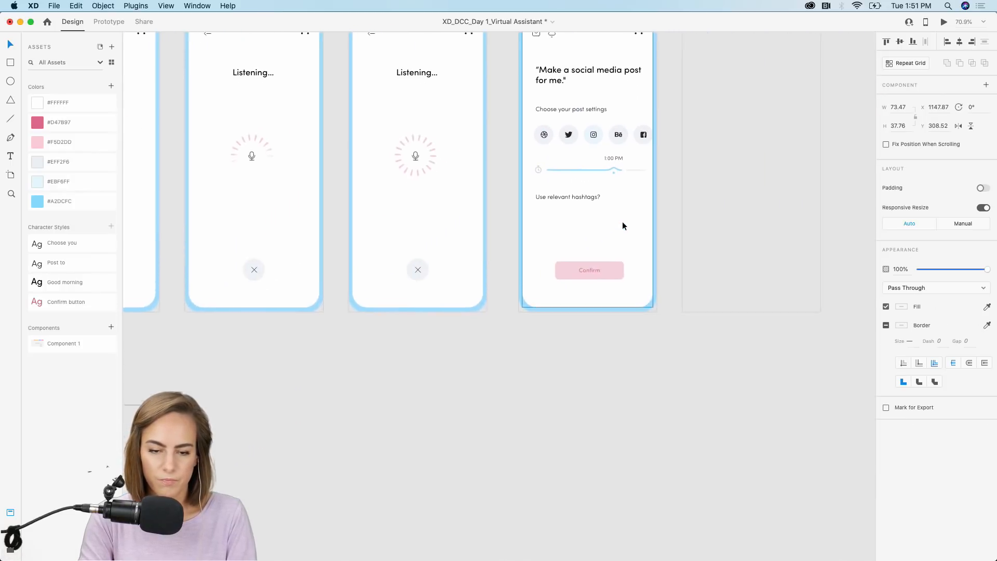
scroll(622, 222, "up", 10)
key("super+v")
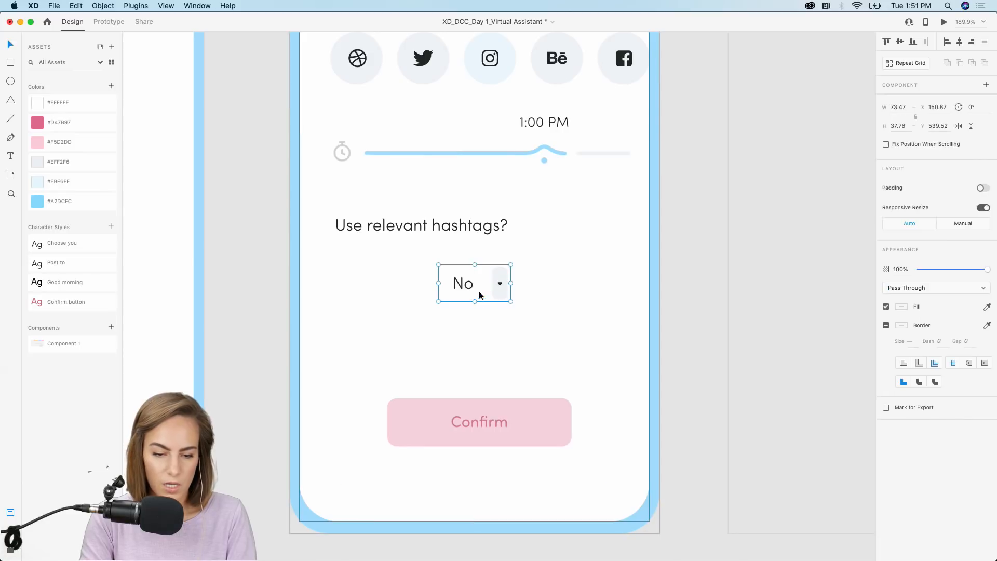
left_click_drag(479, 295, 607, 227)
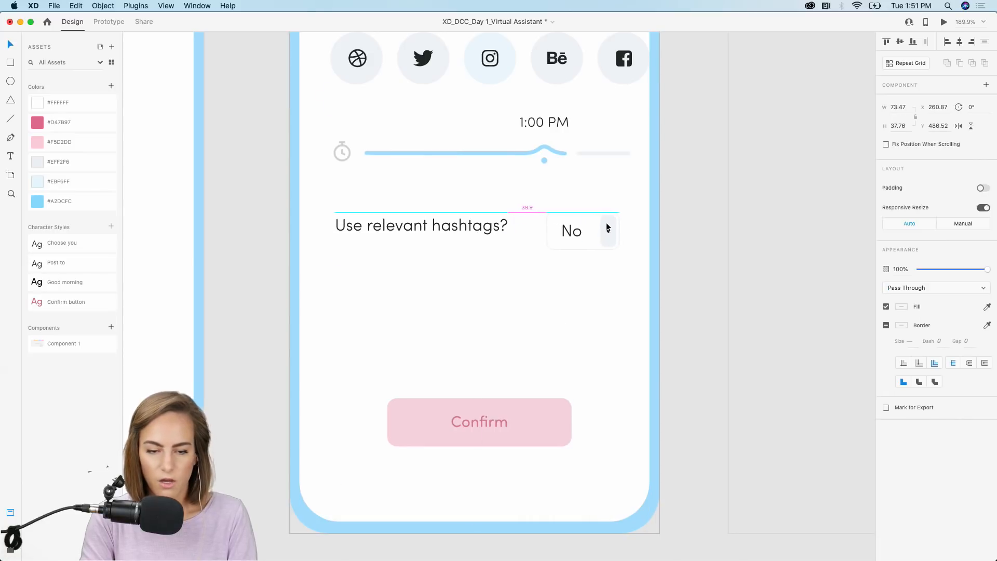
- Fine-tune the controls' alignment in Result 1: time slider at X 43.7, hashtags question slightly left, No dropdown at X 262.87
left_click(563, 154)
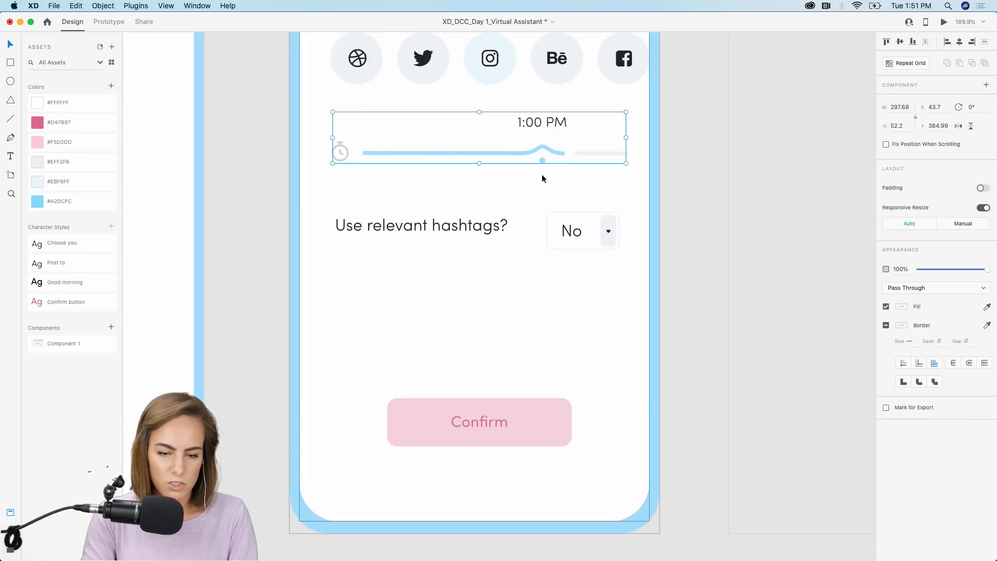
left_click_drag(418, 225, 416, 225)
left_click(610, 230)
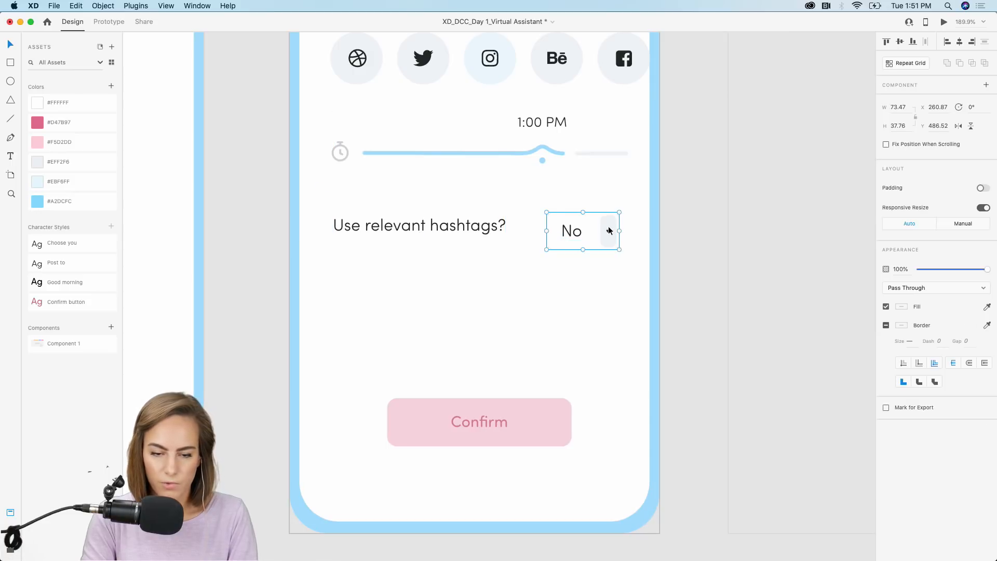
left_click_drag(609, 227, 610, 227)
- Group the post settings text, social icons, time slider, hashtags question and No dropdown in Result 1
scroll(610, 227, "down", 4)
scroll(610, 227, "up", 3)
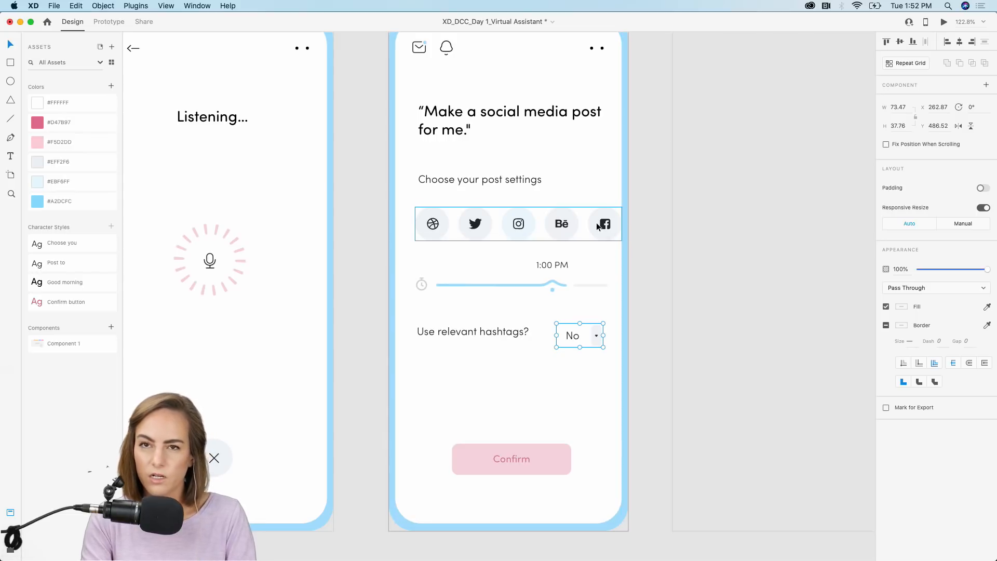
key("super+minus")
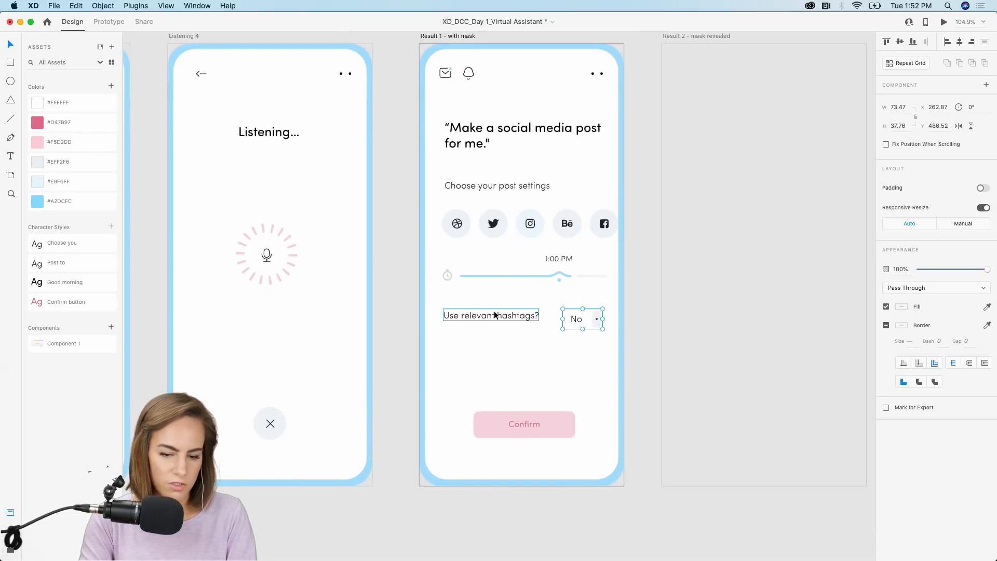
left_click(609, 351)
left_click_drag(607, 337, 454, 202)
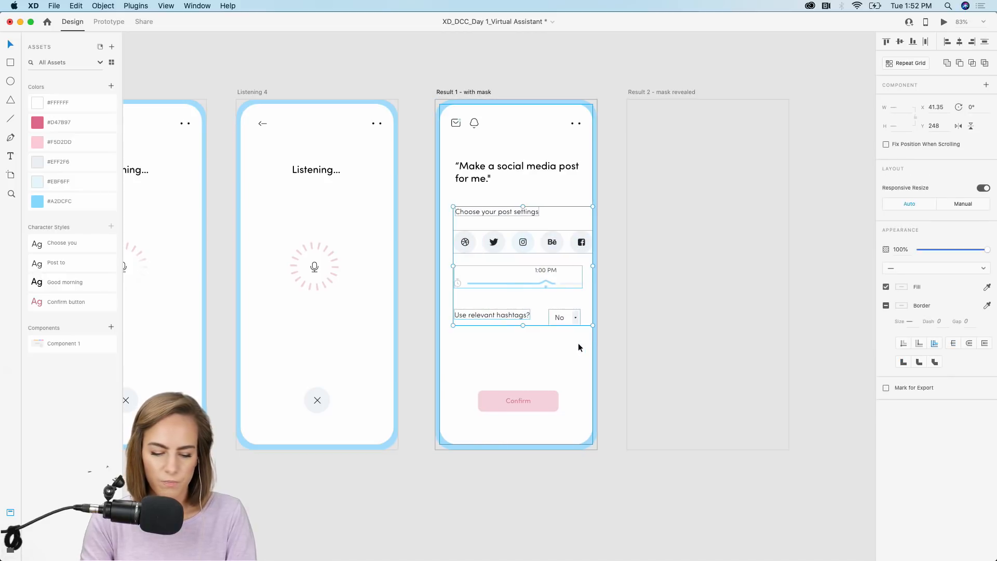
key("super+g")
- Draw a rectangle about 318 by 304 at X 23, Y 236 over the settings group and mask the group with it
scroll(578, 347, "up", 3)
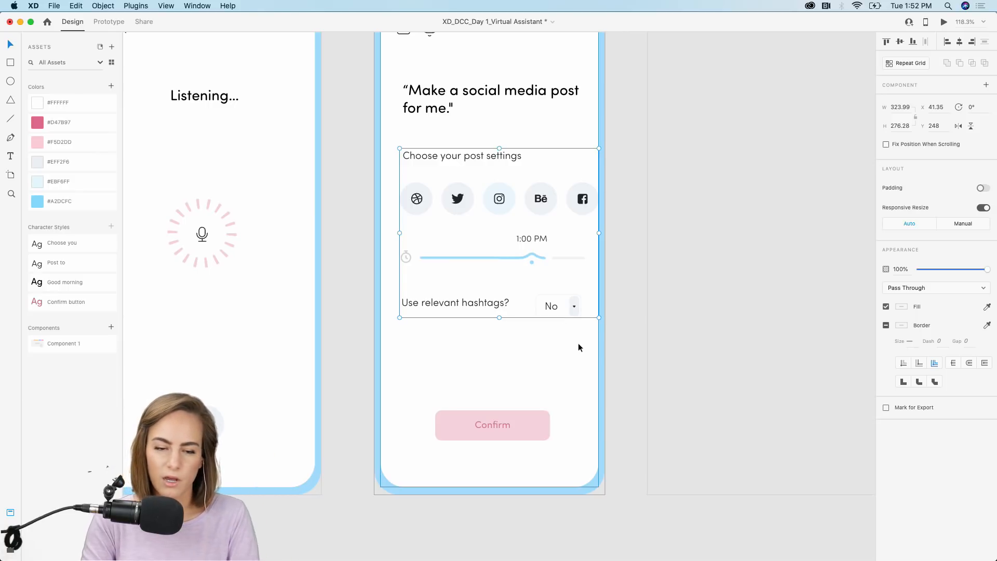
left_click(9, 63)
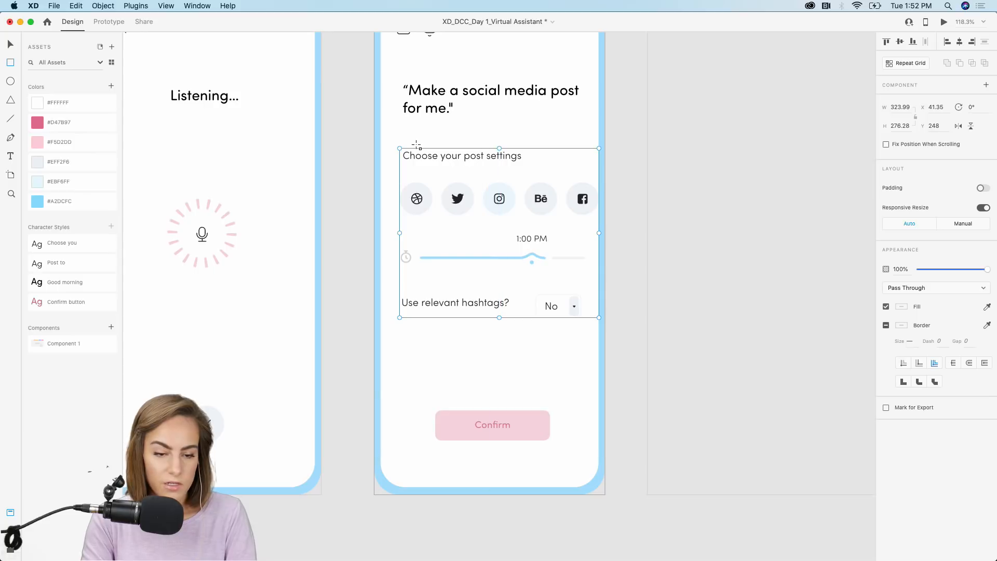
left_click_drag(389, 141, 568, 281)
key("v")
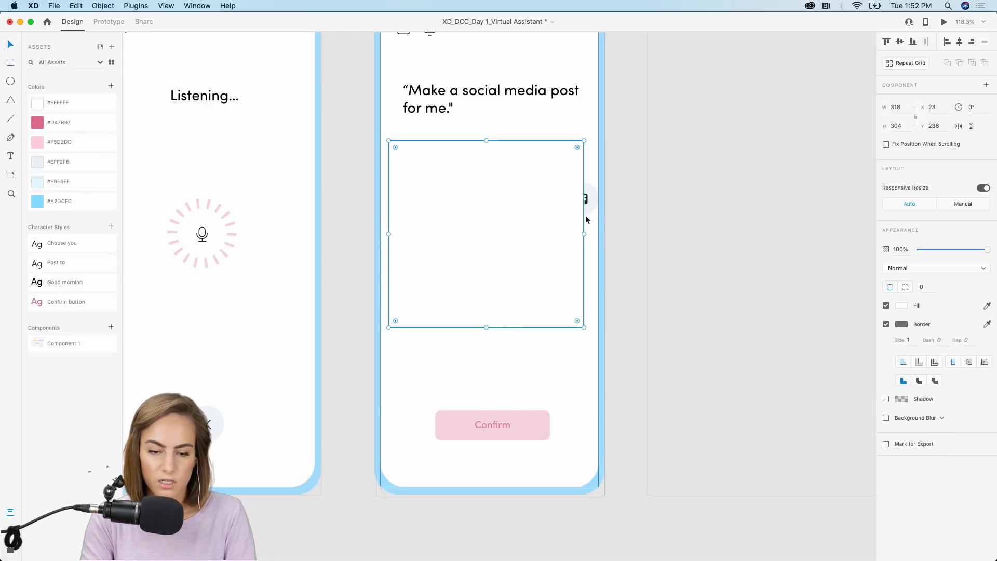
left_click(589, 196, "shift")
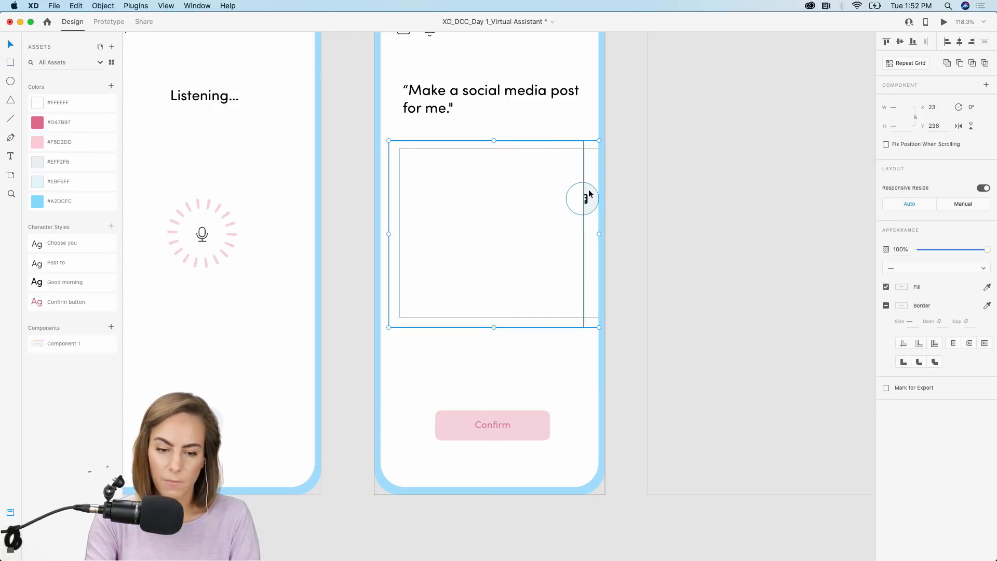
key("super+shift+m")
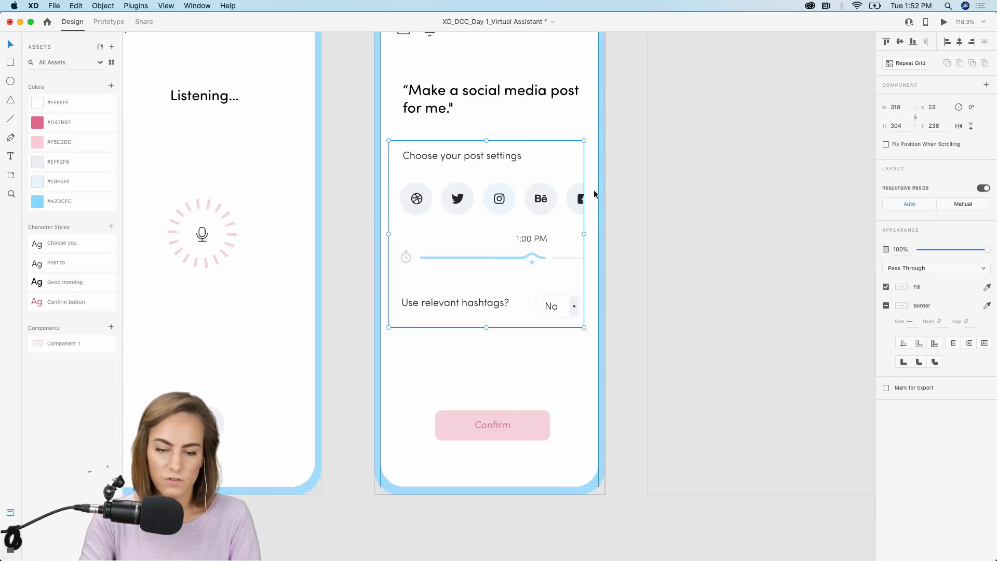
left_click(629, 209)
- Copy the entire contents of the Result 1 artboard into the empty Result 2 - mask revealed artboard
scroll(629, 209, "down", 3)
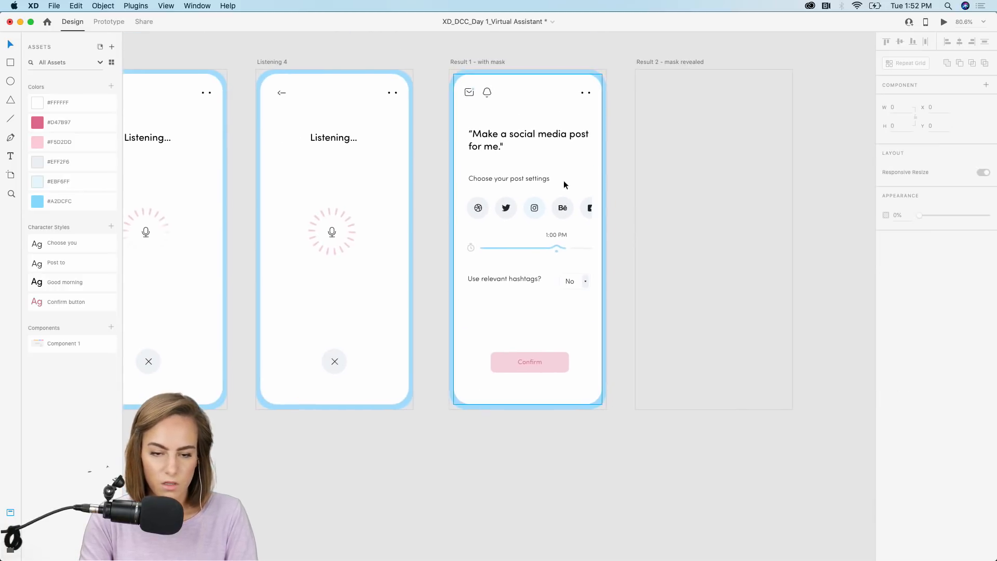
left_click_drag(617, 421, 448, 84)
key("super+c")
left_click(683, 157)
key("super+v")
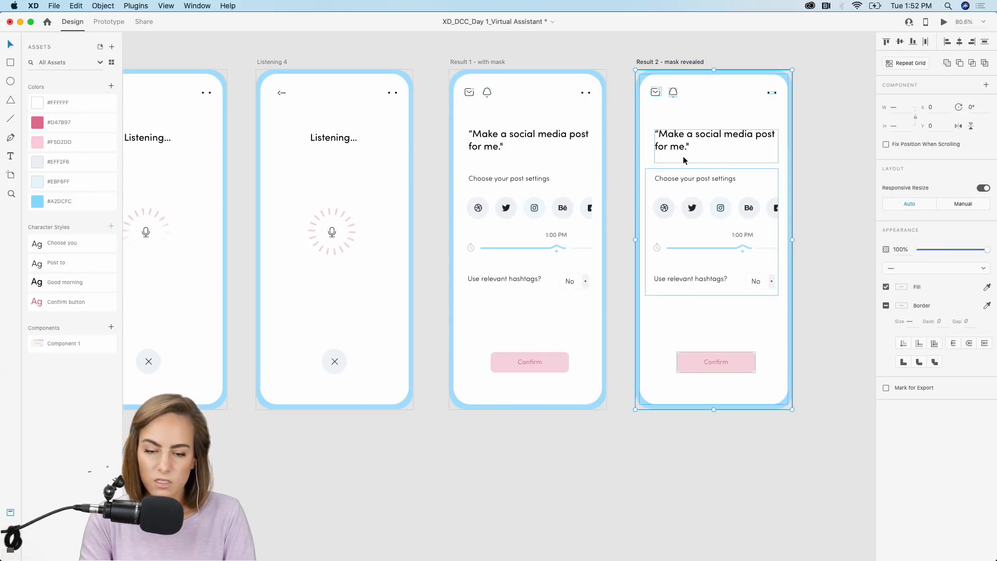
- Hide the Result 1 settings by moving the group inside the mask up to about Y -46, and delete that artboard's Confirm button
scroll(683, 156, "up", 3)
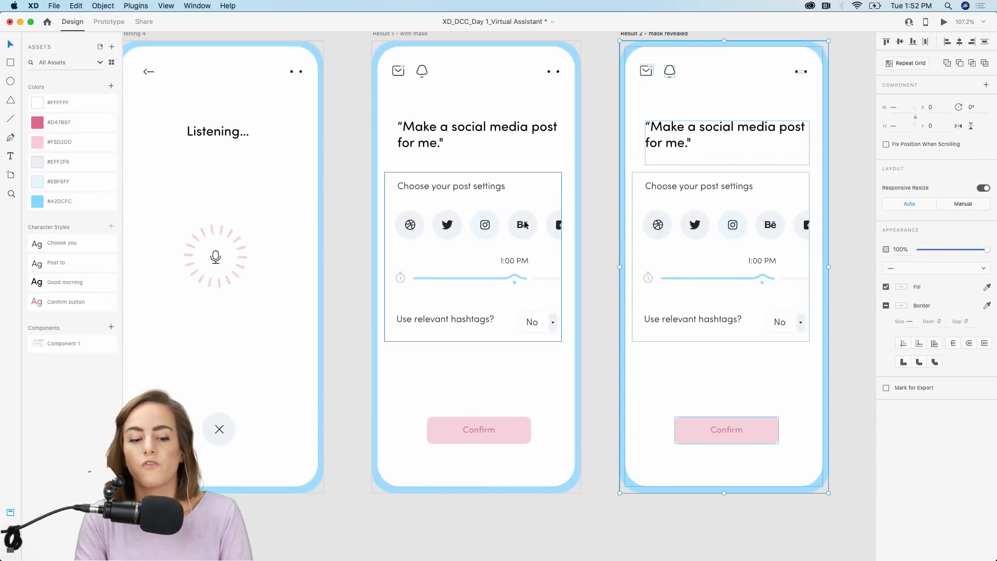
left_click(485, 229)
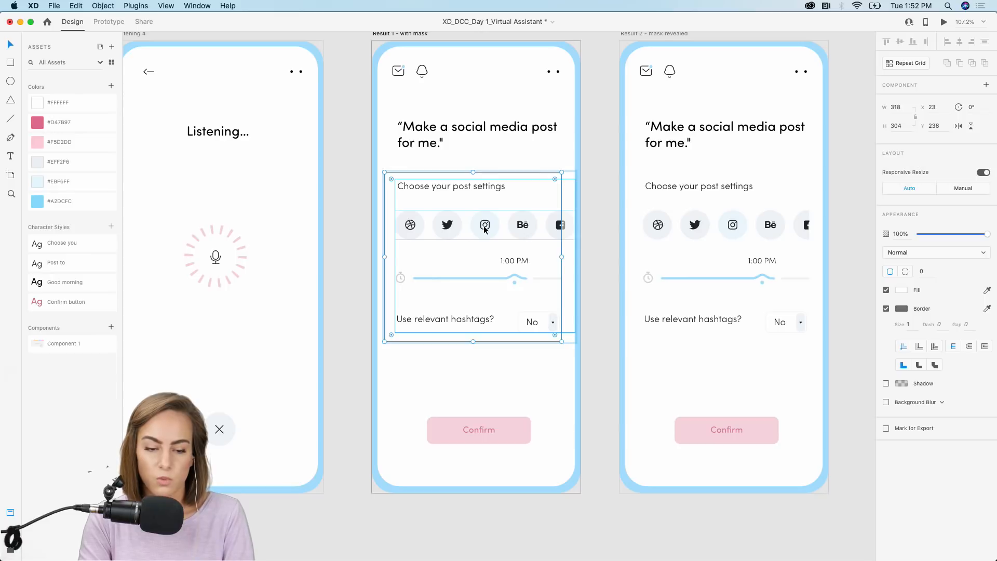
left_click_drag(485, 229, 469, 61)
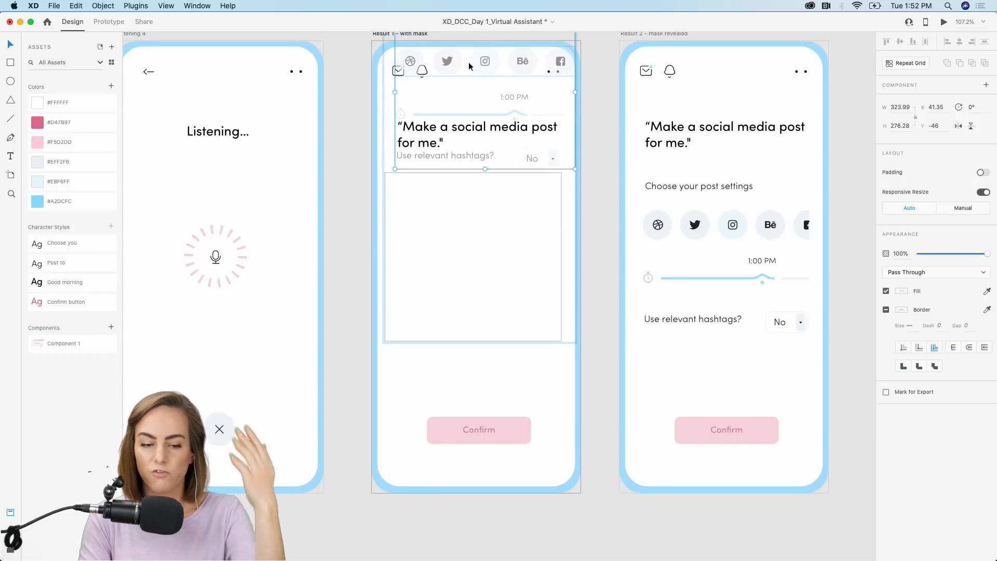
left_click(597, 132)
scroll(596, 133, "down", 2)
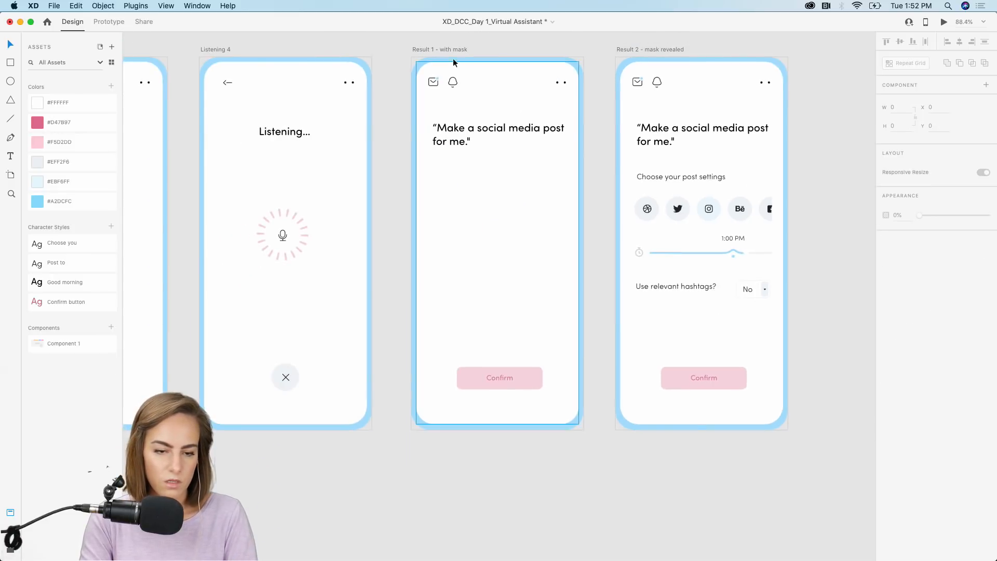
left_click(498, 378)
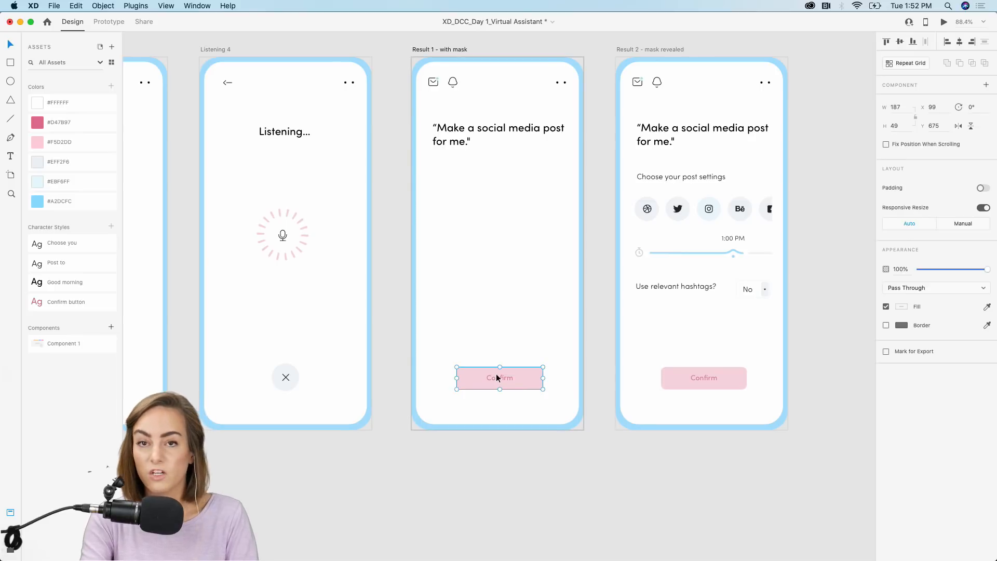
key("Delete")
- Examine the prototype interaction from Result 1 to Result 2, including its trigger and easing options
left_click(433, 50)
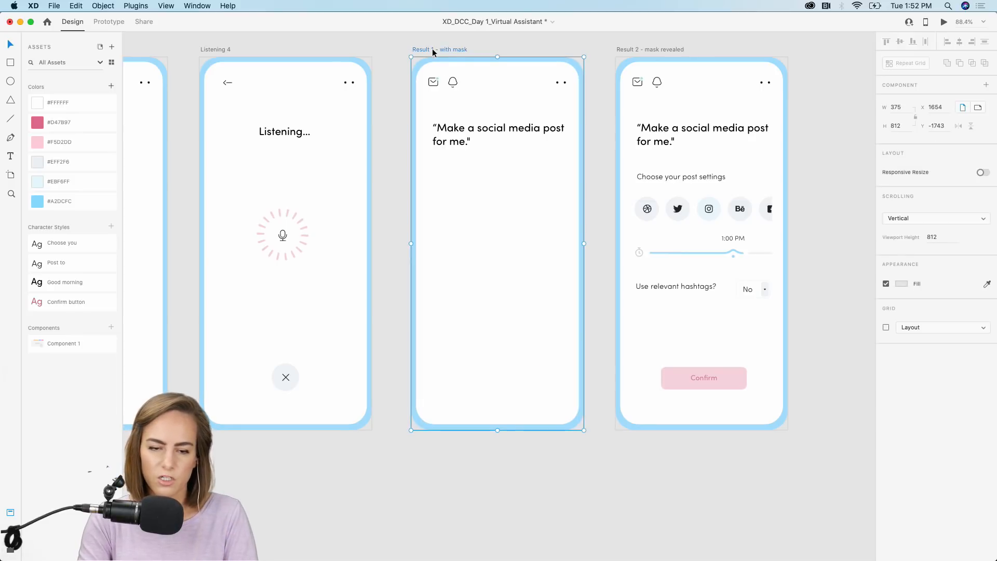
left_click(108, 22)
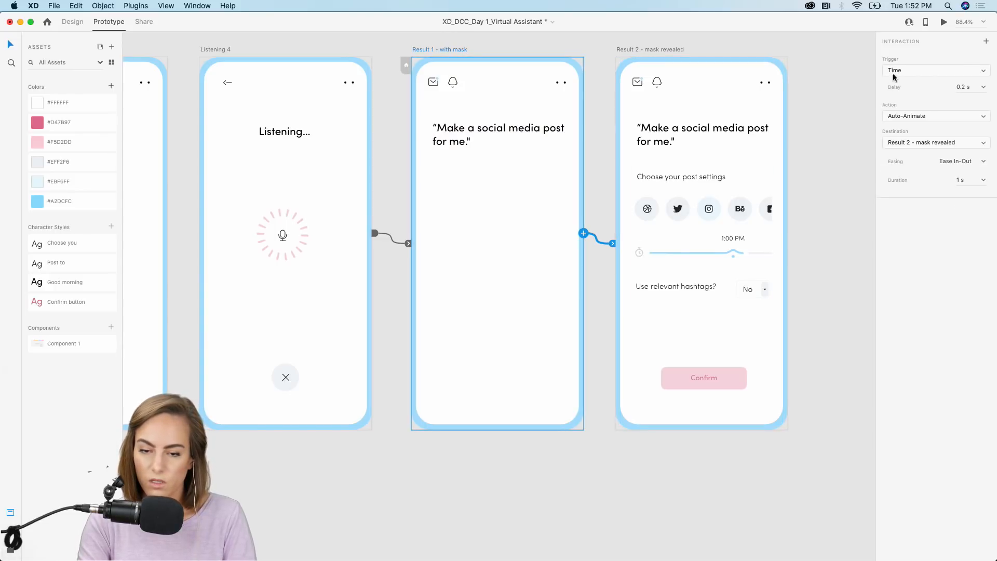
left_click(900, 71)
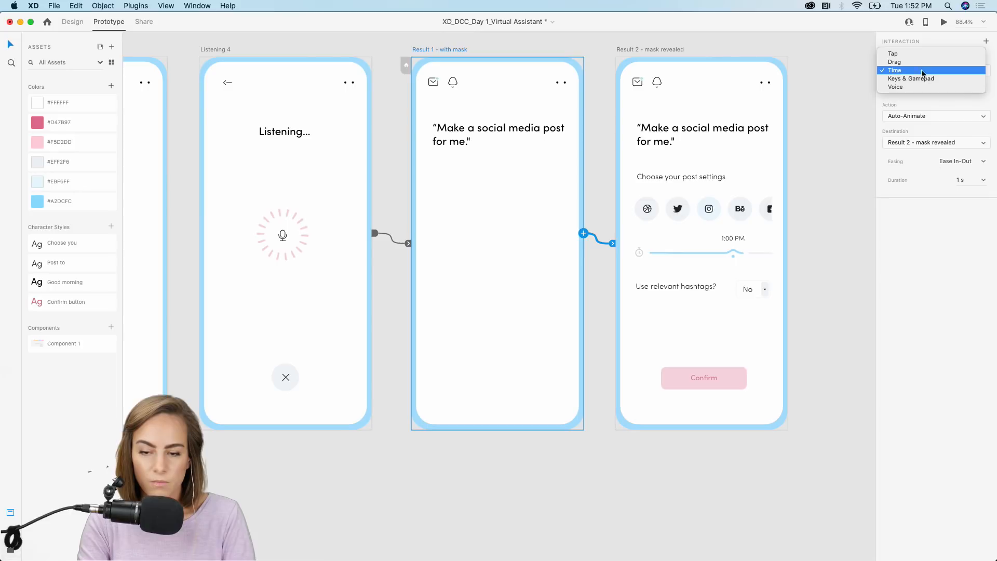
left_click(955, 279)
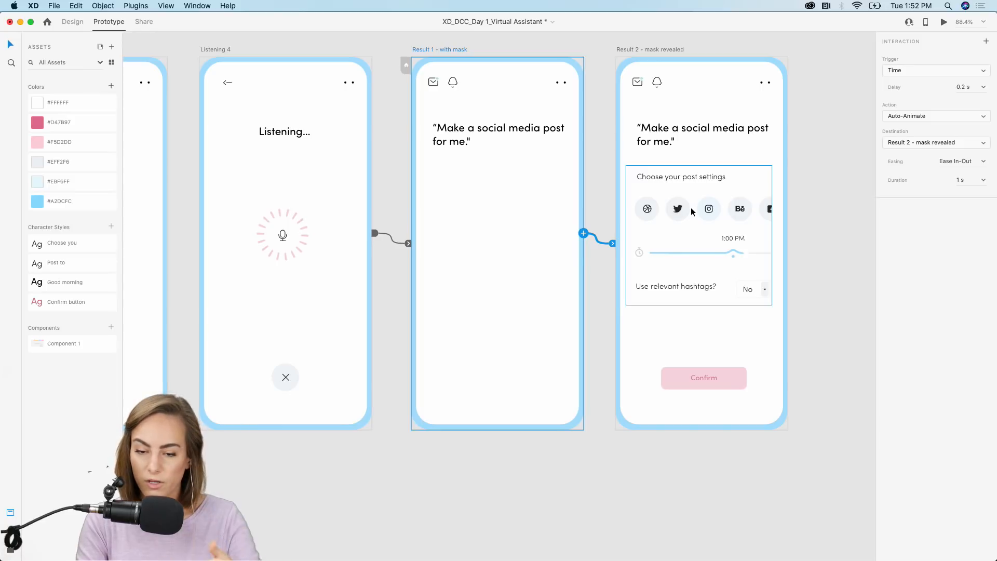
left_click(984, 166)
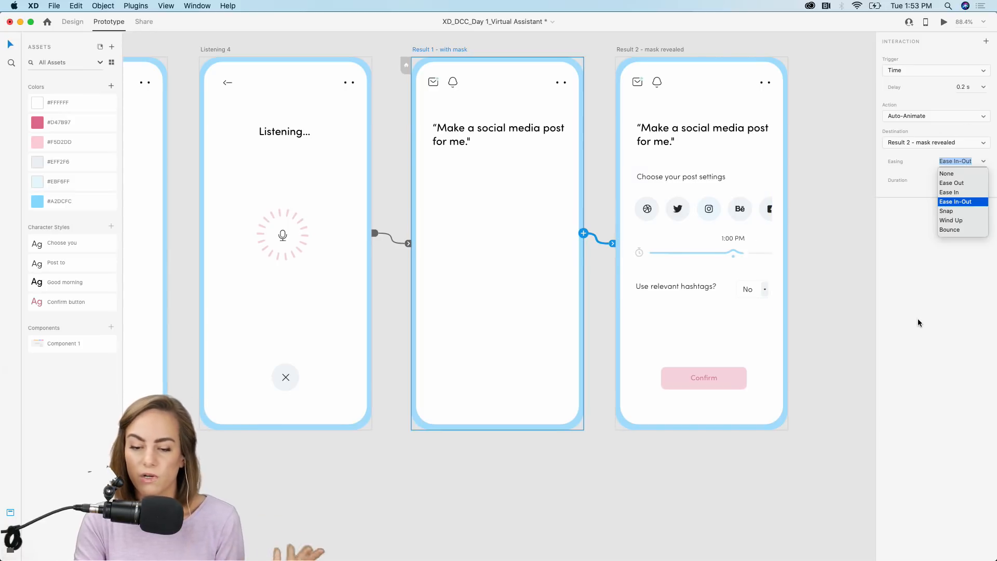
key("Escape")
left_click(818, 152)
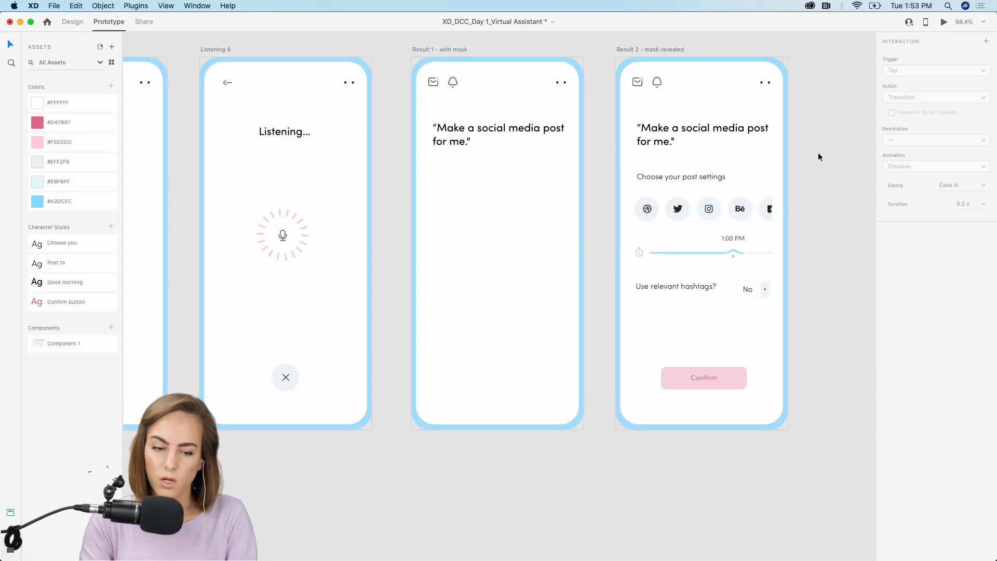
- Preview the prototype from the Home screen through to the revealed post settings, and close the preview
scroll(818, 152, "down", 5)
scroll(818, 151, "left", 6)
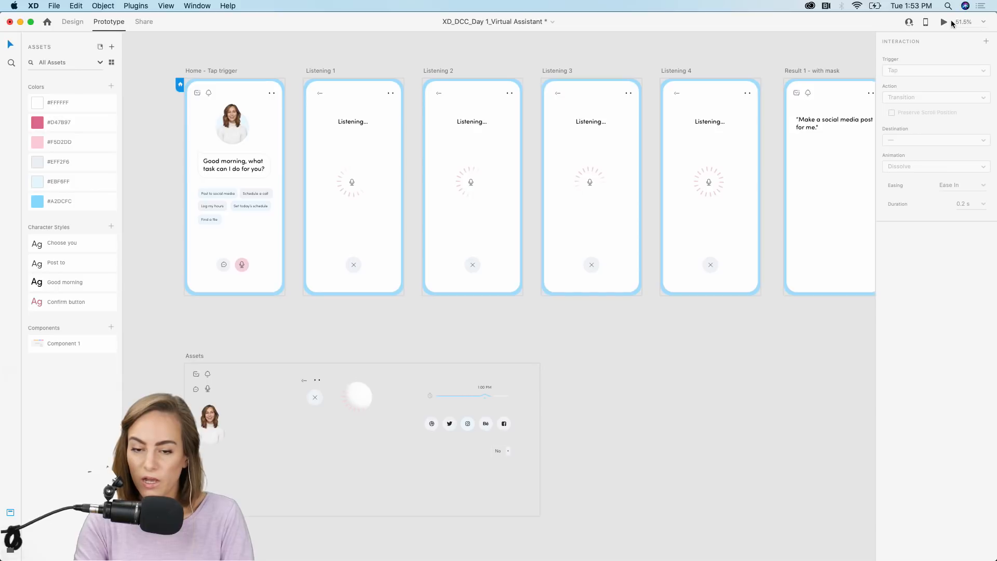
left_click(943, 22)
scroll(724, 192, "down", 10)
scroll(724, 192, "right", 10)
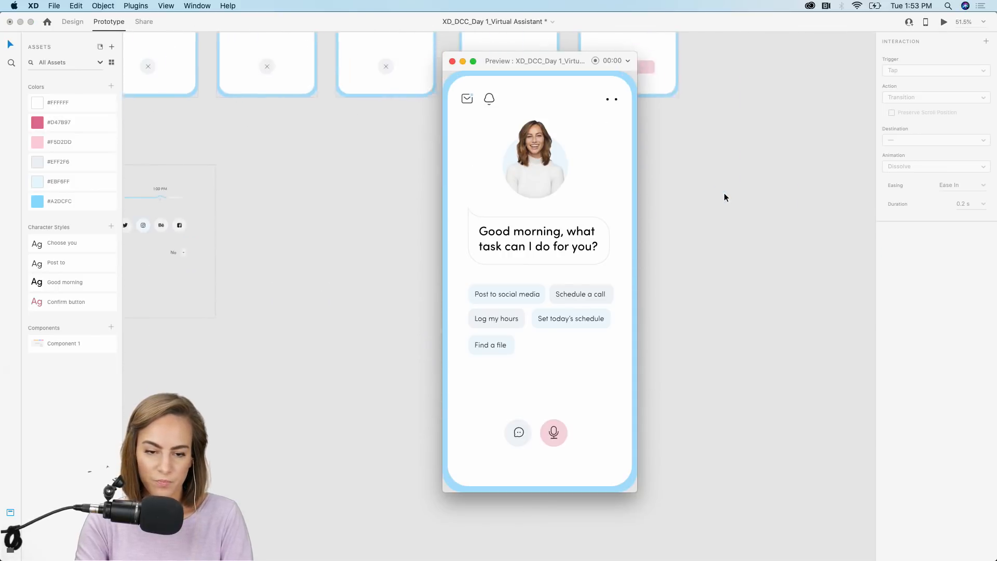
left_click_drag(520, 62, 527, 73)
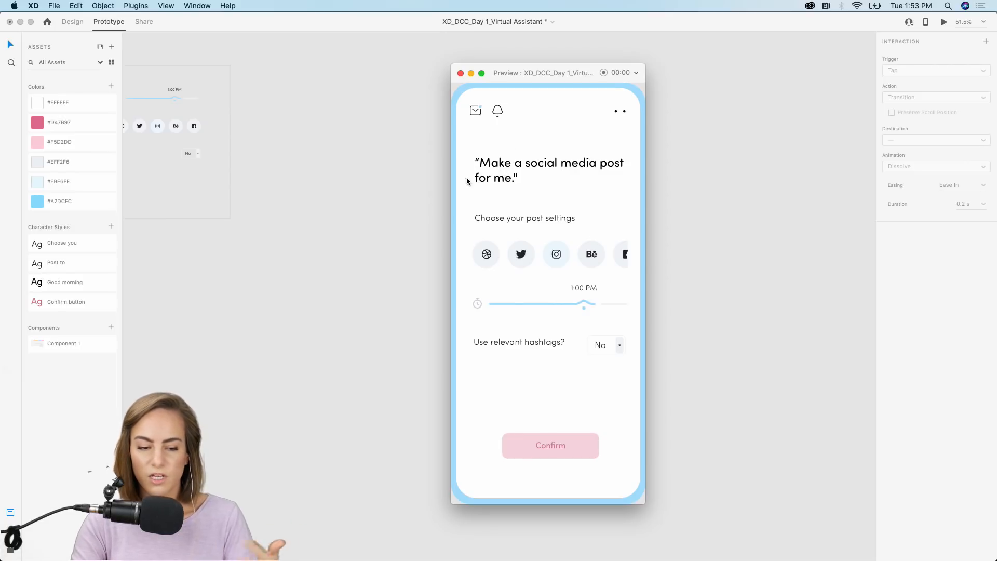
left_click(461, 77)
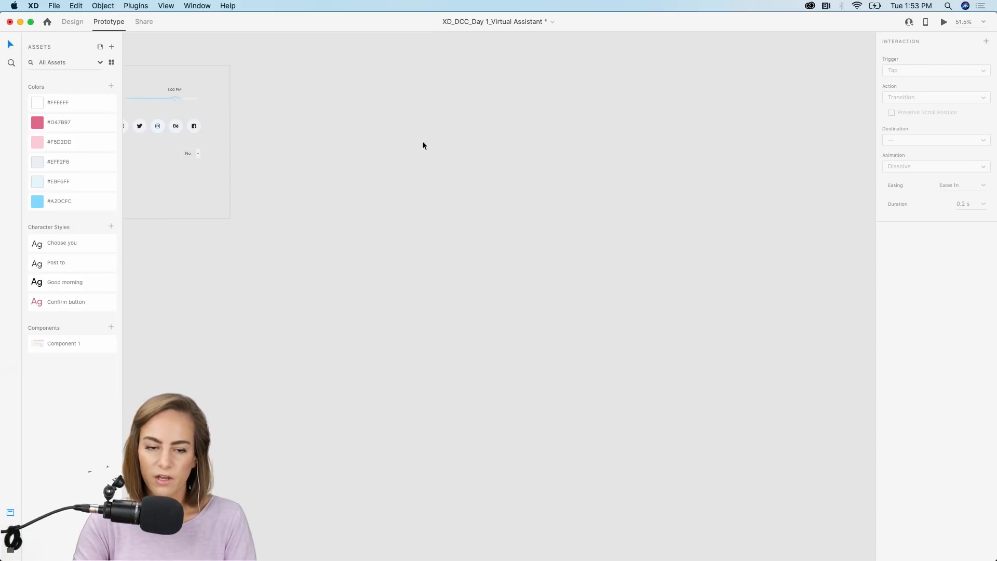
- Return to the Home and Listening artboards and save the document
scroll(423, 141, "up", 10)
scroll(423, 141, "left", 8)
scroll(422, 141, "left", 8)
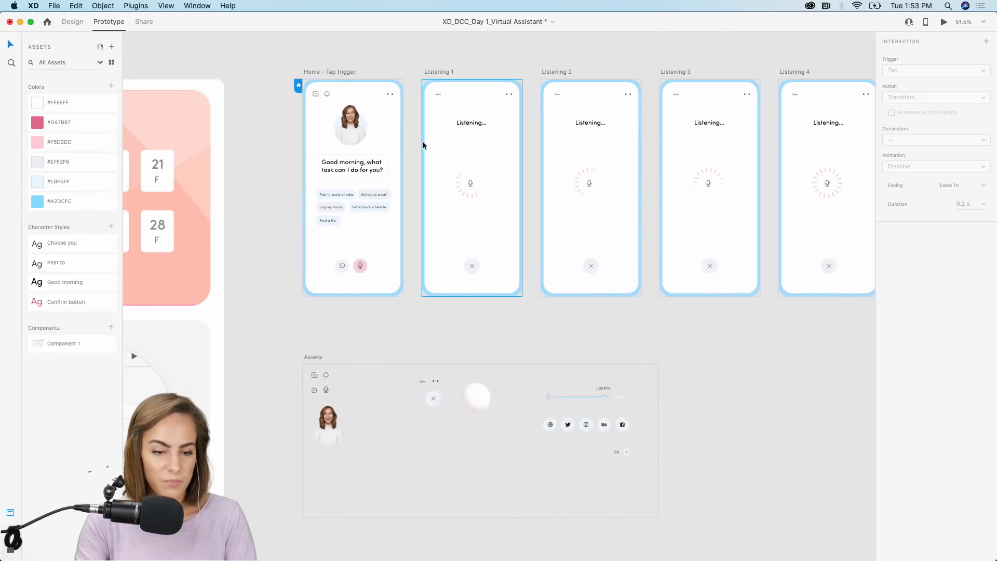
key("super+s")
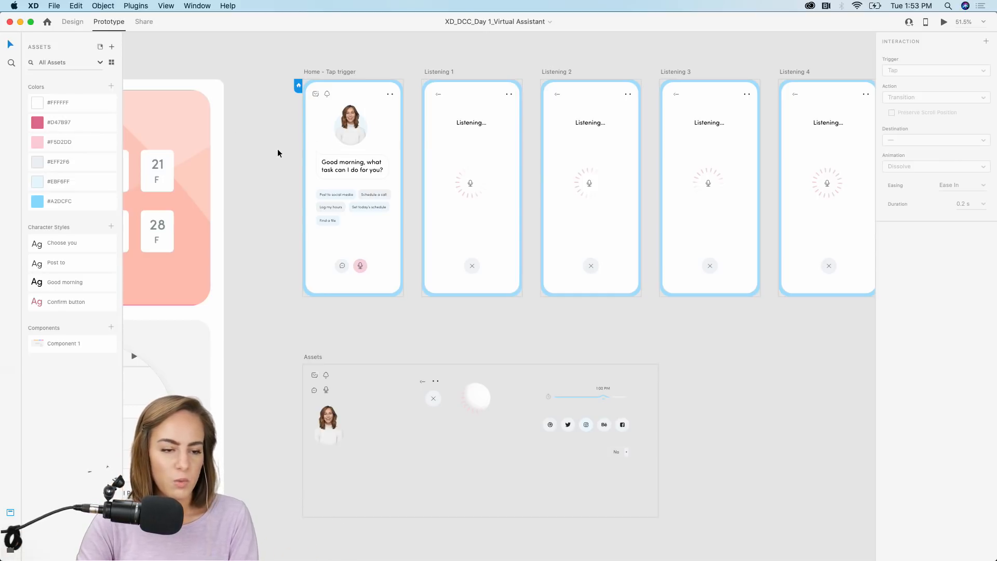
- Export the Home - Tap trigger and Listening 1 artboards as PNG for Design into the Day 1 folder
left_click_drag(281, 56, 539, 324)
left_click(73, 23)
left_click(54, 5)
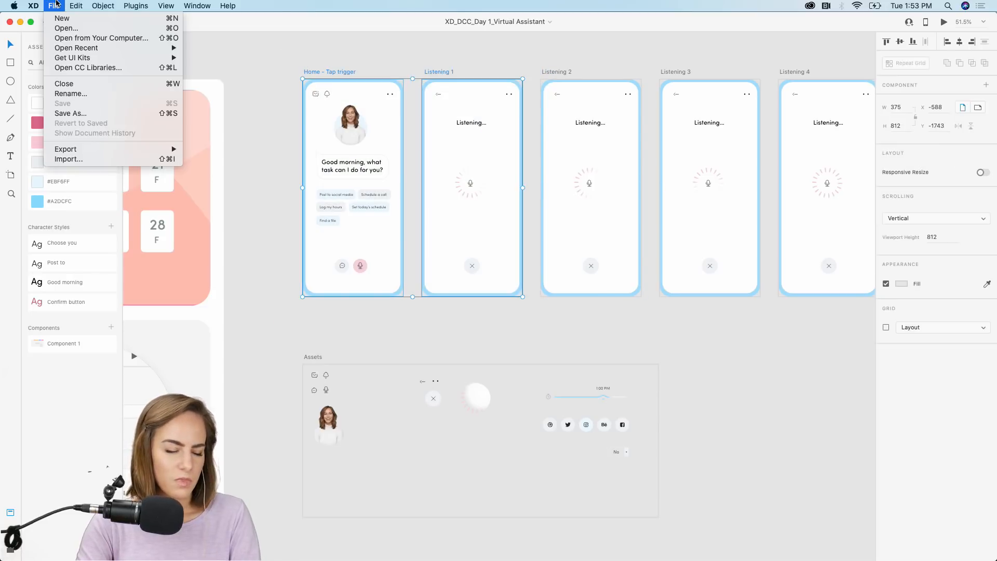
mouse_move(114, 149)
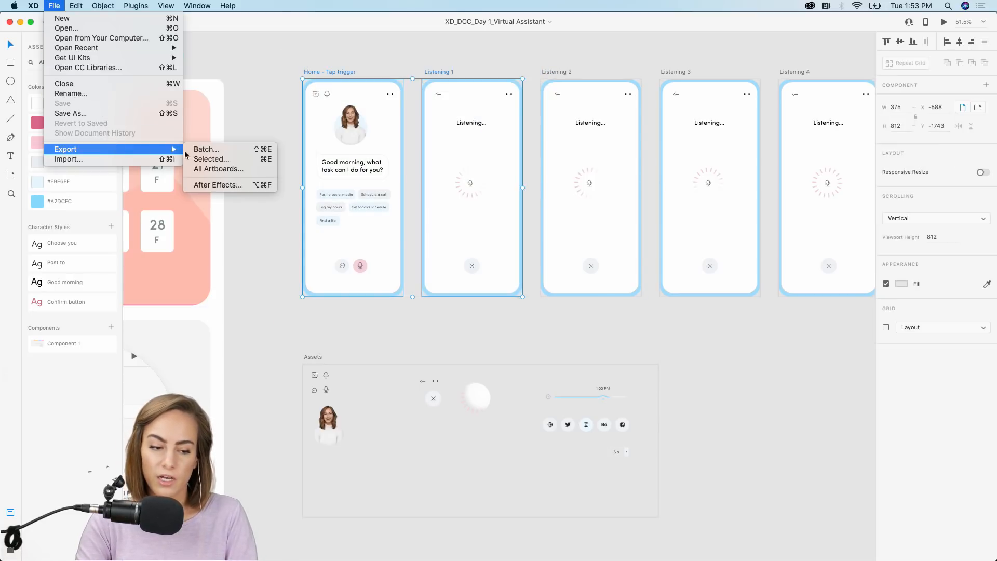
left_click(219, 159)
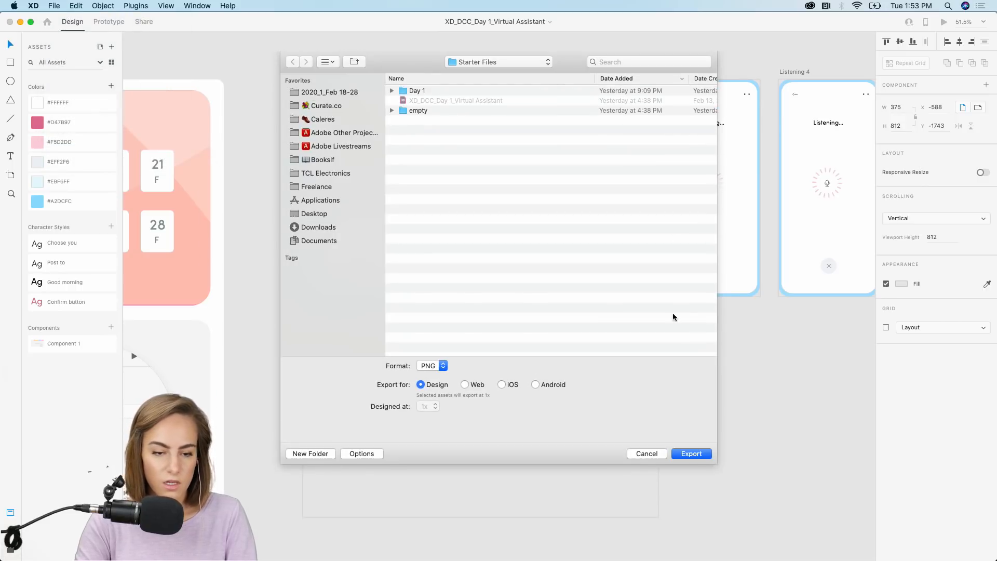
left_click(423, 91)
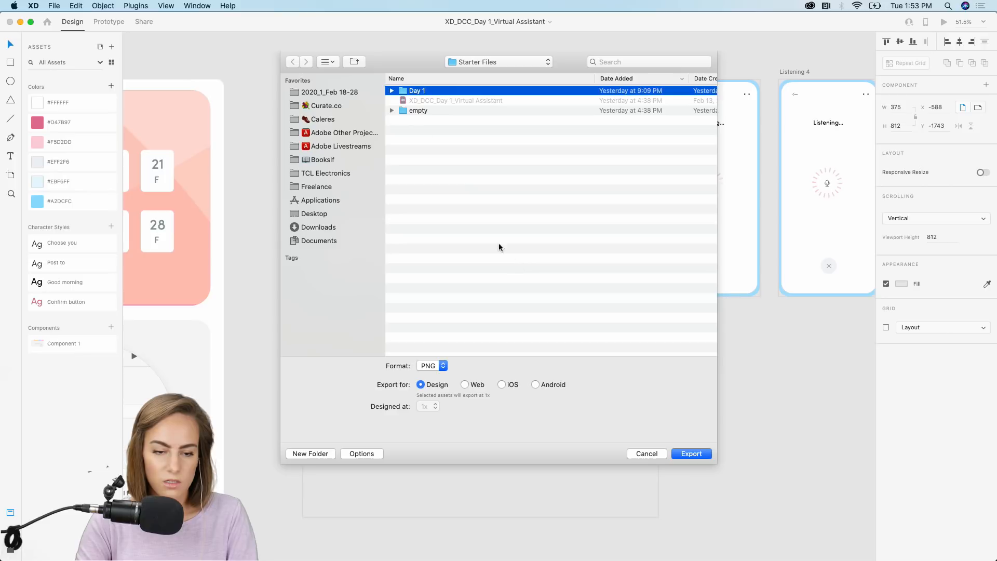
double_click(410, 92)
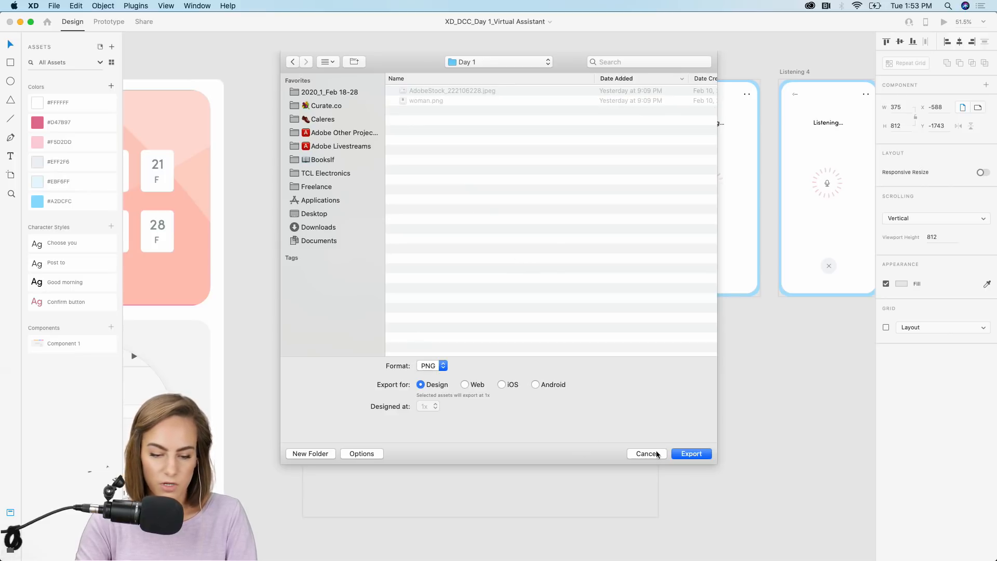
left_click(693, 453)
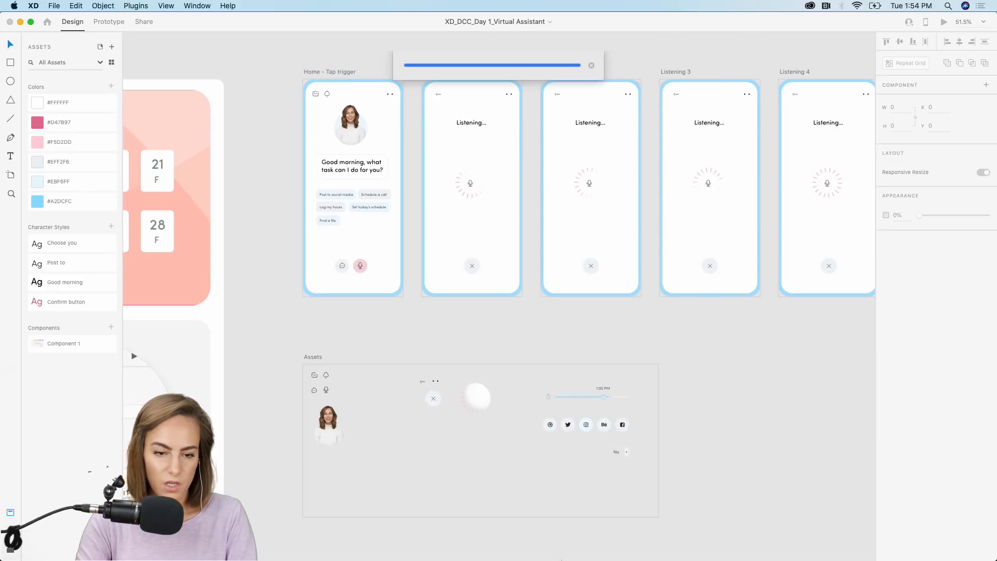
- Switch to Chrome and open behance.net/challenge/xd in a new browser tab
mouse_move(505, 548)
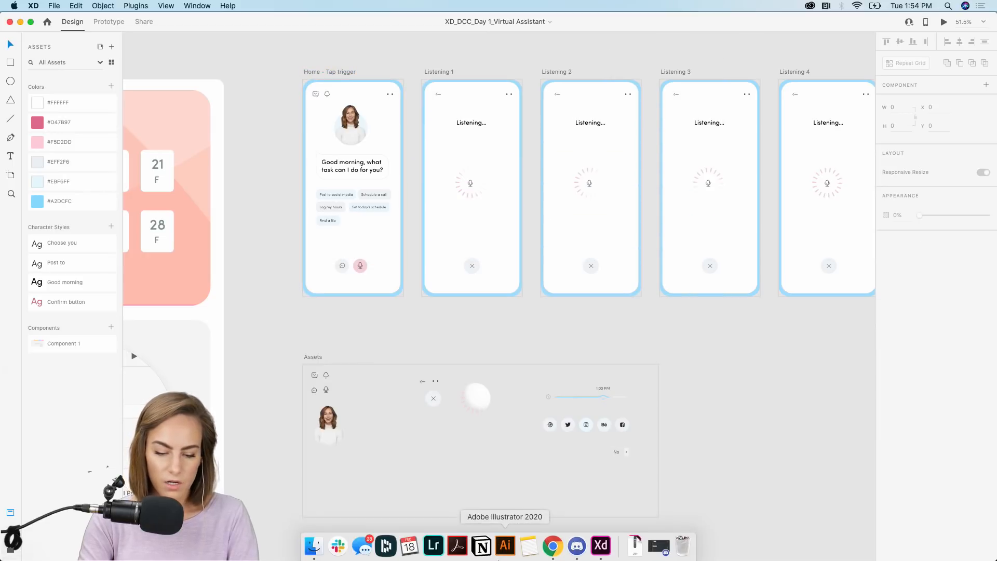
left_click(553, 546)
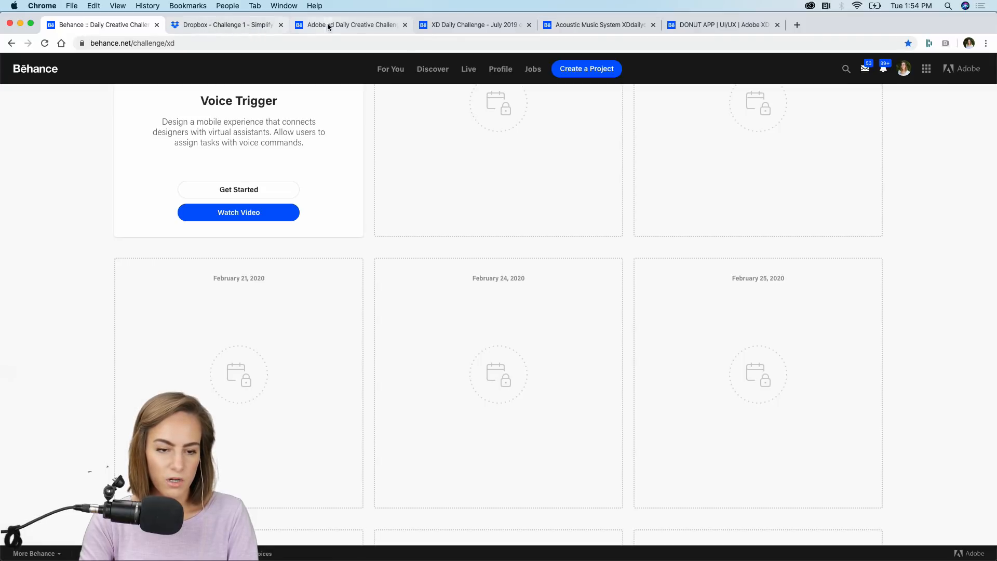
left_click(797, 25)
type("behance.net/challenge/xd")
key("Return")
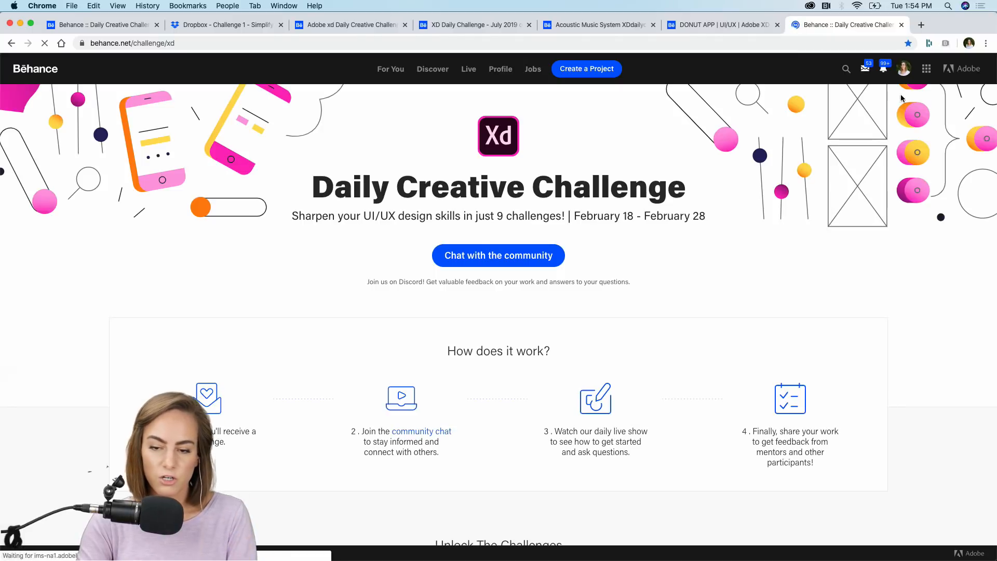
- Open the draft project Adobe XD Daily Creative Challenge February 18 -28 from the Behance profile for editing
left_click(904, 69)
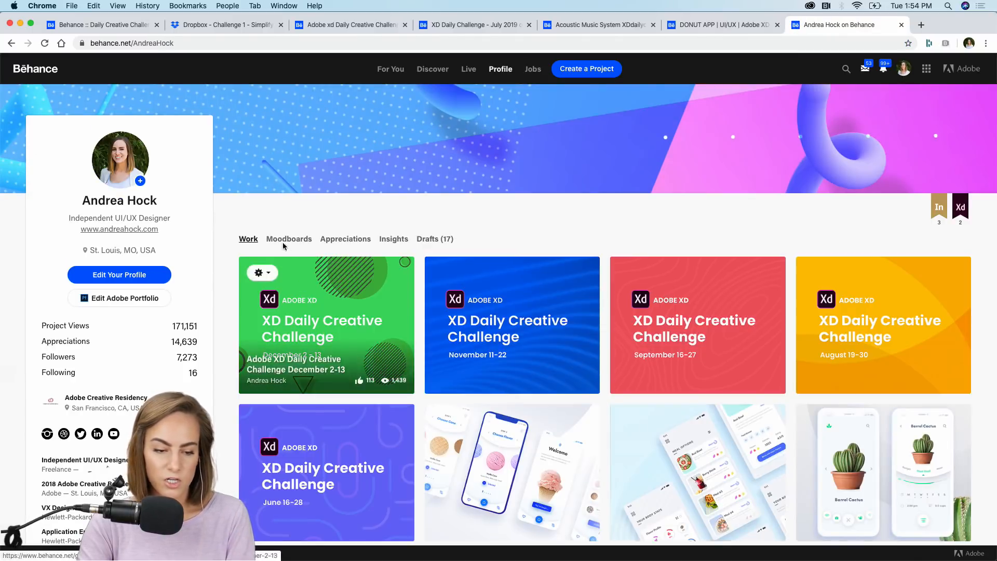
left_click(429, 240)
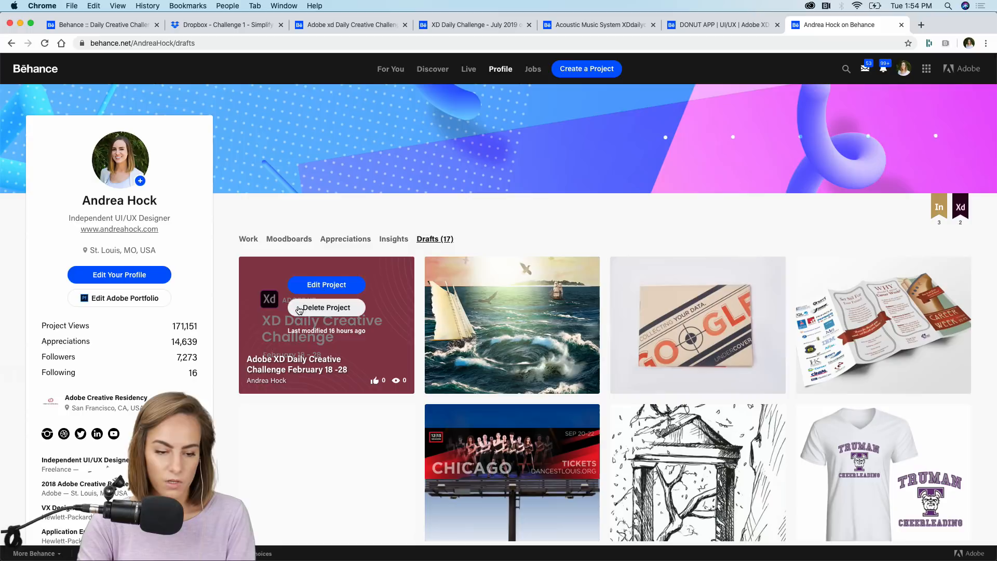
left_click(316, 287)
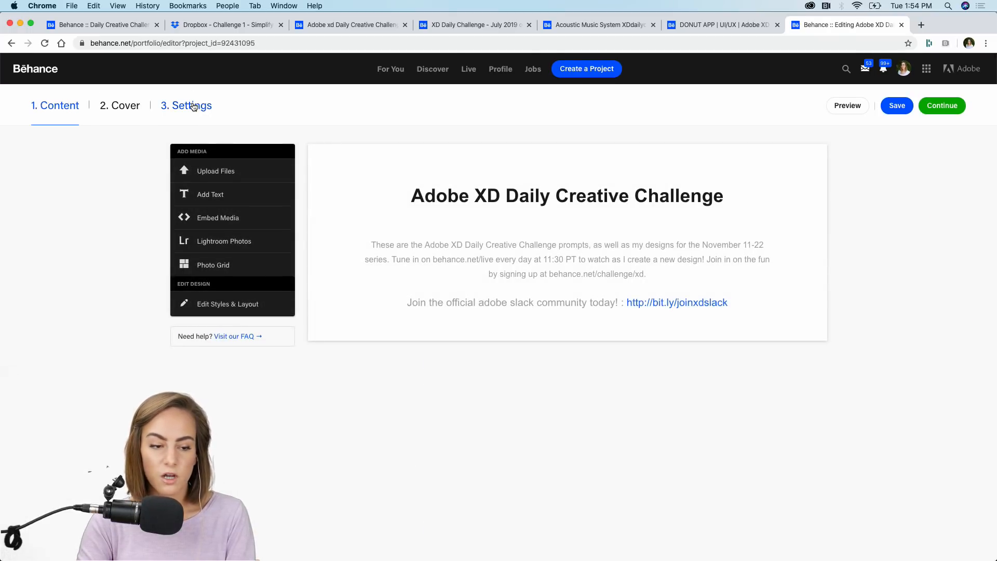
- Review the project's basic info and discoverability settings, publish the project, and switch back to Adobe XD
left_click(193, 107)
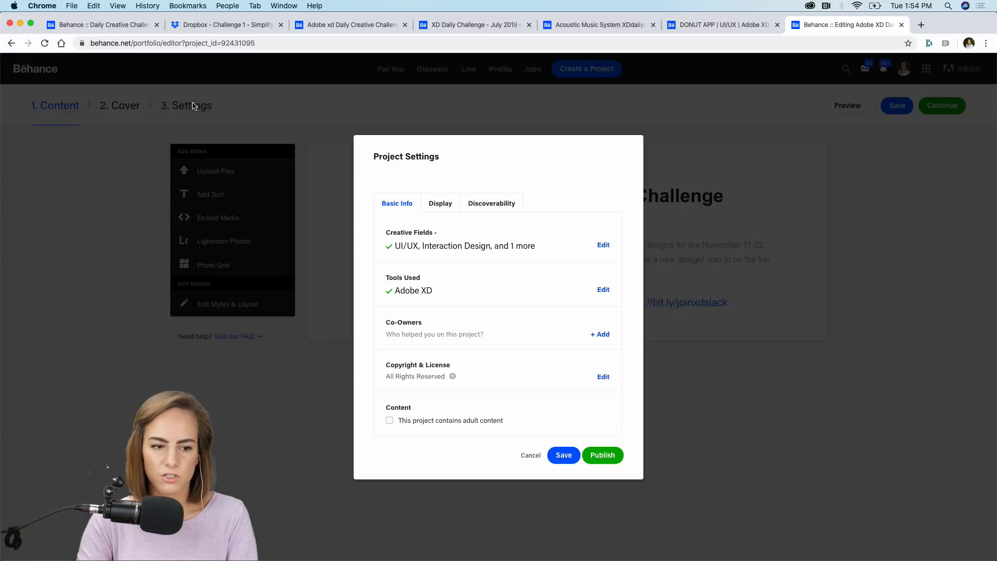
left_click(502, 205)
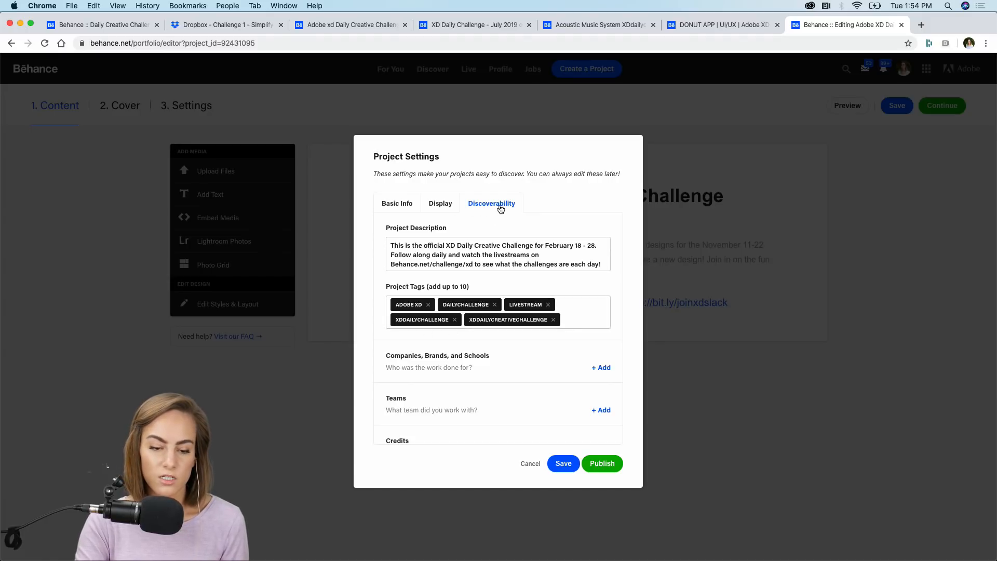
left_click(602, 463)
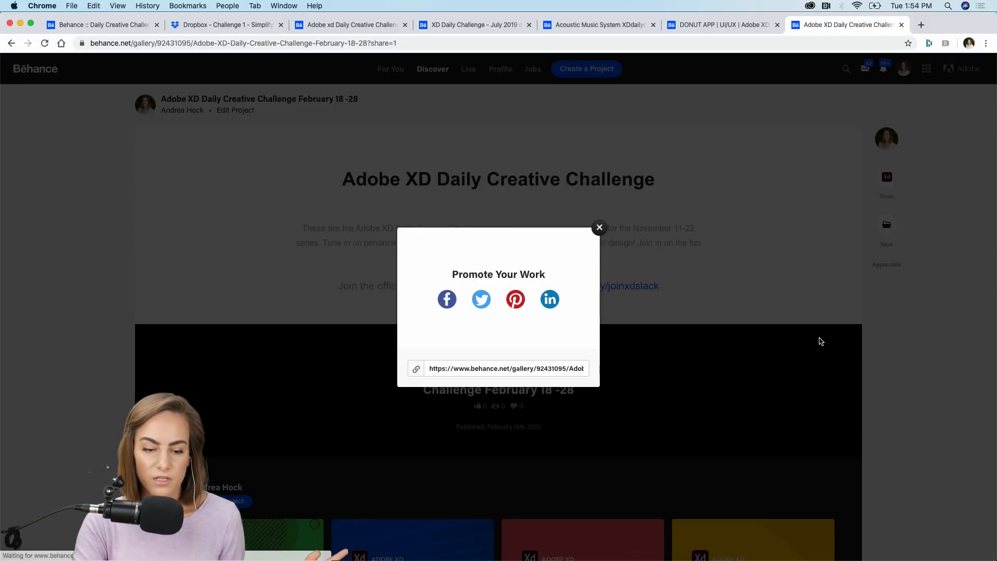
left_click(598, 546)
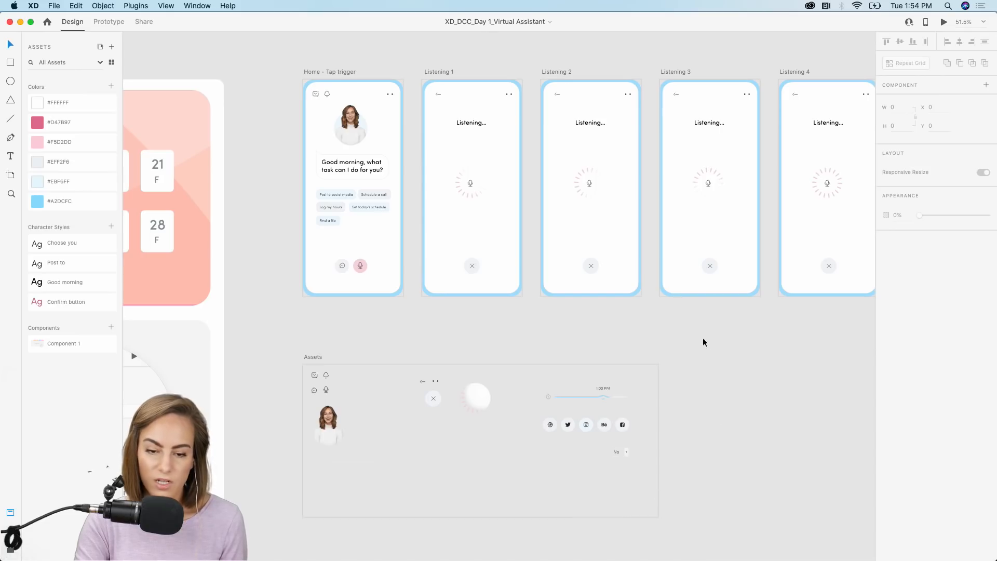